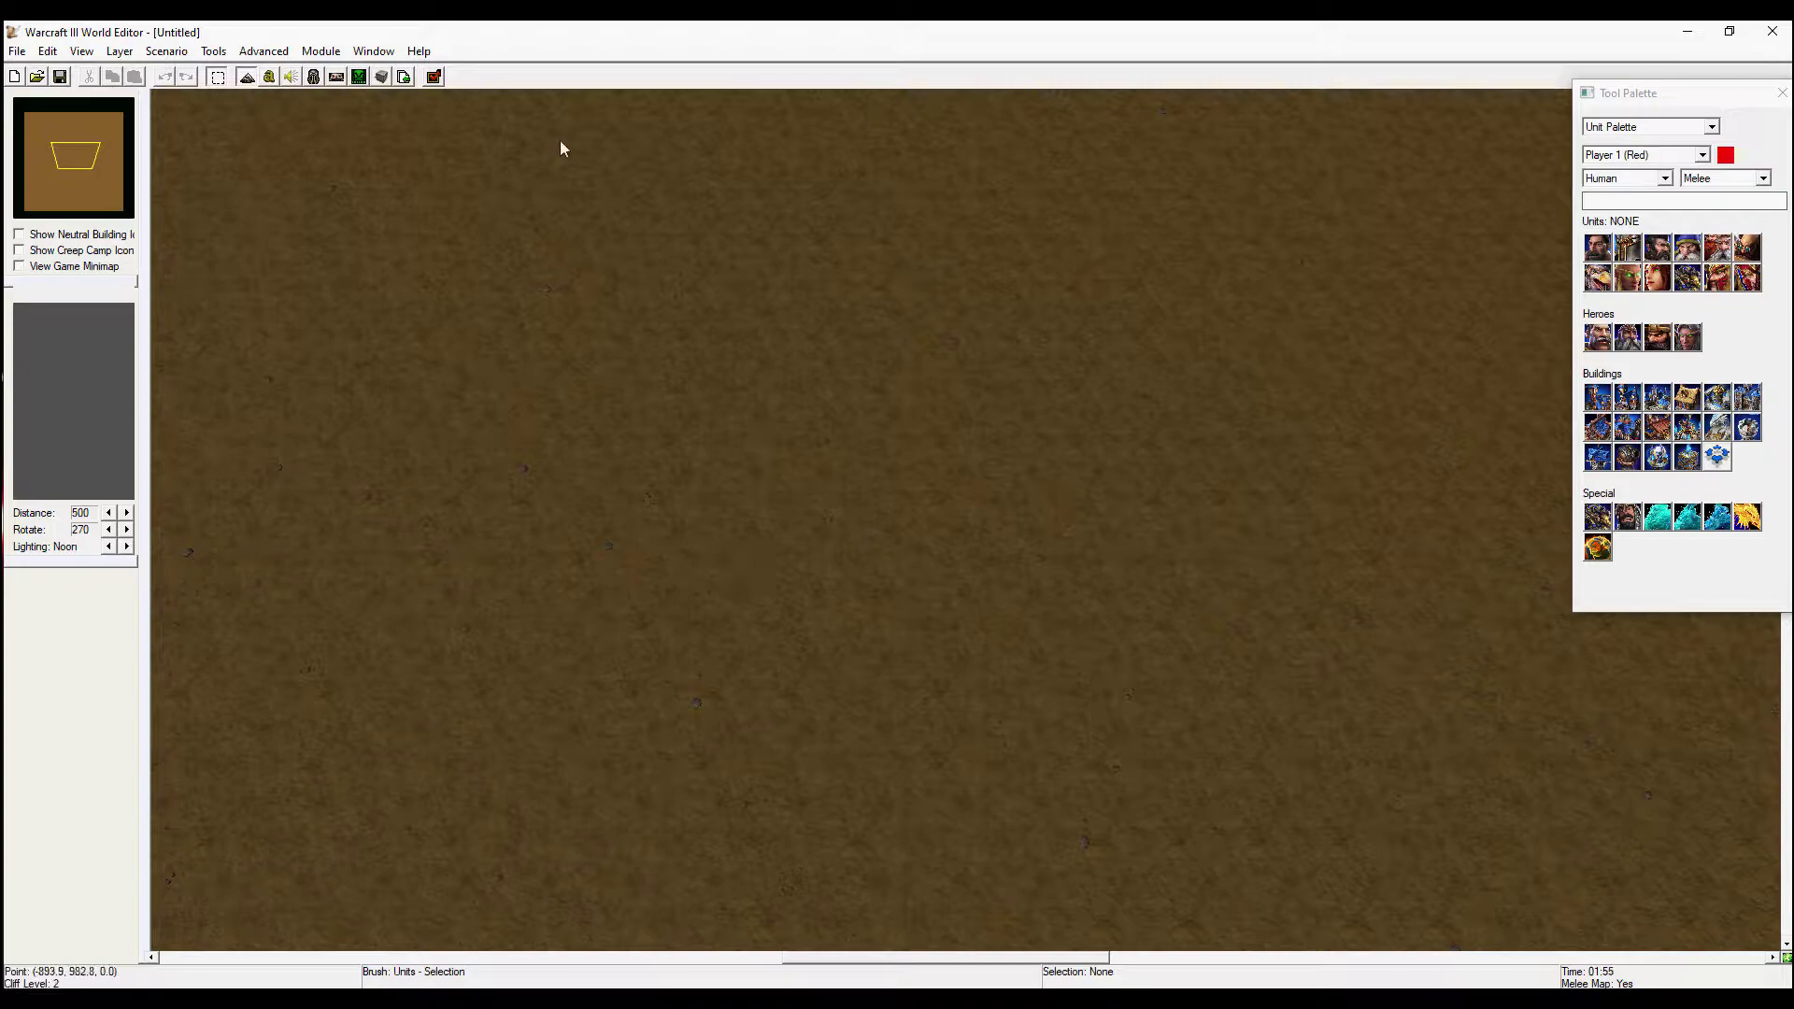
- In the Object Editor, create custom unit 'Boulder Tower' from the Guard Tower base, with ID h000
click(314, 79)
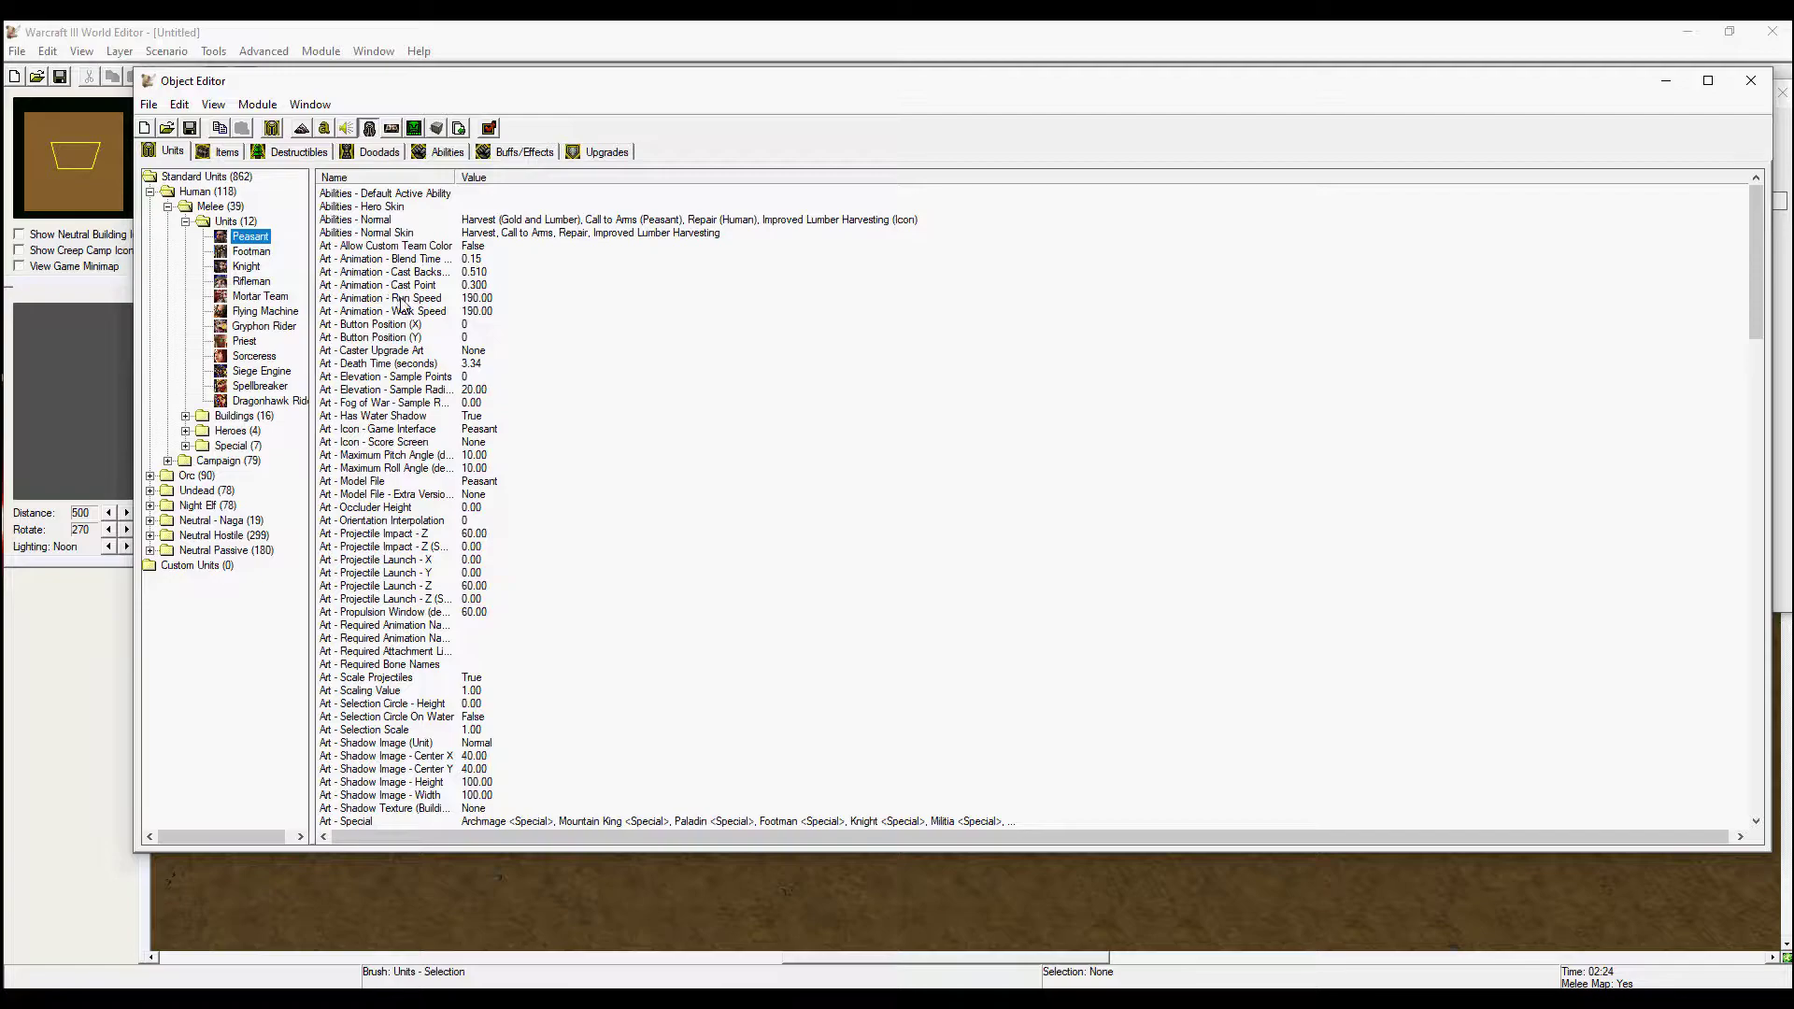
click(276, 135)
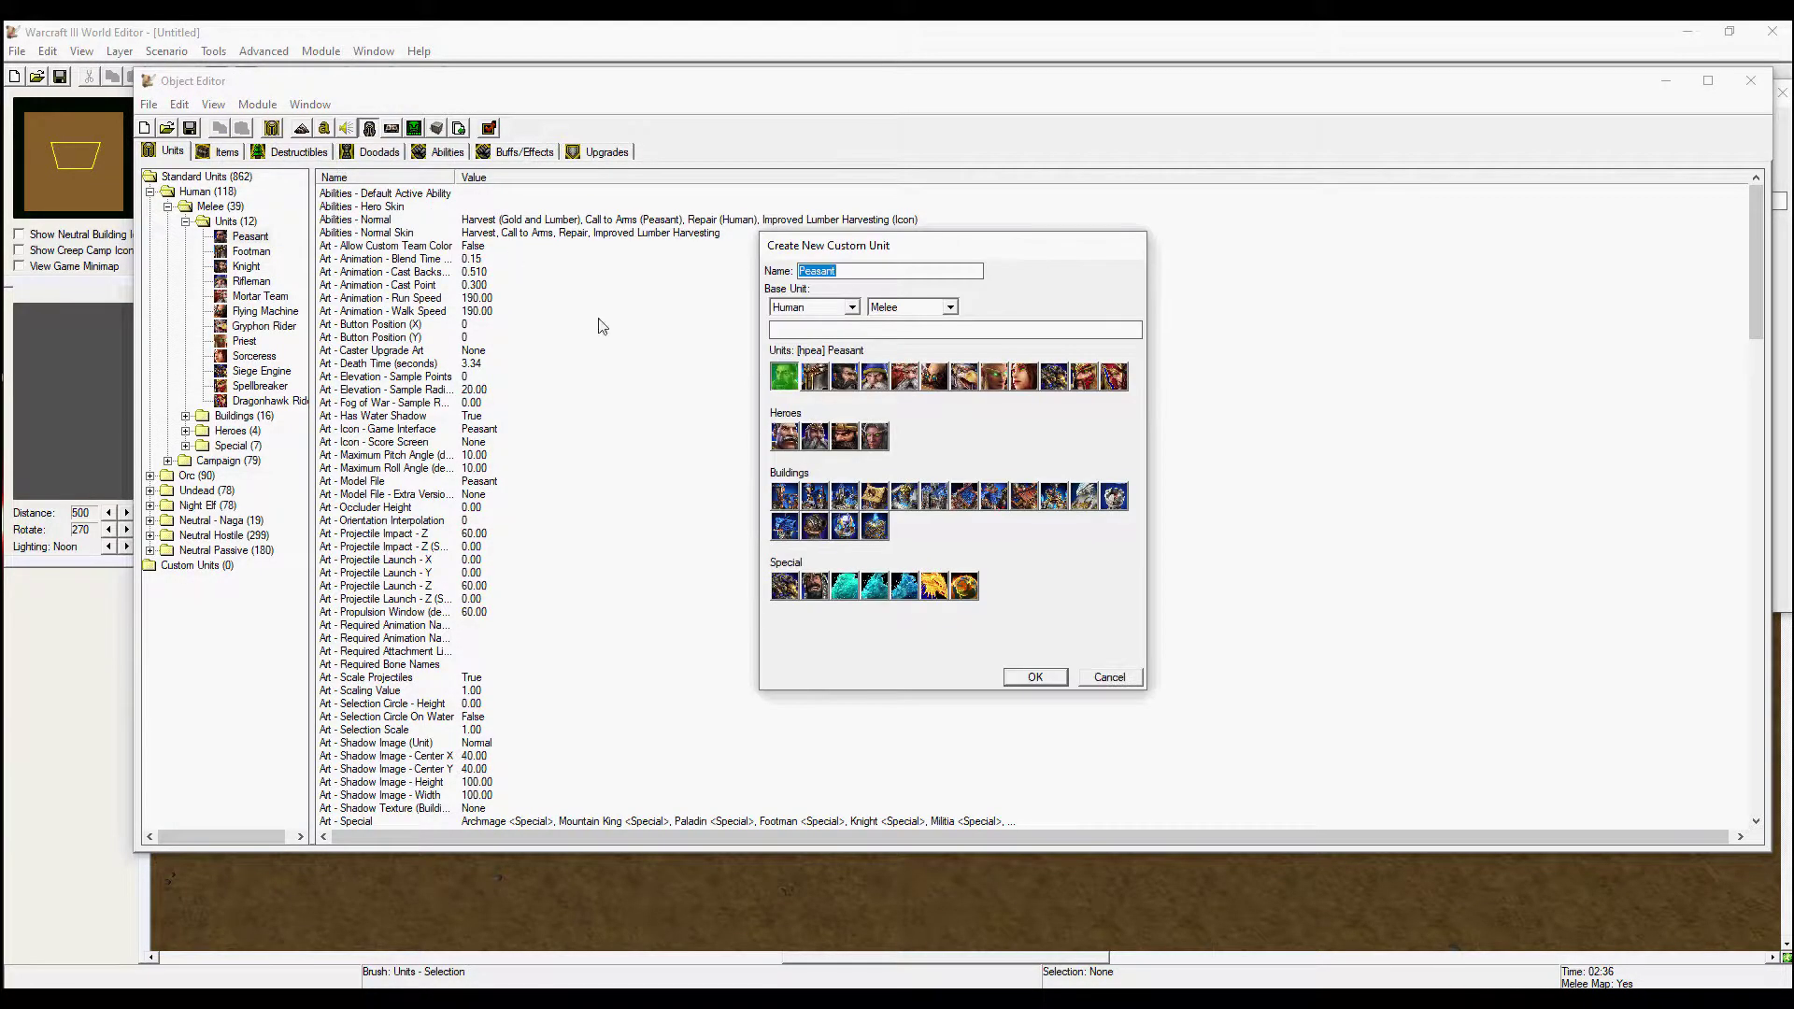
click(792, 532)
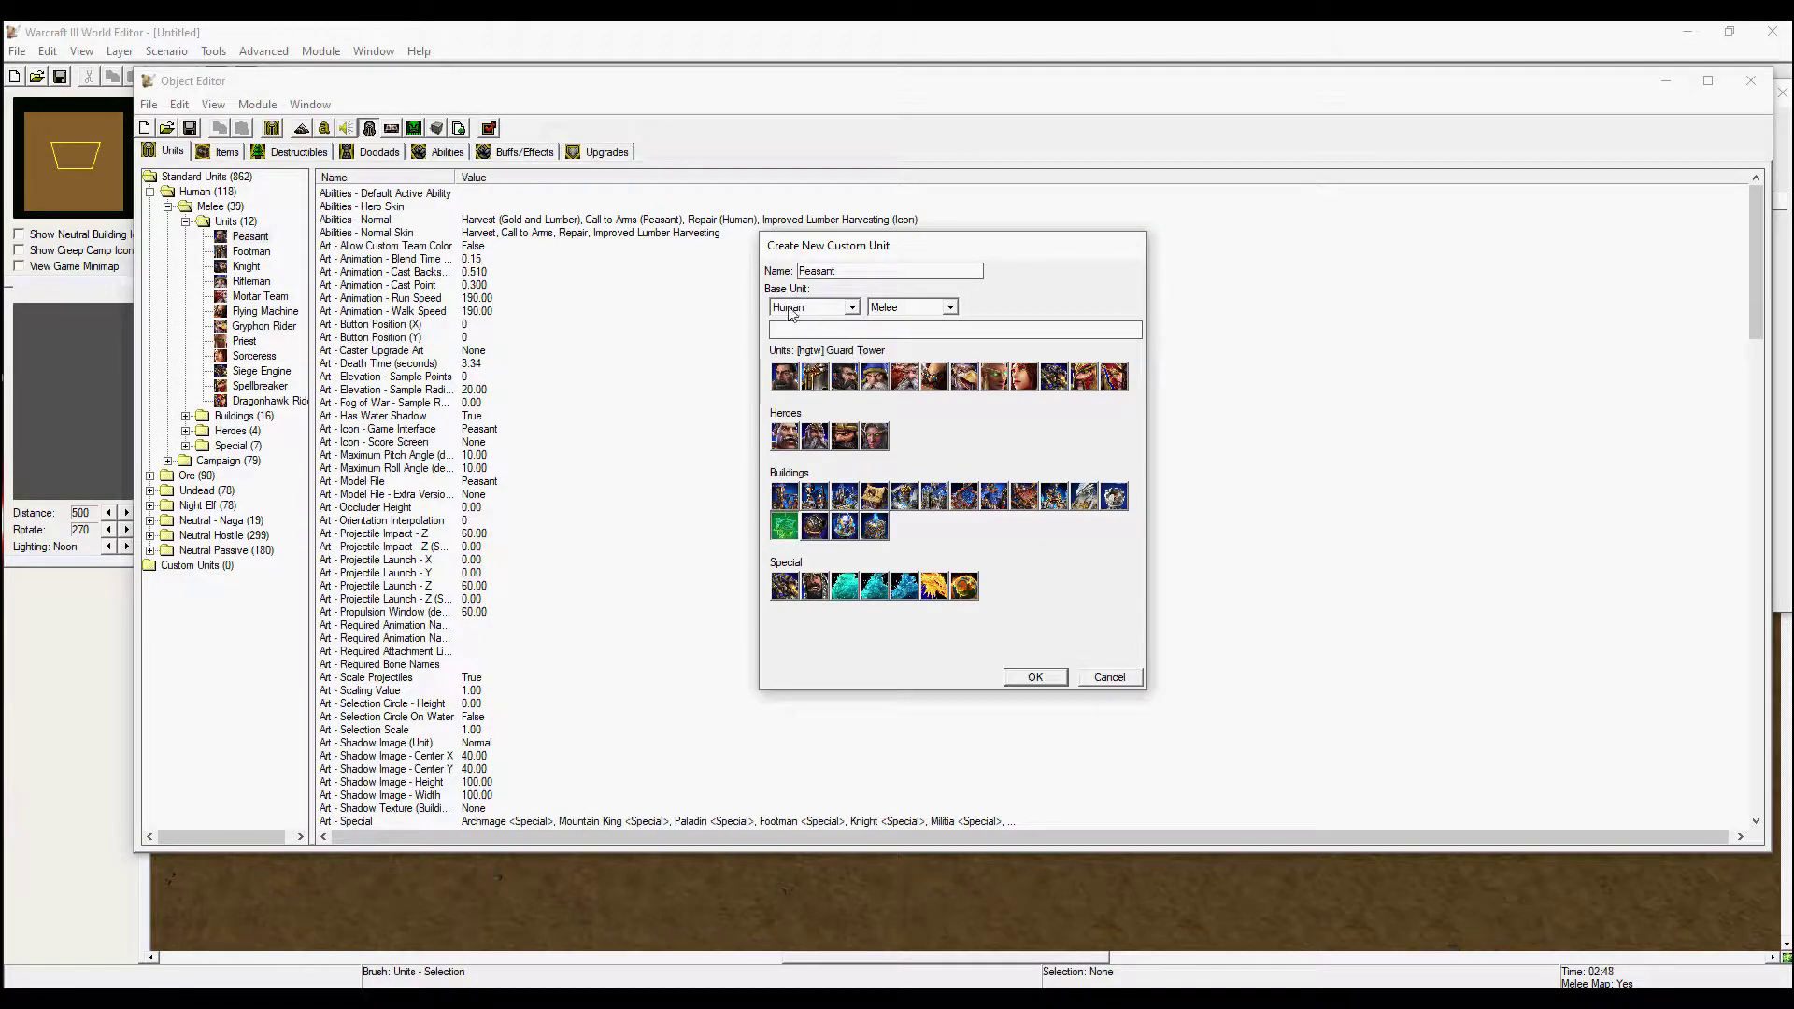
drag(845, 273, 752, 263)
text(Boulder Tower)
click(1035, 677)
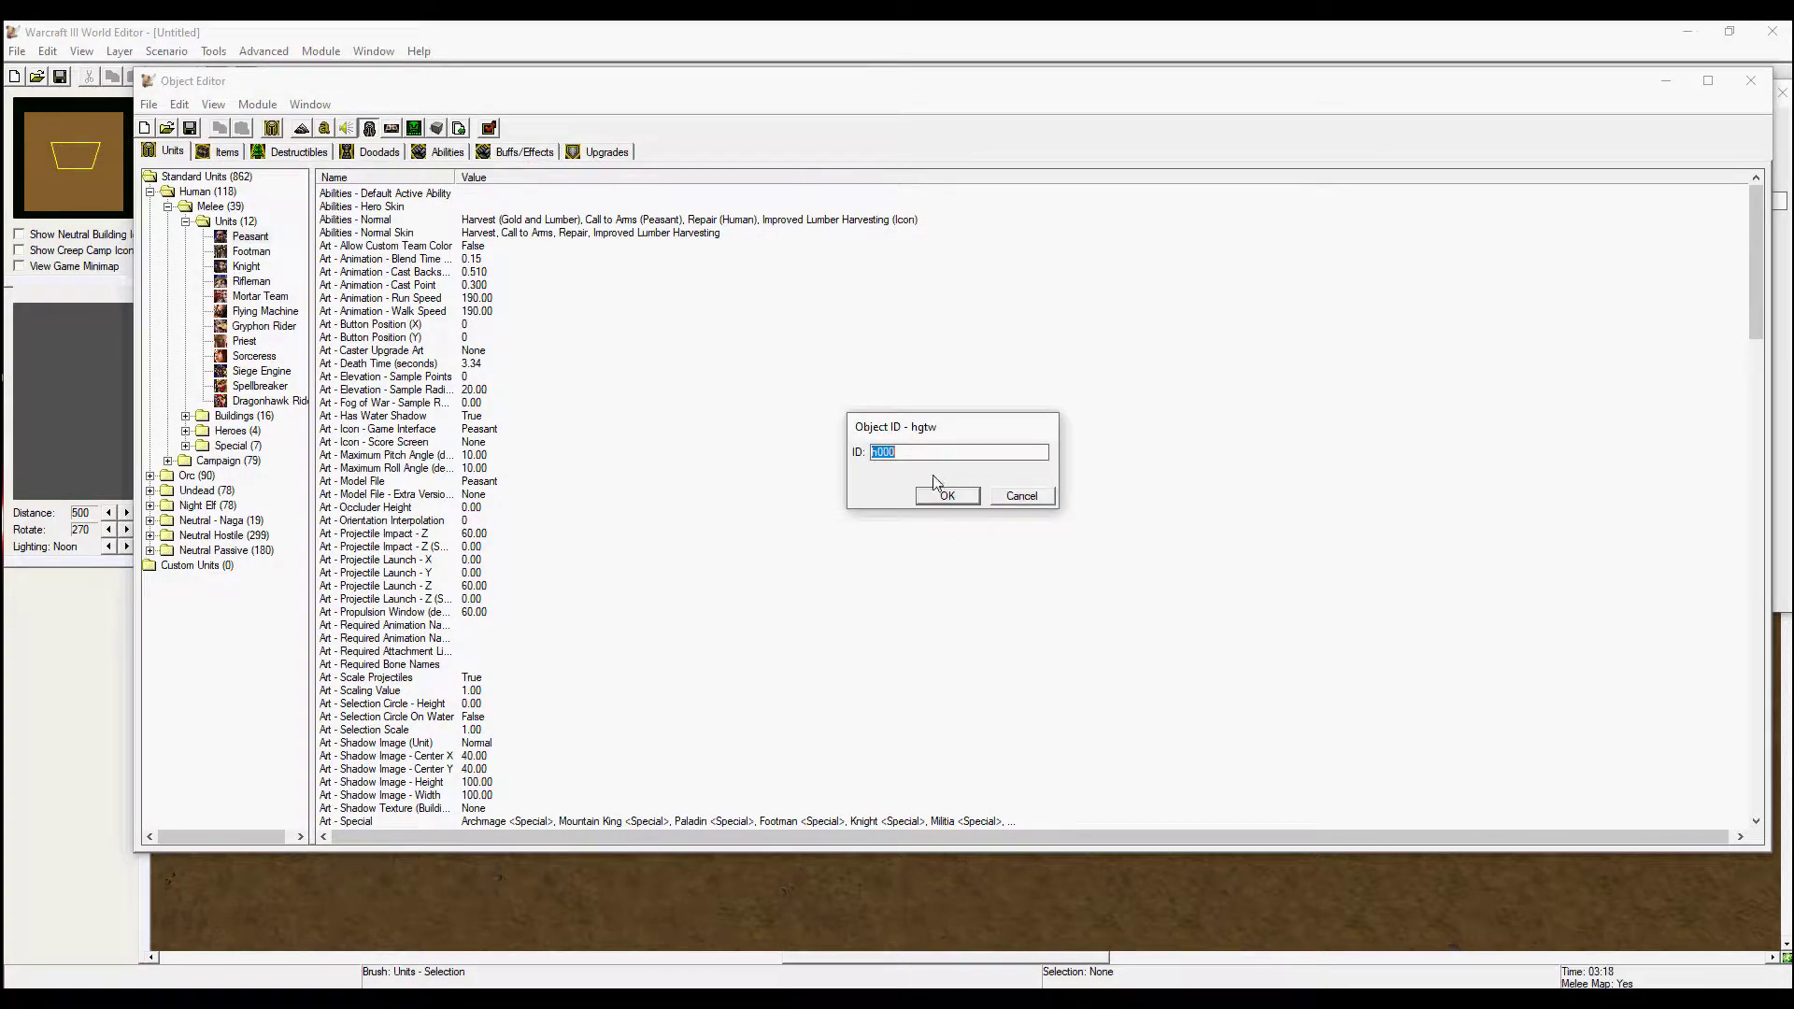
click(951, 497)
click(949, 496)
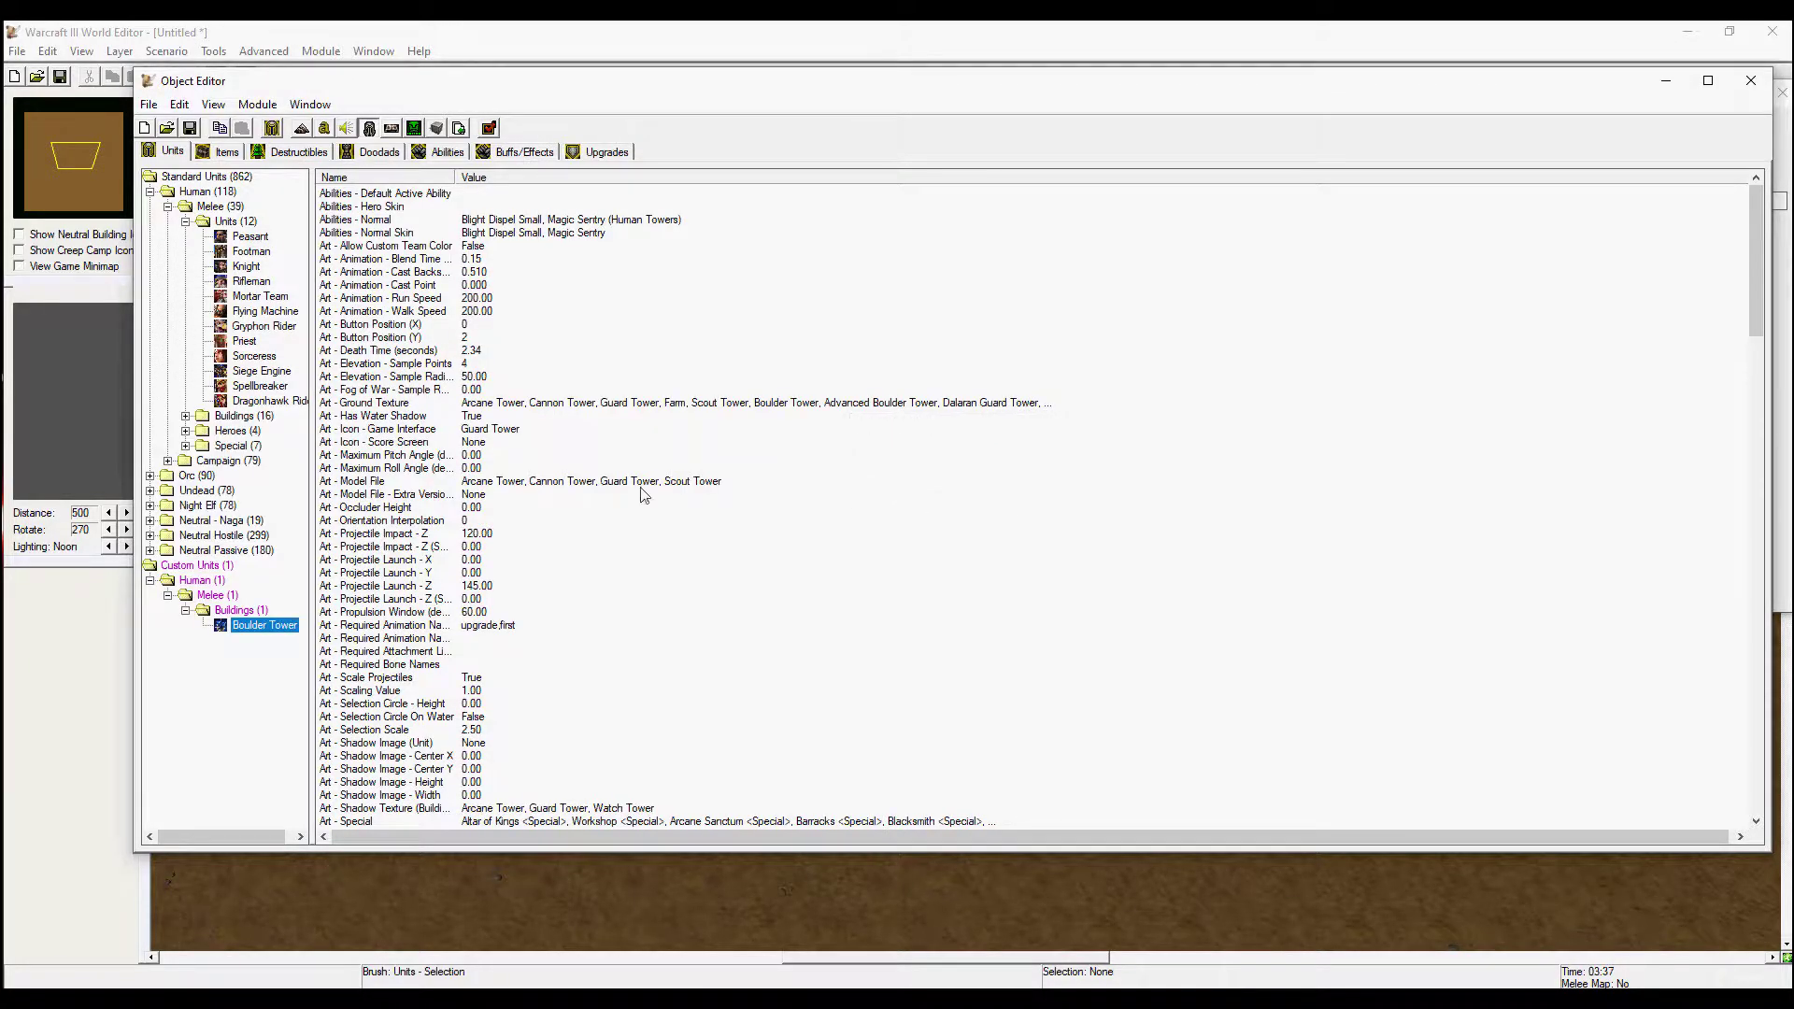
- Delete both entries from the Boulder Tower's Abilities - Normal list, adding nothing new
click(506, 274)
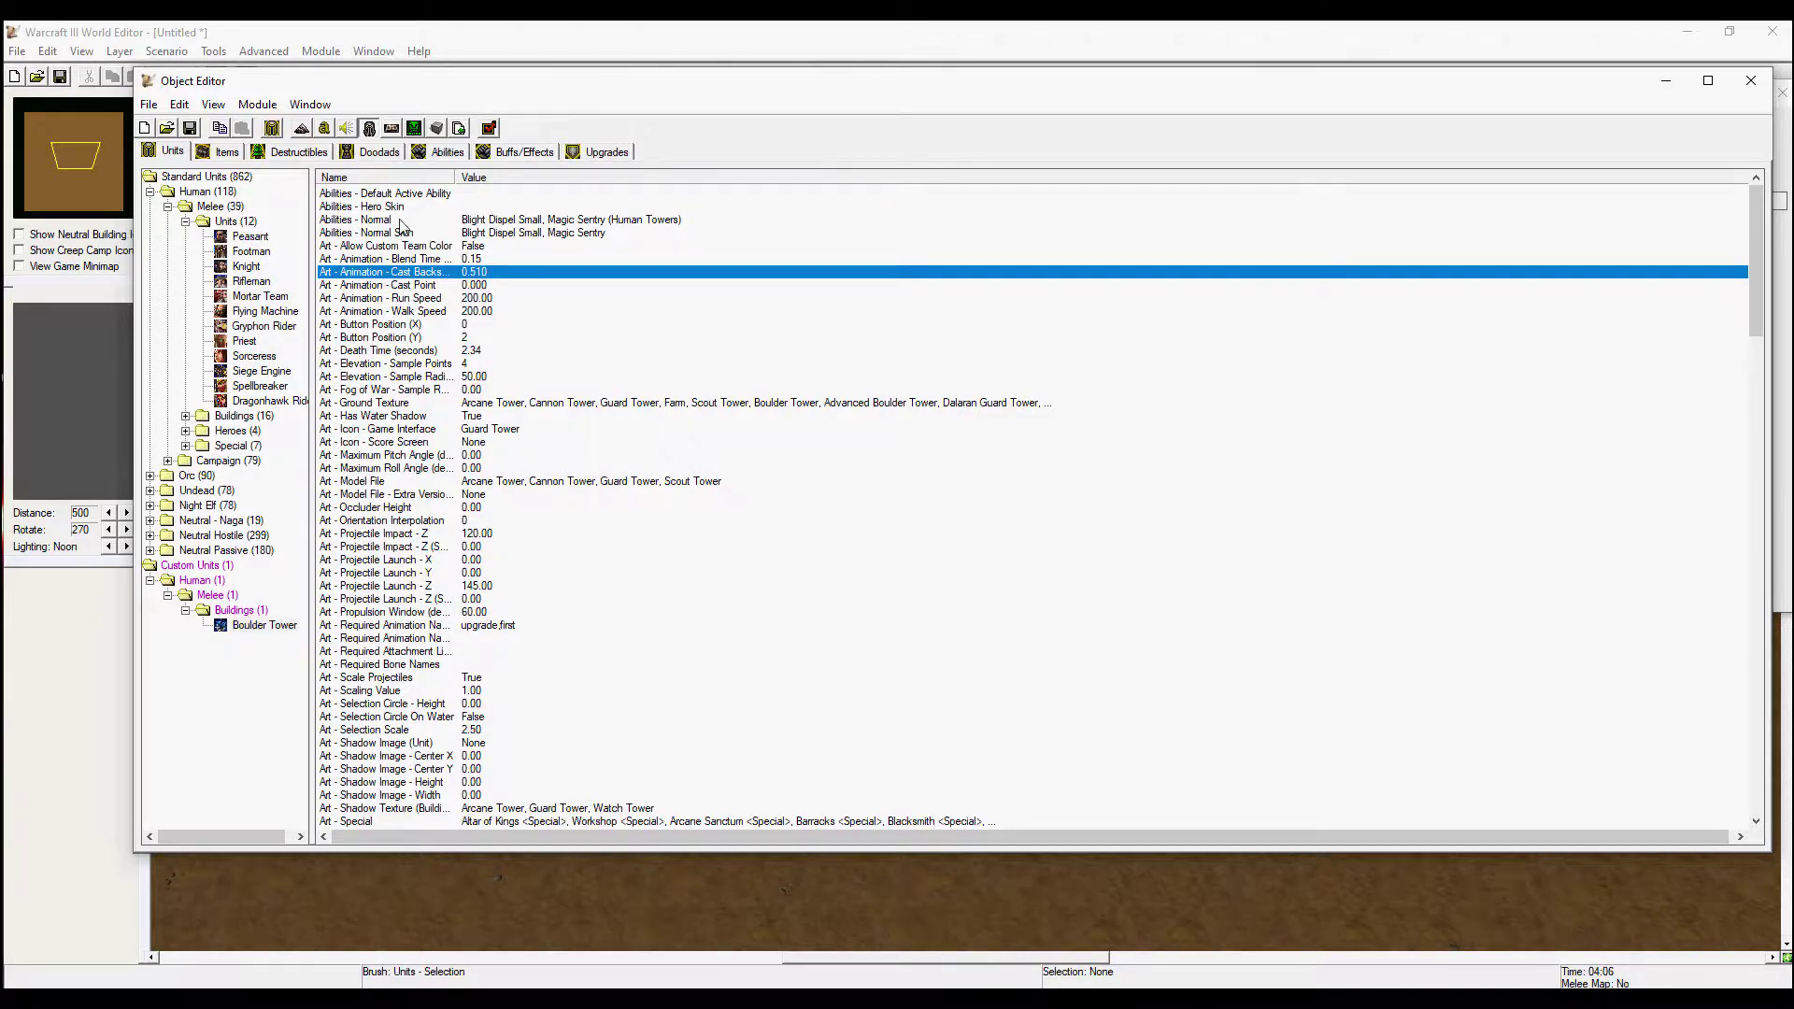
double_click(359, 220)
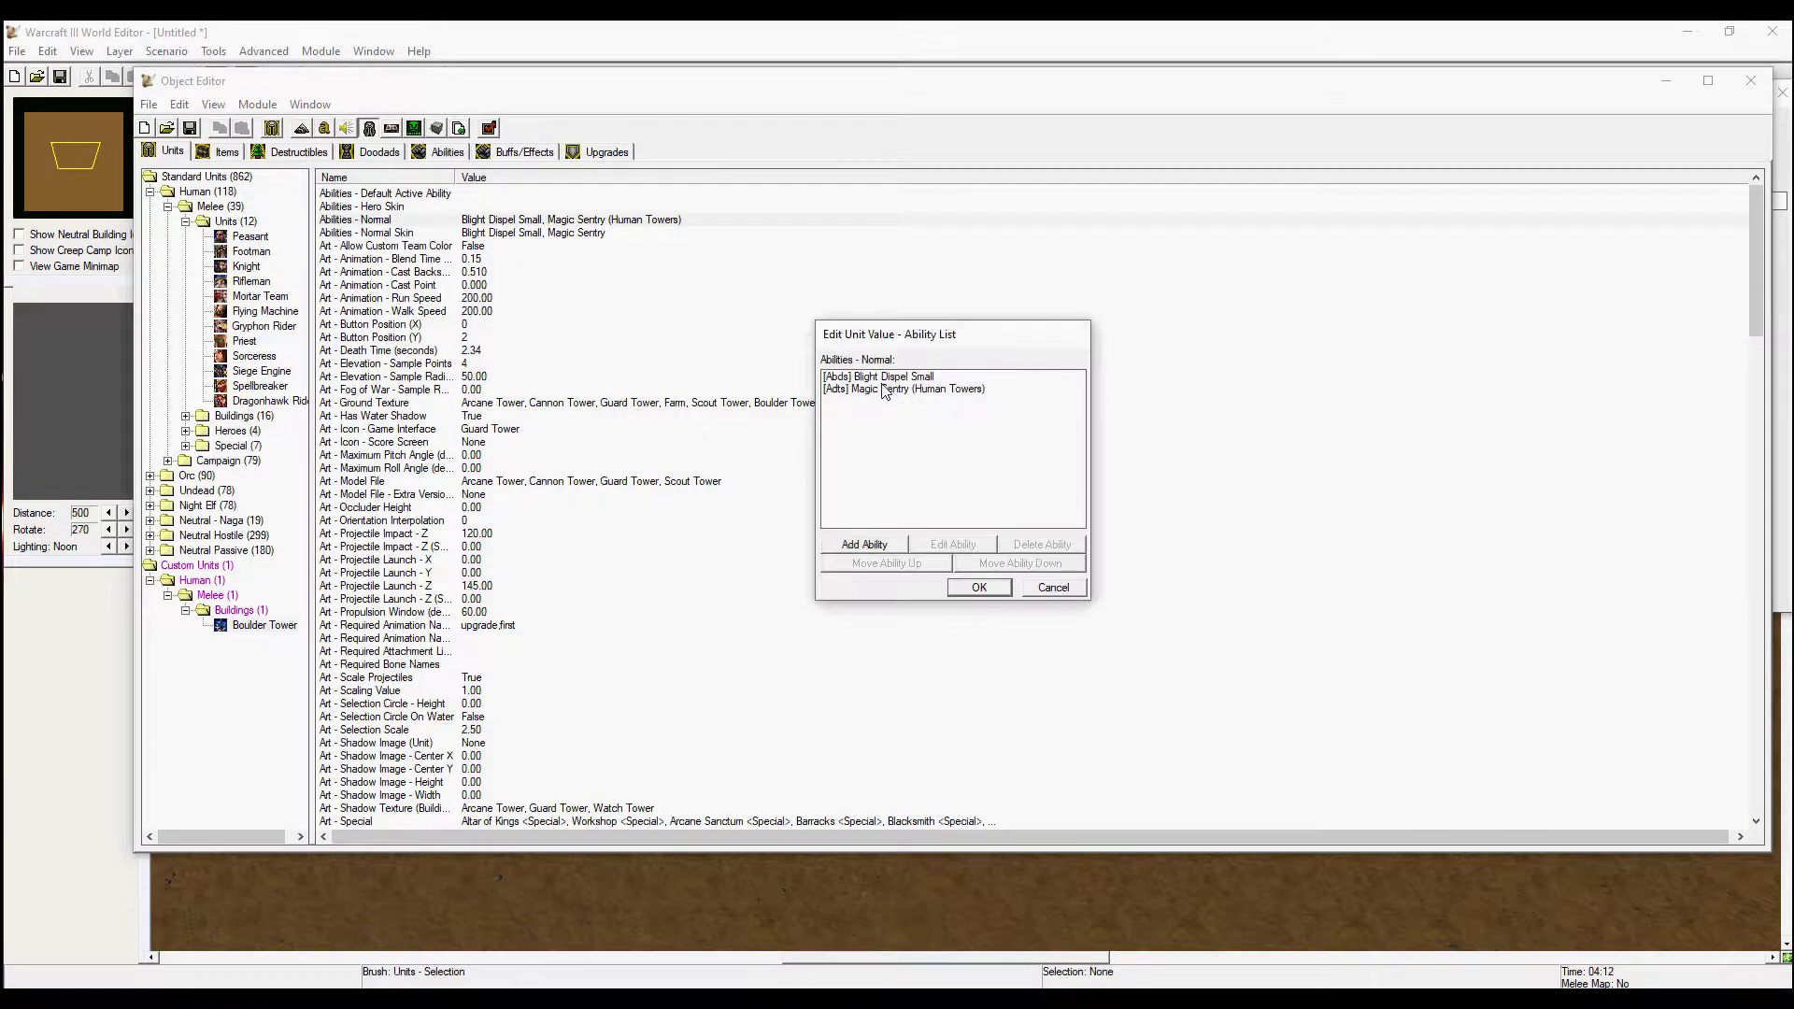
click(1040, 549)
click(1040, 550)
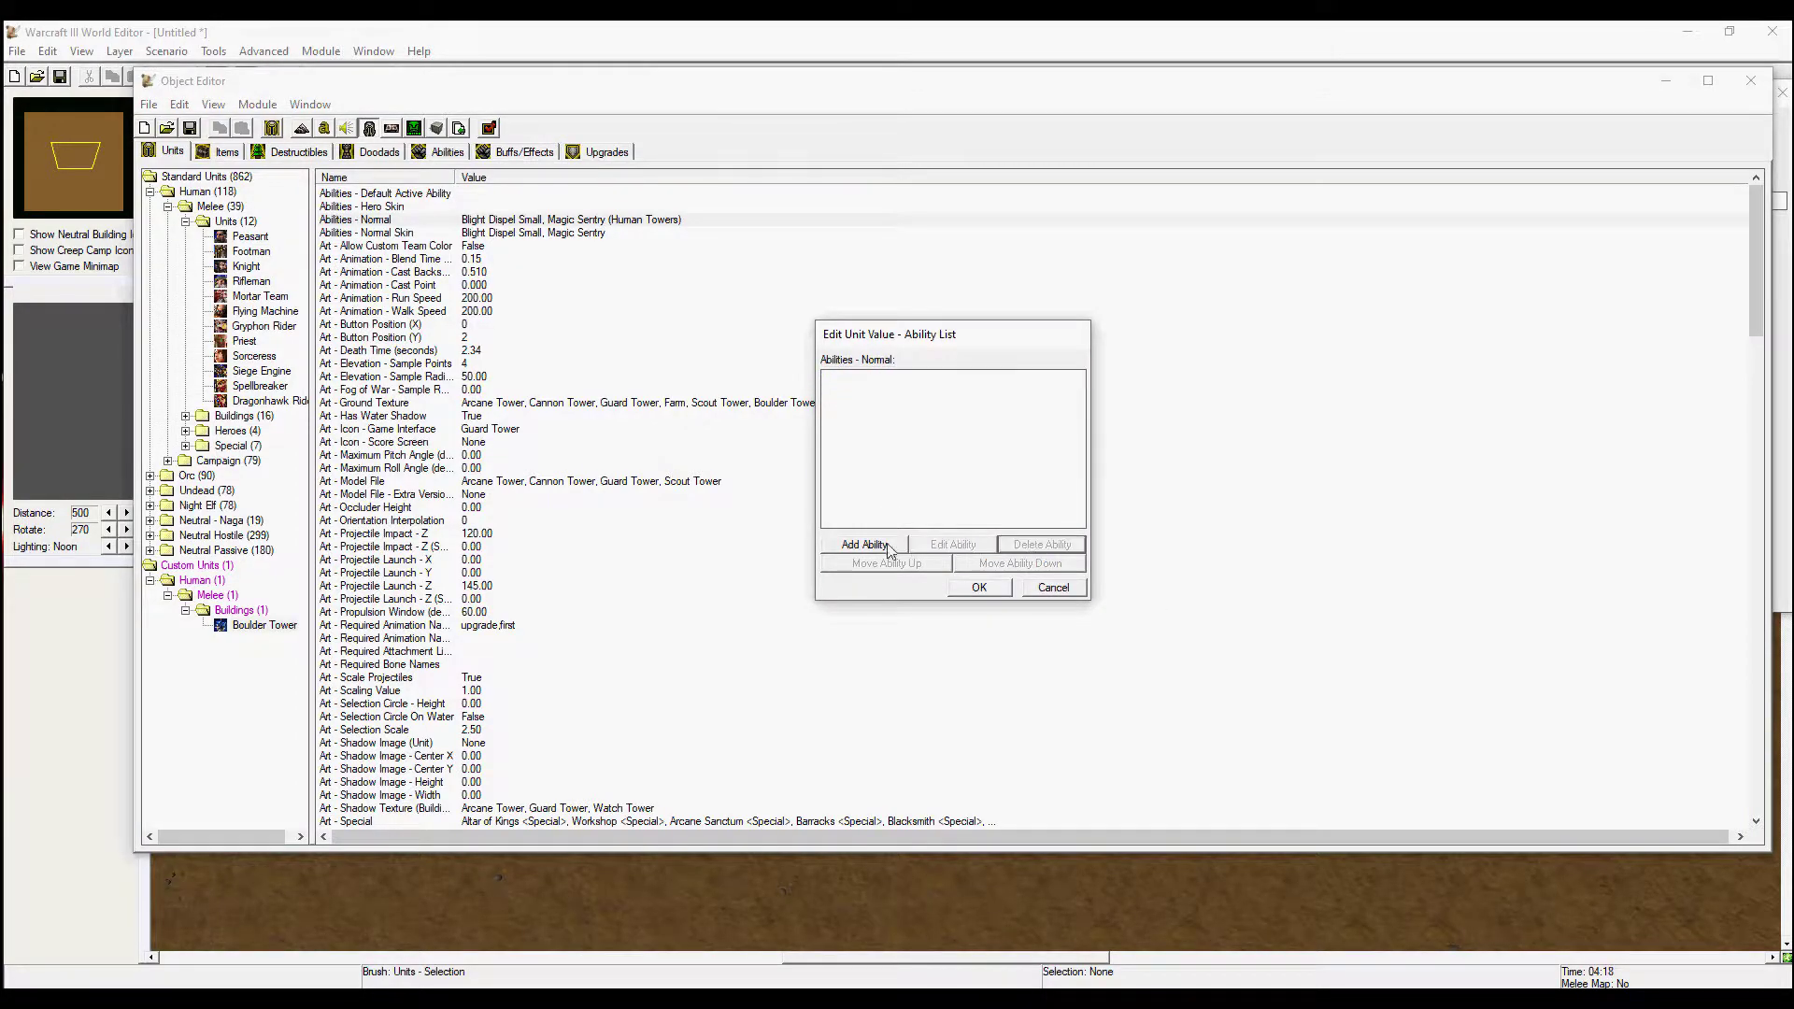
click(865, 545)
drag(1299, 339, 1279, 501)
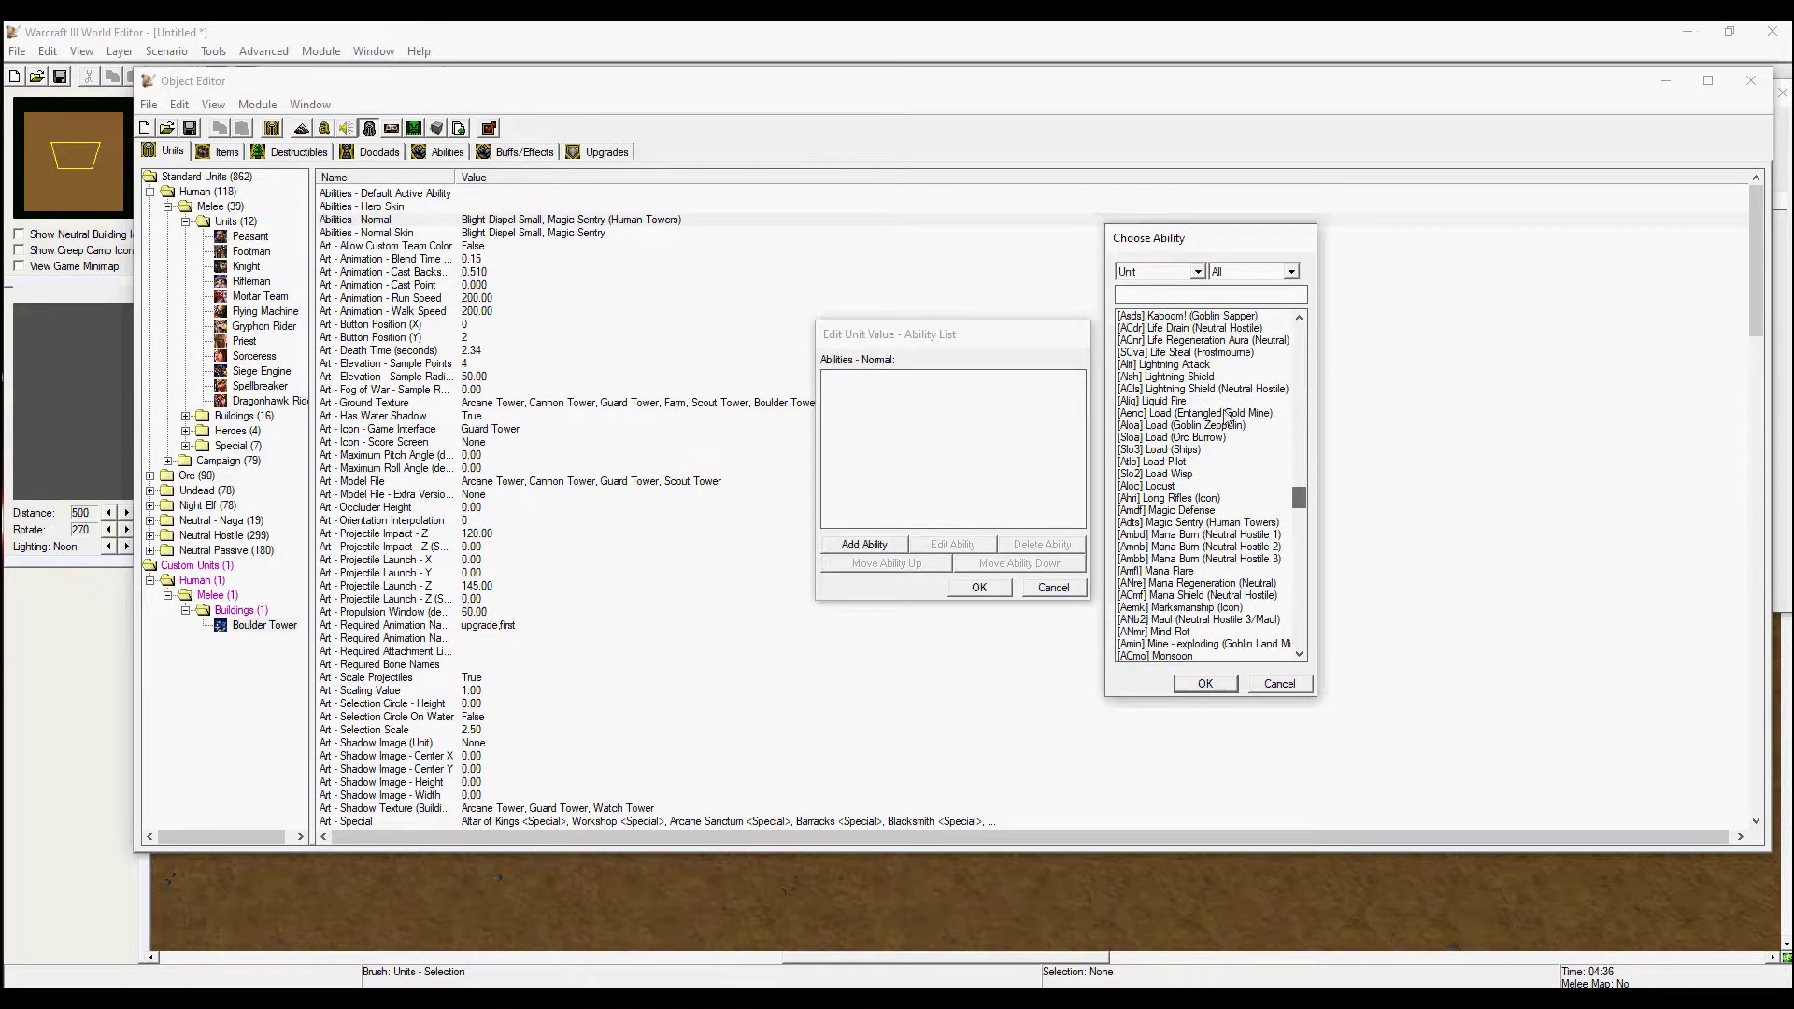
click(1278, 684)
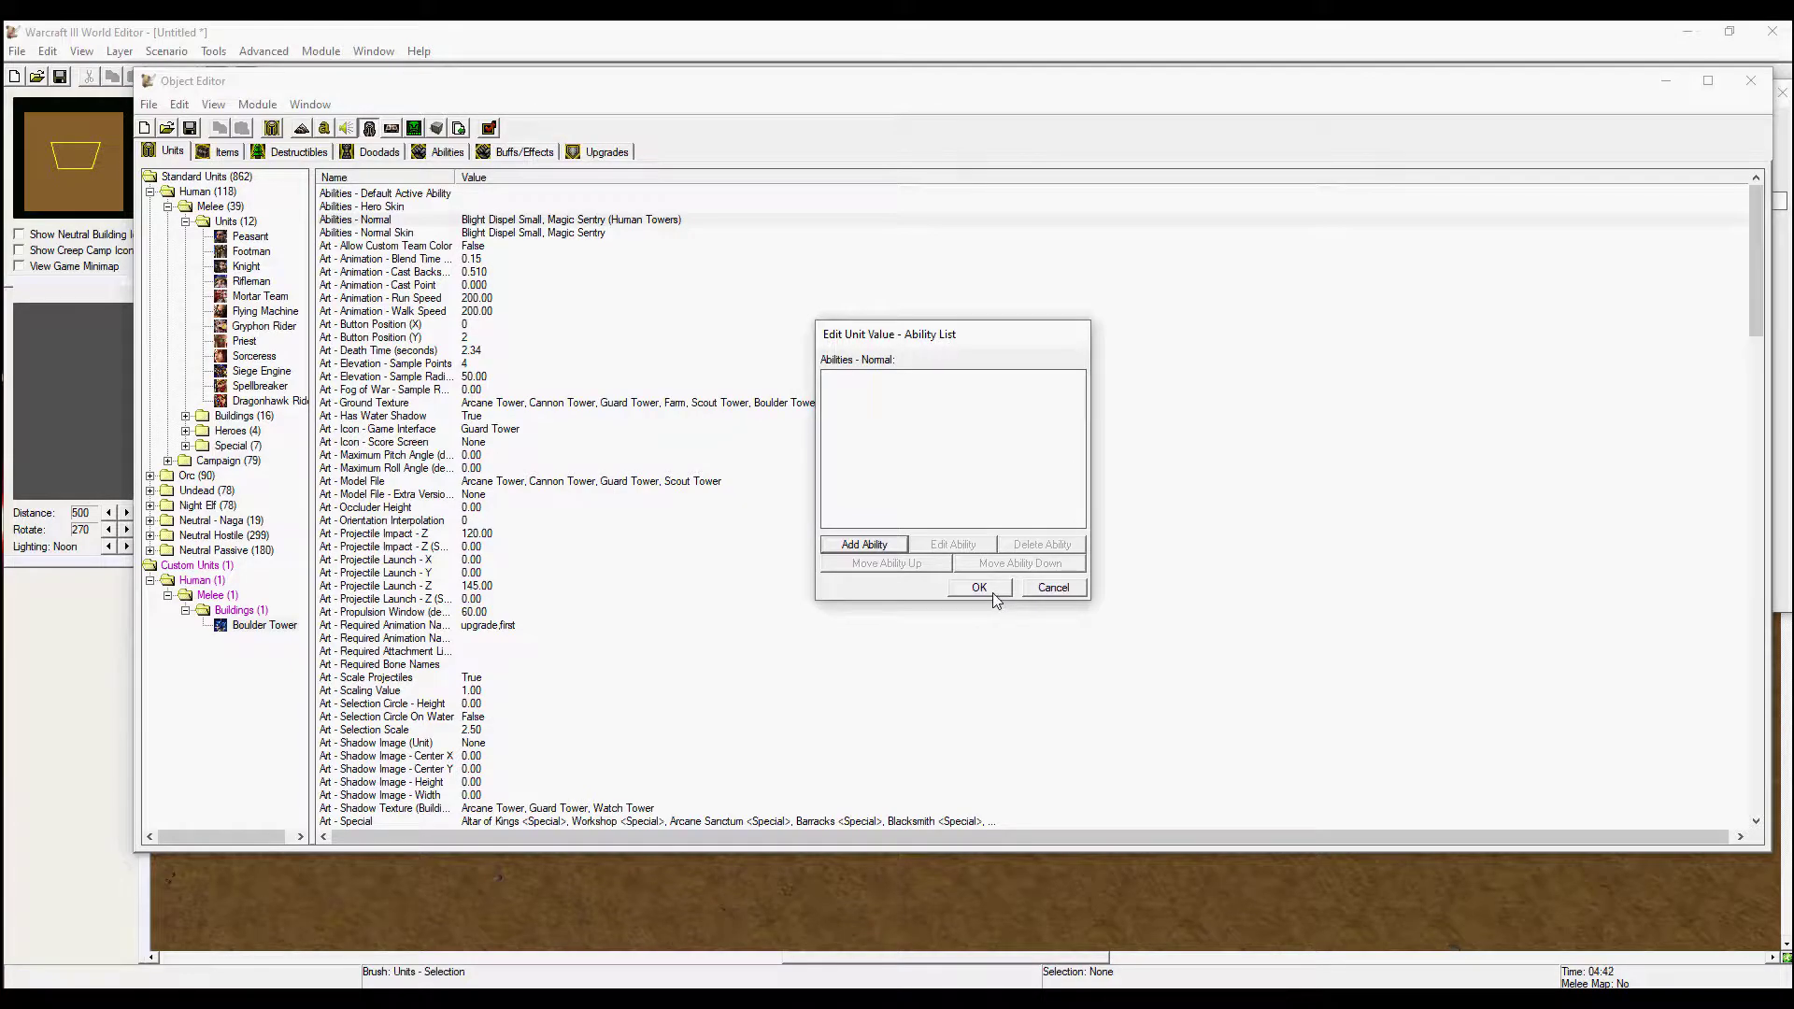
click(991, 593)
click(979, 587)
- Delete both entries from the Abilities - Normal Skin list
key(Down)
key(Return)
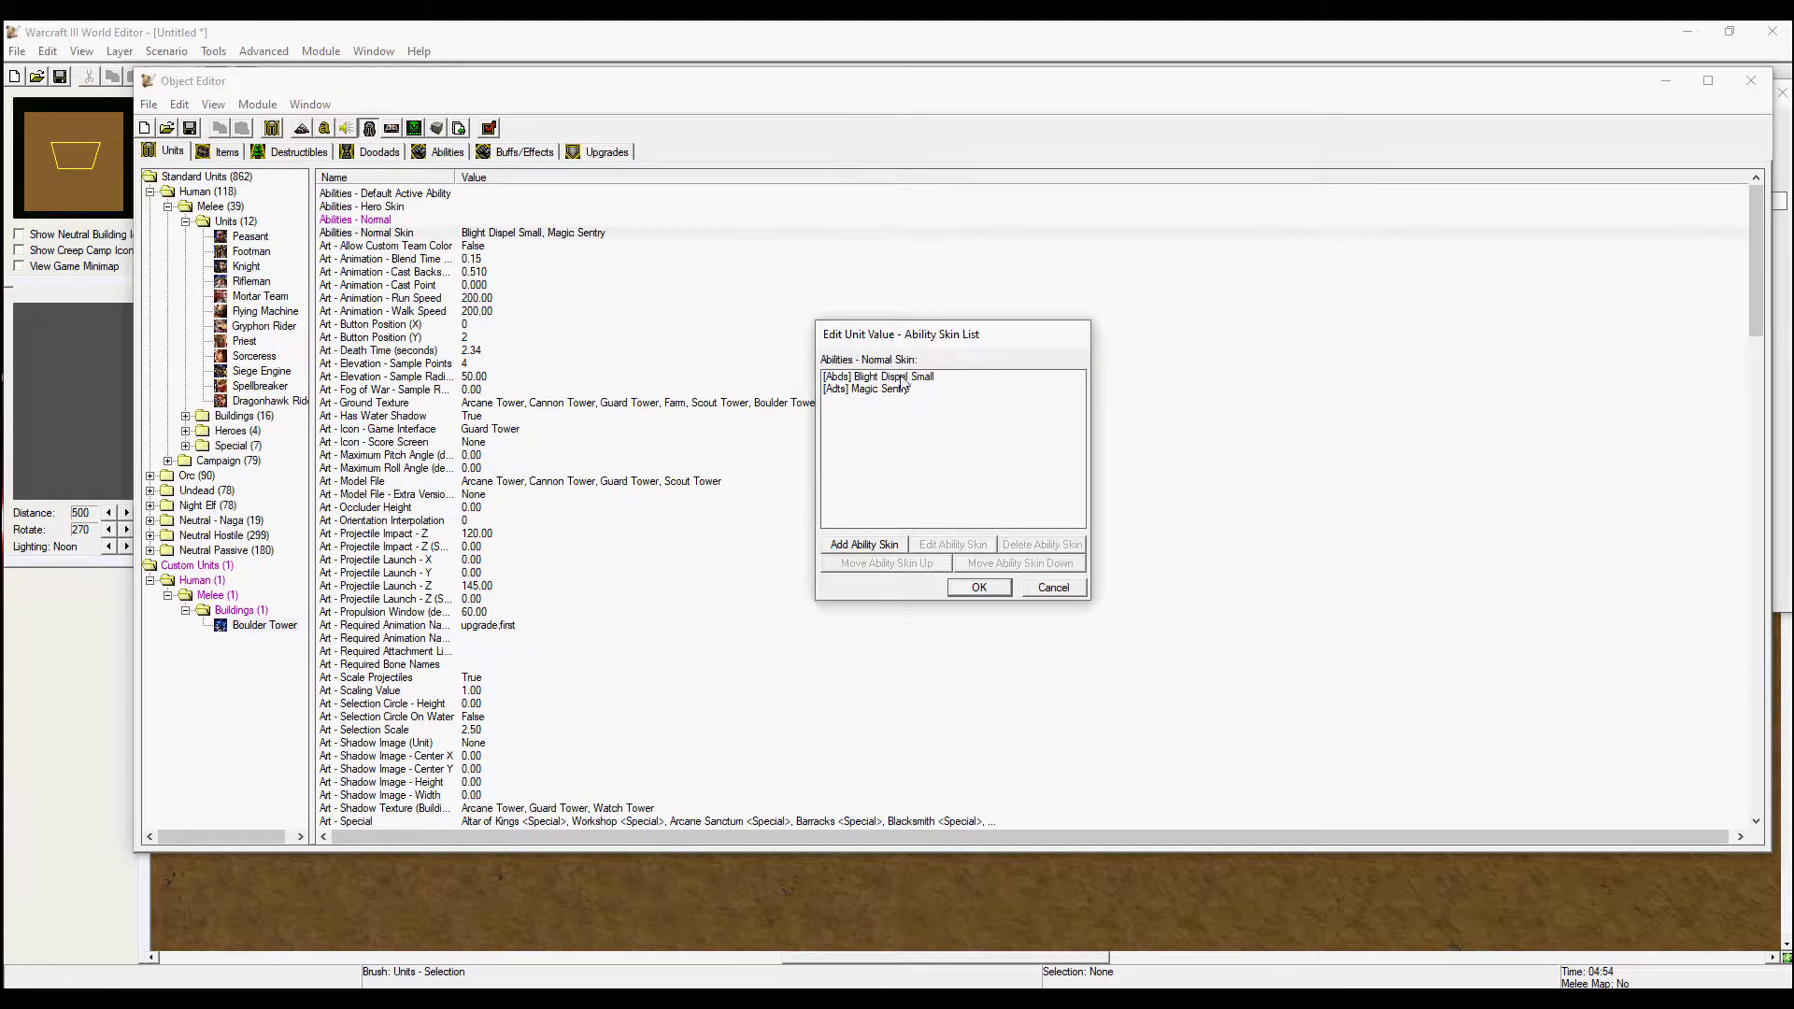
click(902, 377)
click(1052, 545)
click(1051, 545)
click(979, 588)
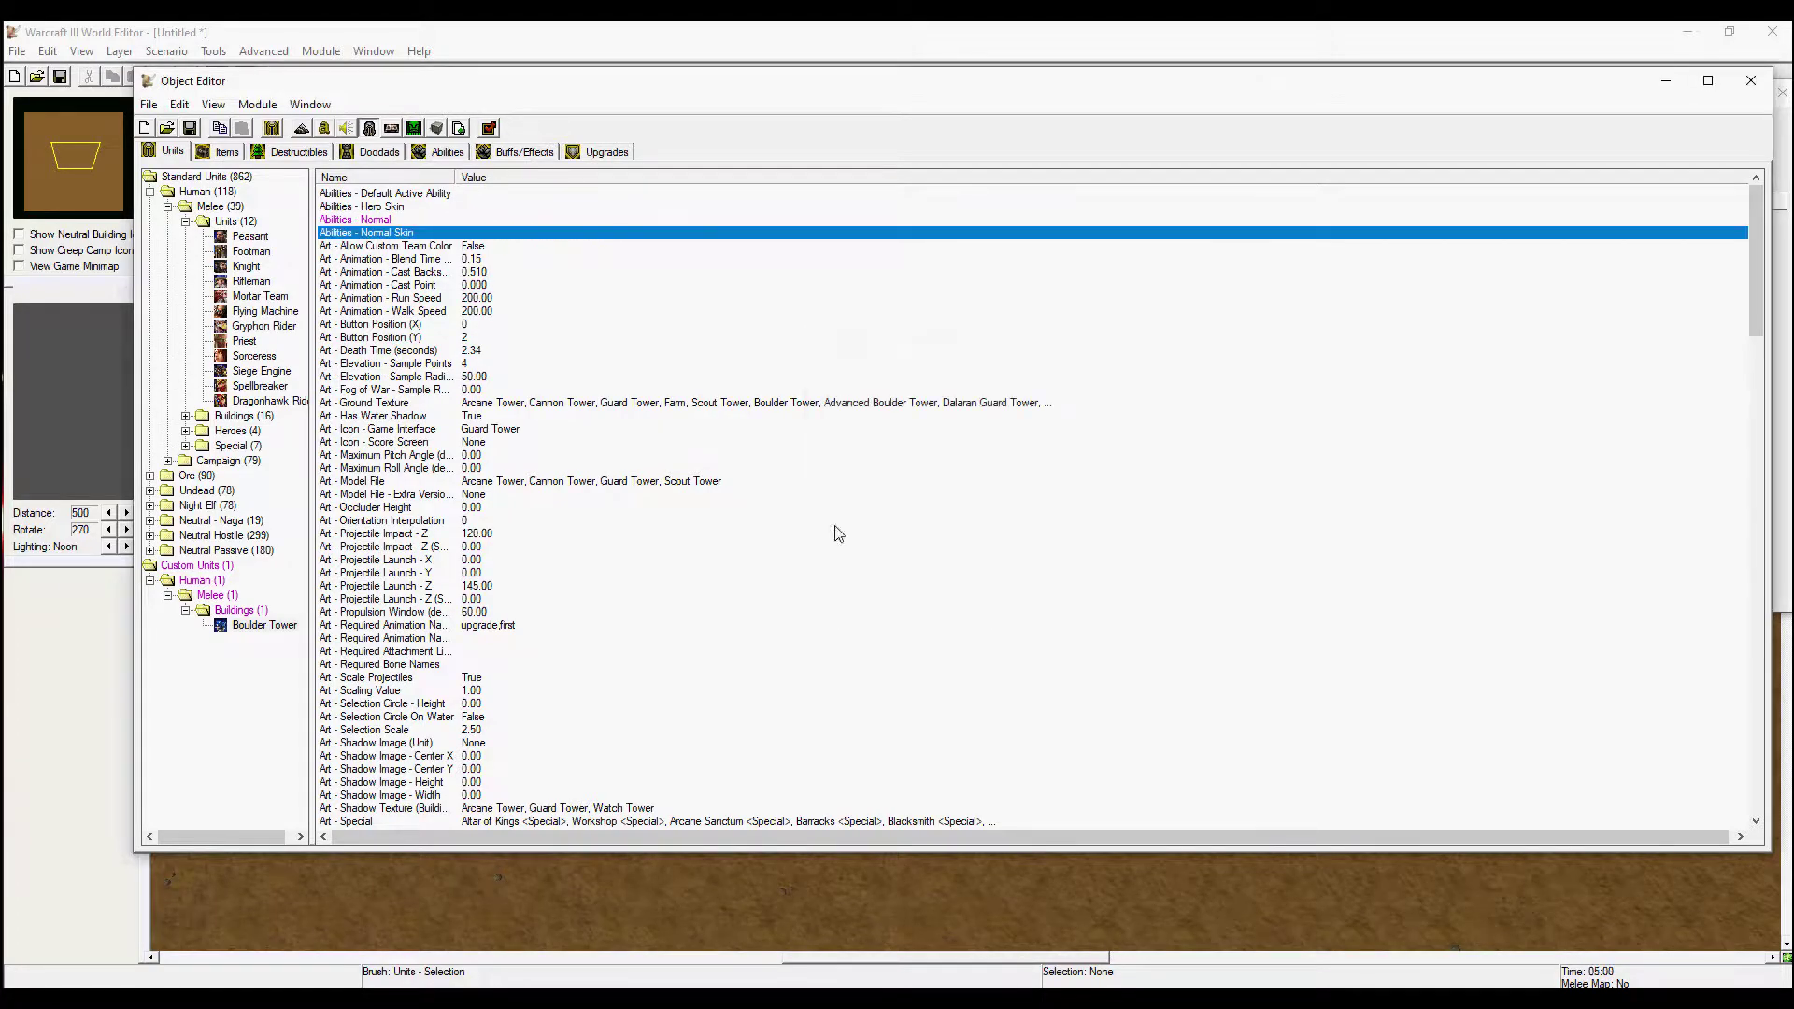
click(462, 274)
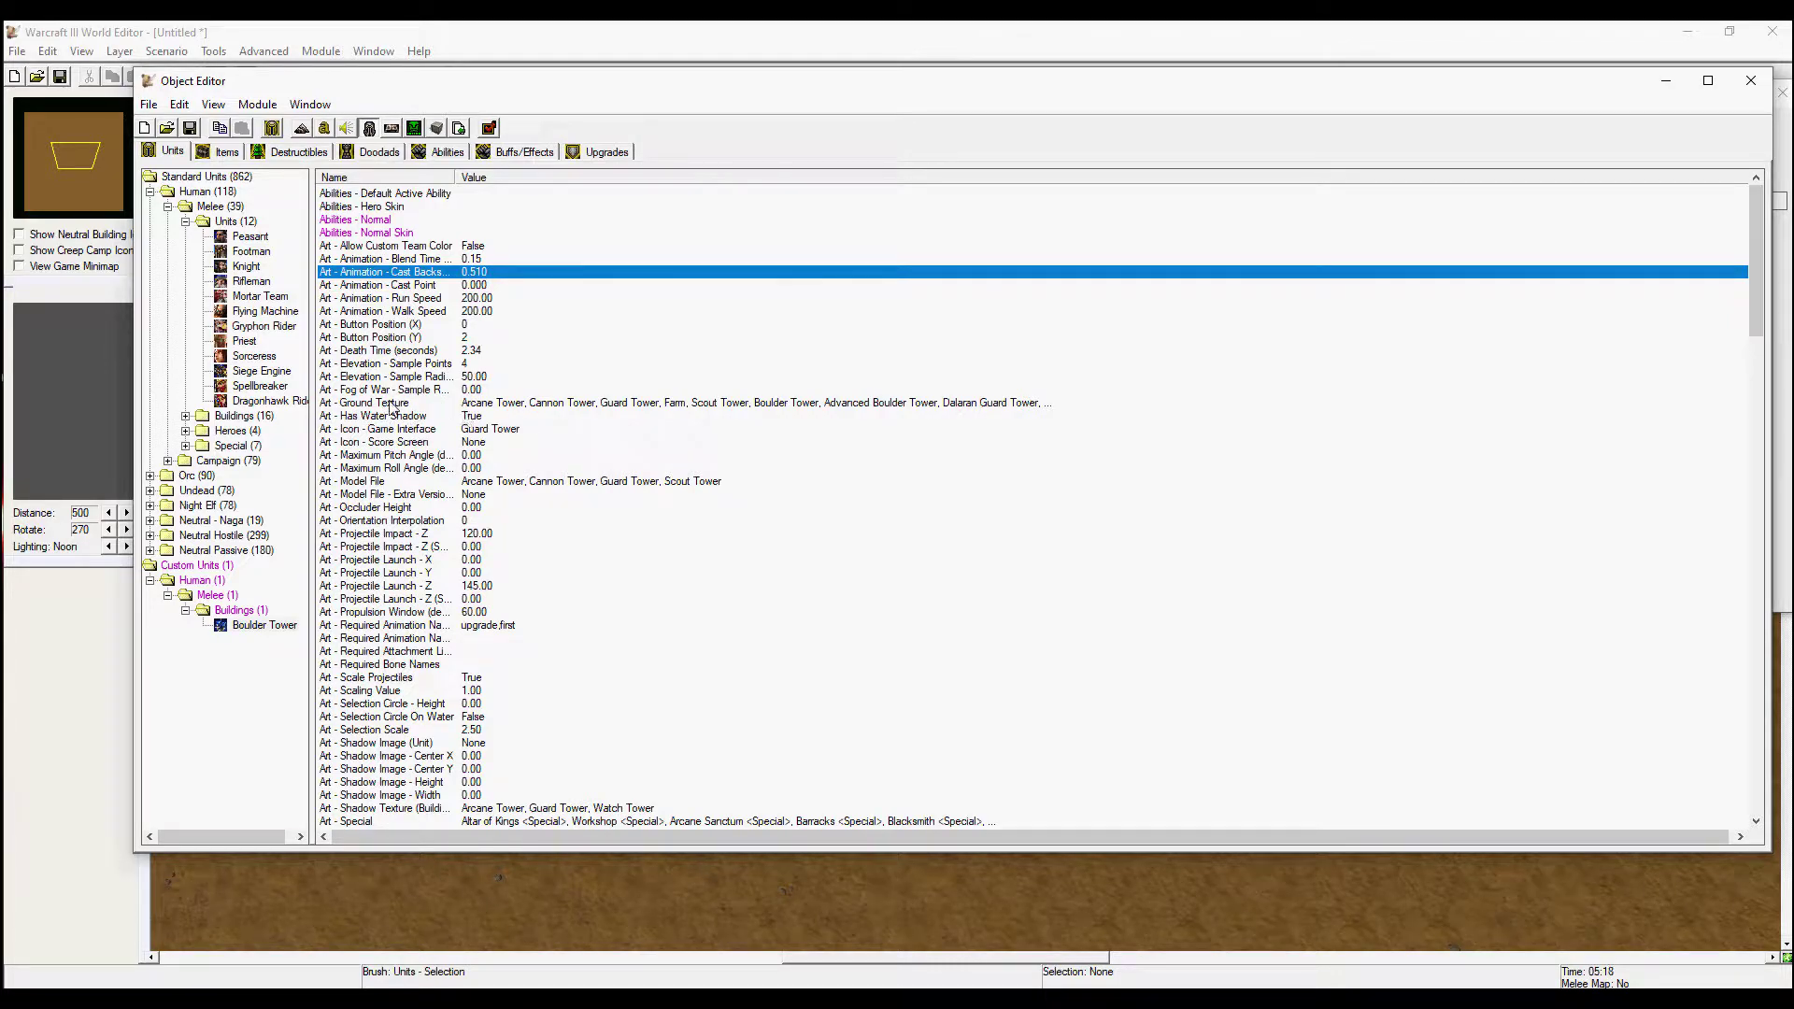
- Place a Player 1 Guard Tower near the map centre, then go back to the Object Editor
click(569, 905)
click(1598, 457)
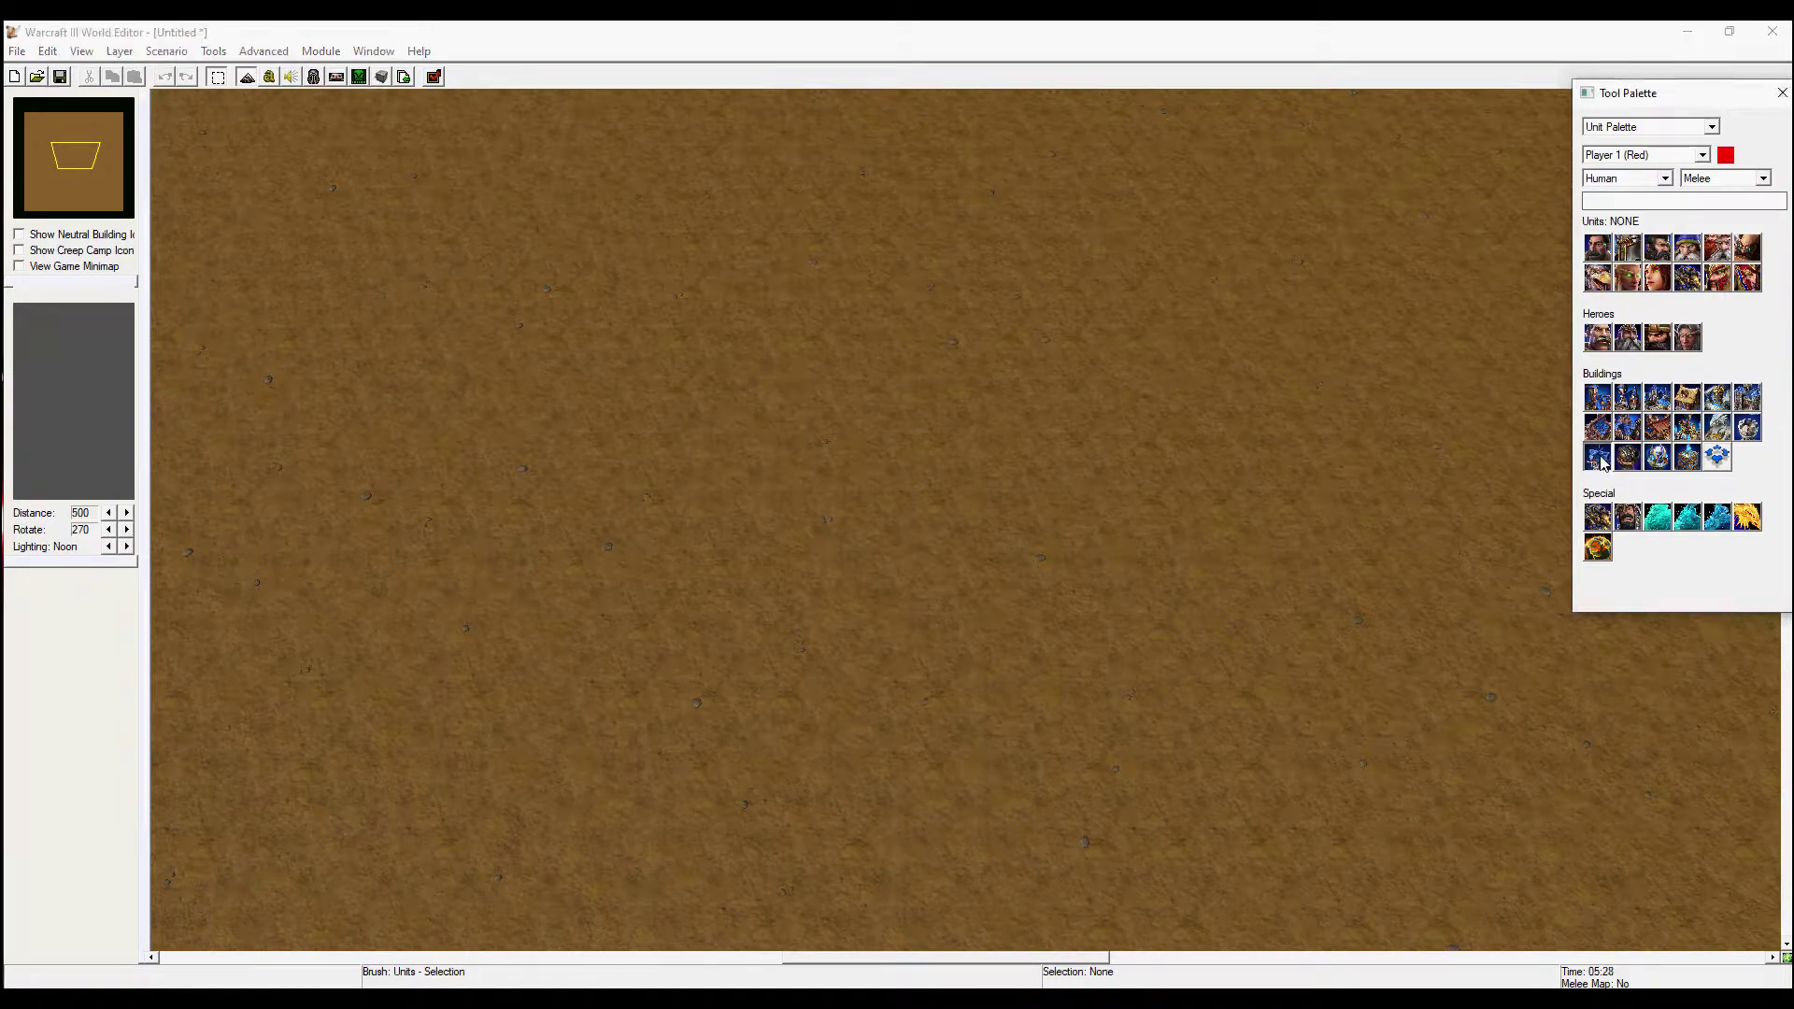
click(928, 415)
key(p)
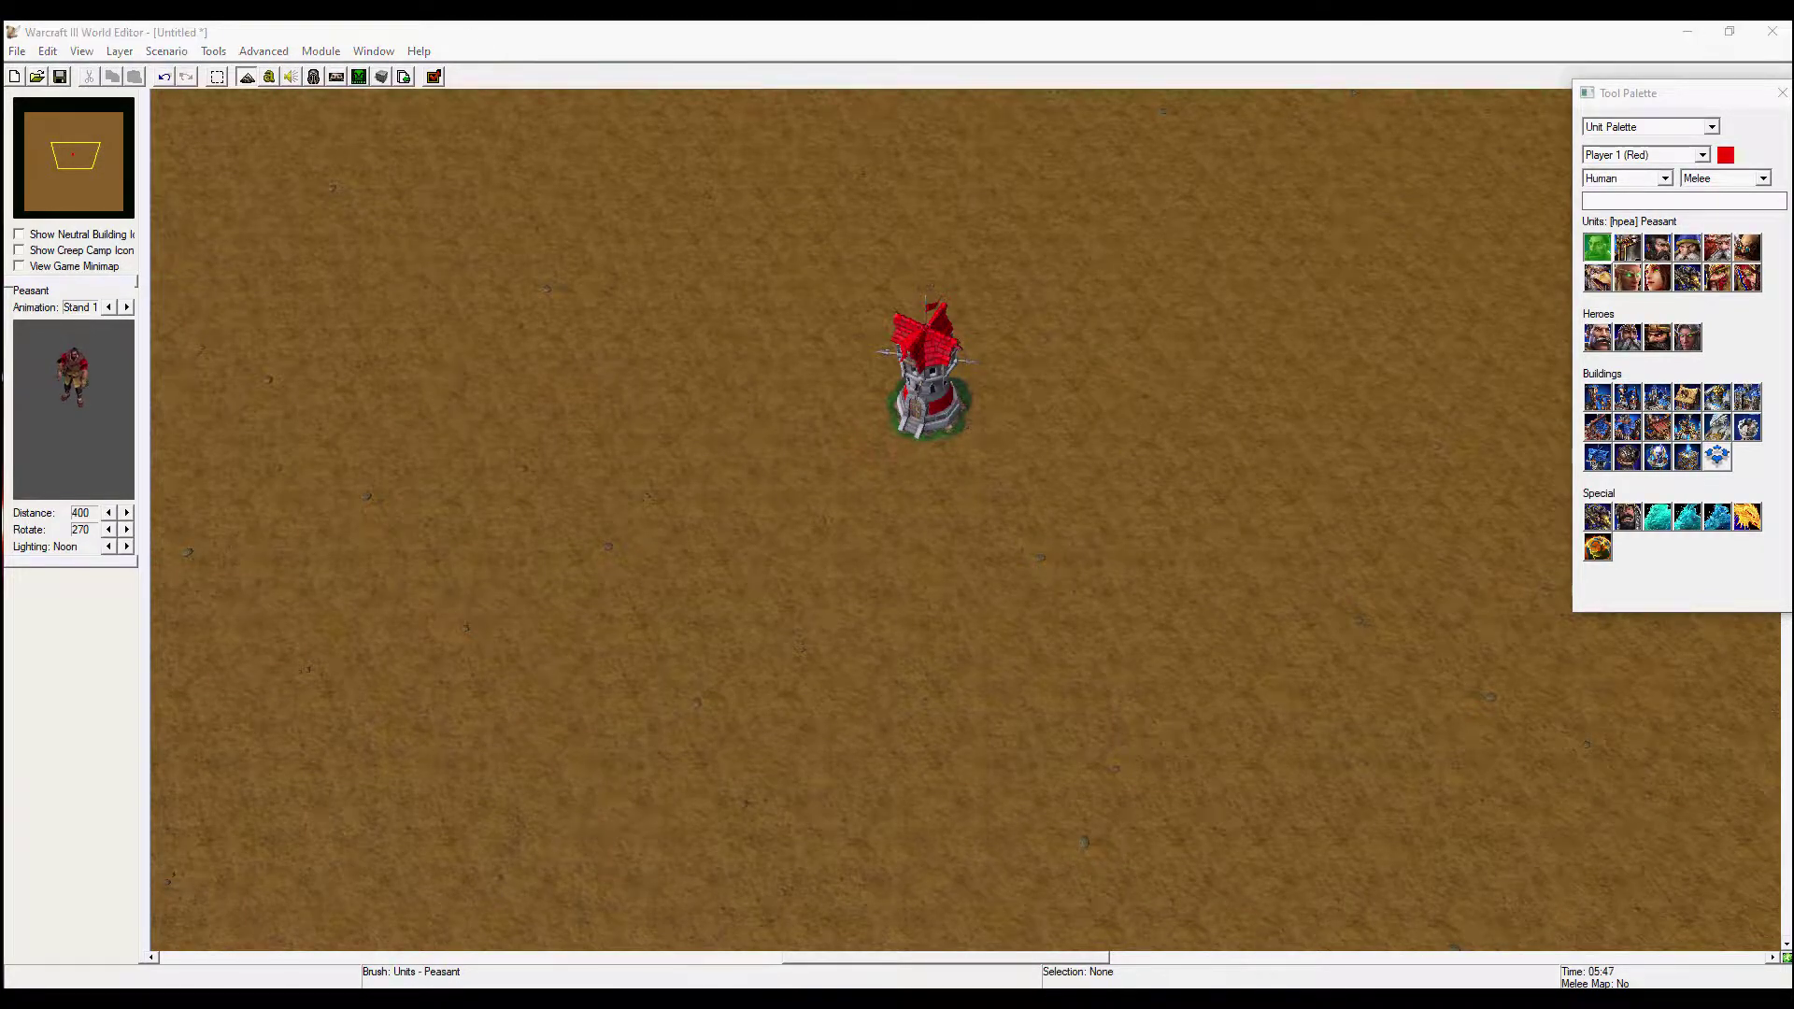
mouse_move(667, 977)
click(630, 911)
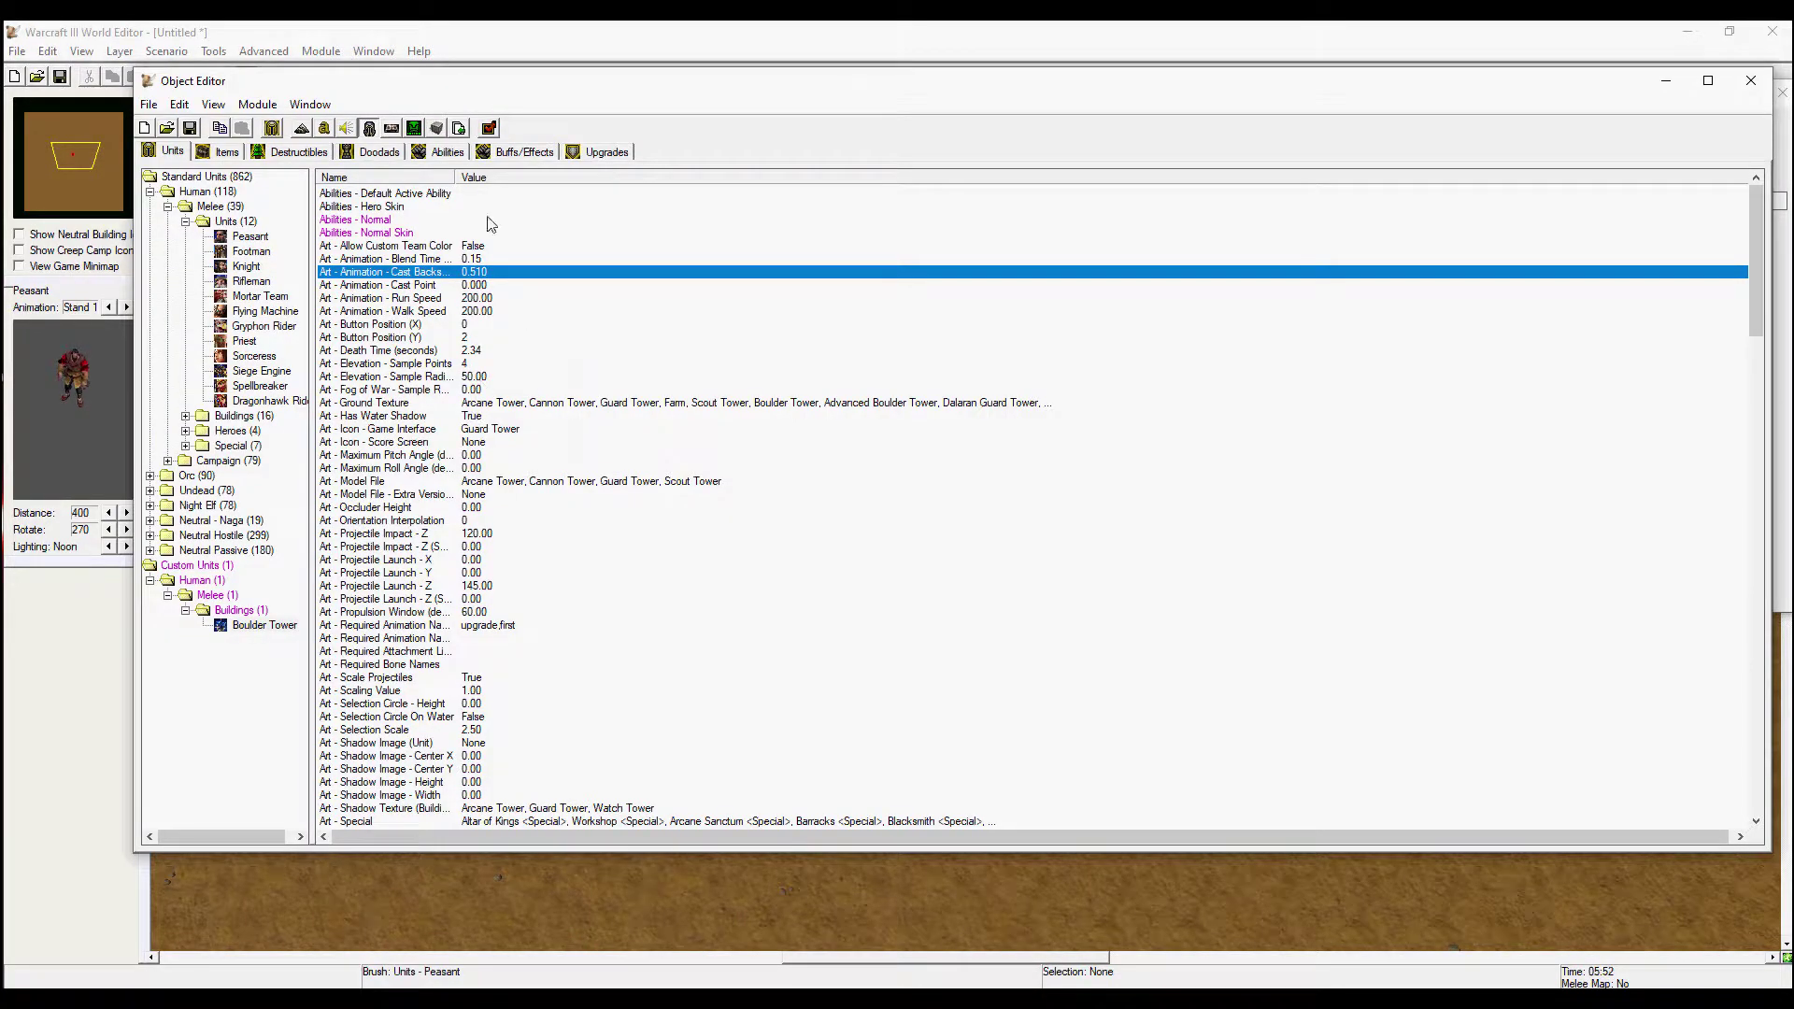
- Set the Art - Icon - Game Interface field to the Cannon Tower preset and verify it
click(437, 406)
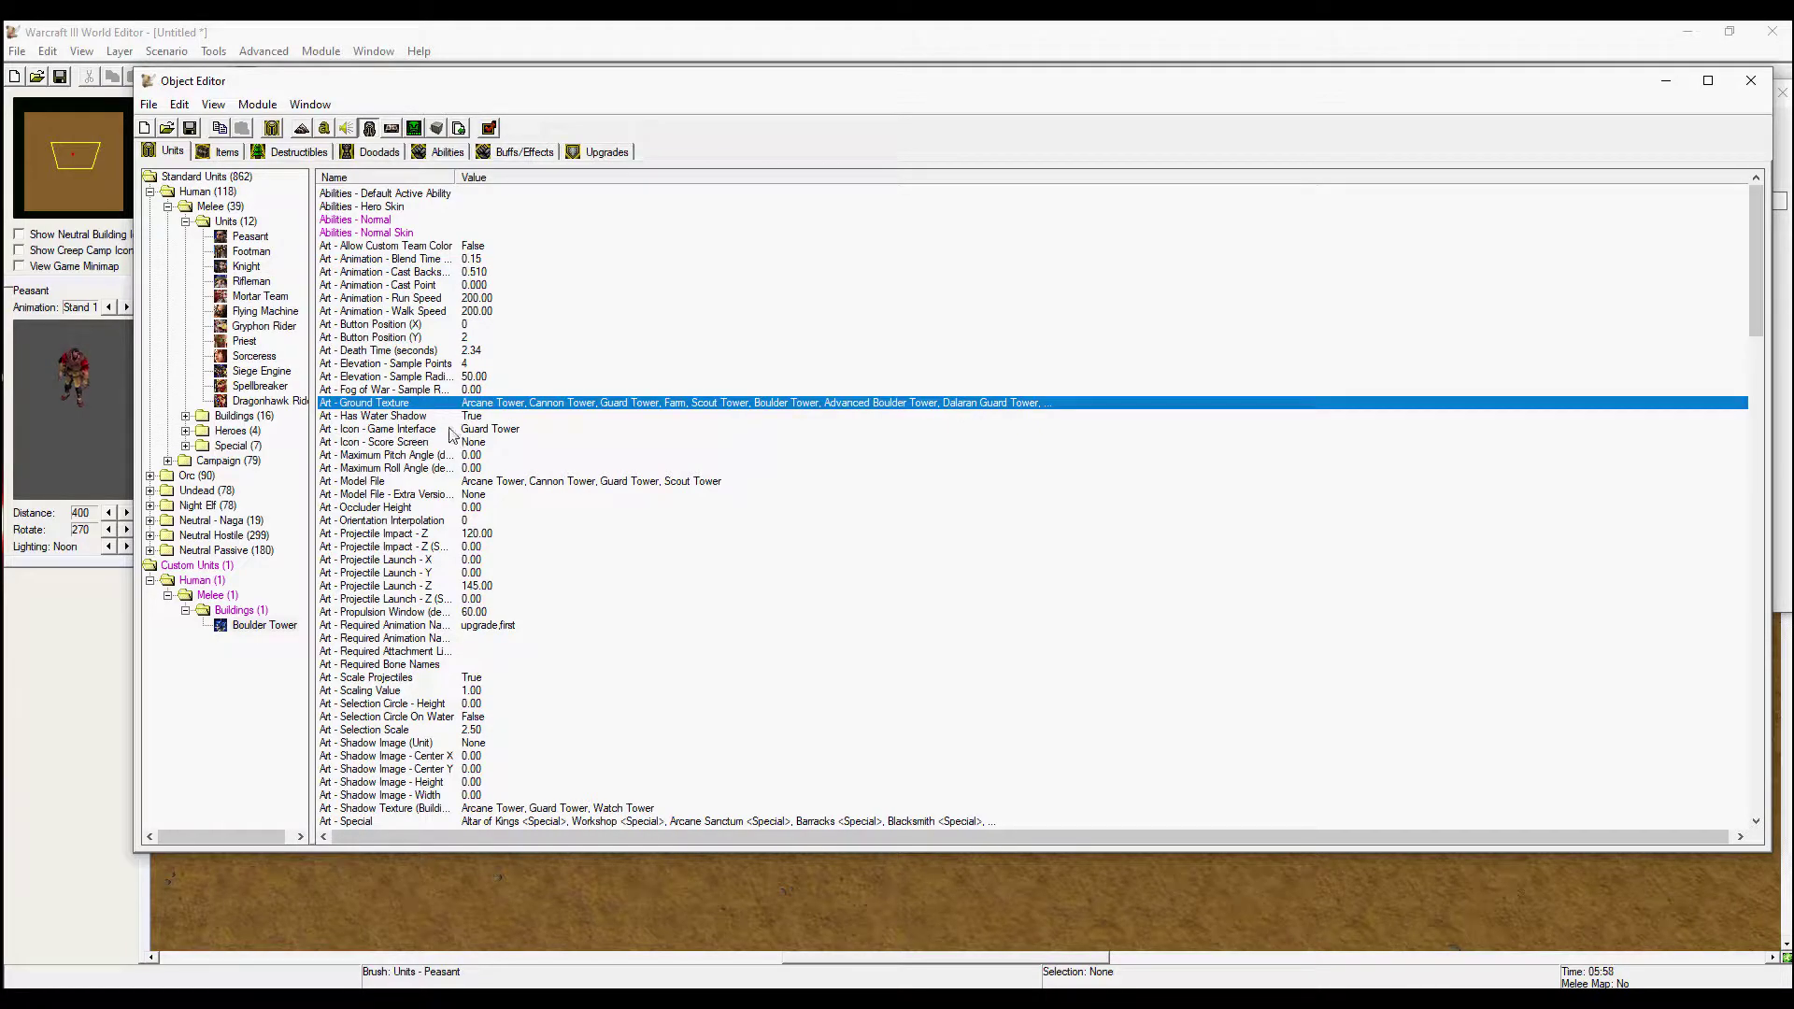
click(450, 432)
double_click(451, 432)
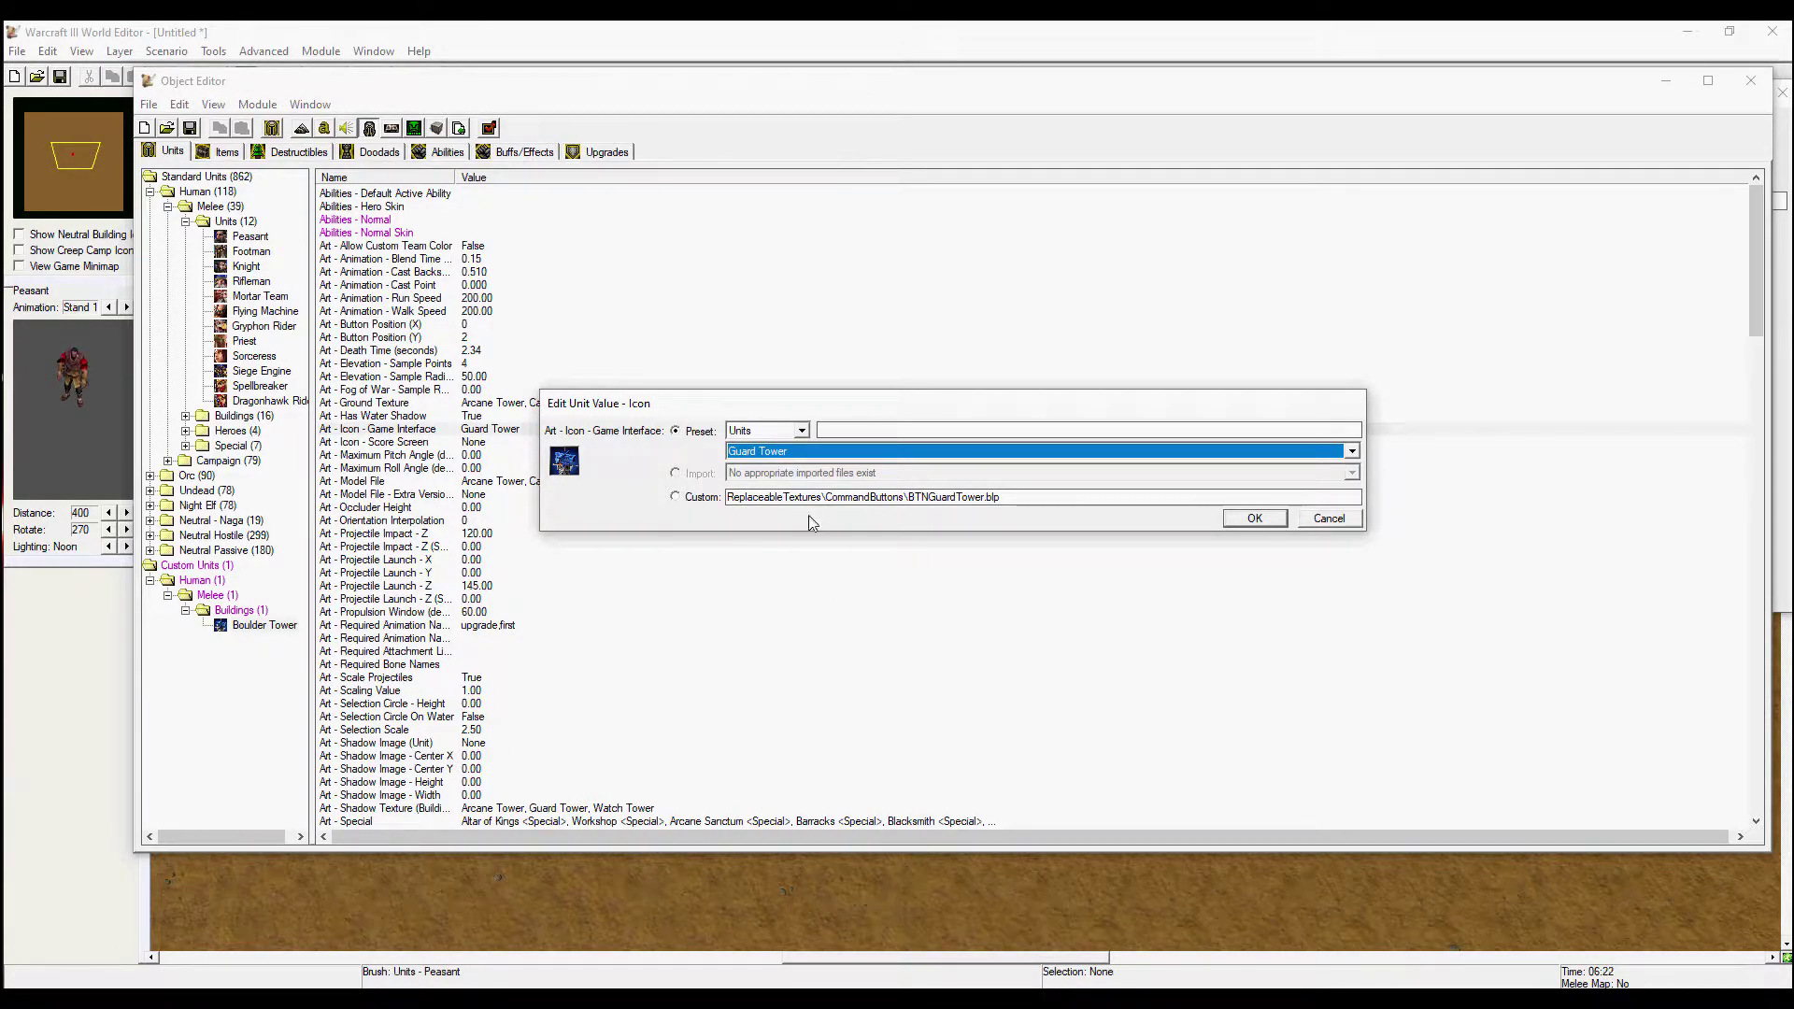
click(785, 452)
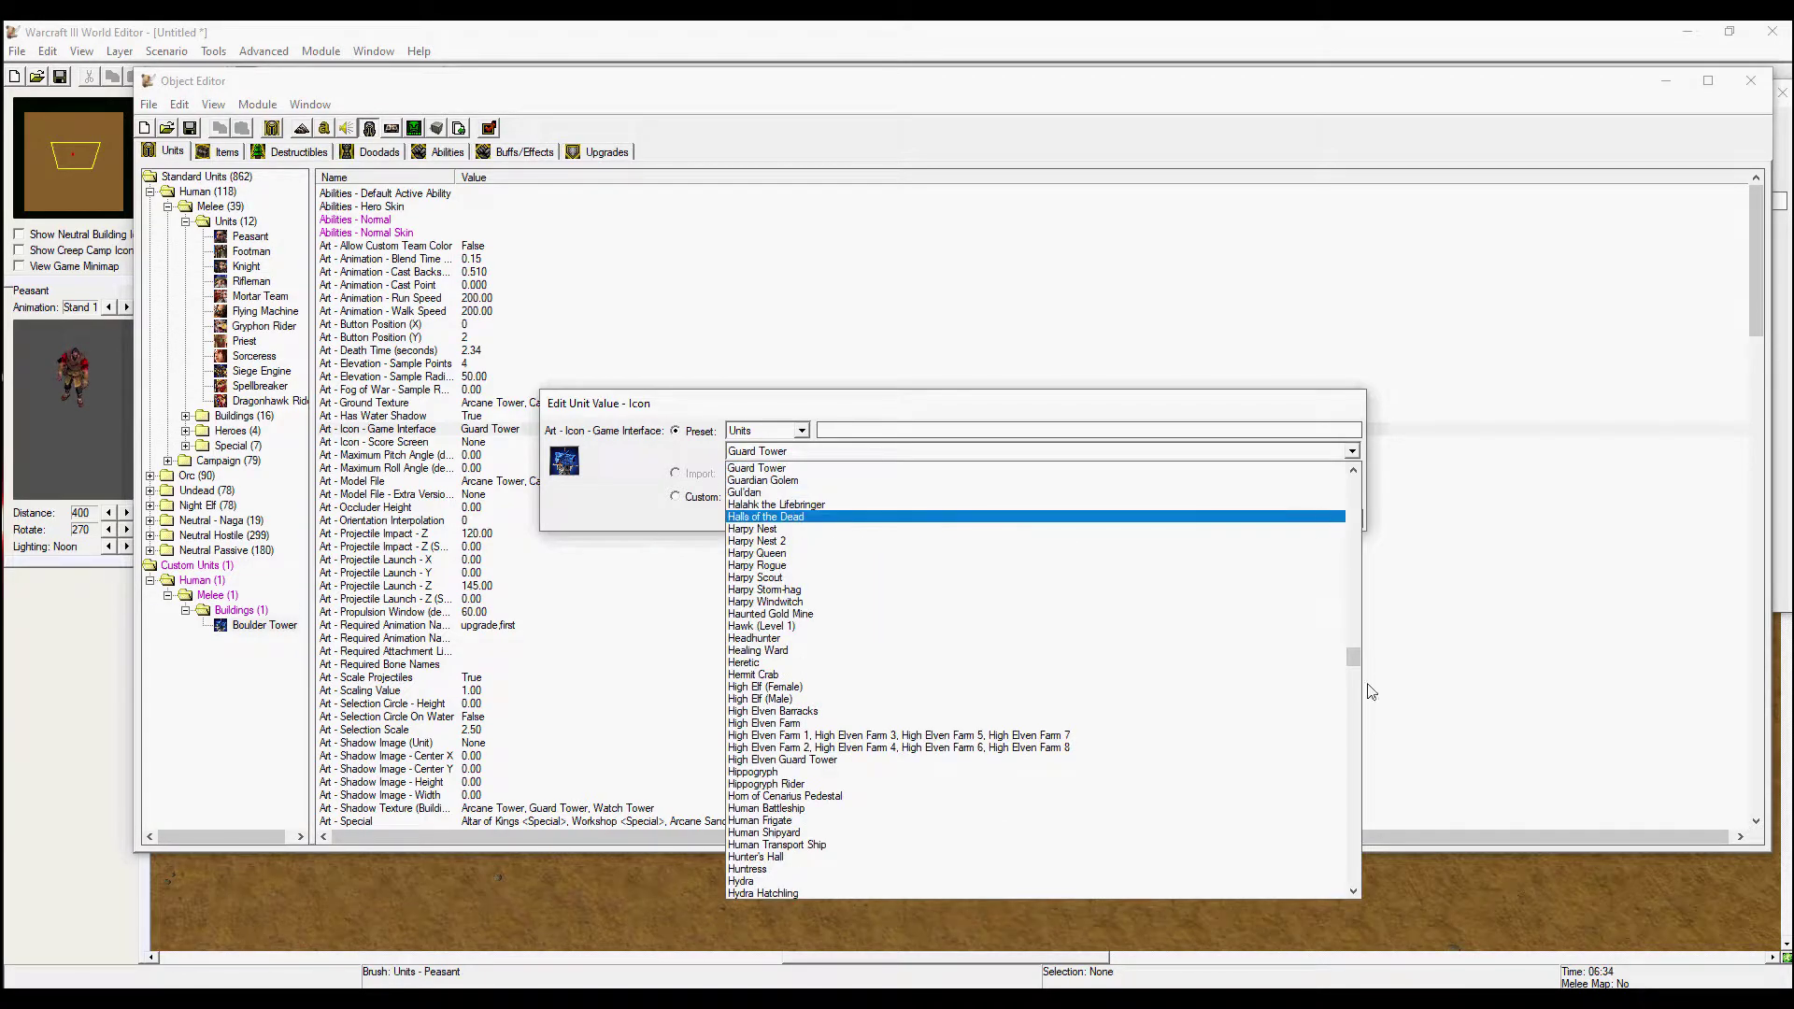
drag(1355, 661, 1363, 536)
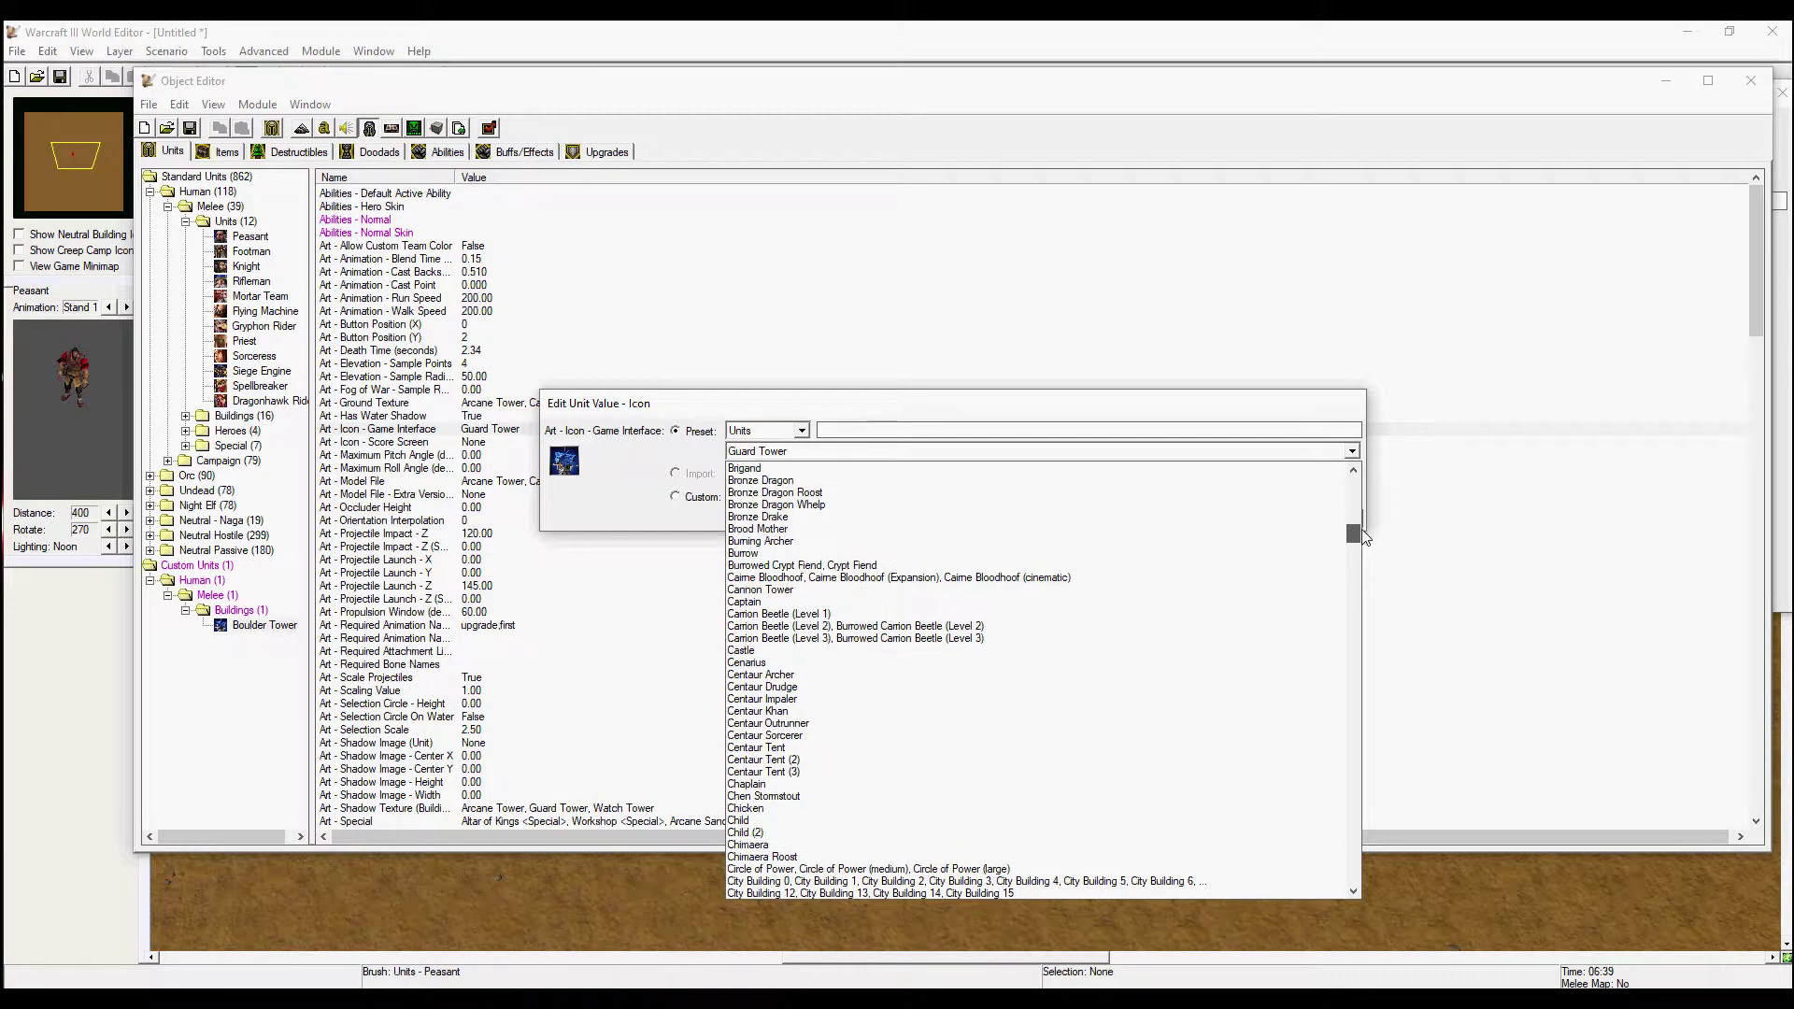
click(1243, 589)
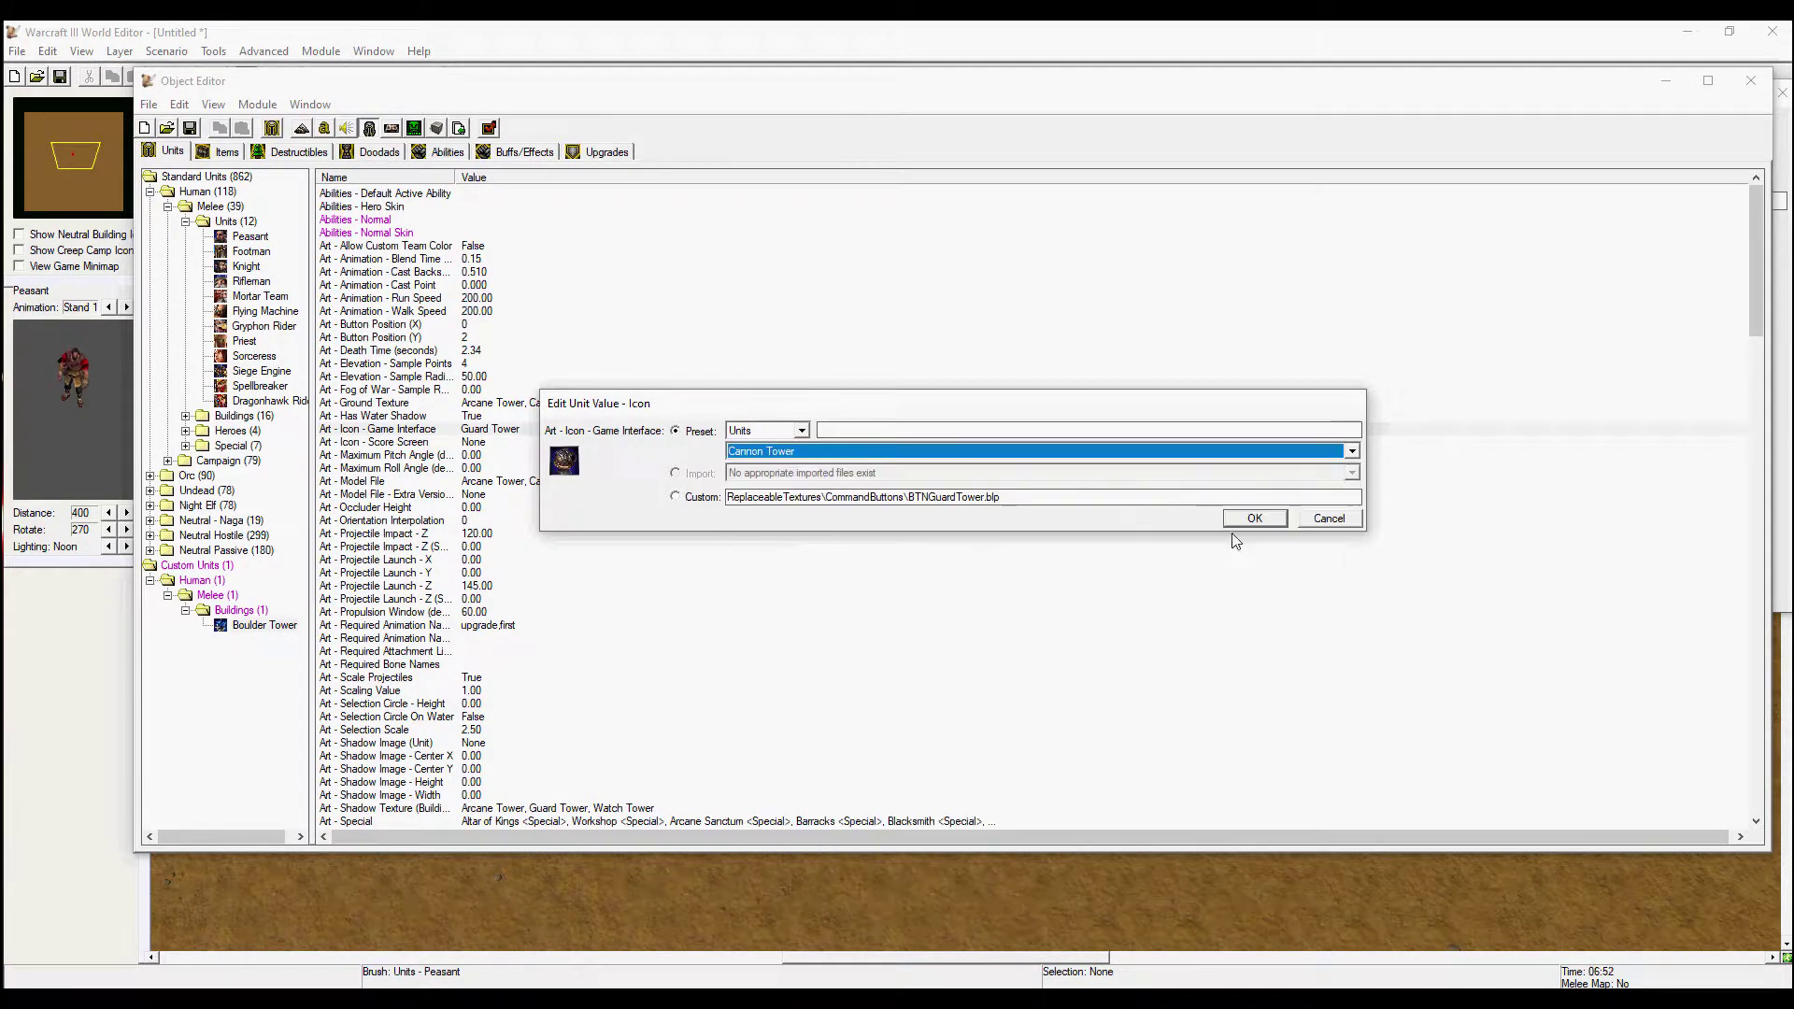
click(1257, 519)
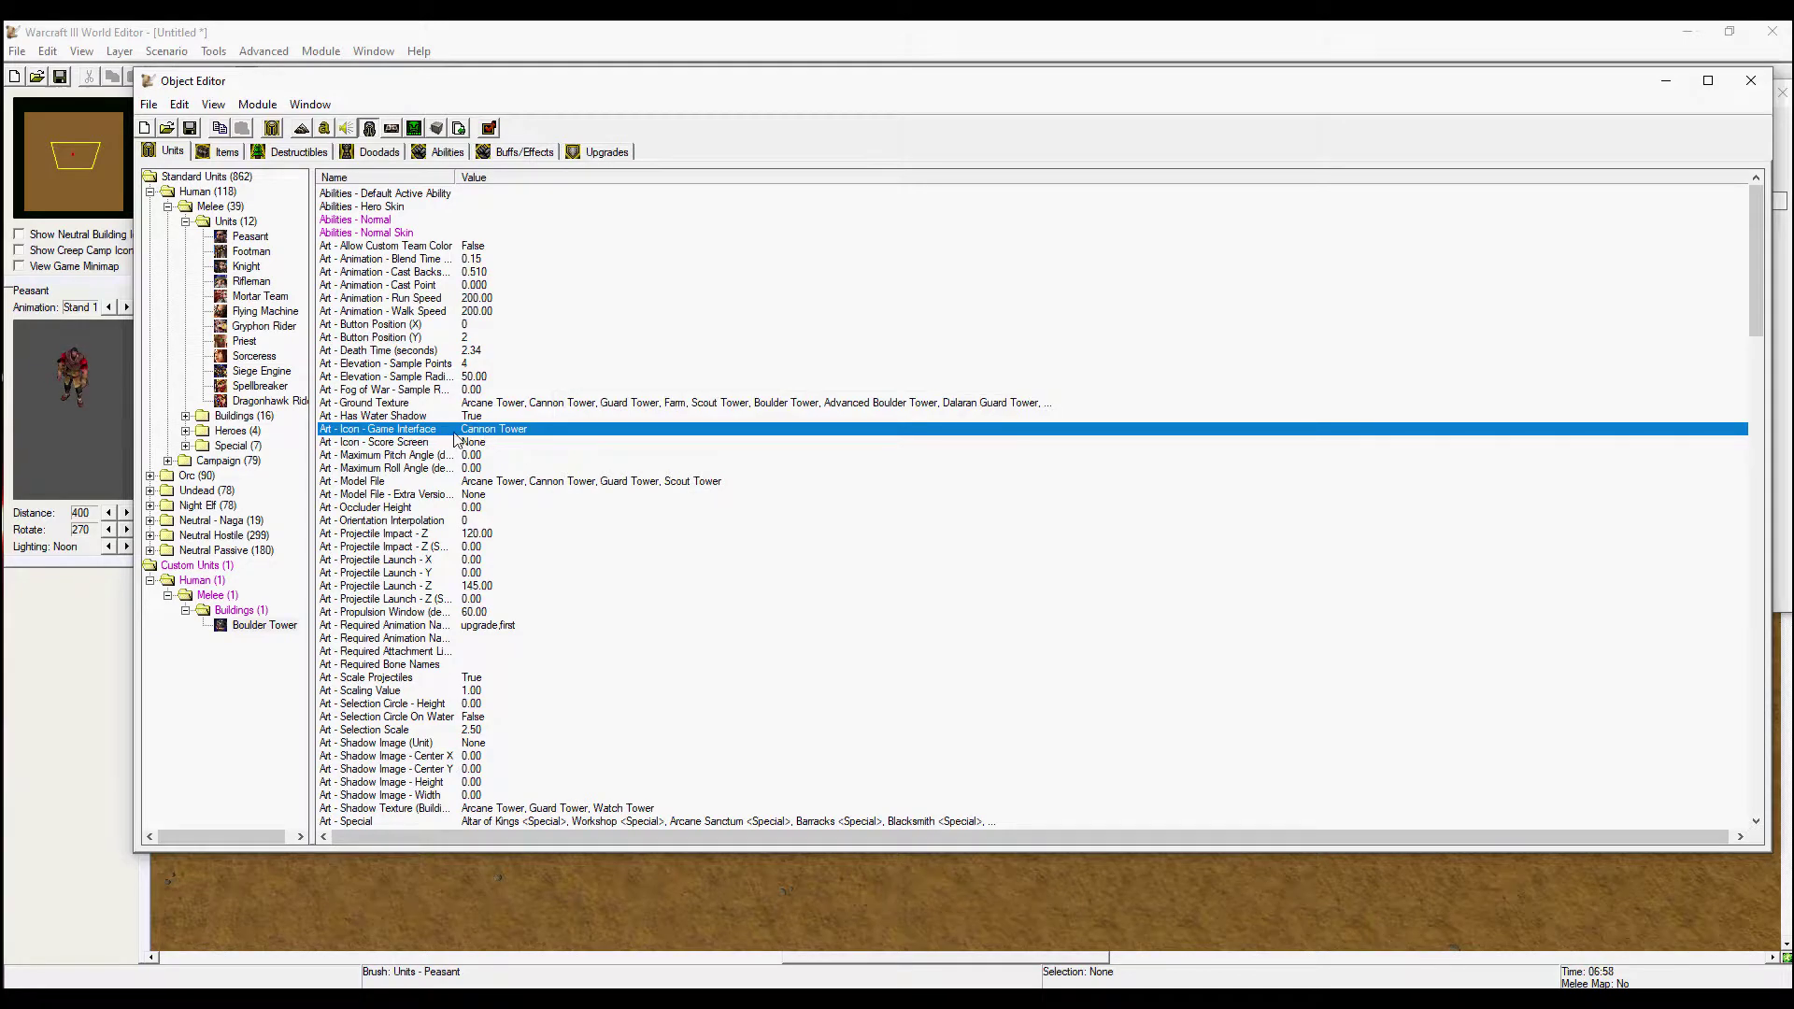
double_click(494, 433)
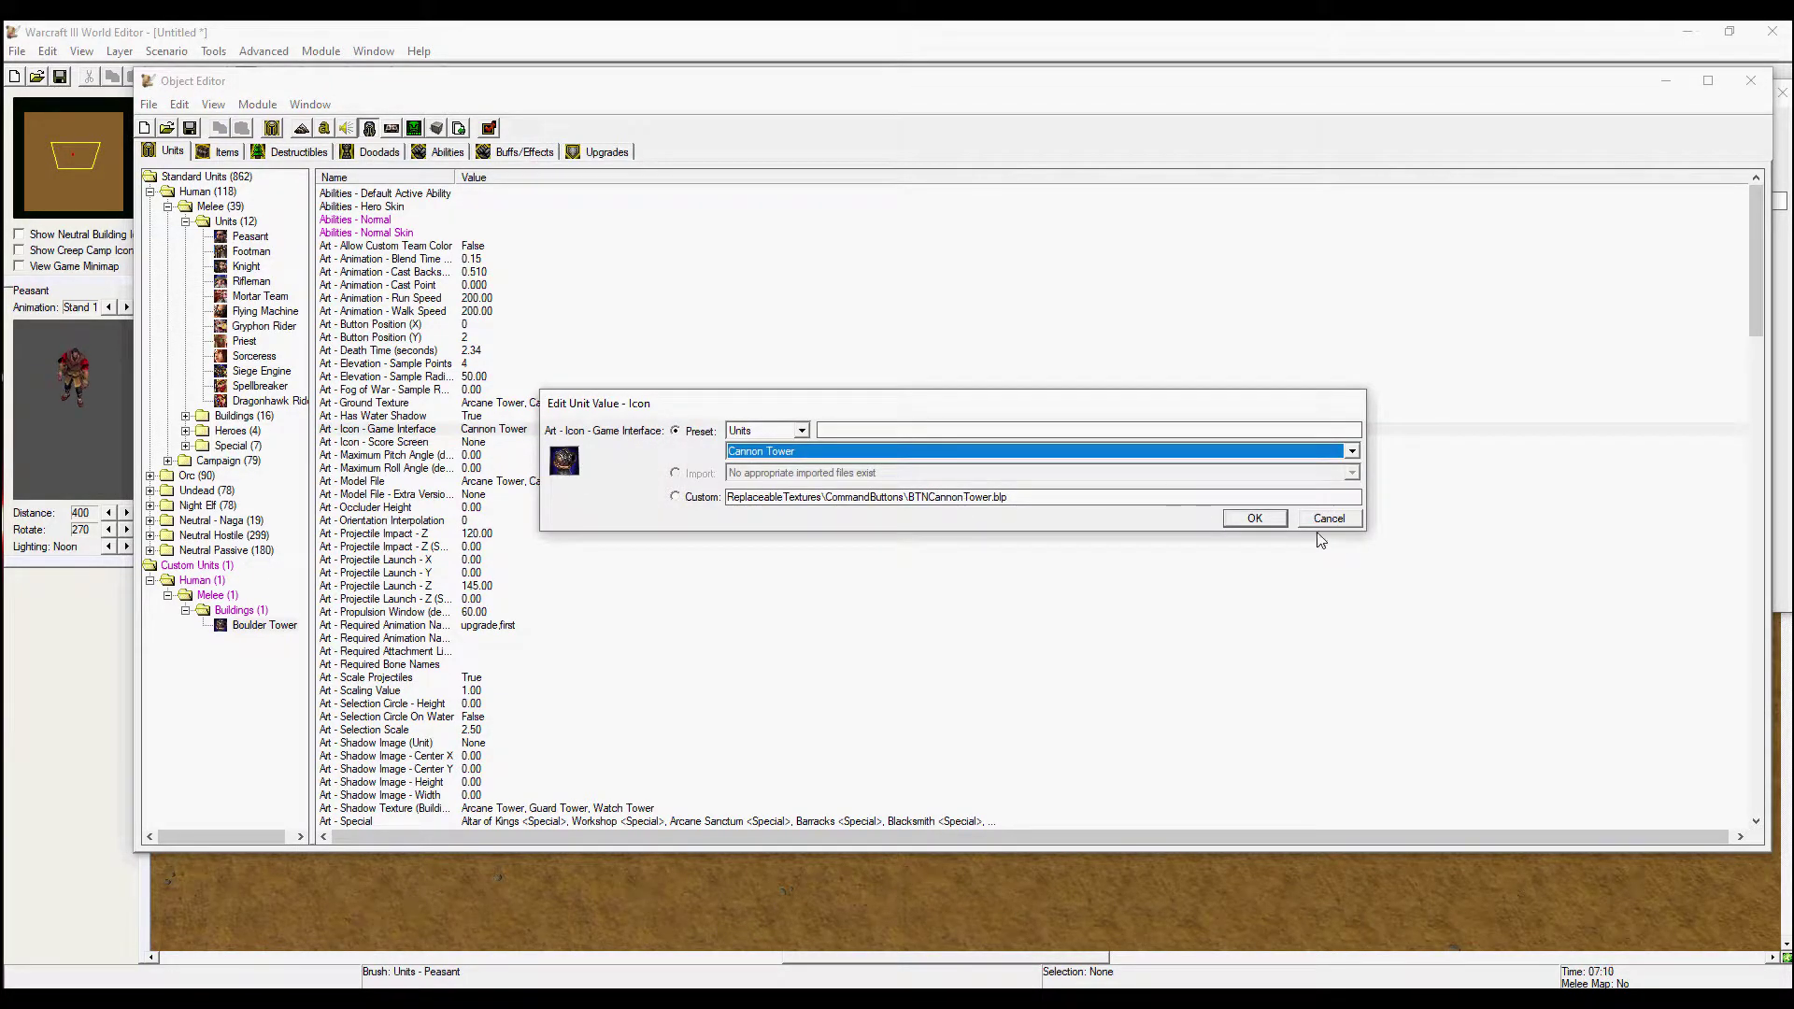
click(1269, 521)
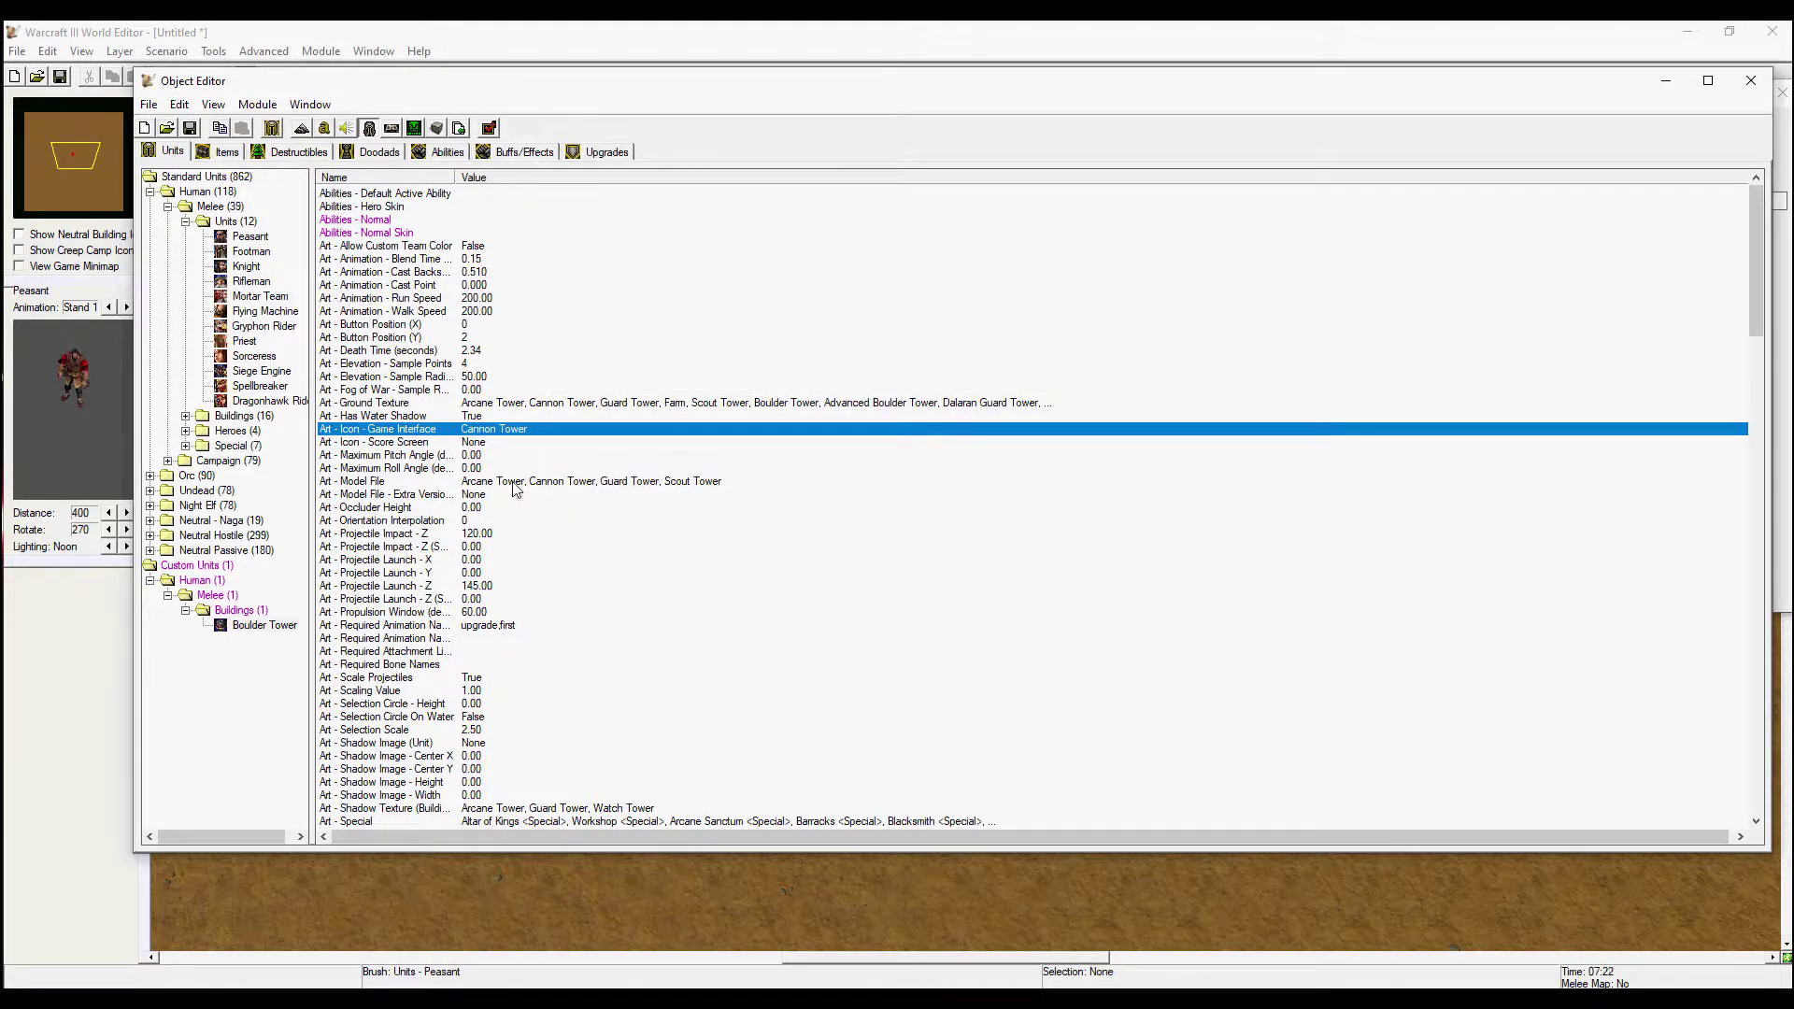
- Set the Art - Model File field to the Frost Wolf preset
double_click(432, 482)
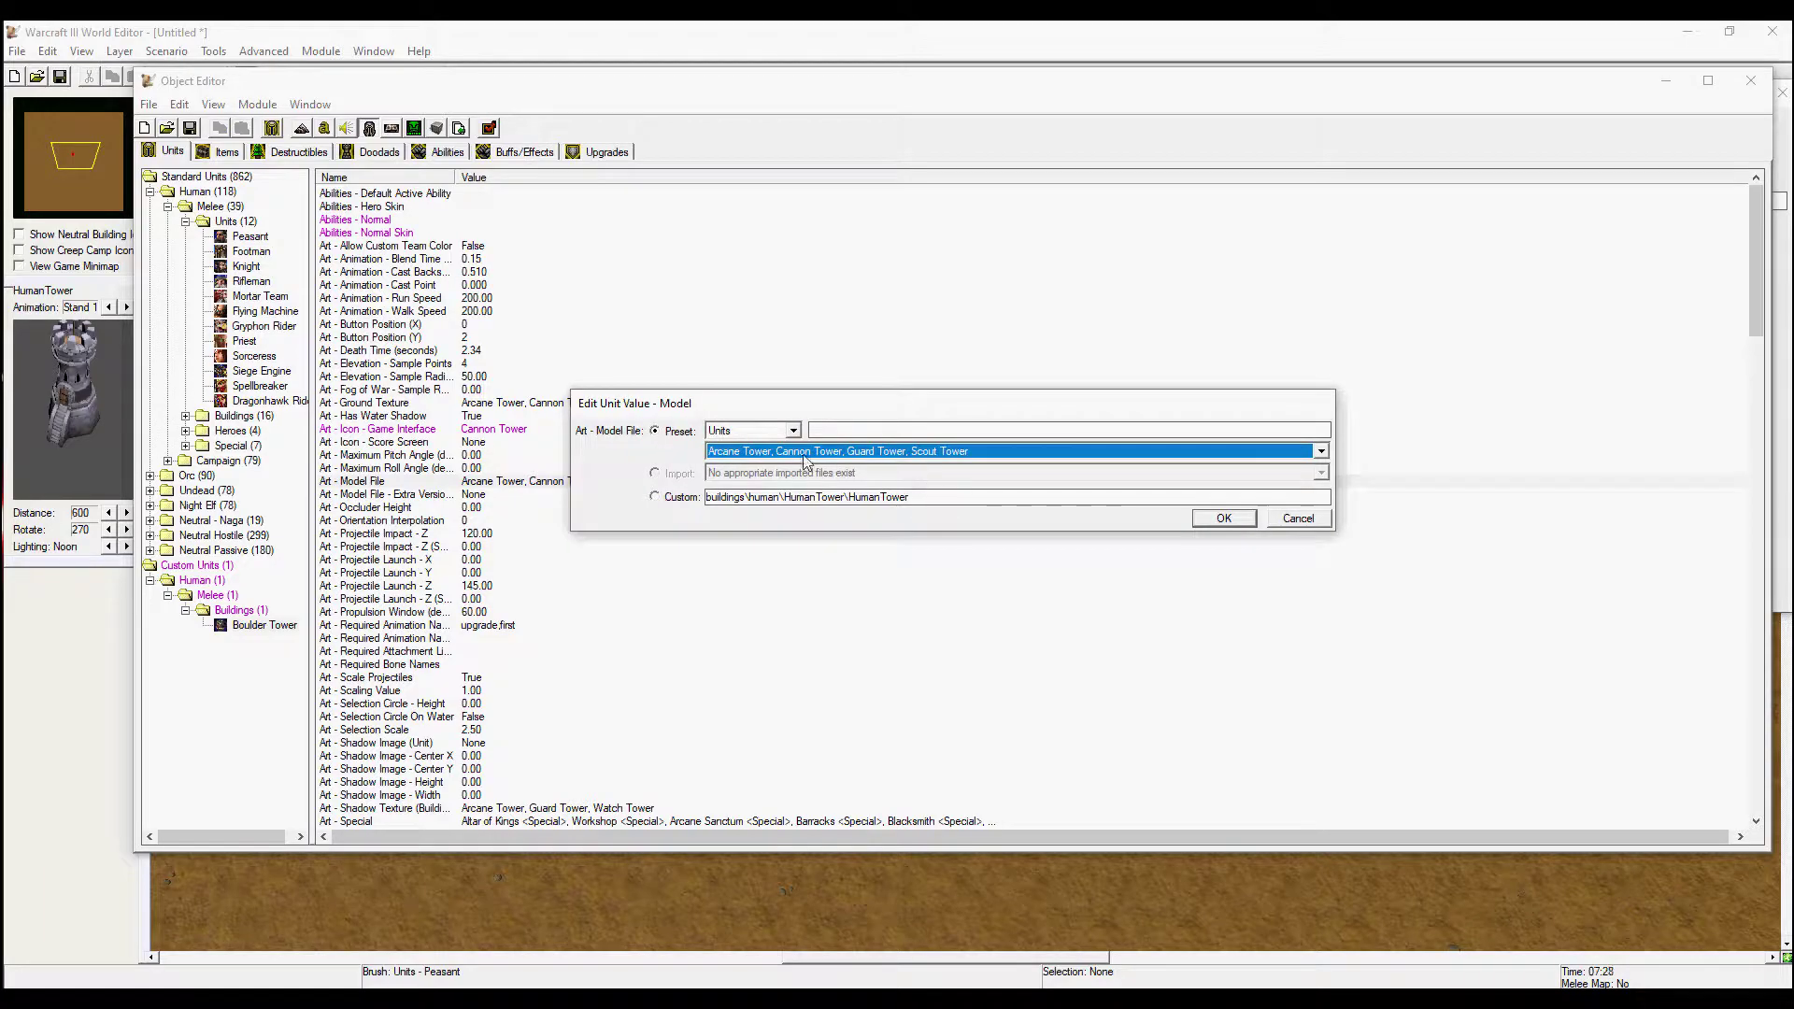
click(1321, 451)
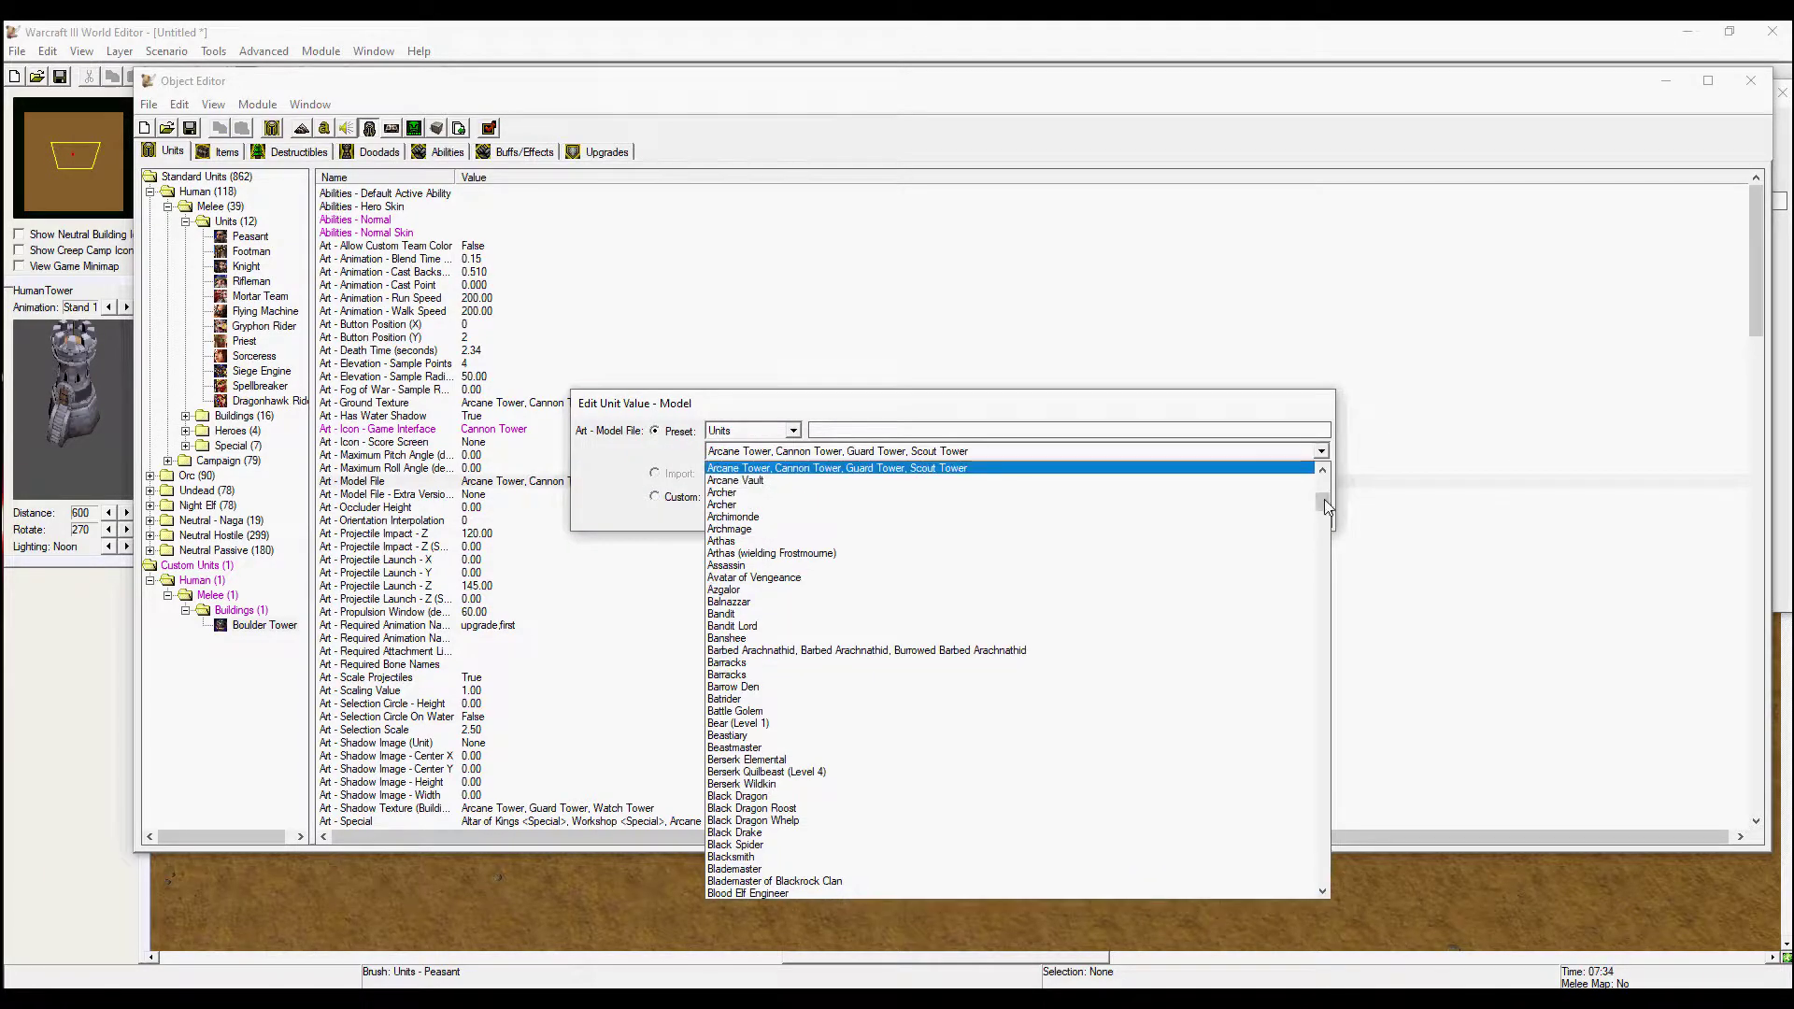
drag(1325, 500, 1325, 528)
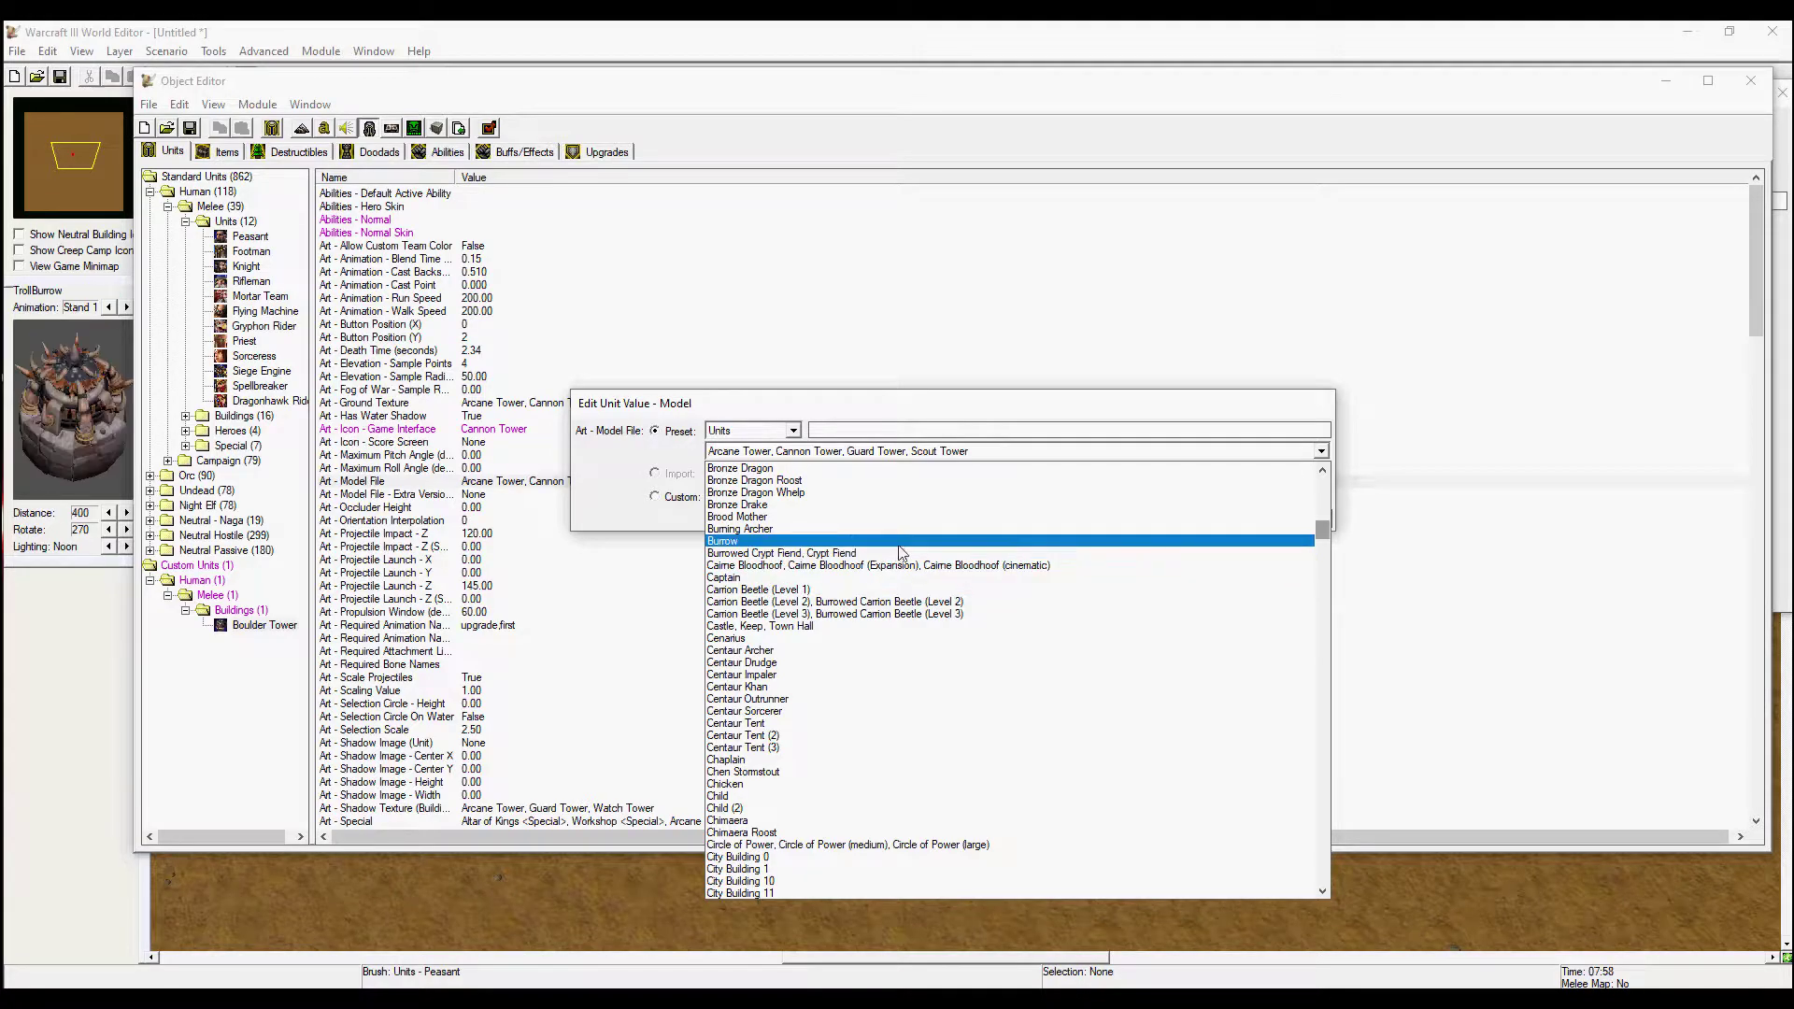
drag(1322, 530, 1324, 550)
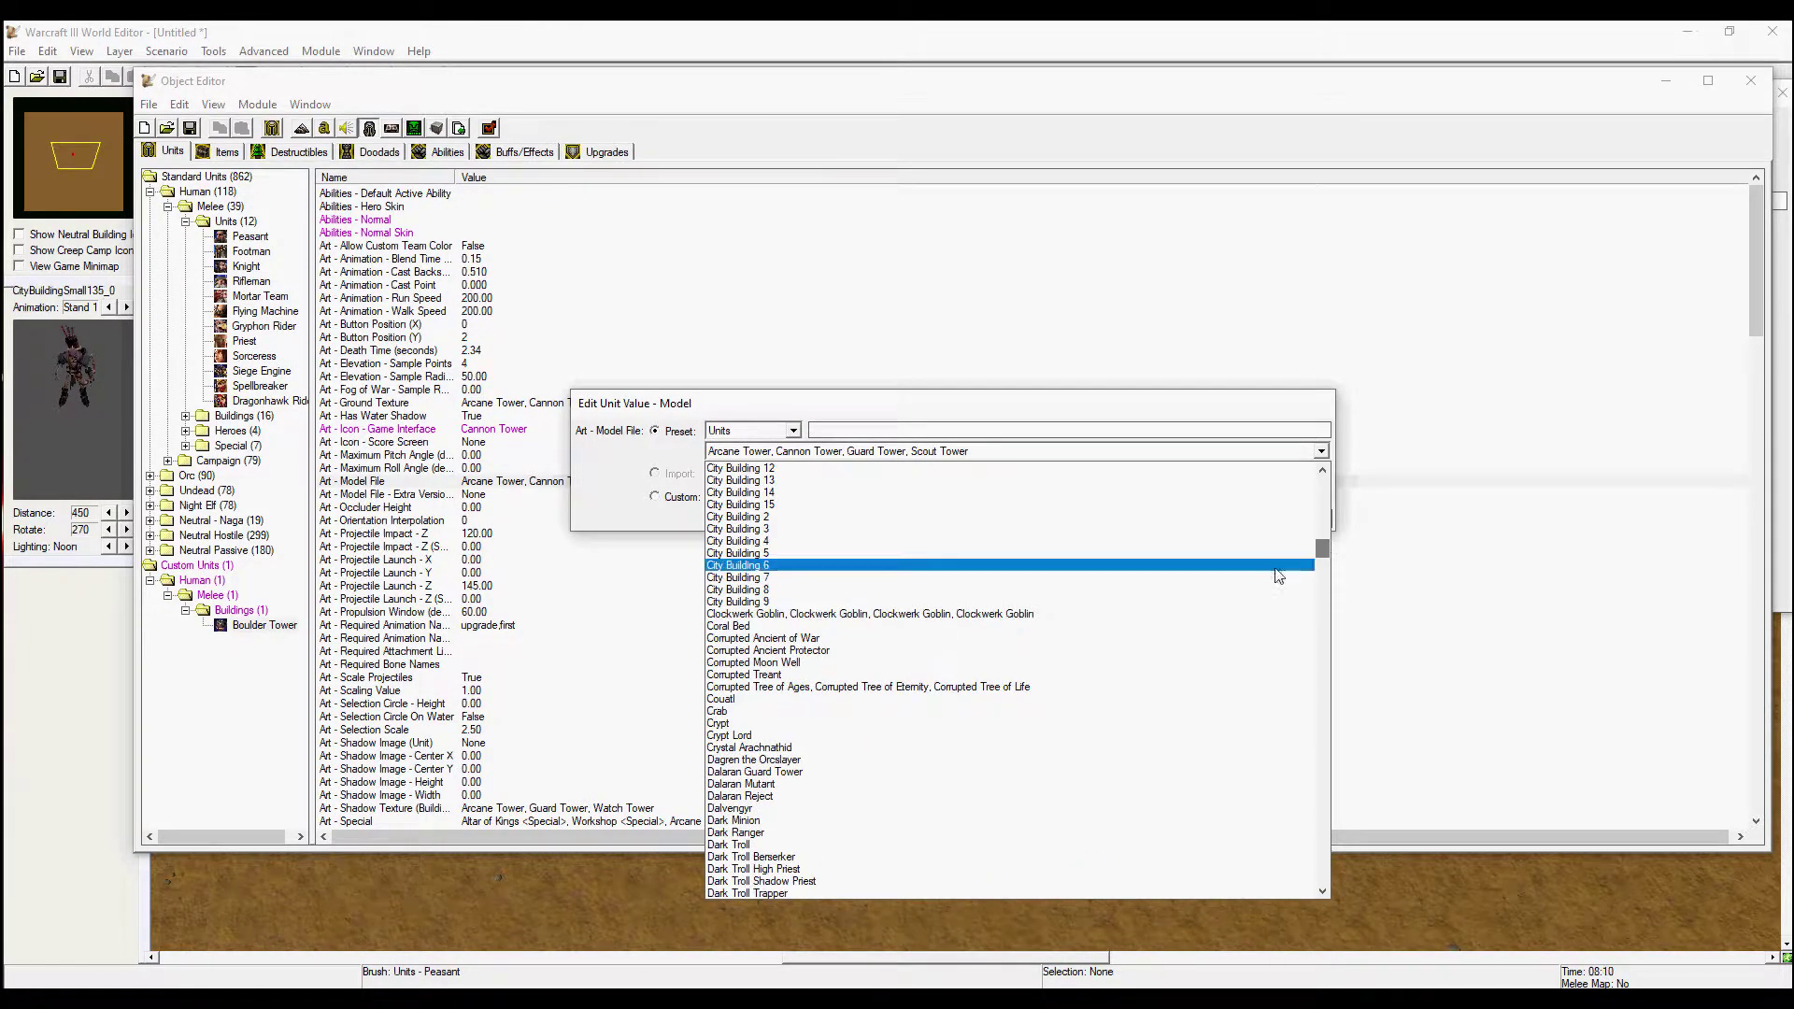
scroll(869, 645, up, 3)
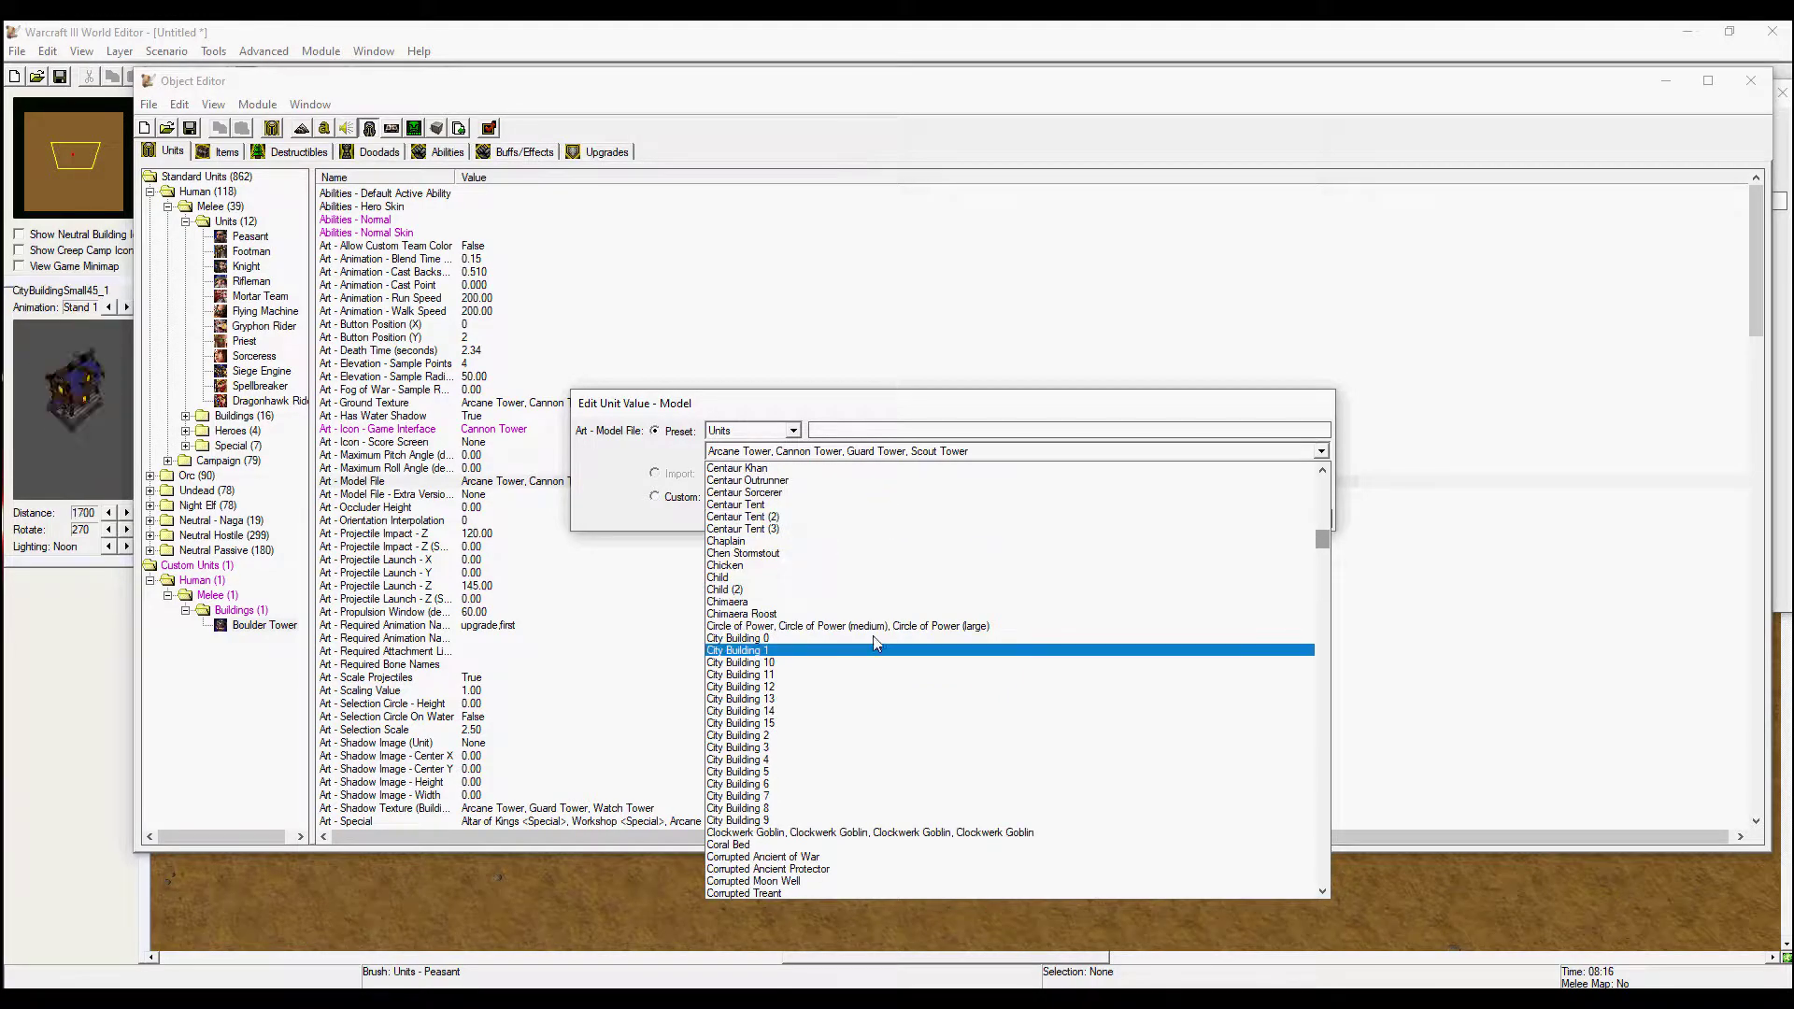
scroll(923, 564, up, 4)
scroll(923, 564, up, 3)
scroll(855, 562, up, 5)
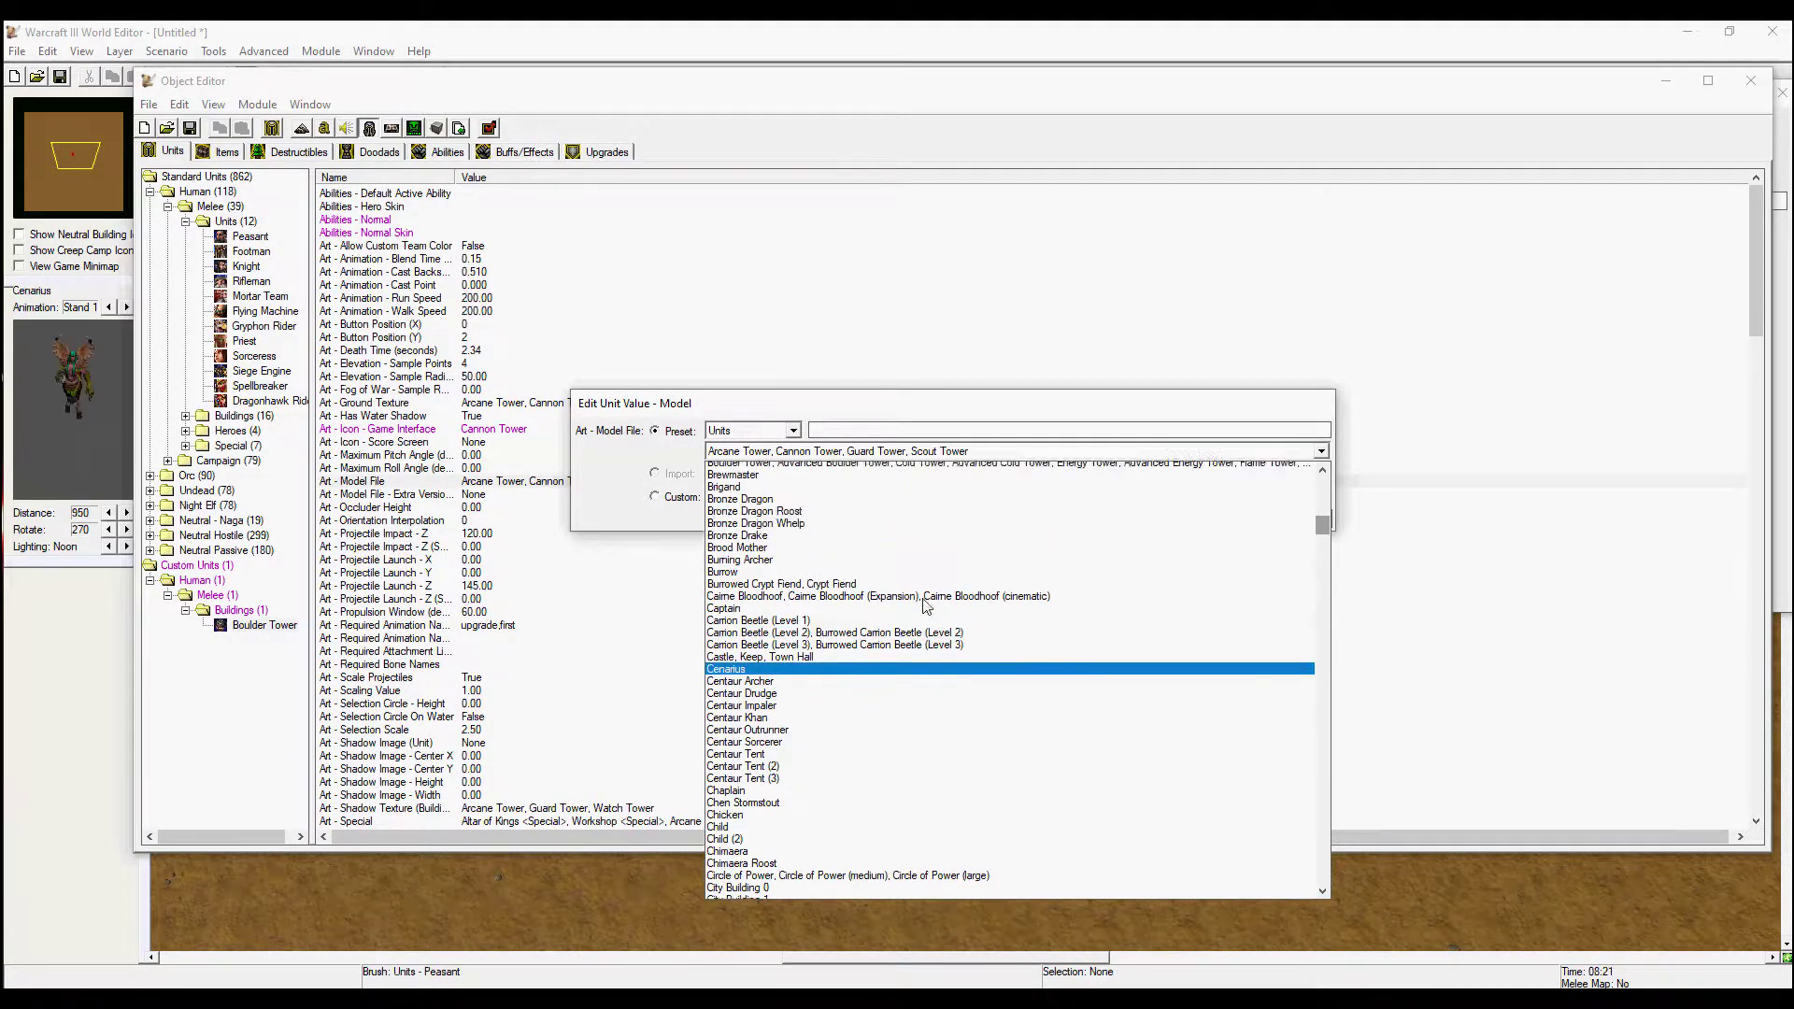
scroll(851, 566, down, 20)
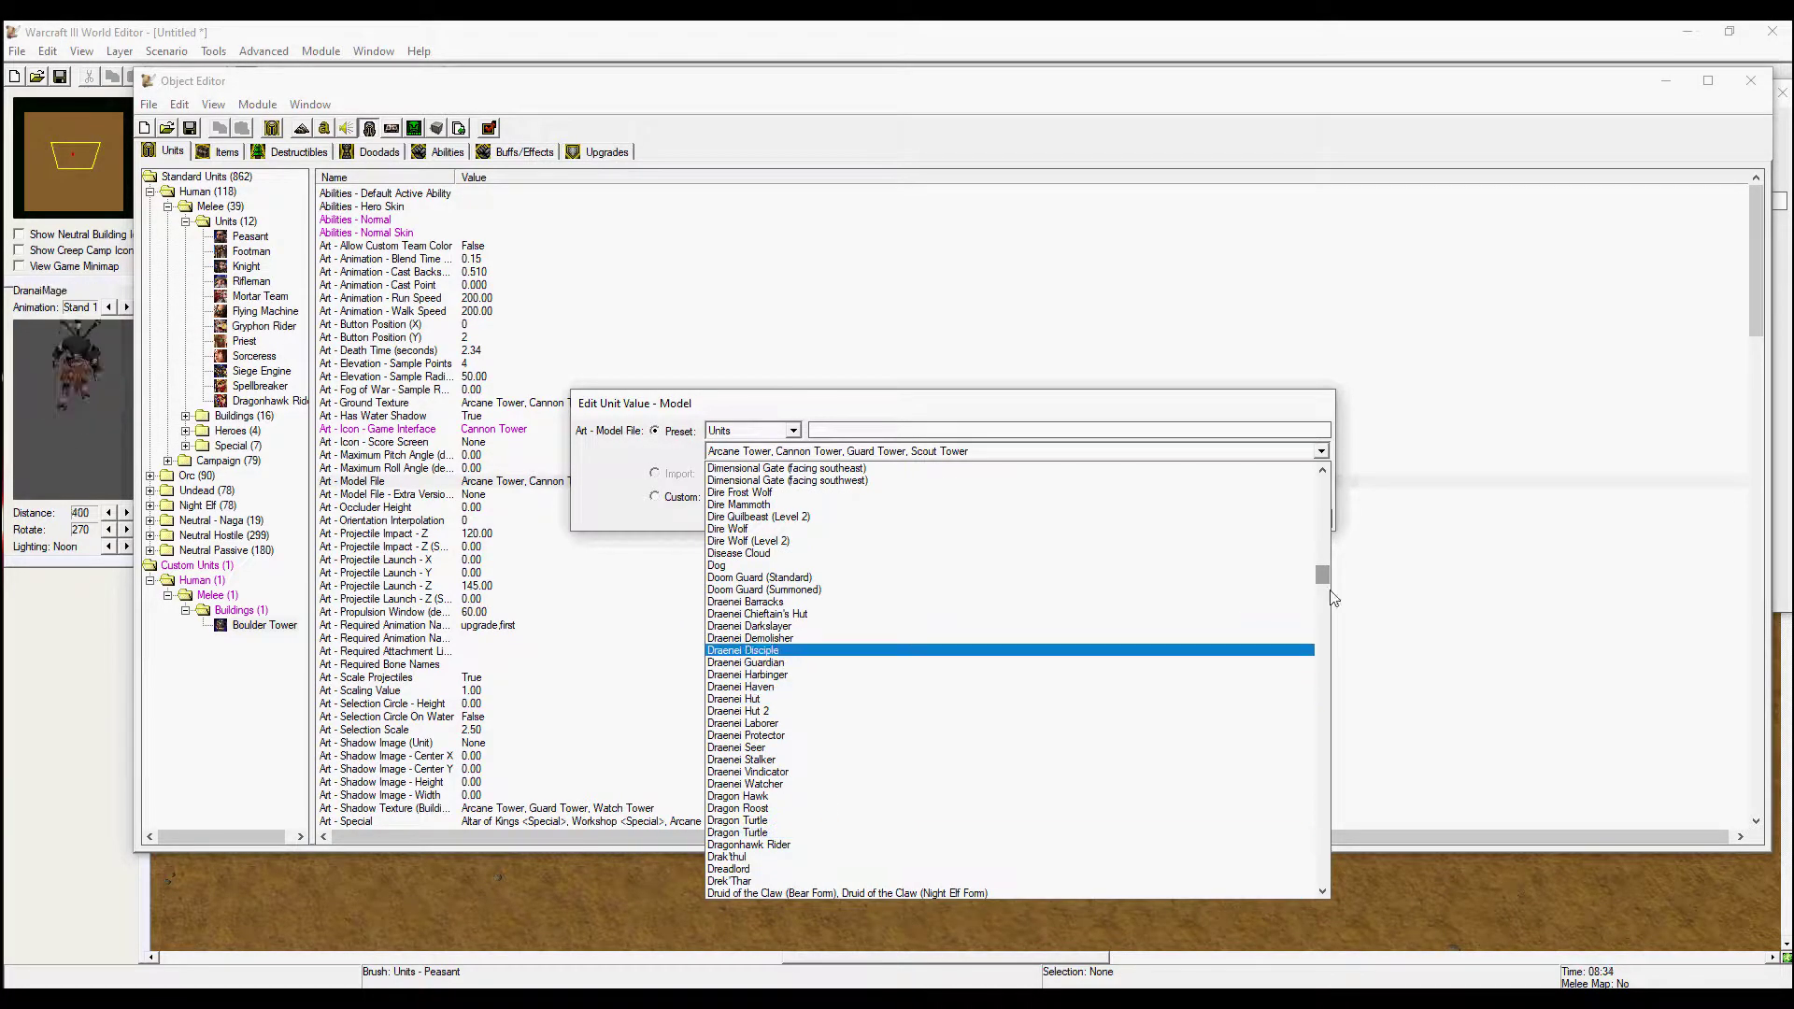
drag(1322, 573, 1321, 617)
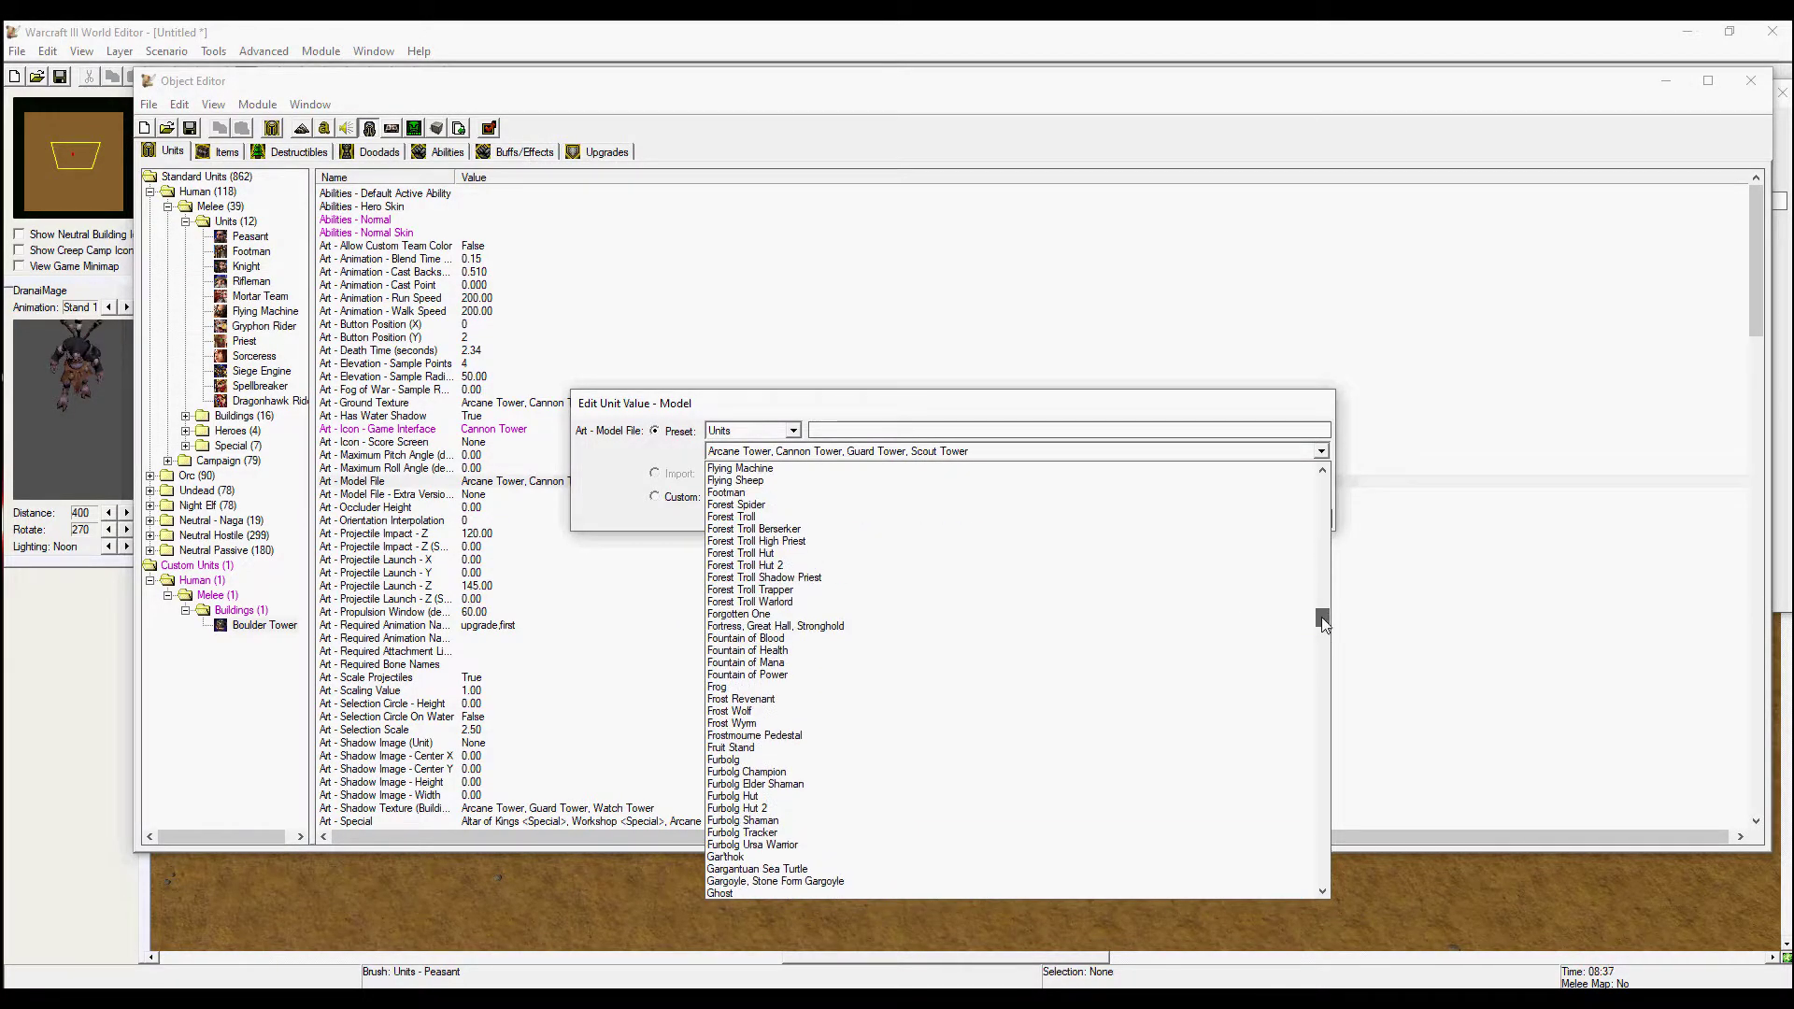
click(795, 718)
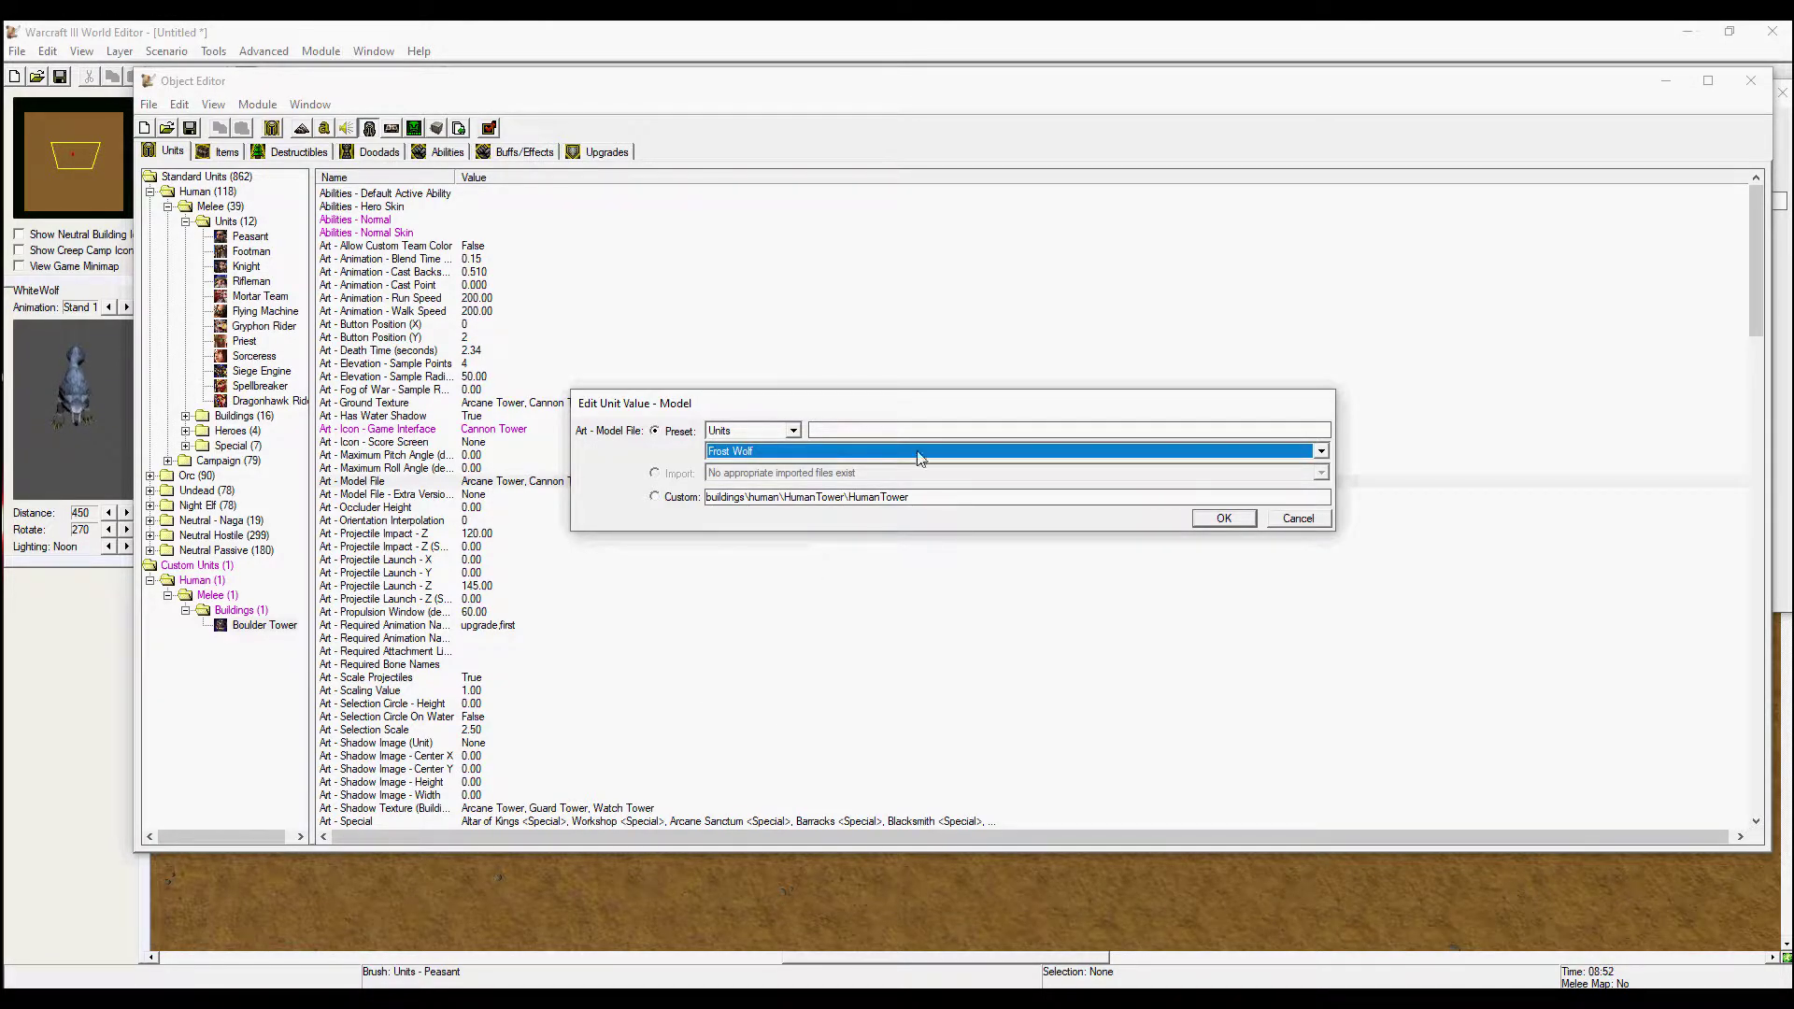
click(1224, 521)
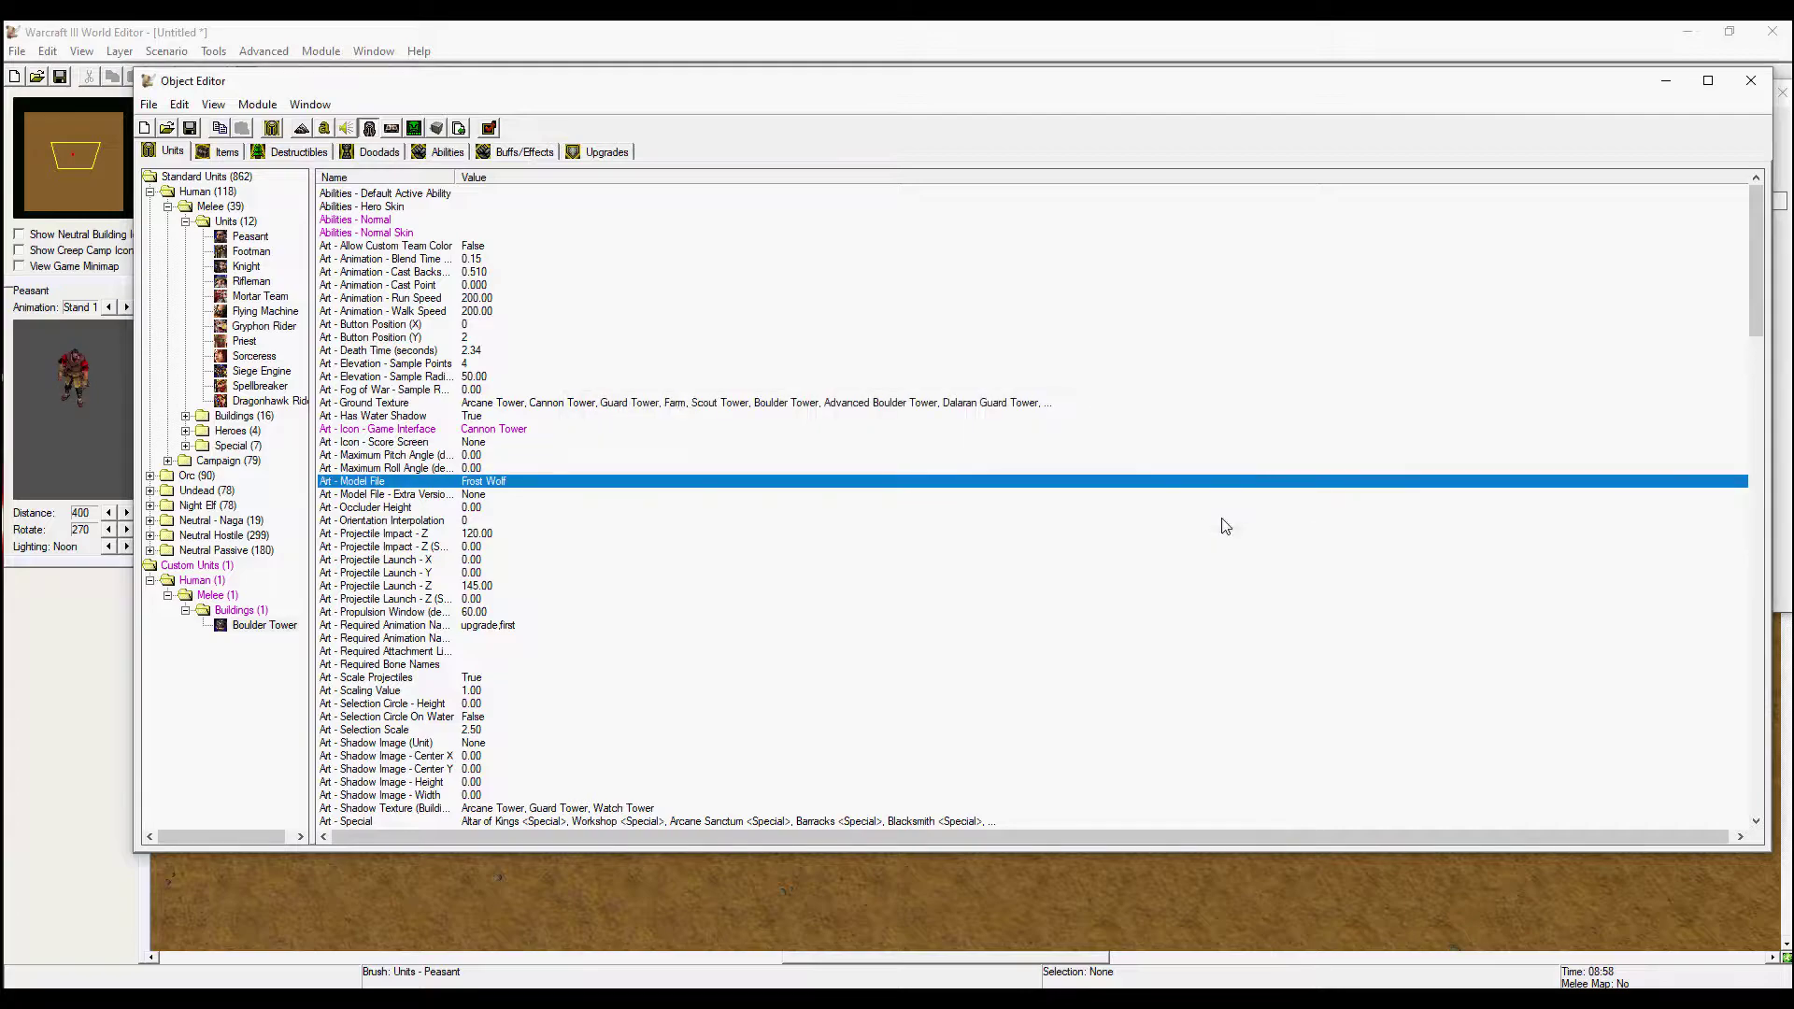
- Set both Acquisition Range and Attack 1 Range to 900
scroll(526, 592, down, 5)
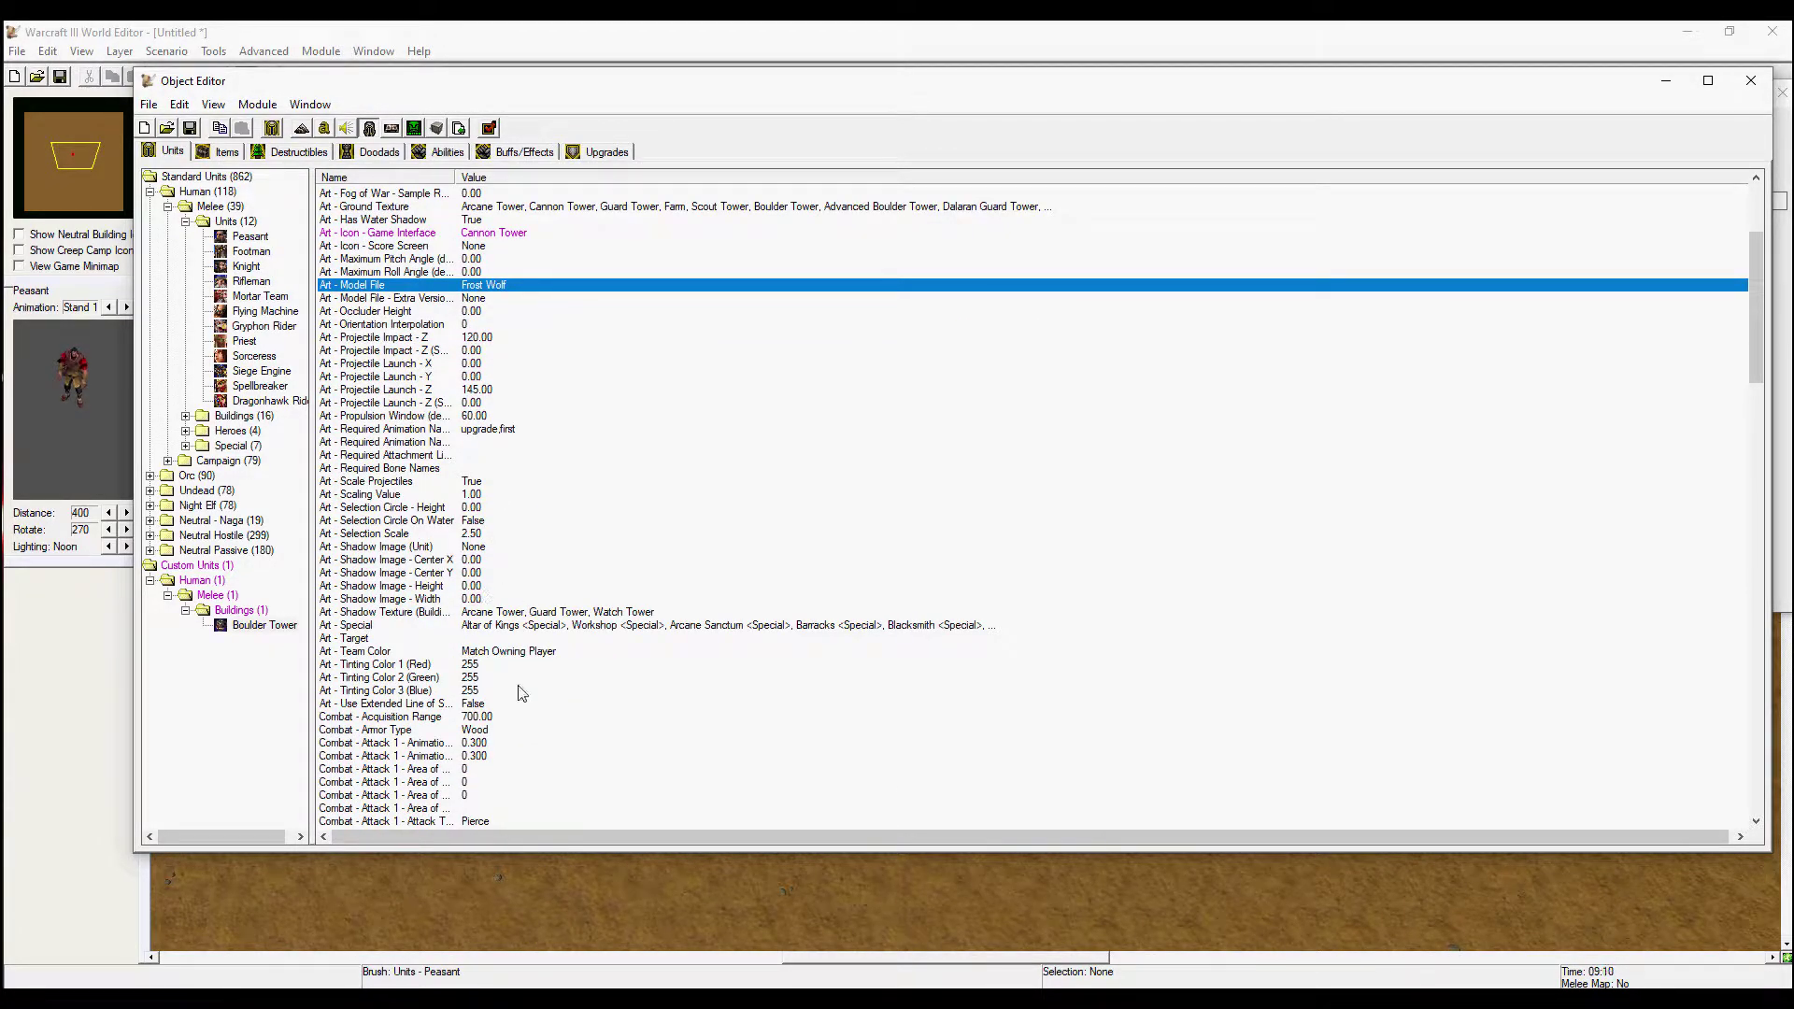
scroll(495, 690, down, 2)
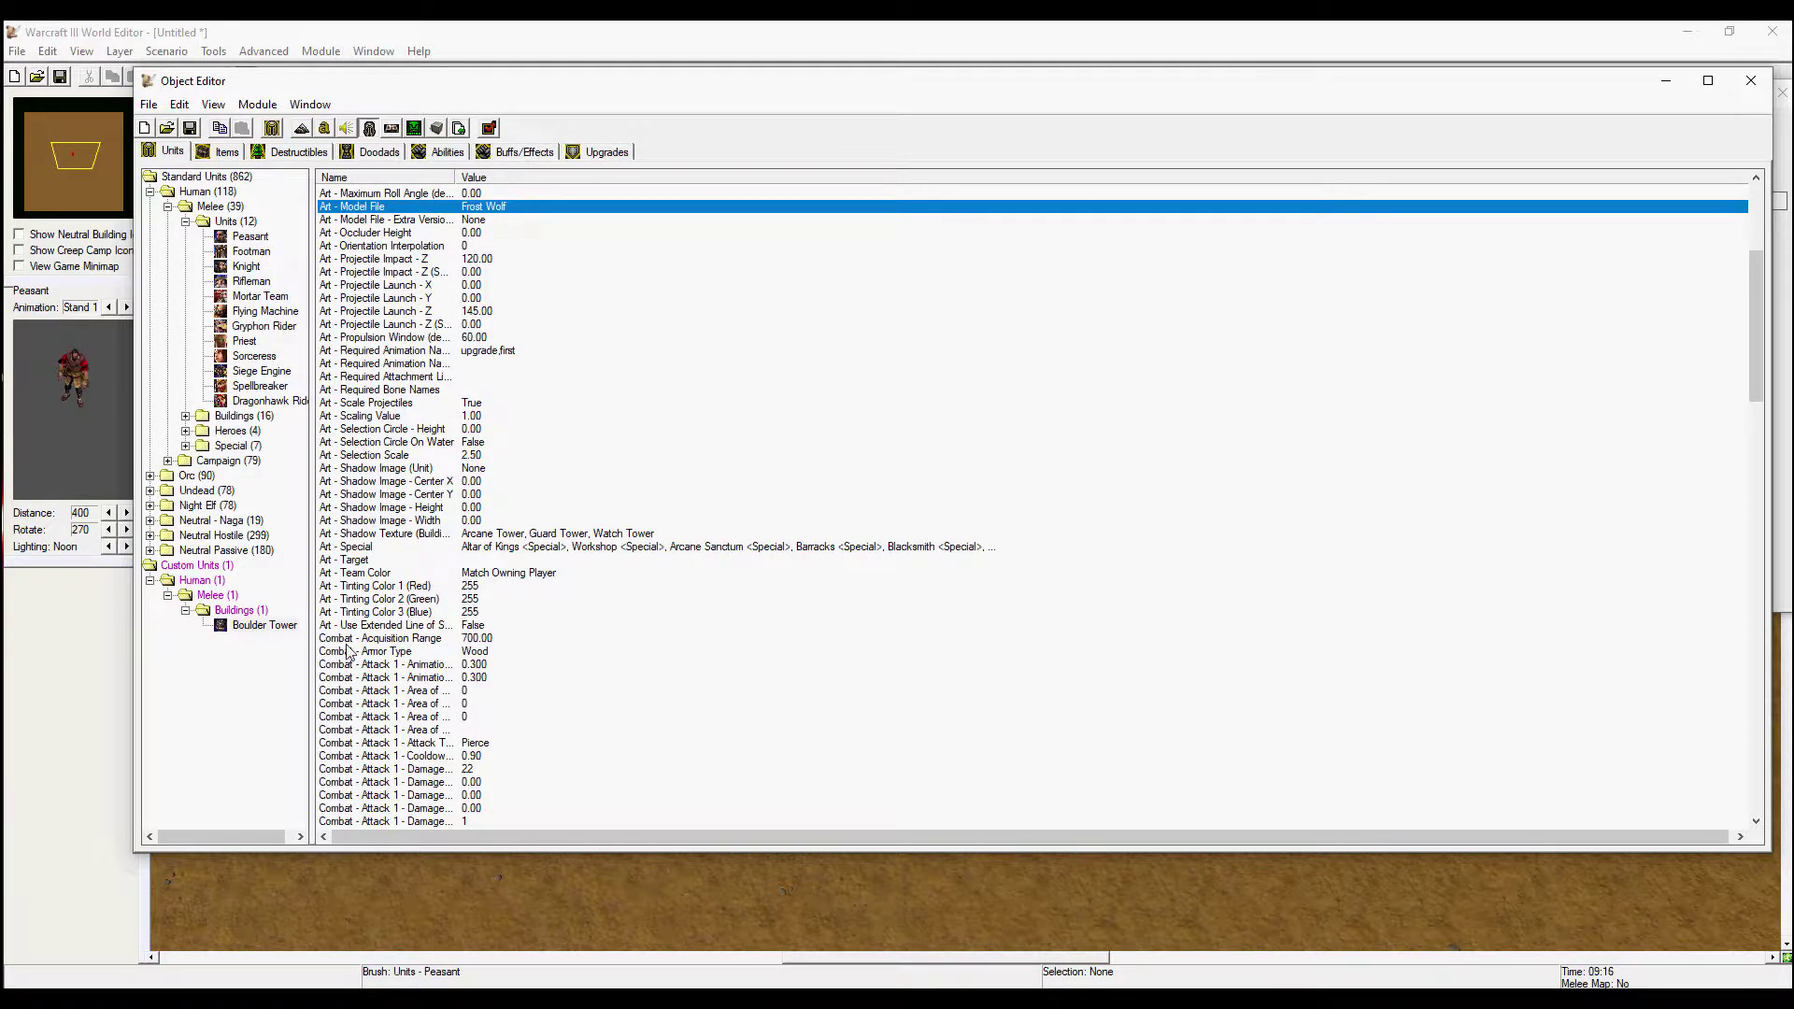
scroll(347, 651, down, 3)
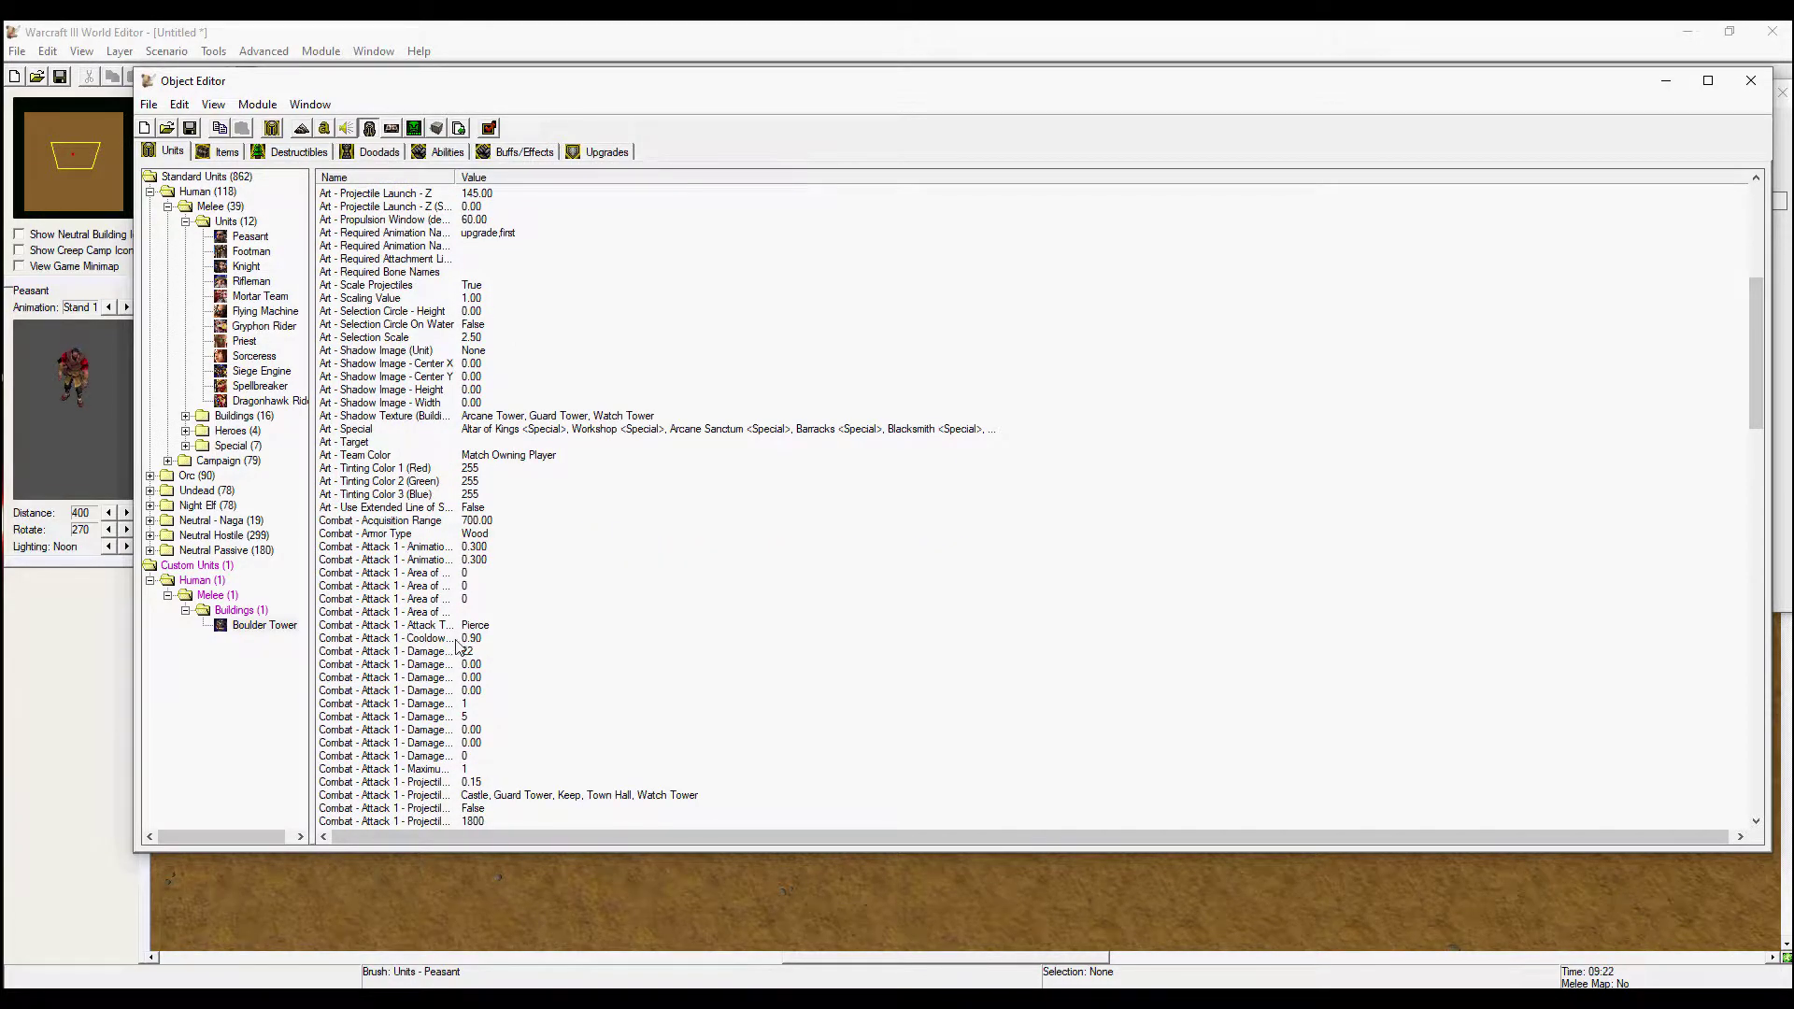
scroll(407, 561, down, 2)
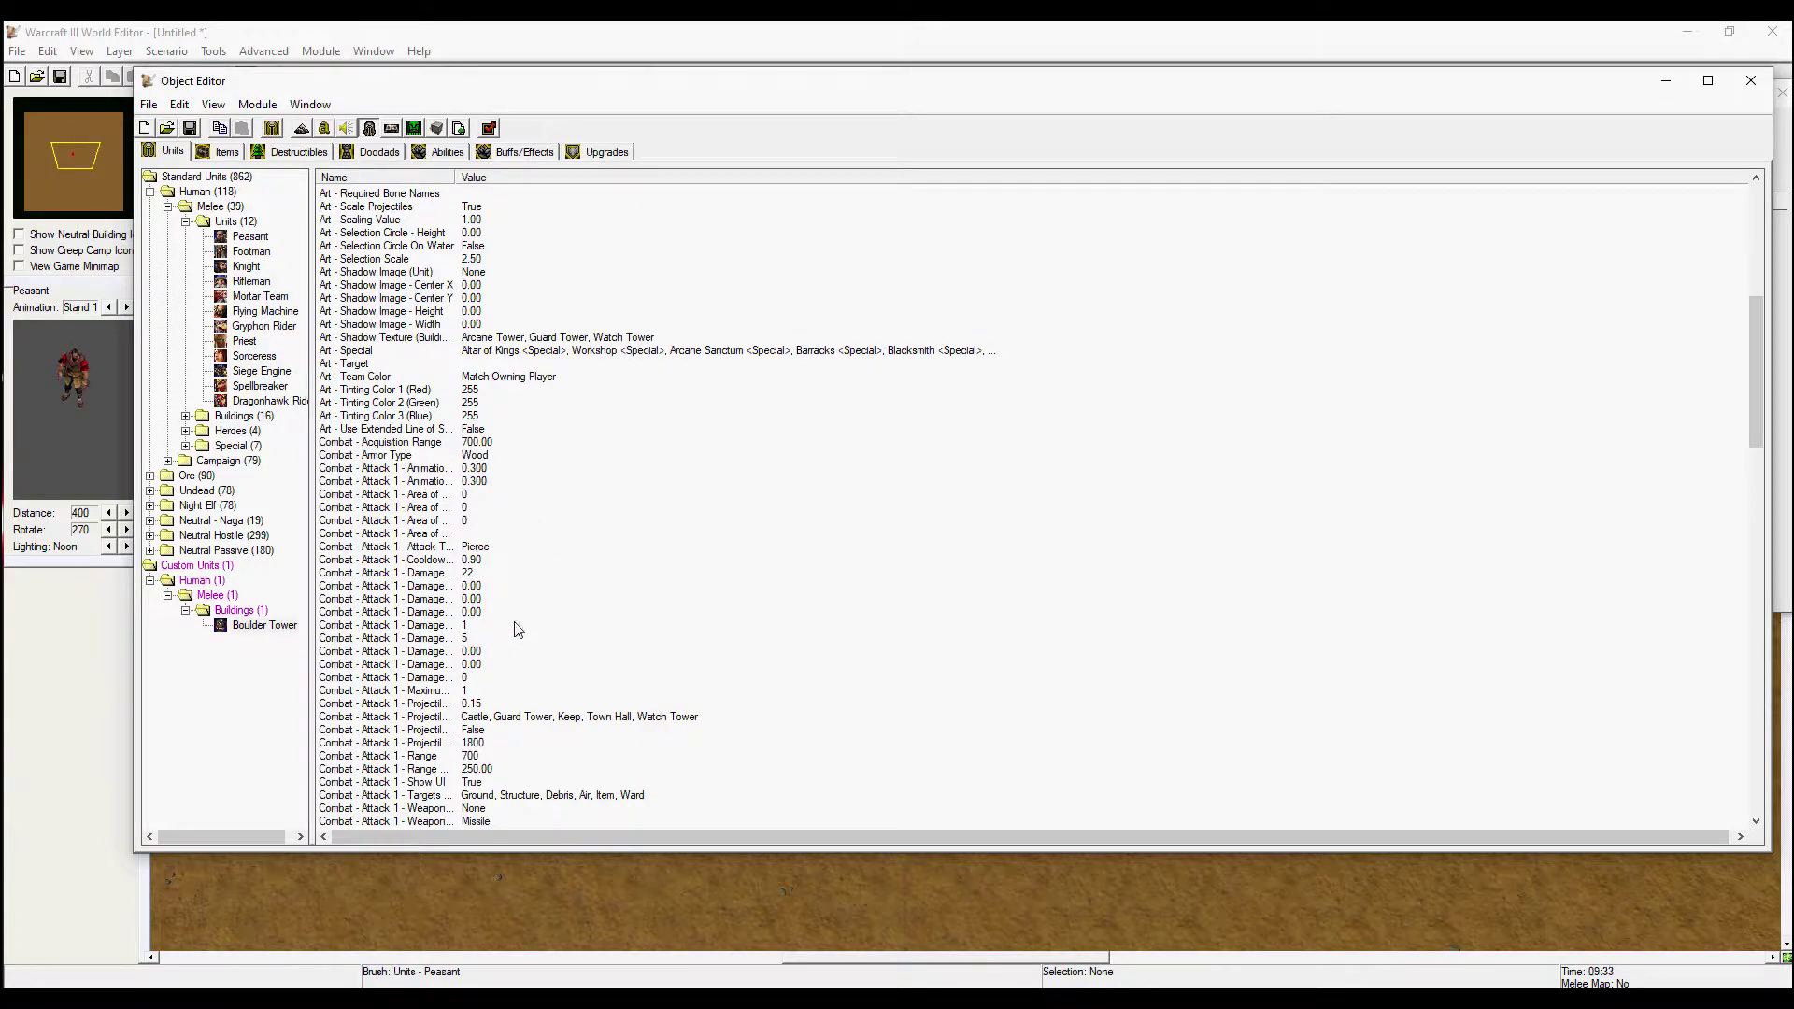
double_click(452, 443)
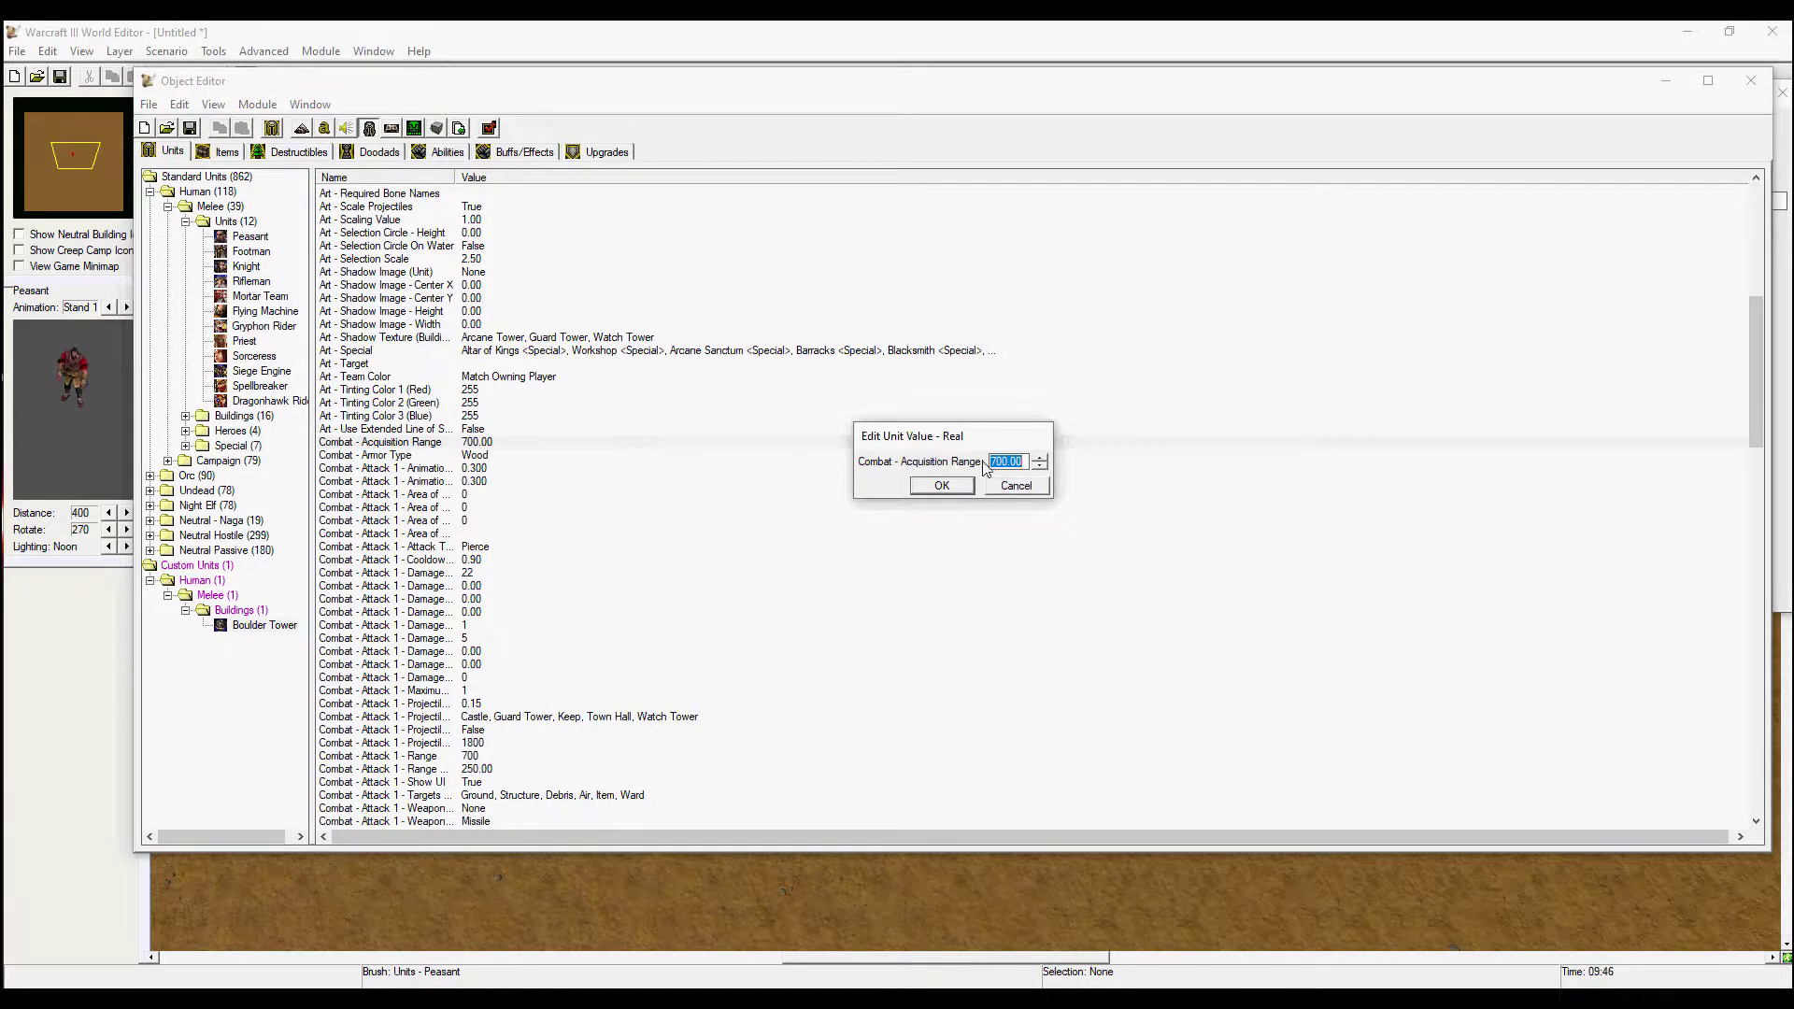
text(900)
key(Return)
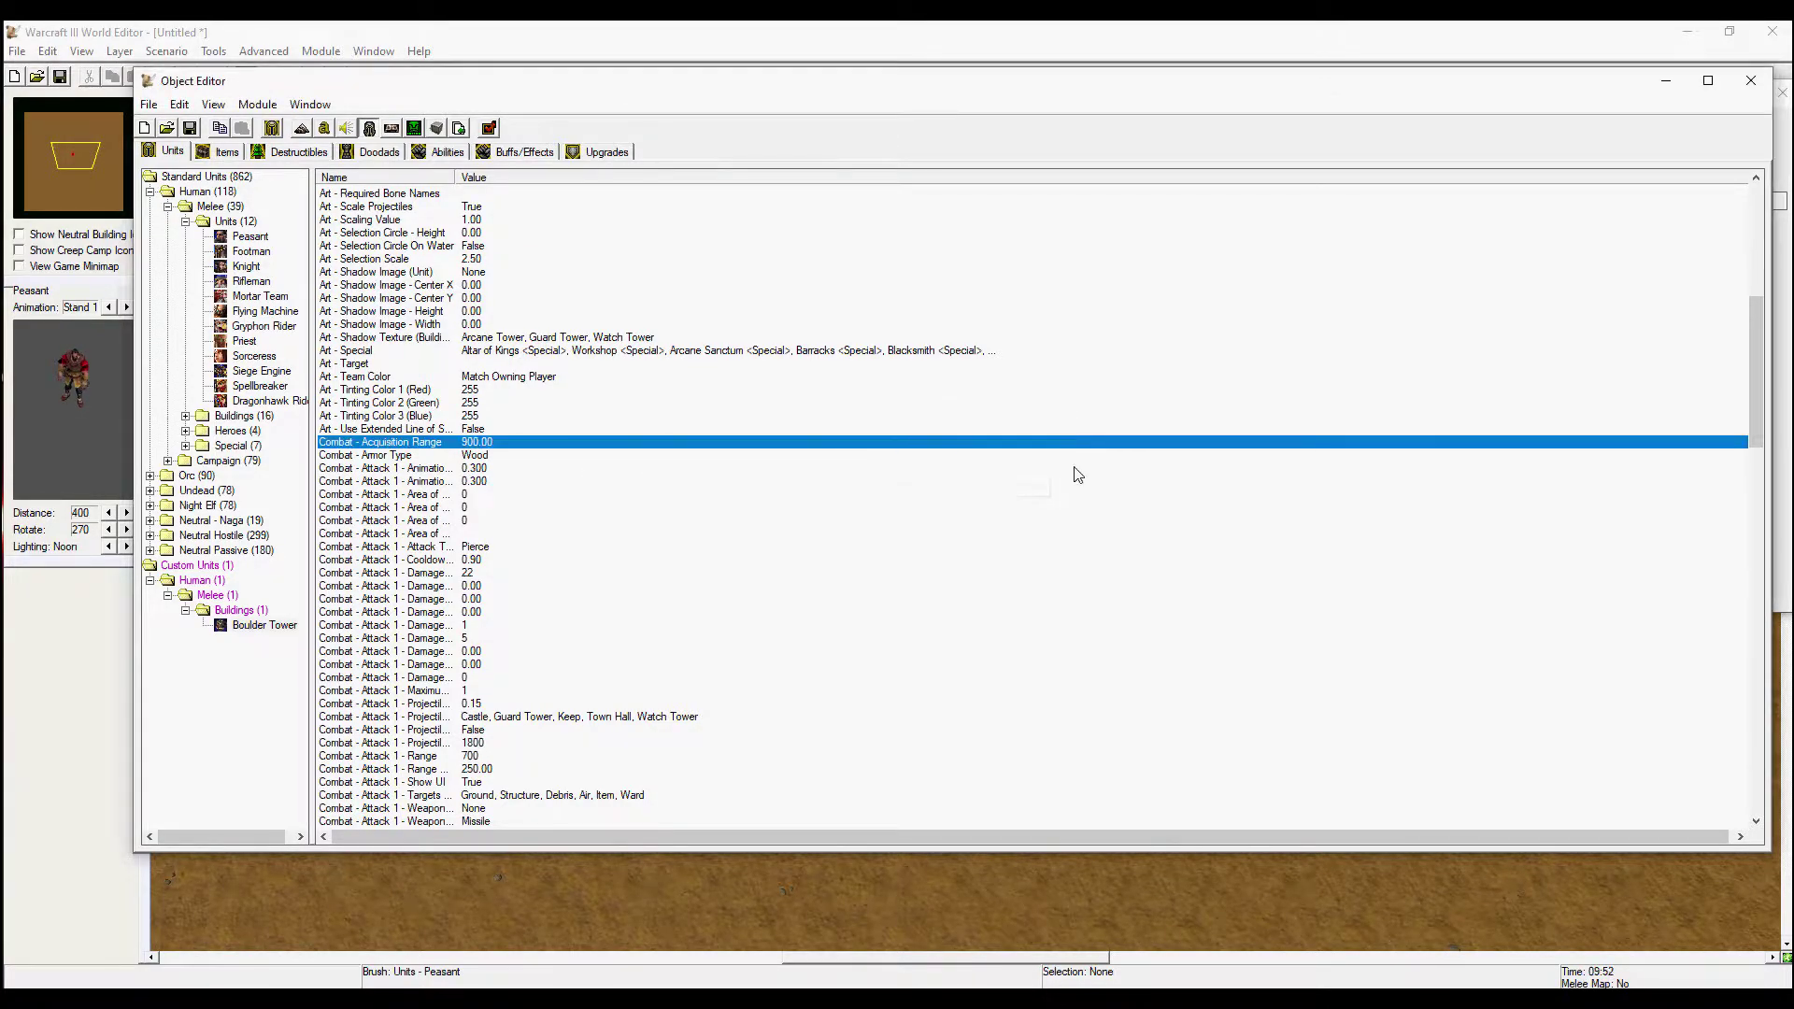
double_click(470, 756)
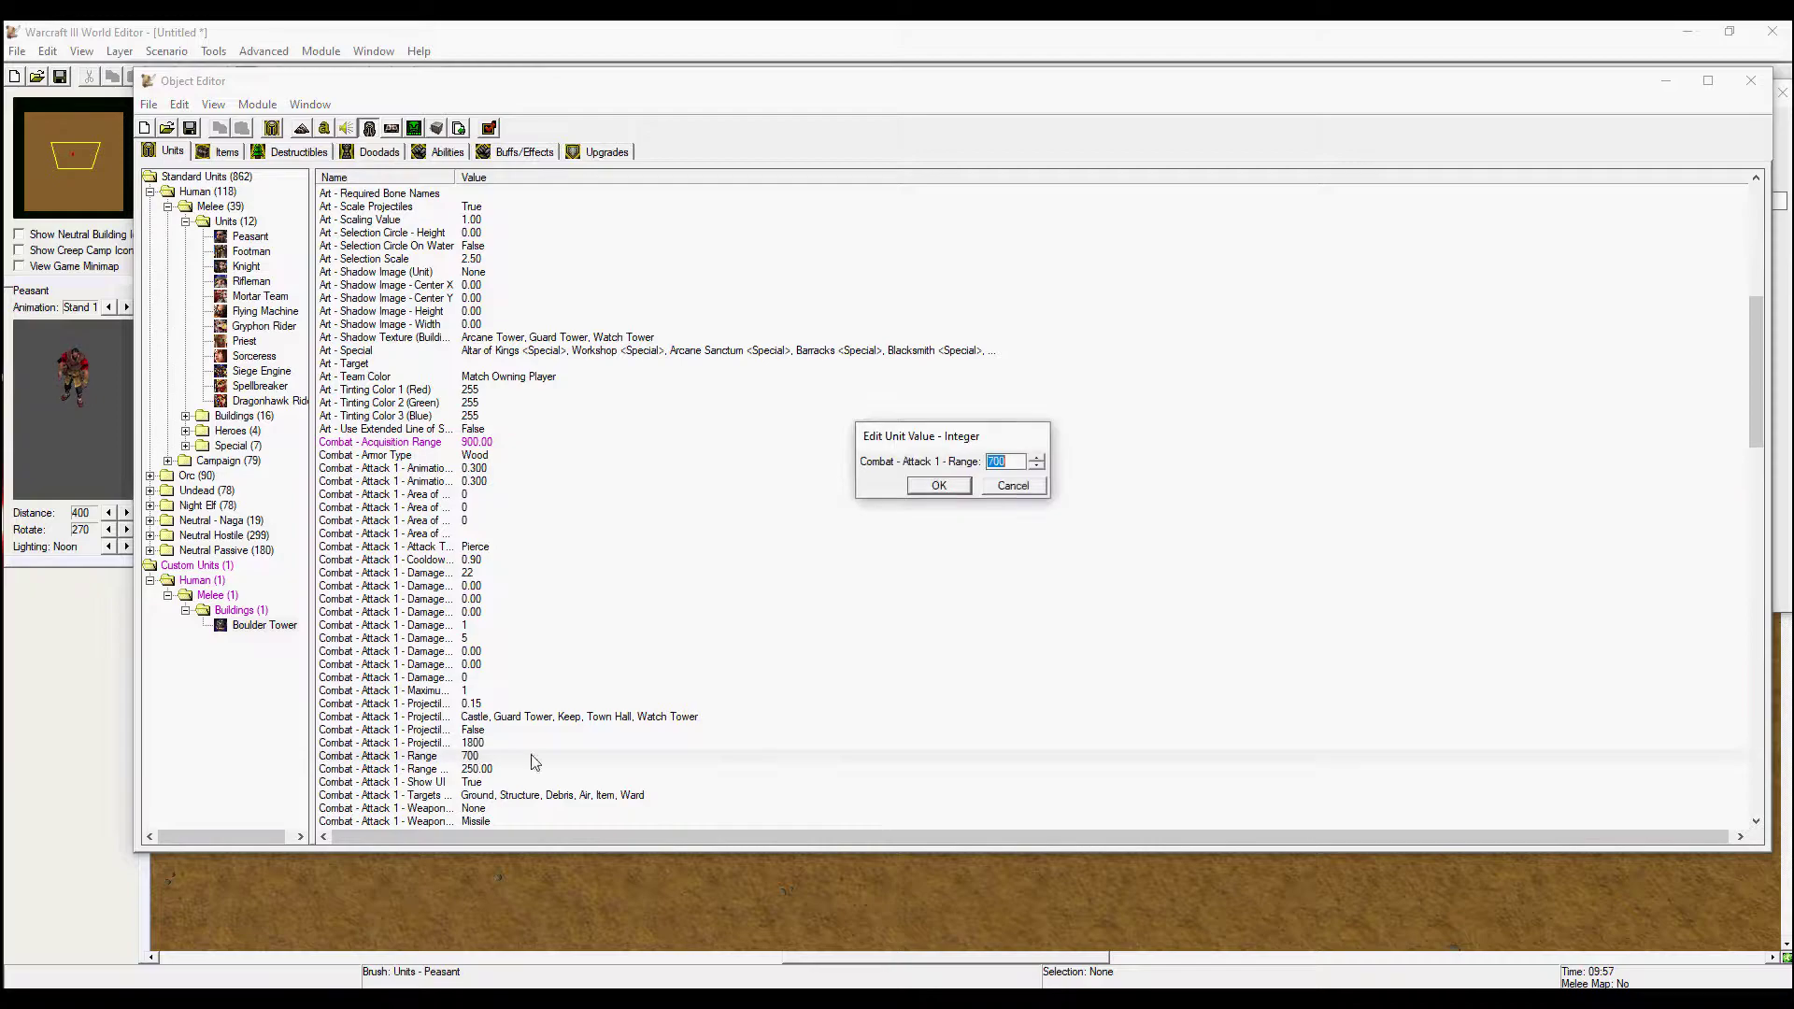
text(900)
key(Return)
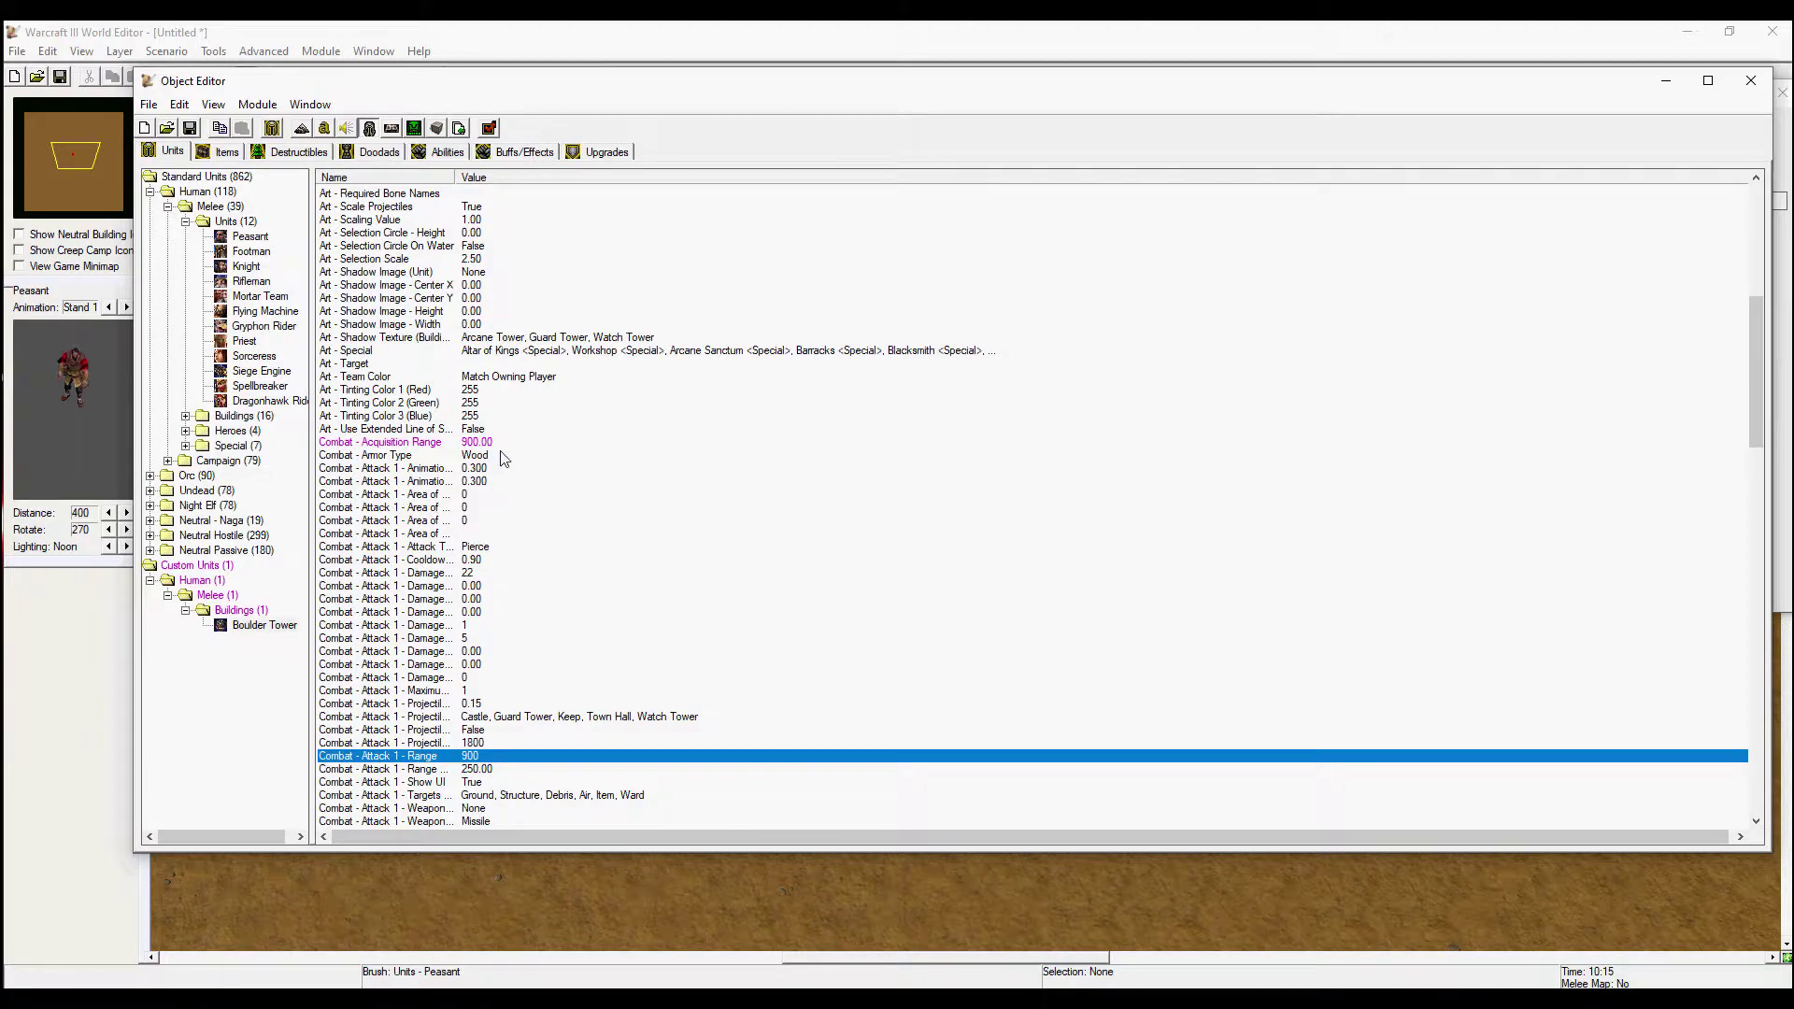
- Change the Attack 1 attack type to Siege
click(472, 457)
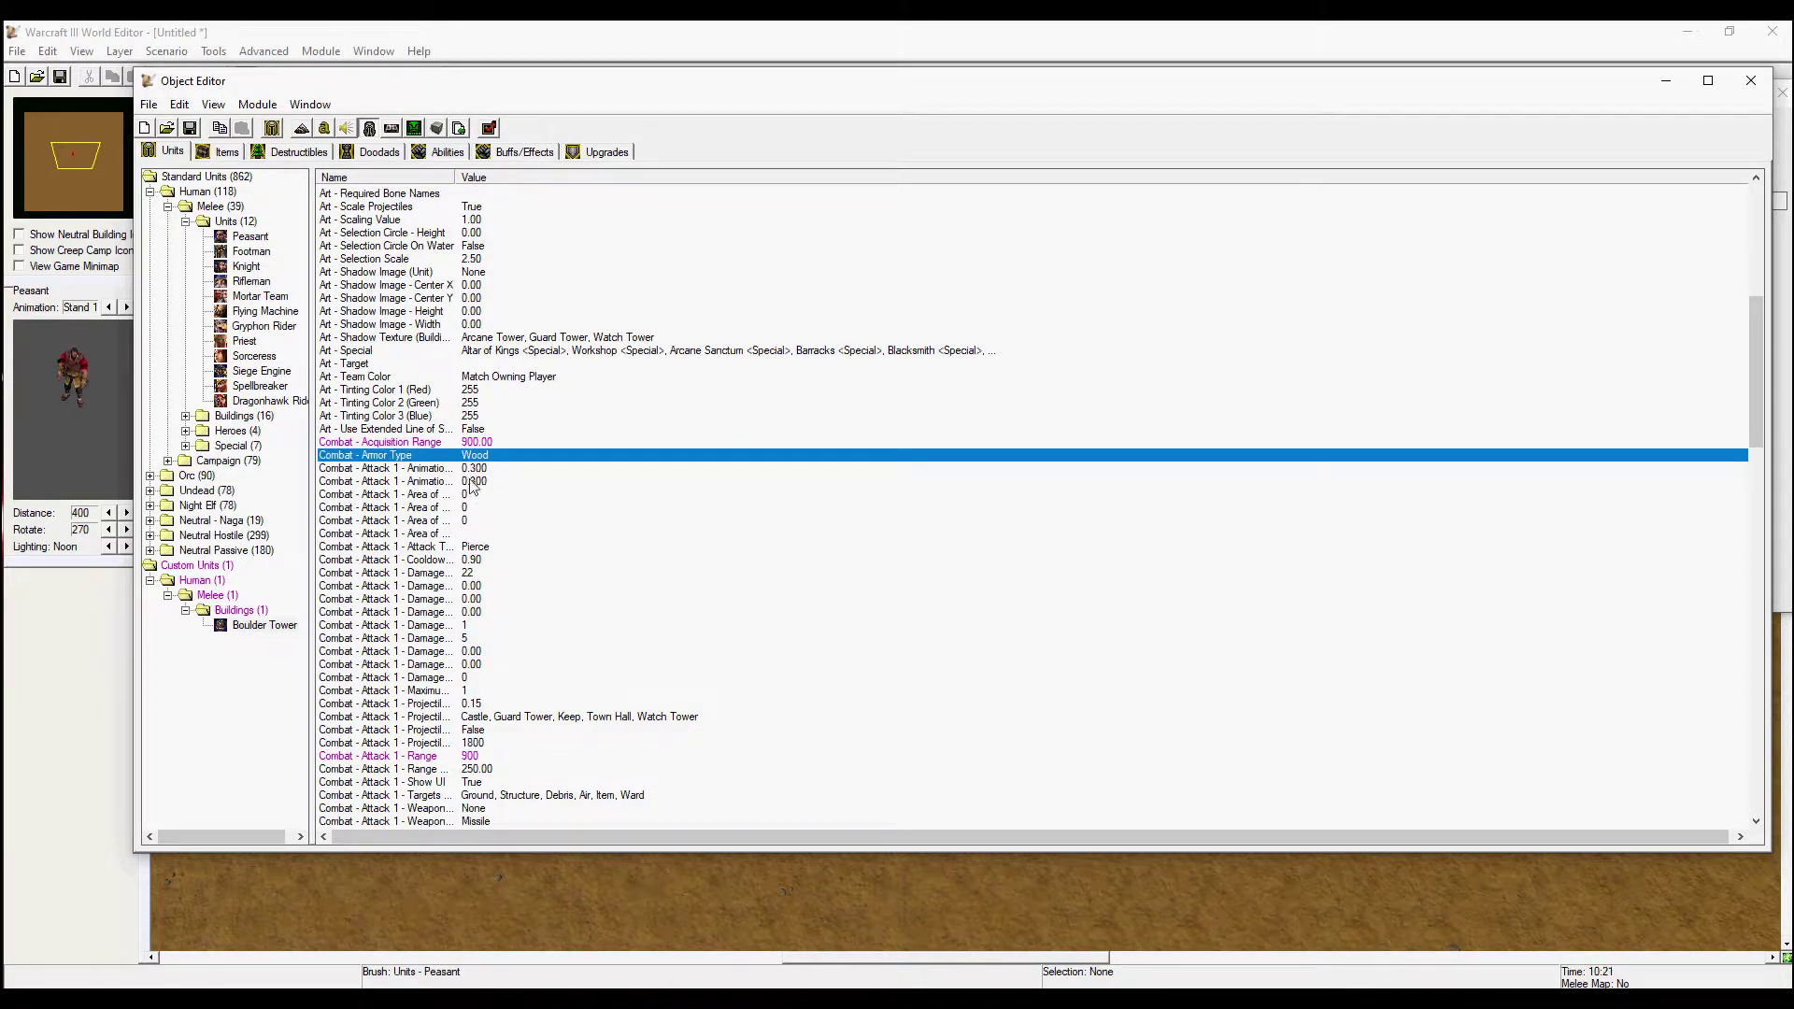
double_click(481, 552)
click(1043, 465)
click(1043, 465)
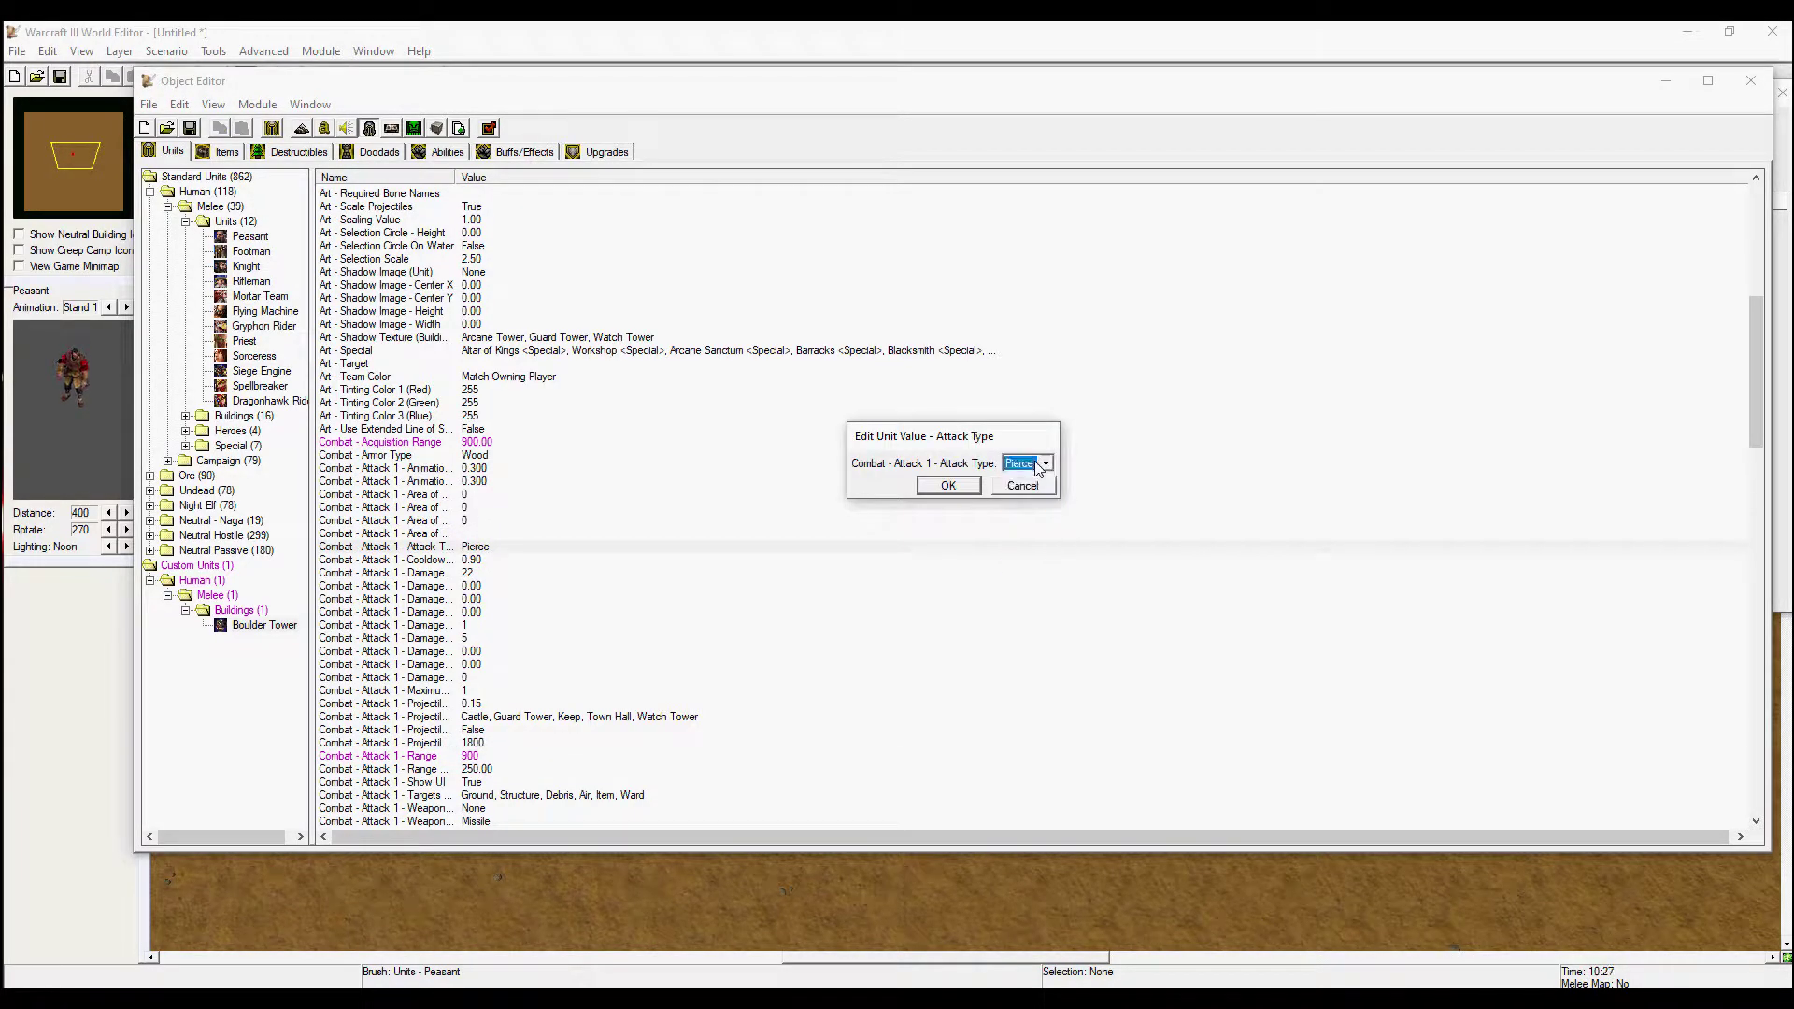
click(1042, 469)
click(1041, 519)
click(949, 485)
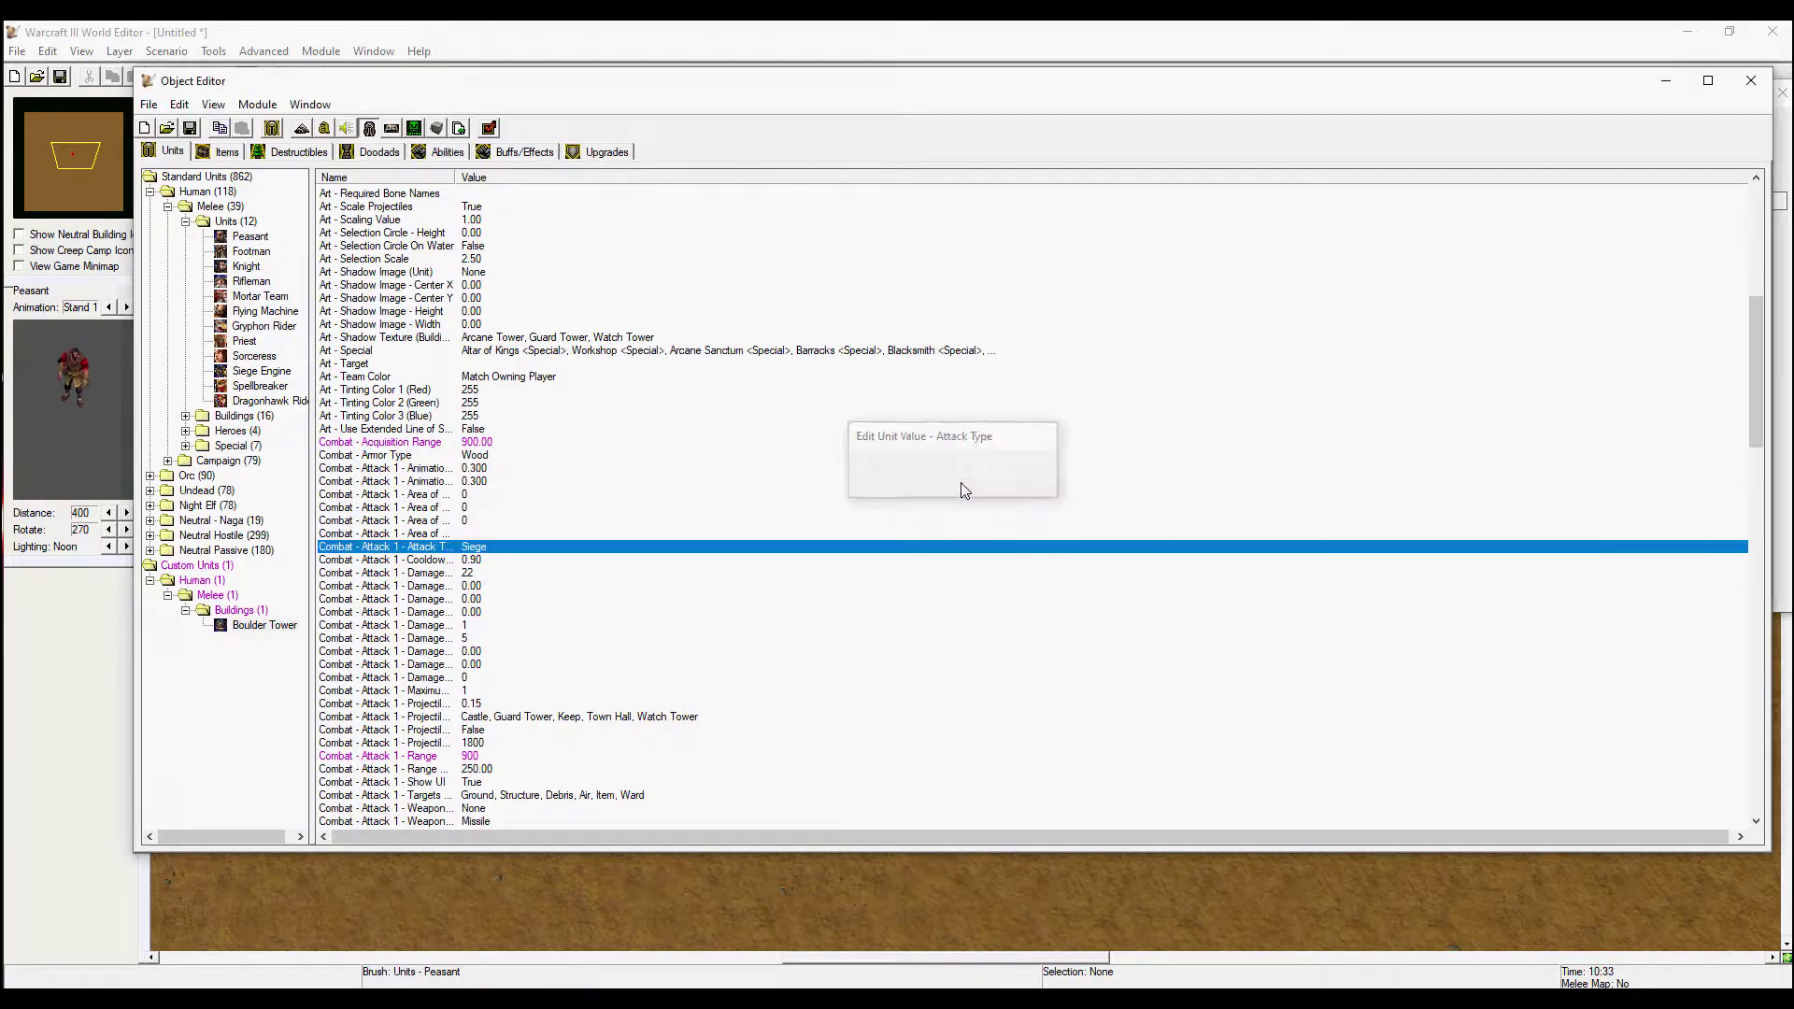
- Set the attack cooldown to 1.00 and base damage to 30
double_click(472, 560)
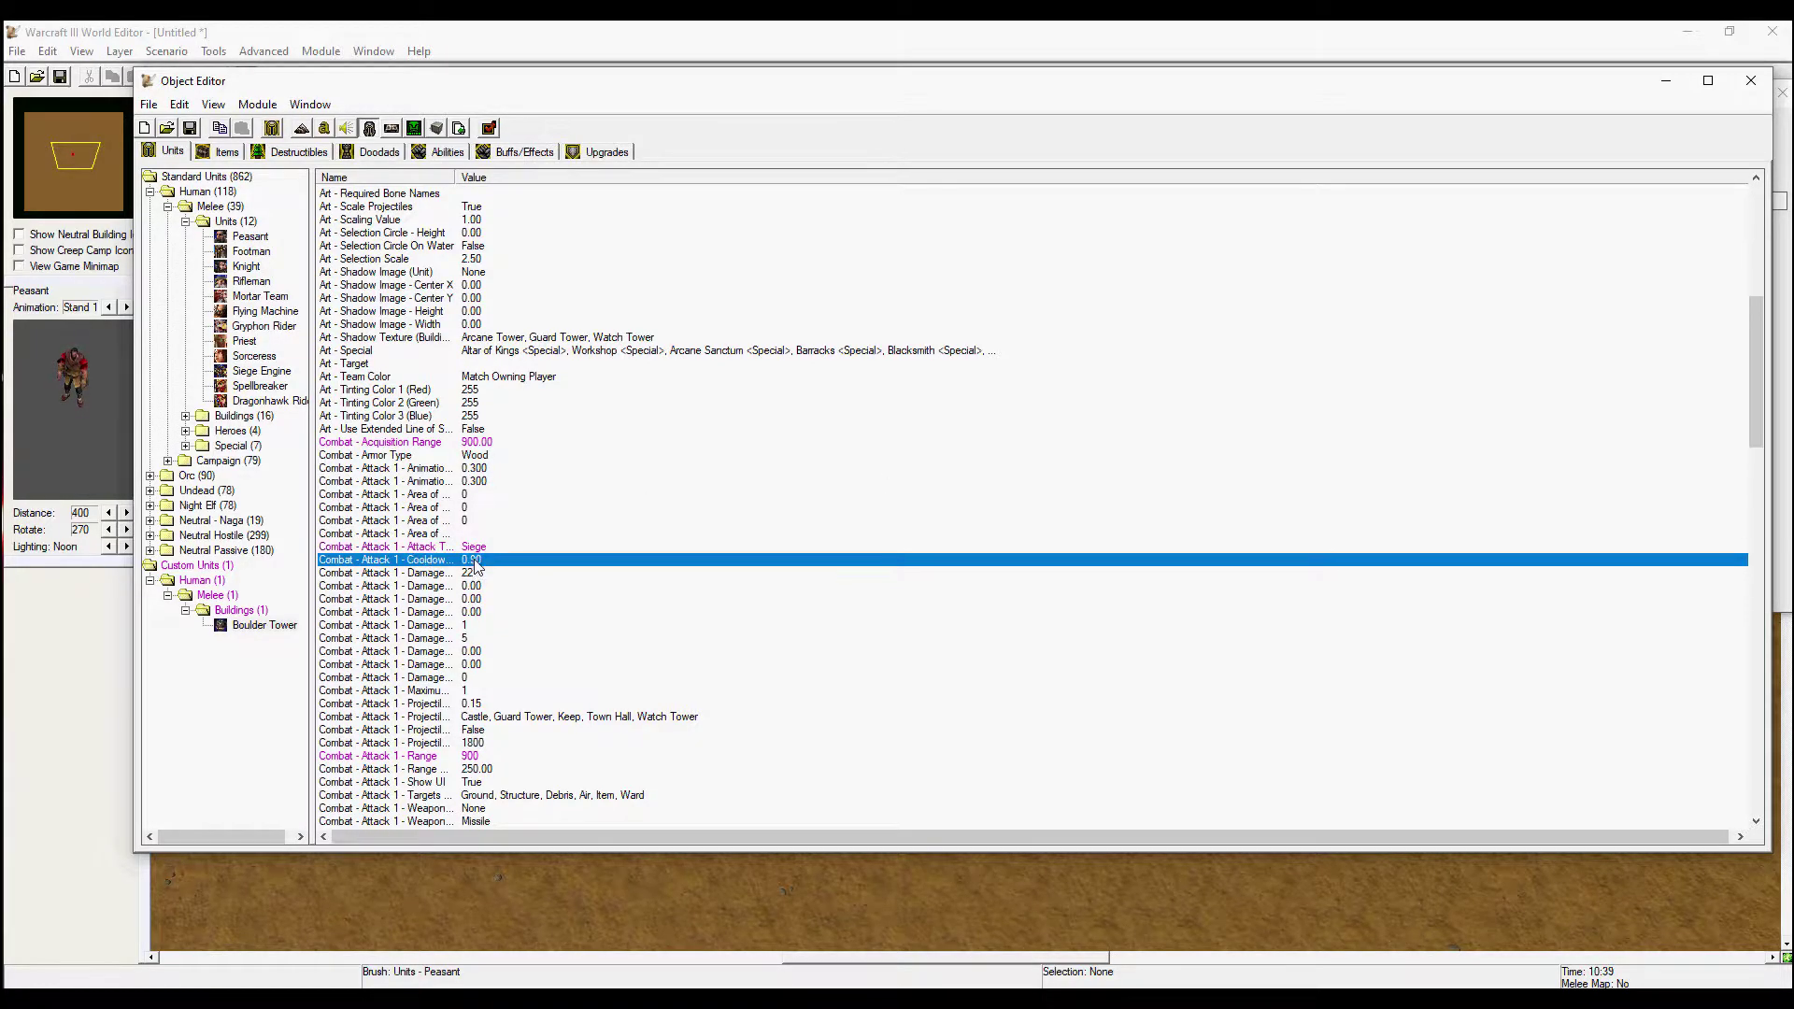
text(1.)
click(949, 486)
double_click(474, 578)
text(30)
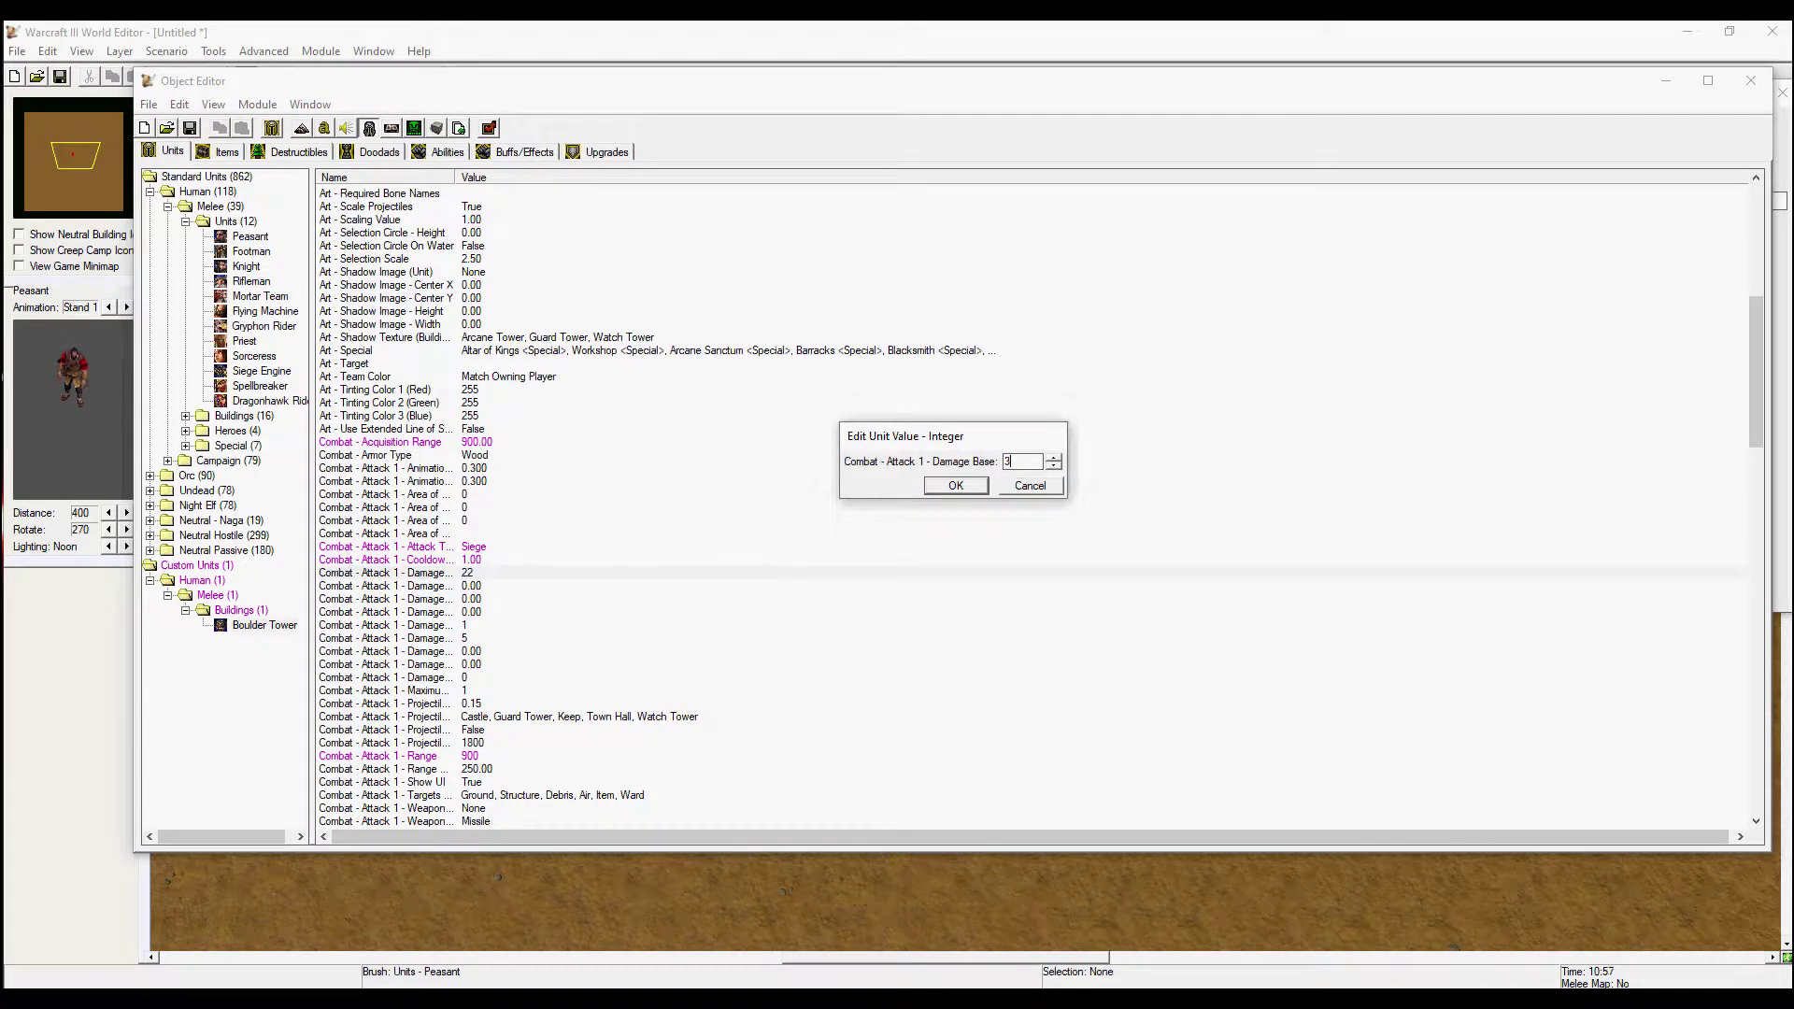
key(Return)
- Check damage dice (1), sides per die (5) and maximum targets, leaving them unchanged
double_click(450, 626)
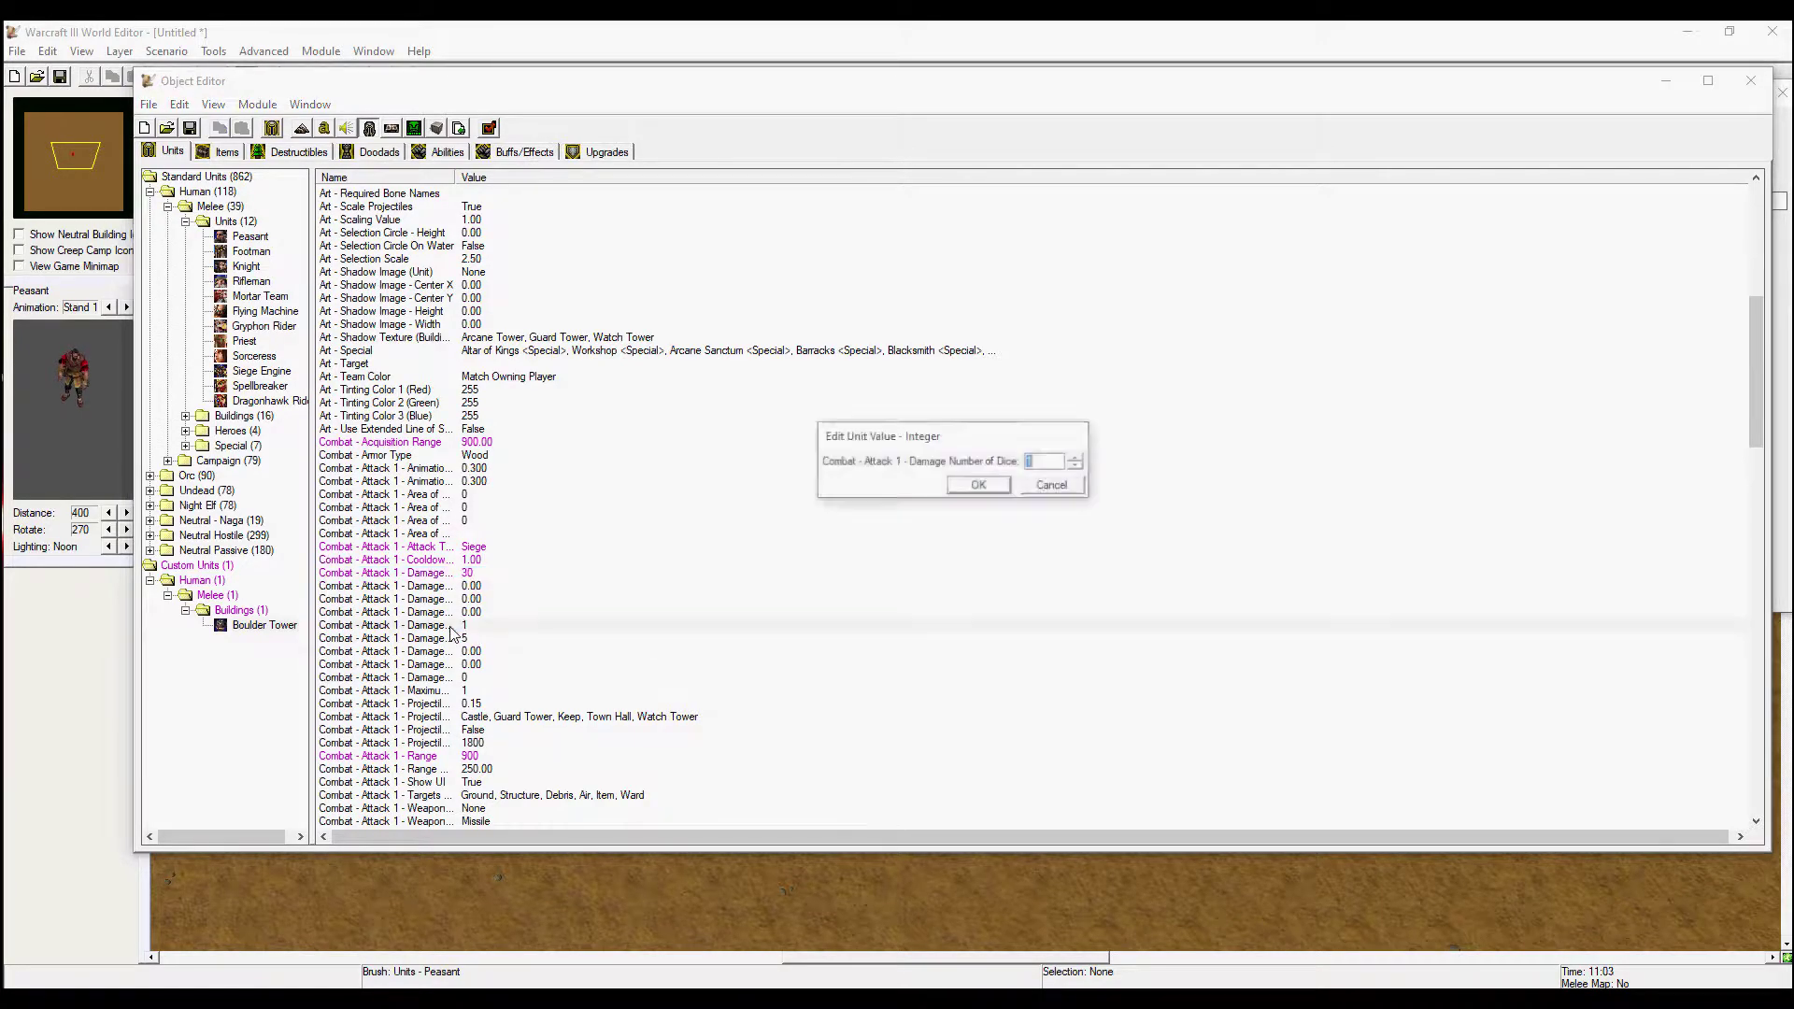
click(1059, 485)
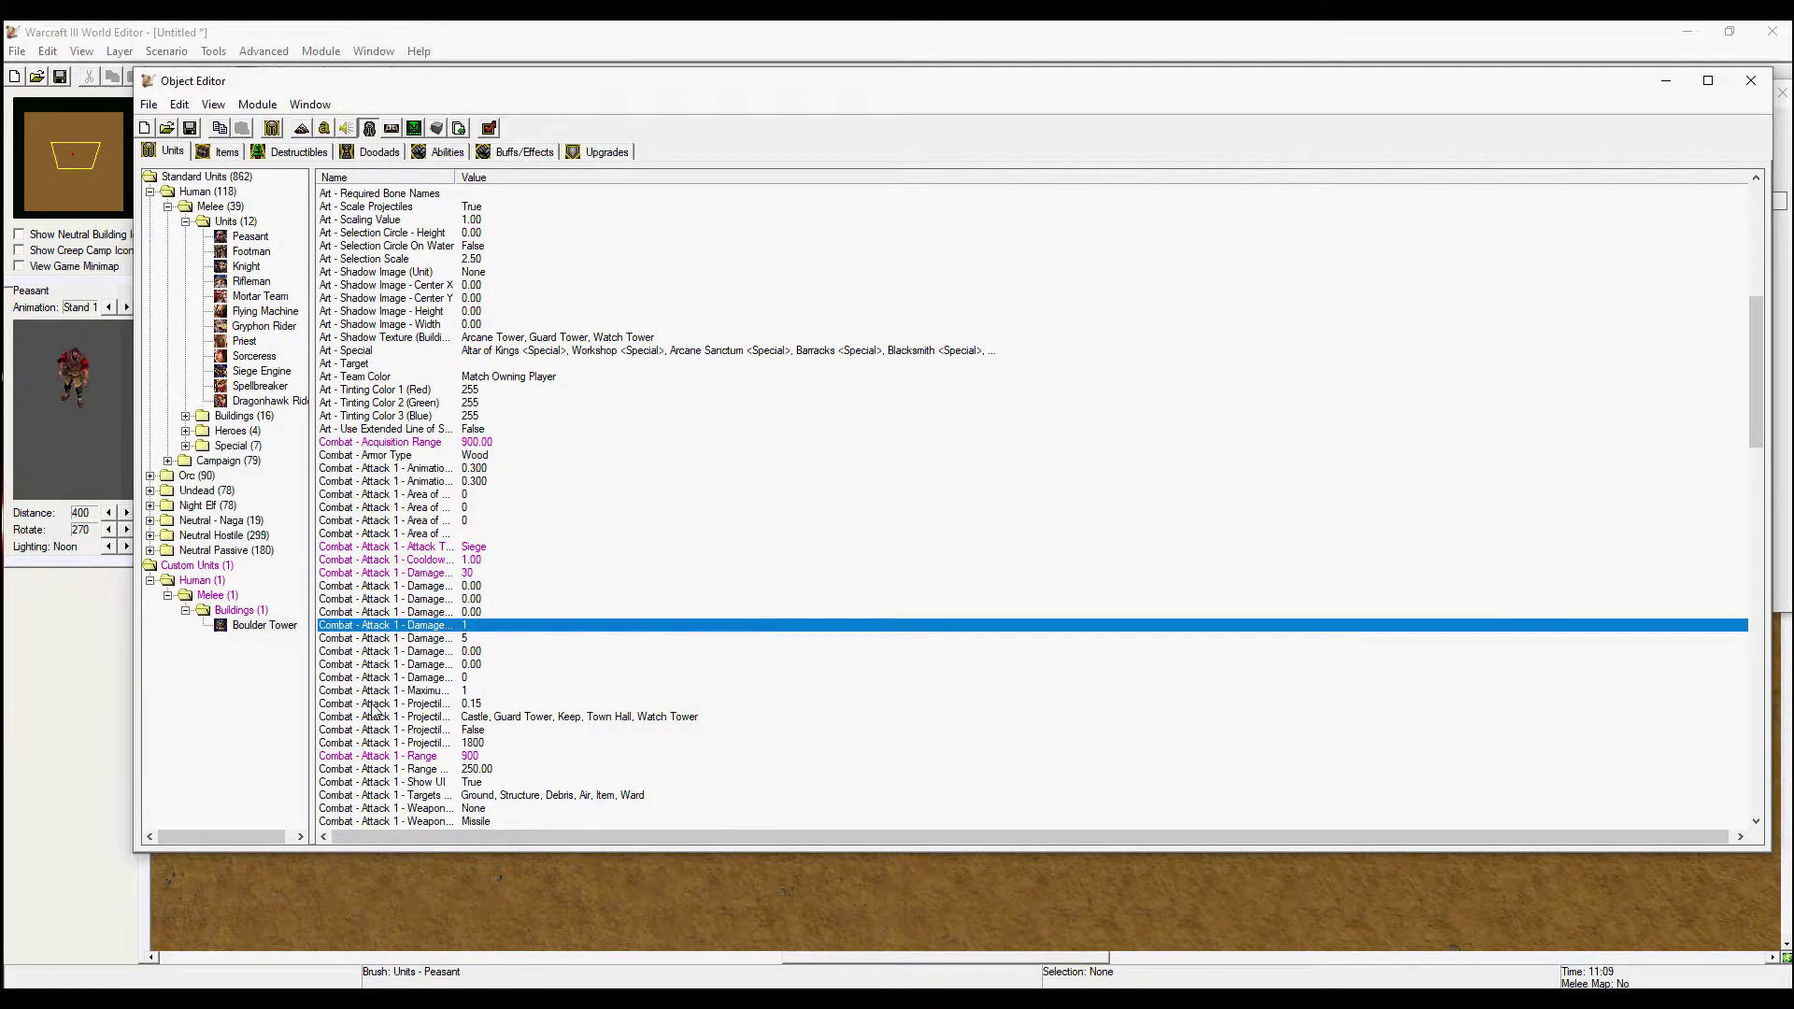
double_click(482, 641)
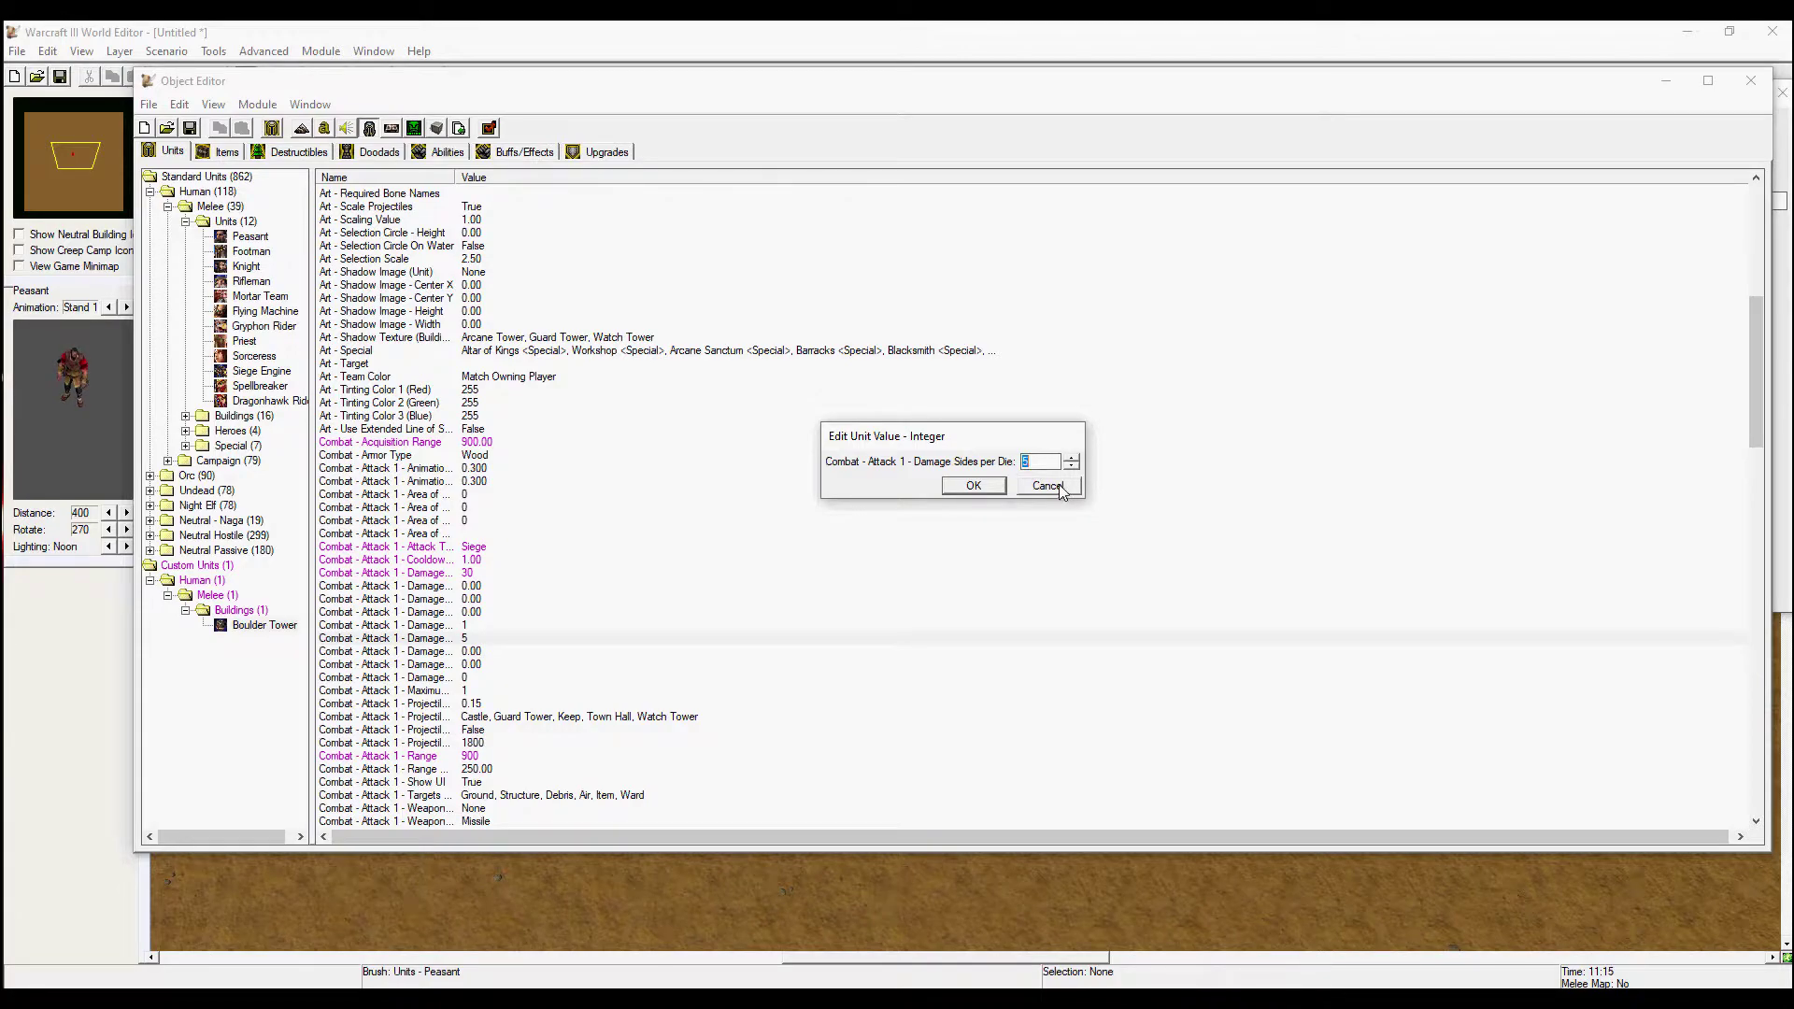
click(1058, 484)
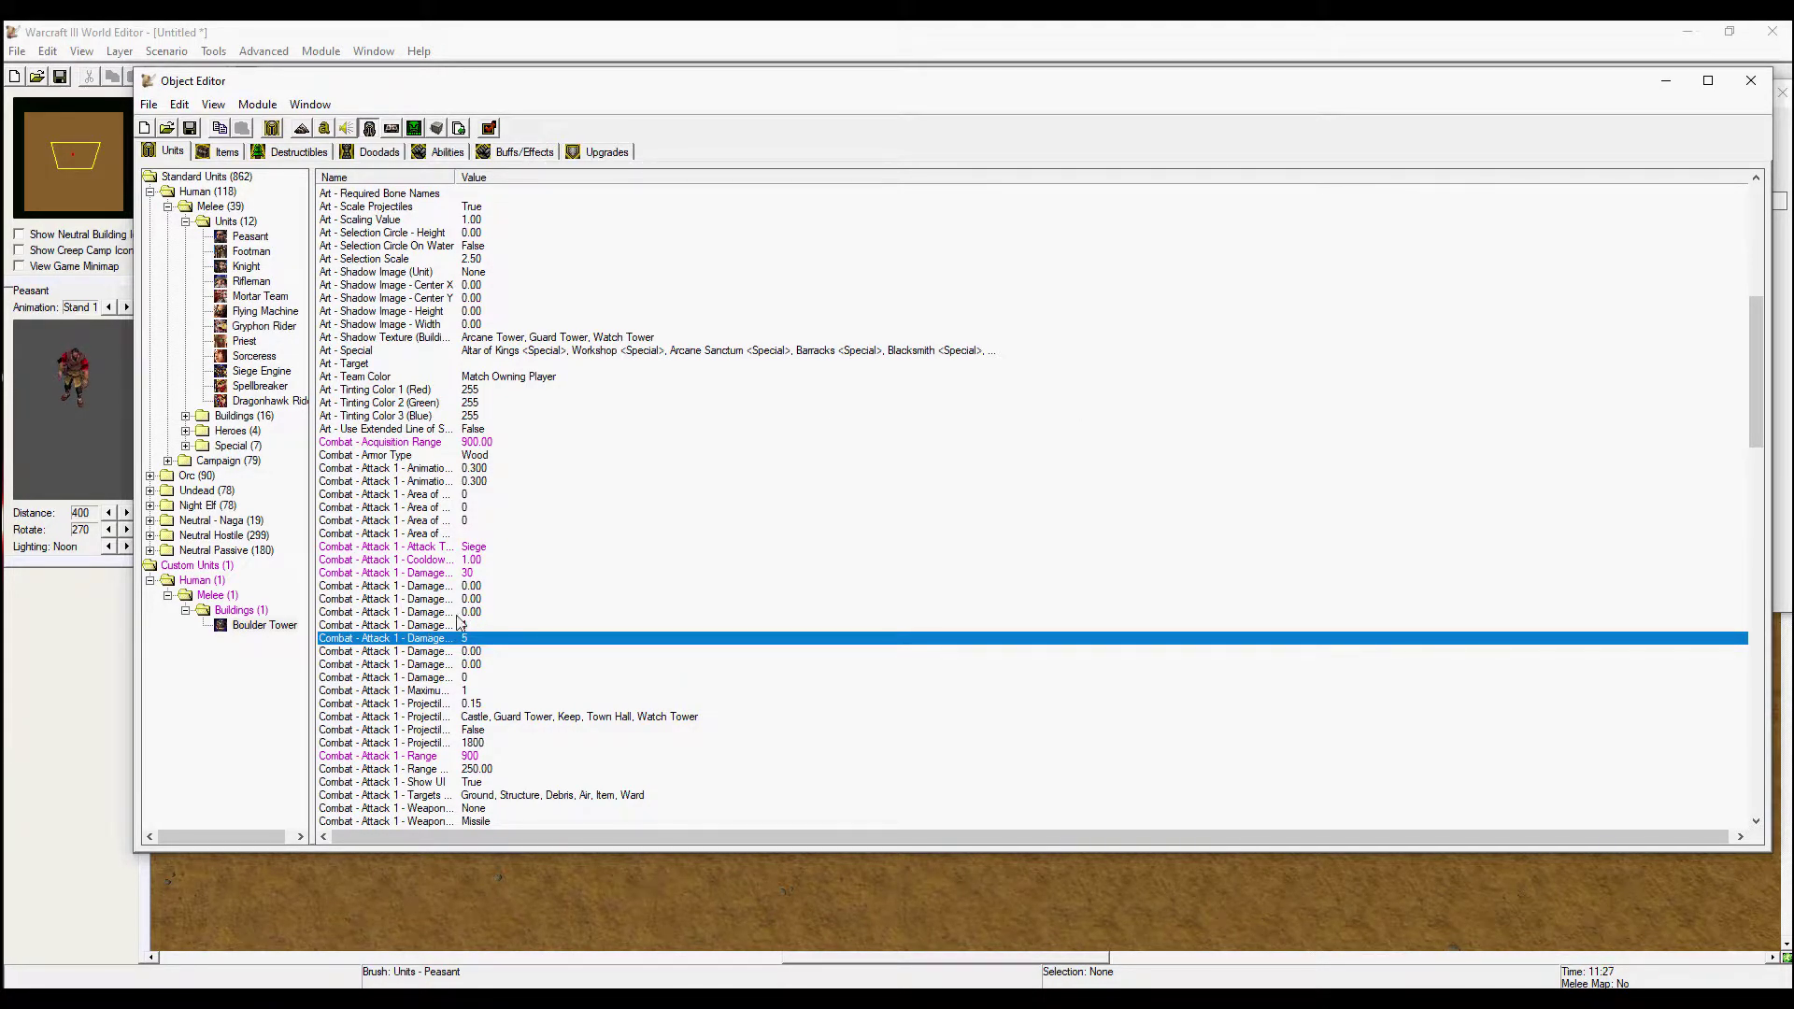
double_click(436, 691)
click(1062, 486)
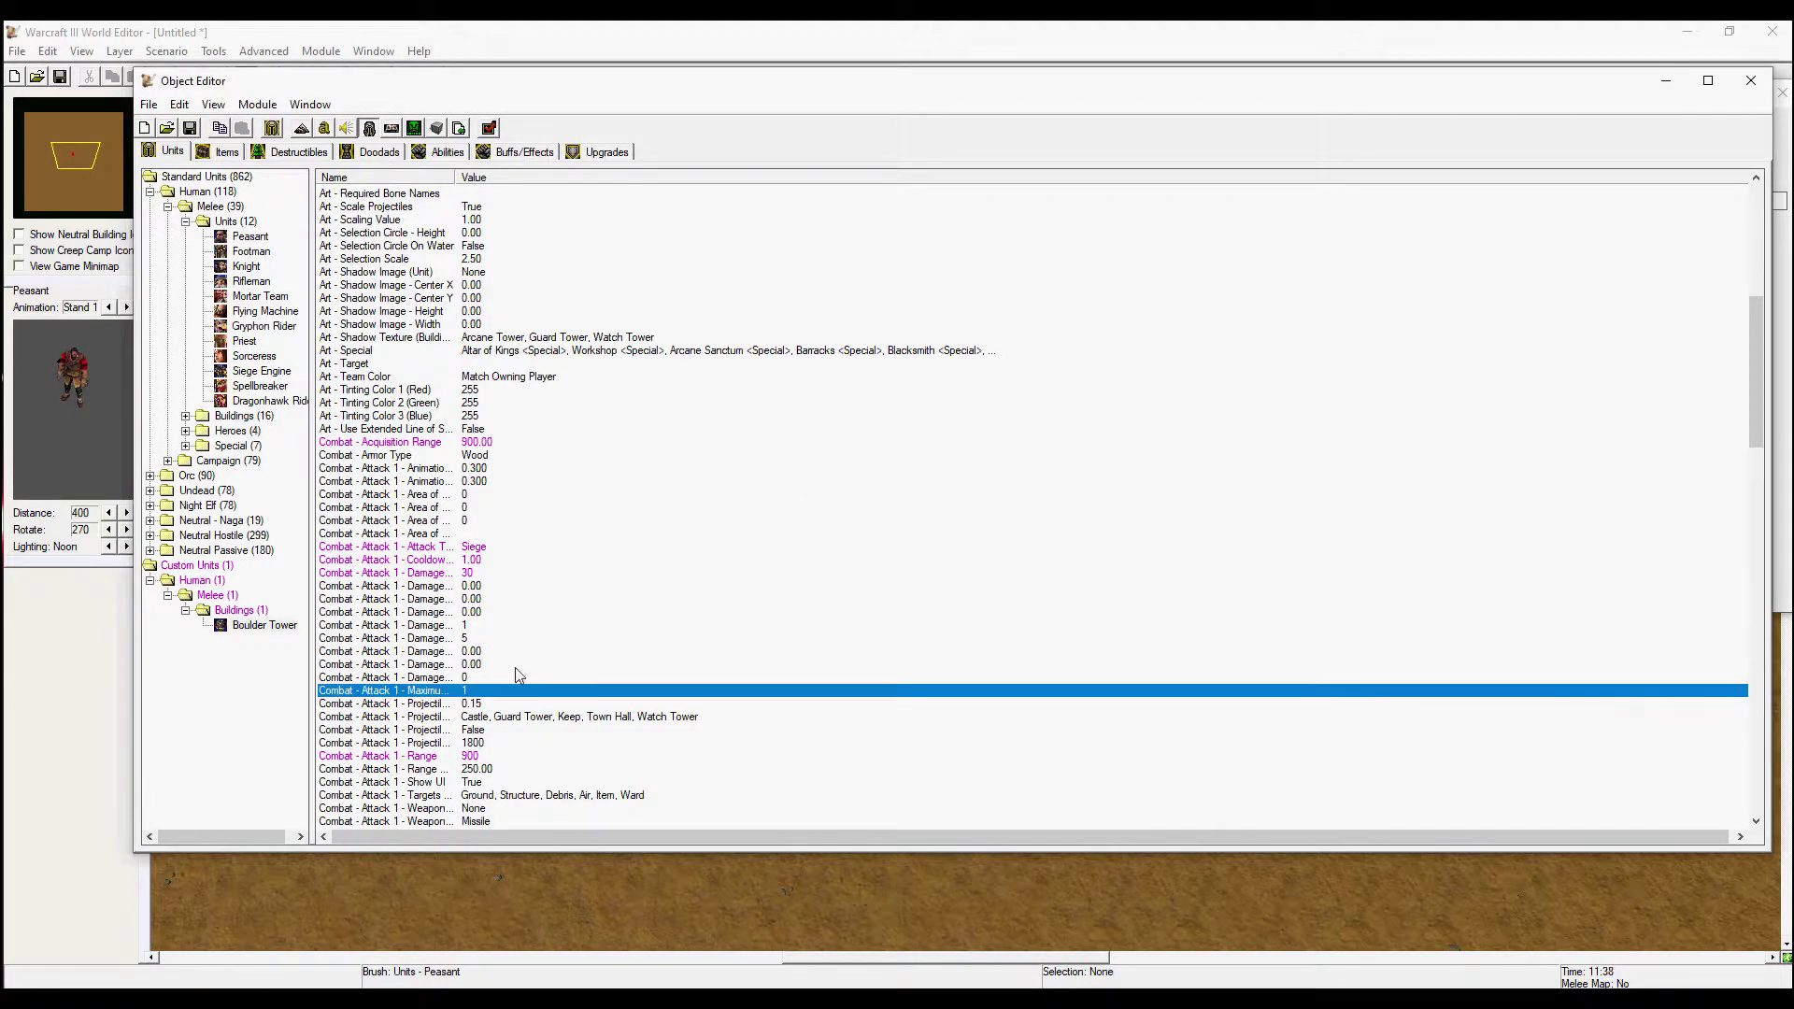
- Set Combat - Attack 1 - Projectile Art to the Demolisher preset
double_click(477, 721)
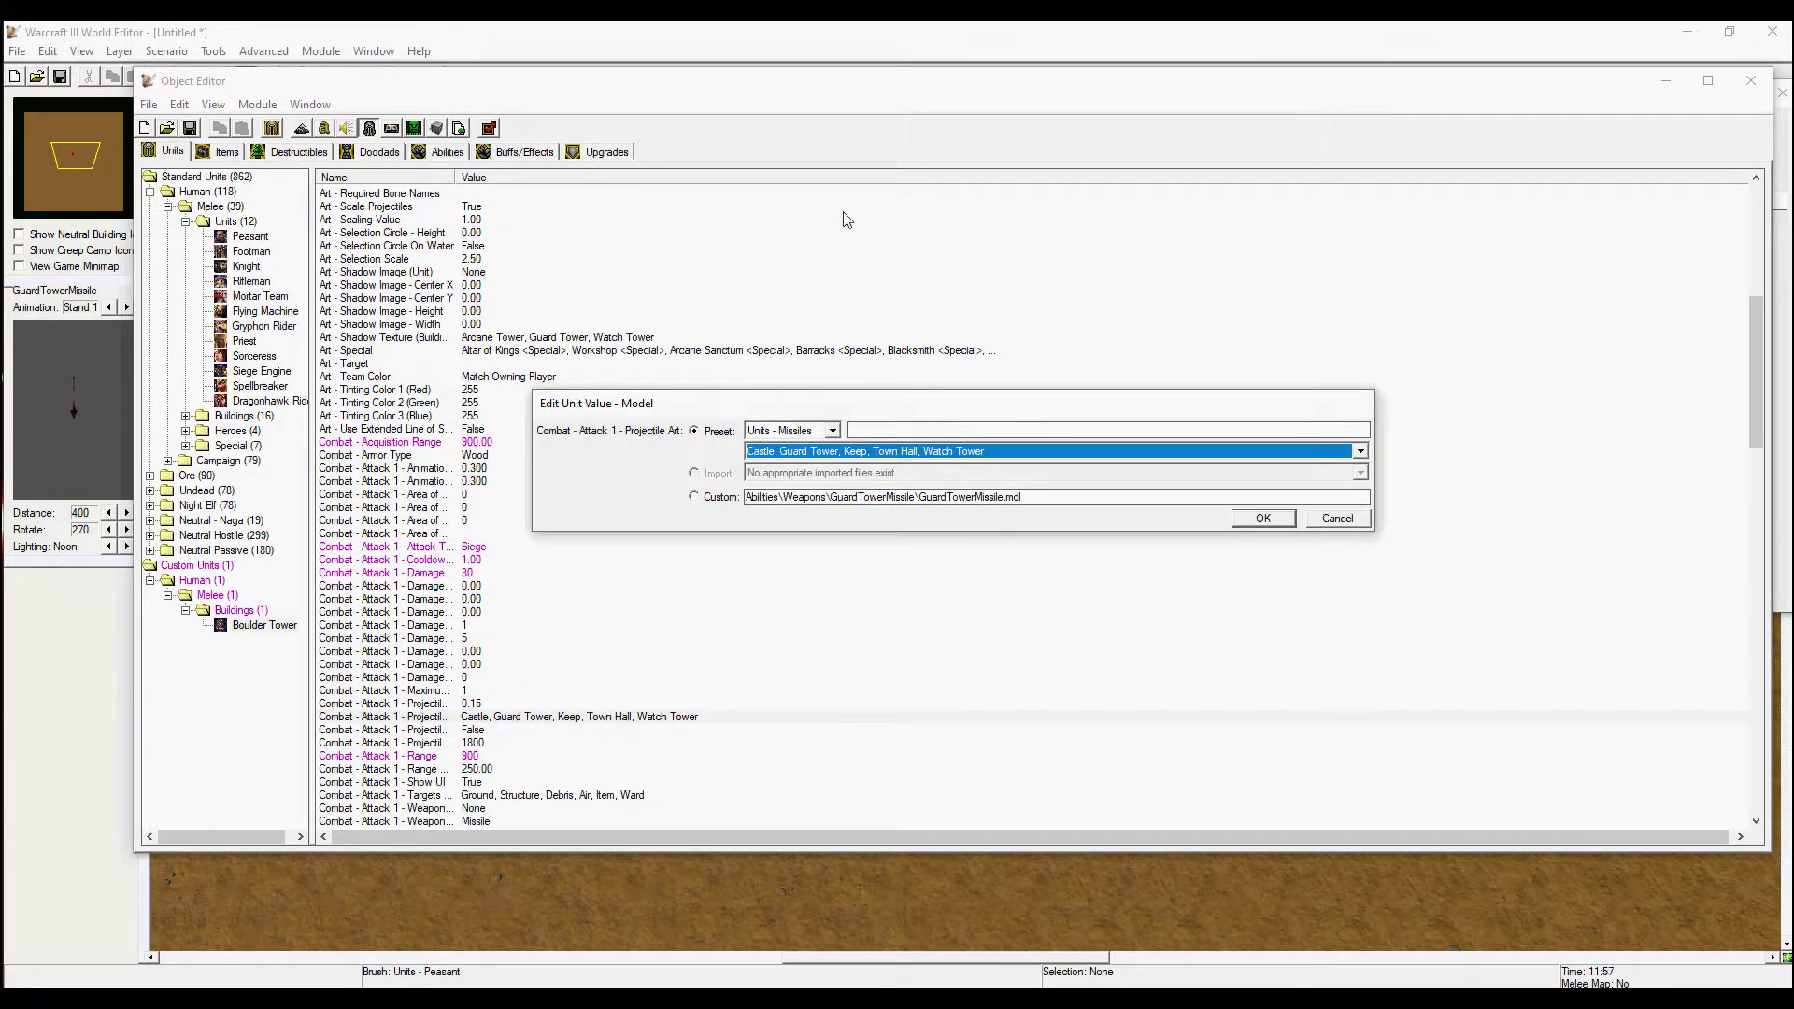
click(904, 457)
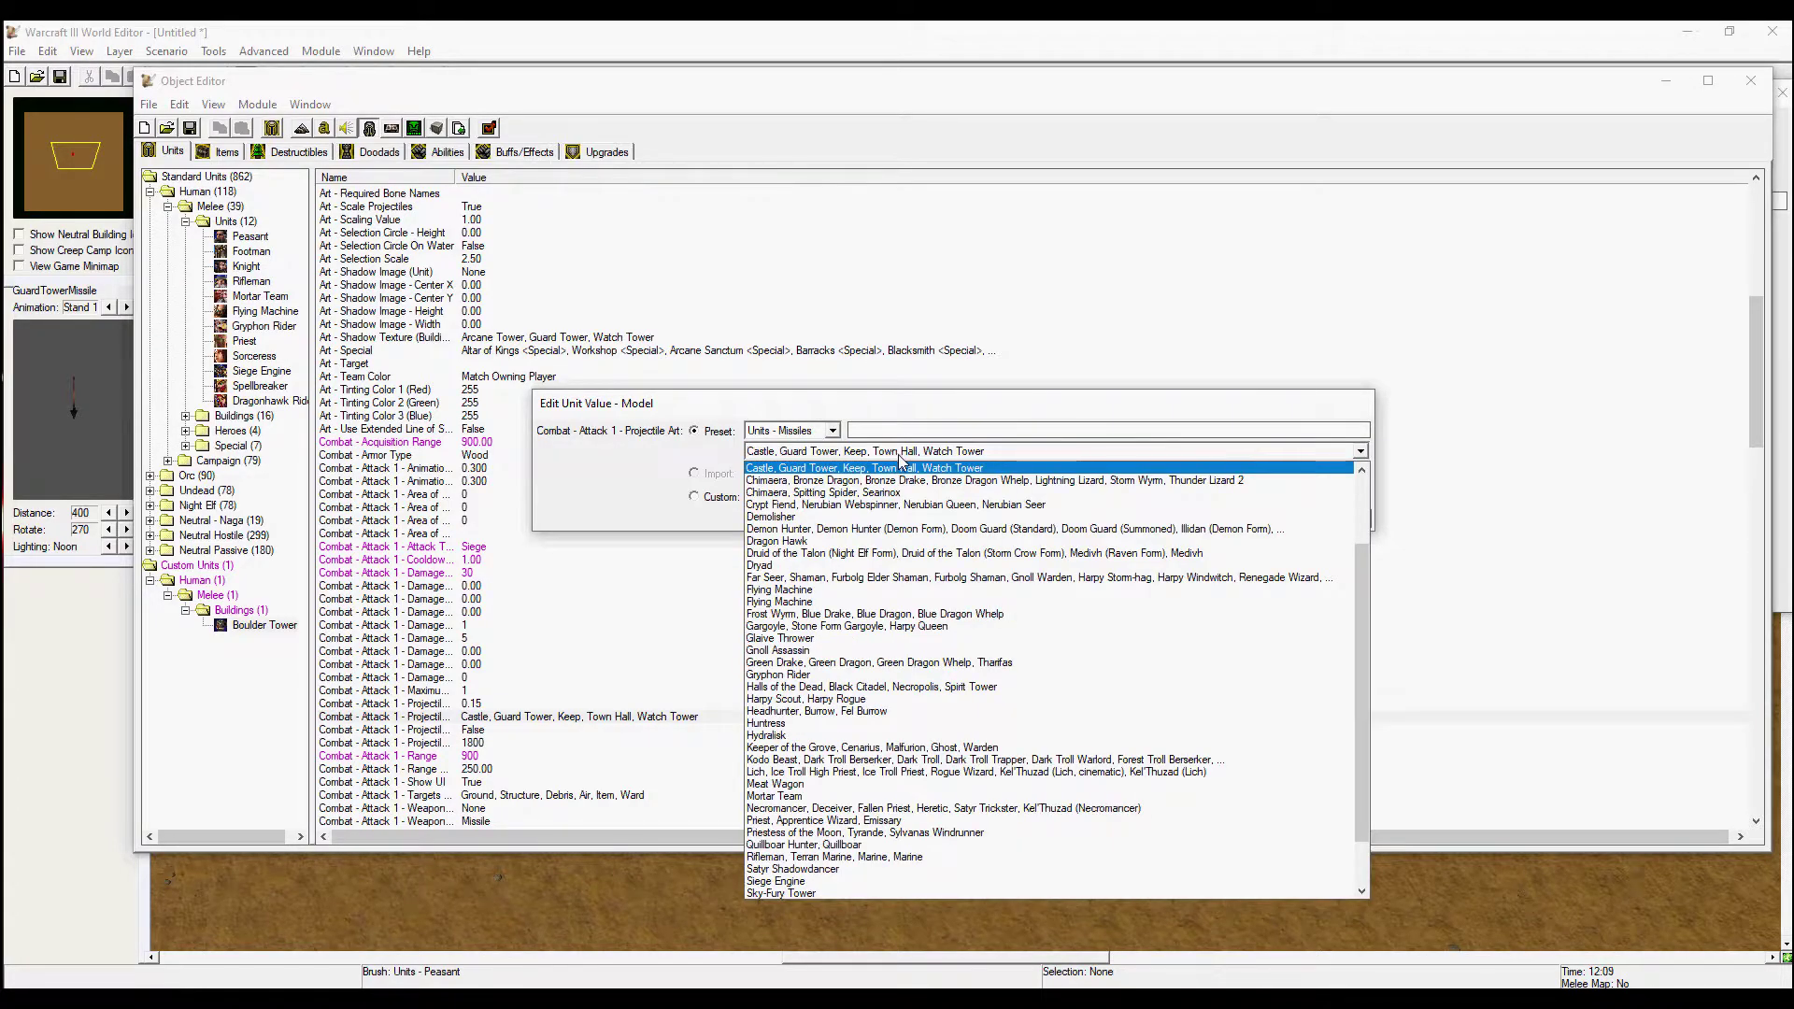
scroll(897, 489, up, 3)
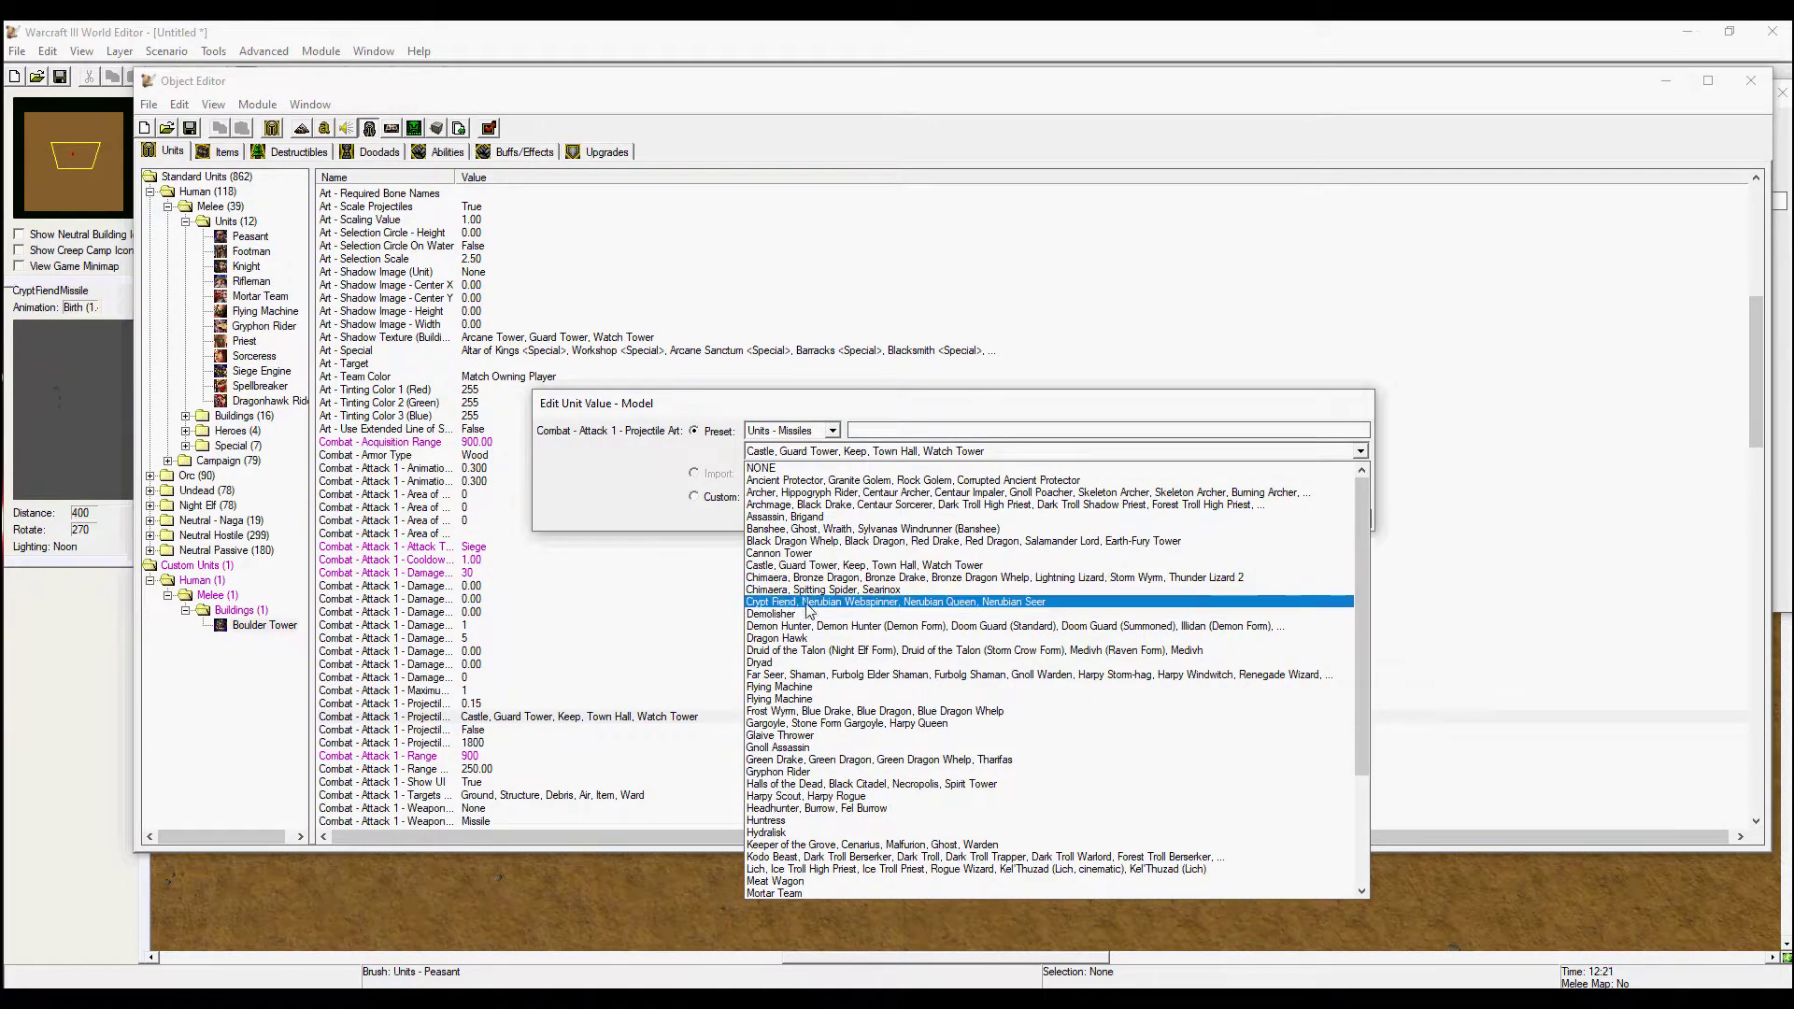
click(810, 620)
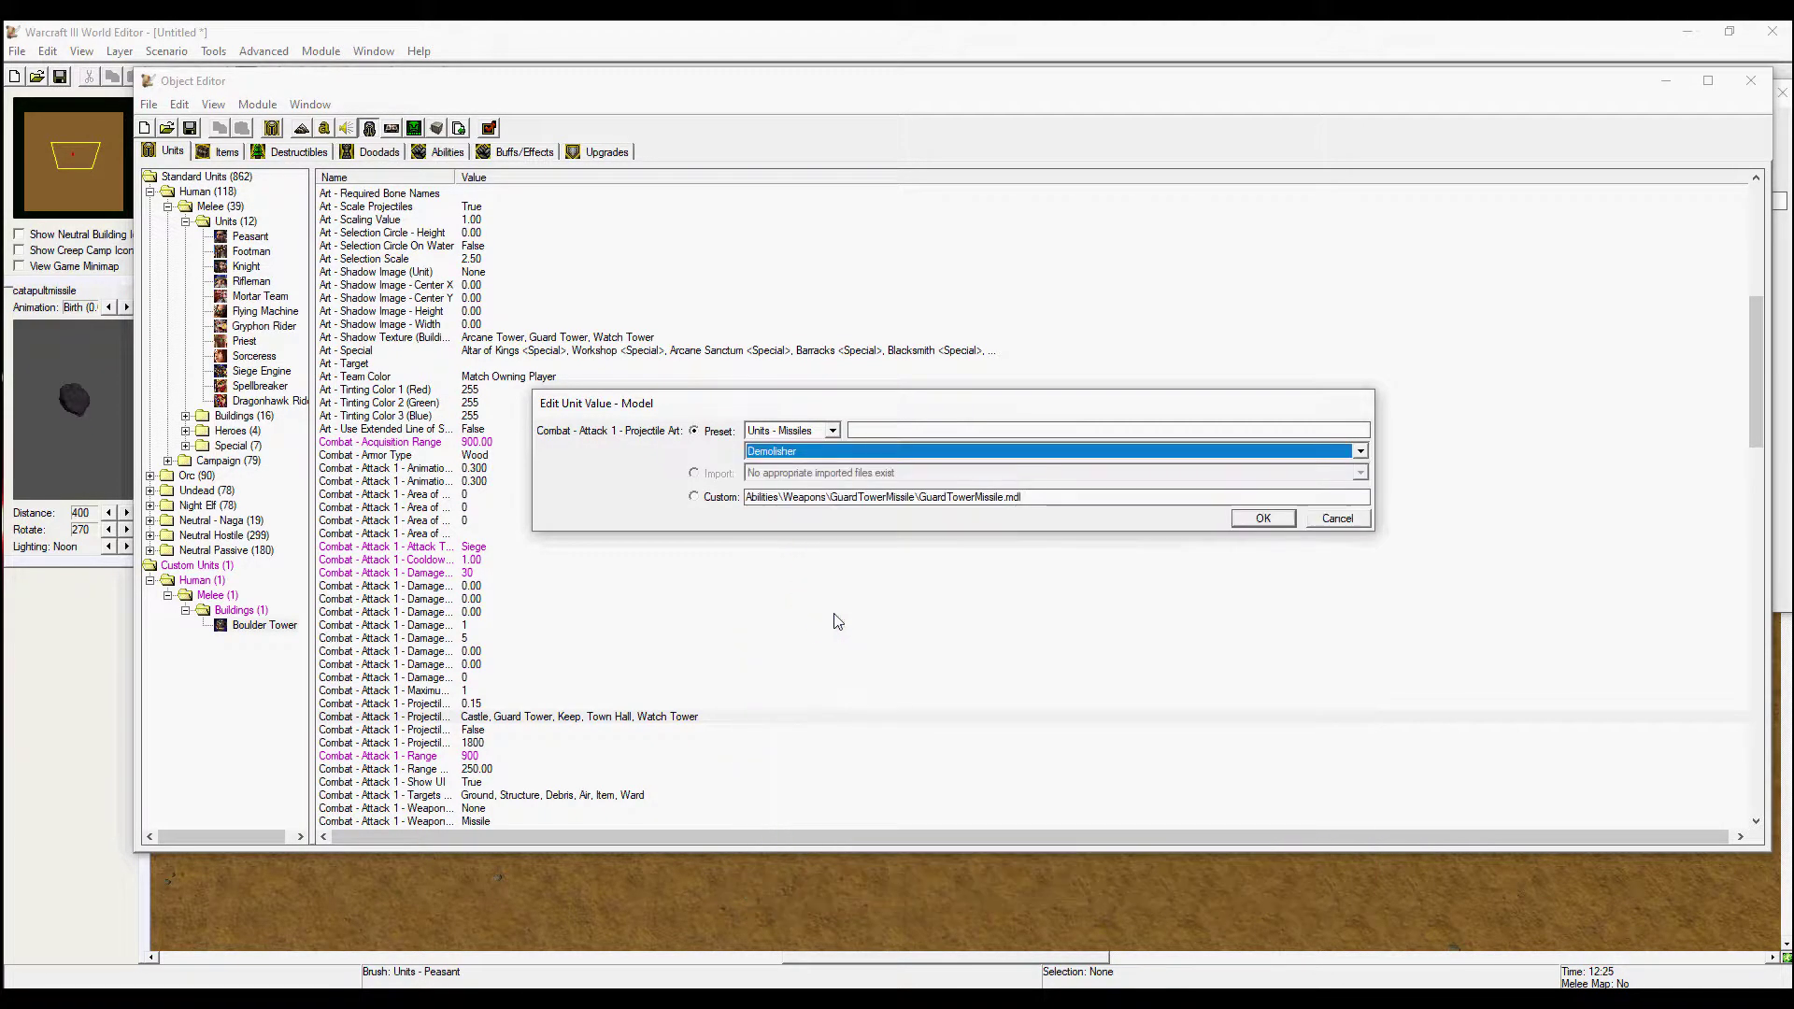
click(1261, 520)
scroll(534, 701, down, 4)
scroll(560, 668, down, 7)
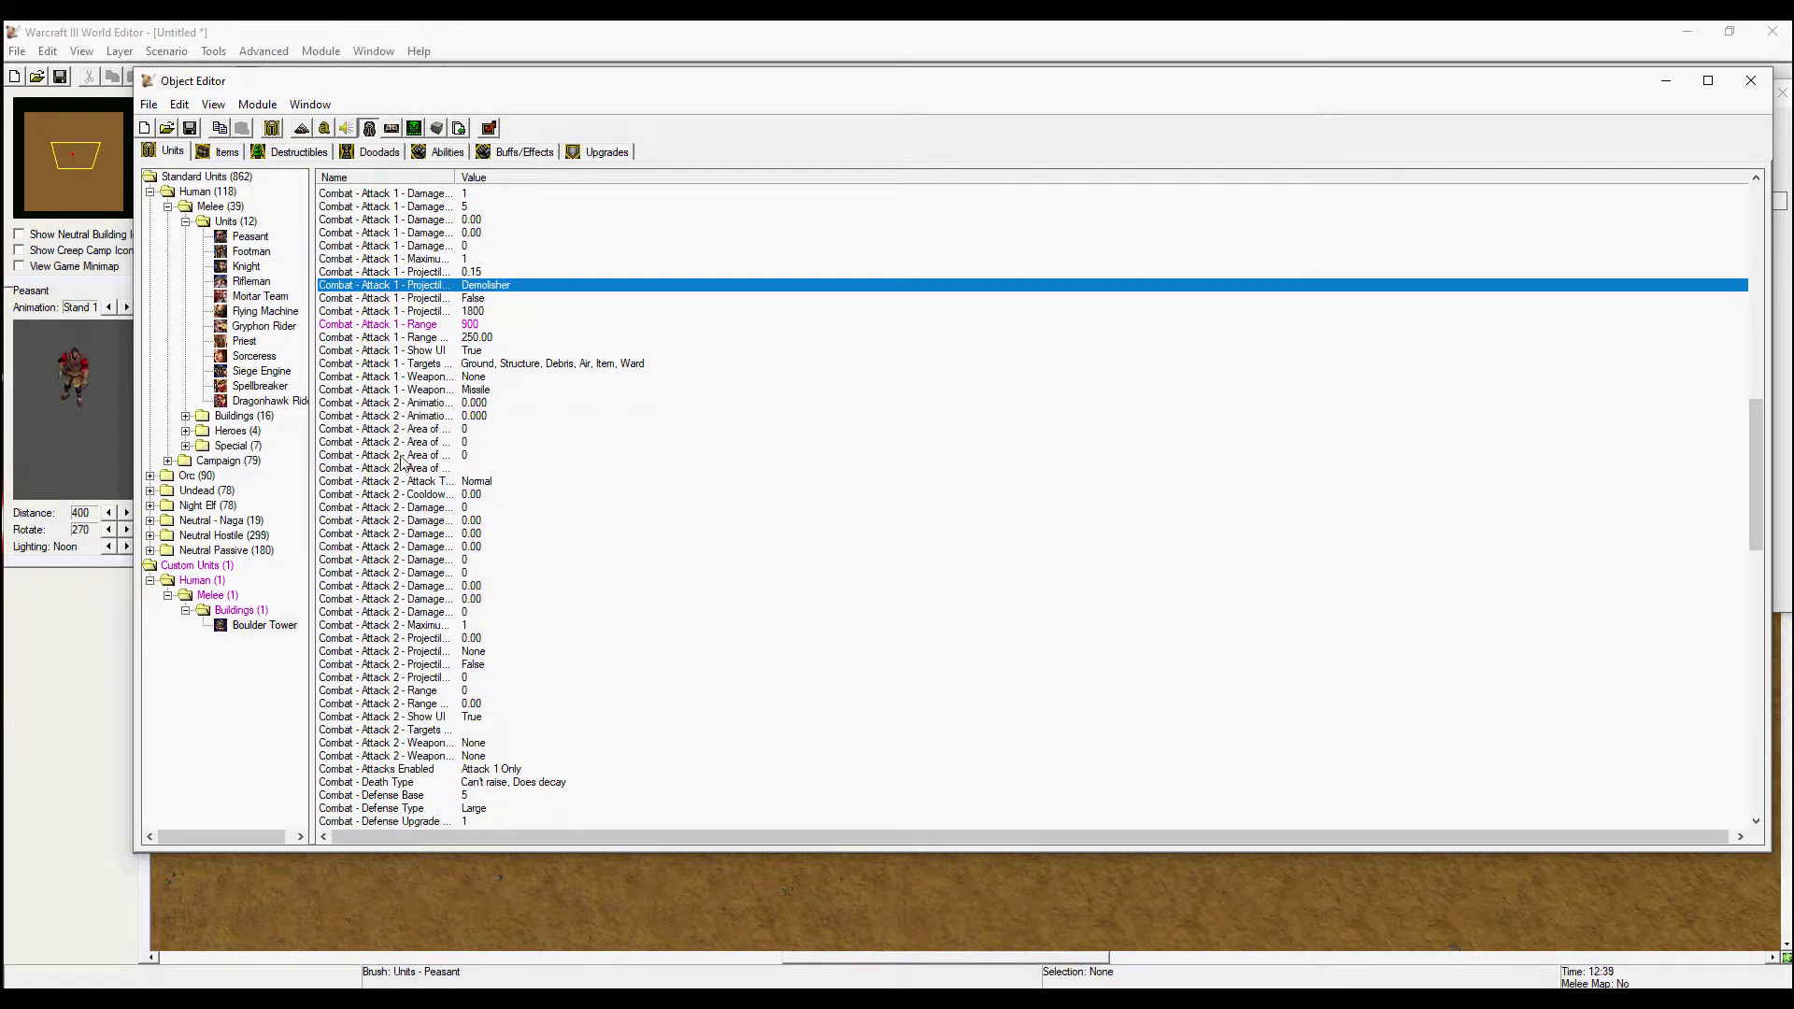
- Set the Boulder Tower's build time to 2 and gold cost to 10
scroll(509, 528, down, 3)
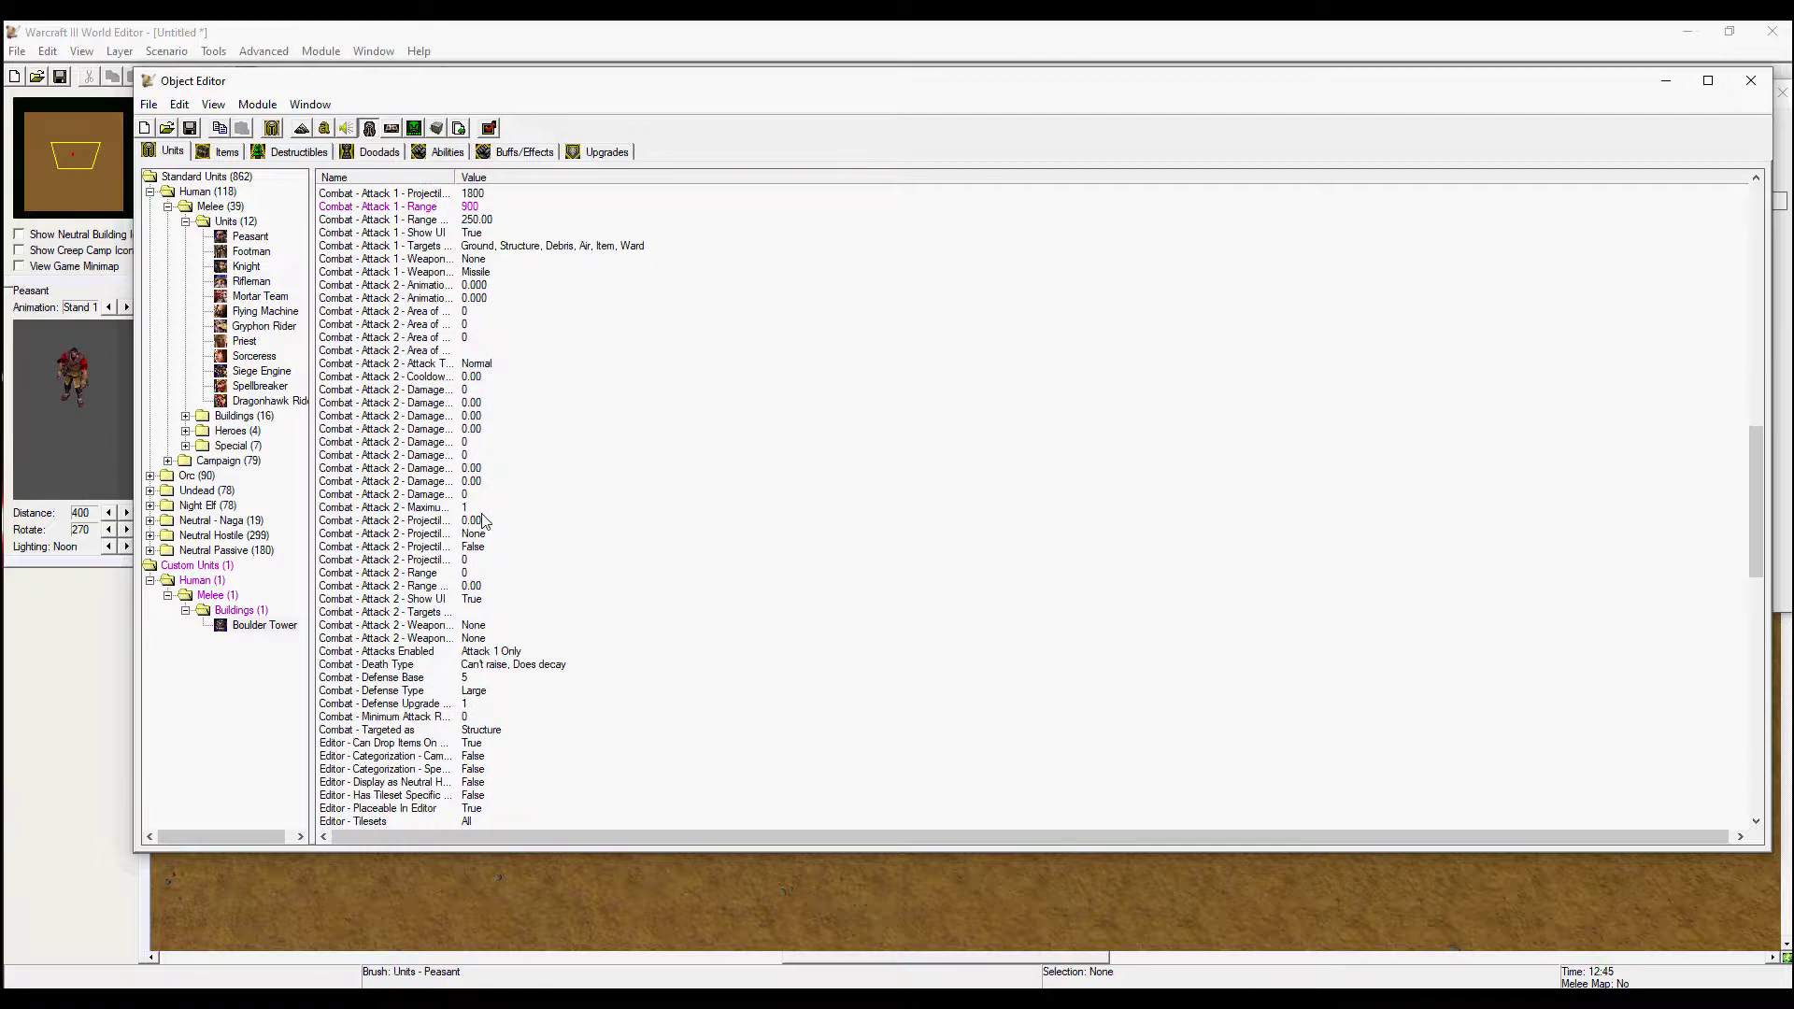
drag(1751, 516, 1743, 593)
scroll(481, 549, down, 8)
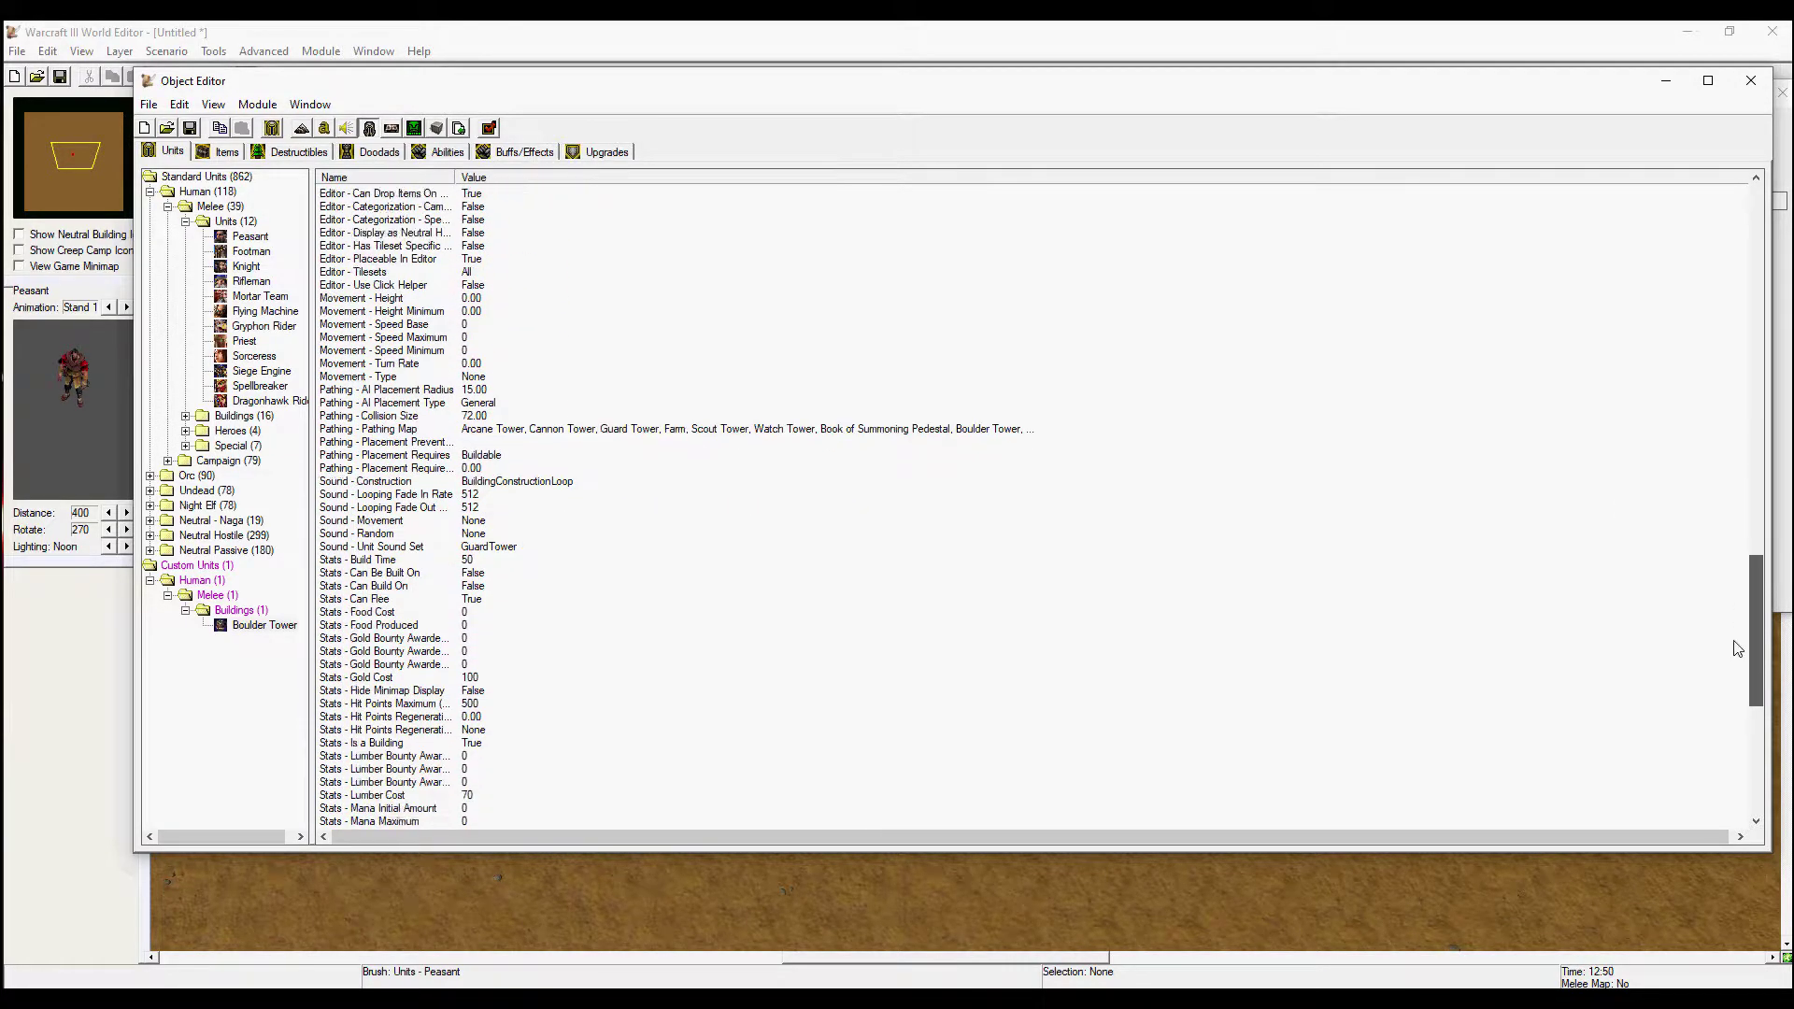
scroll(482, 550, down, 1)
click(396, 431)
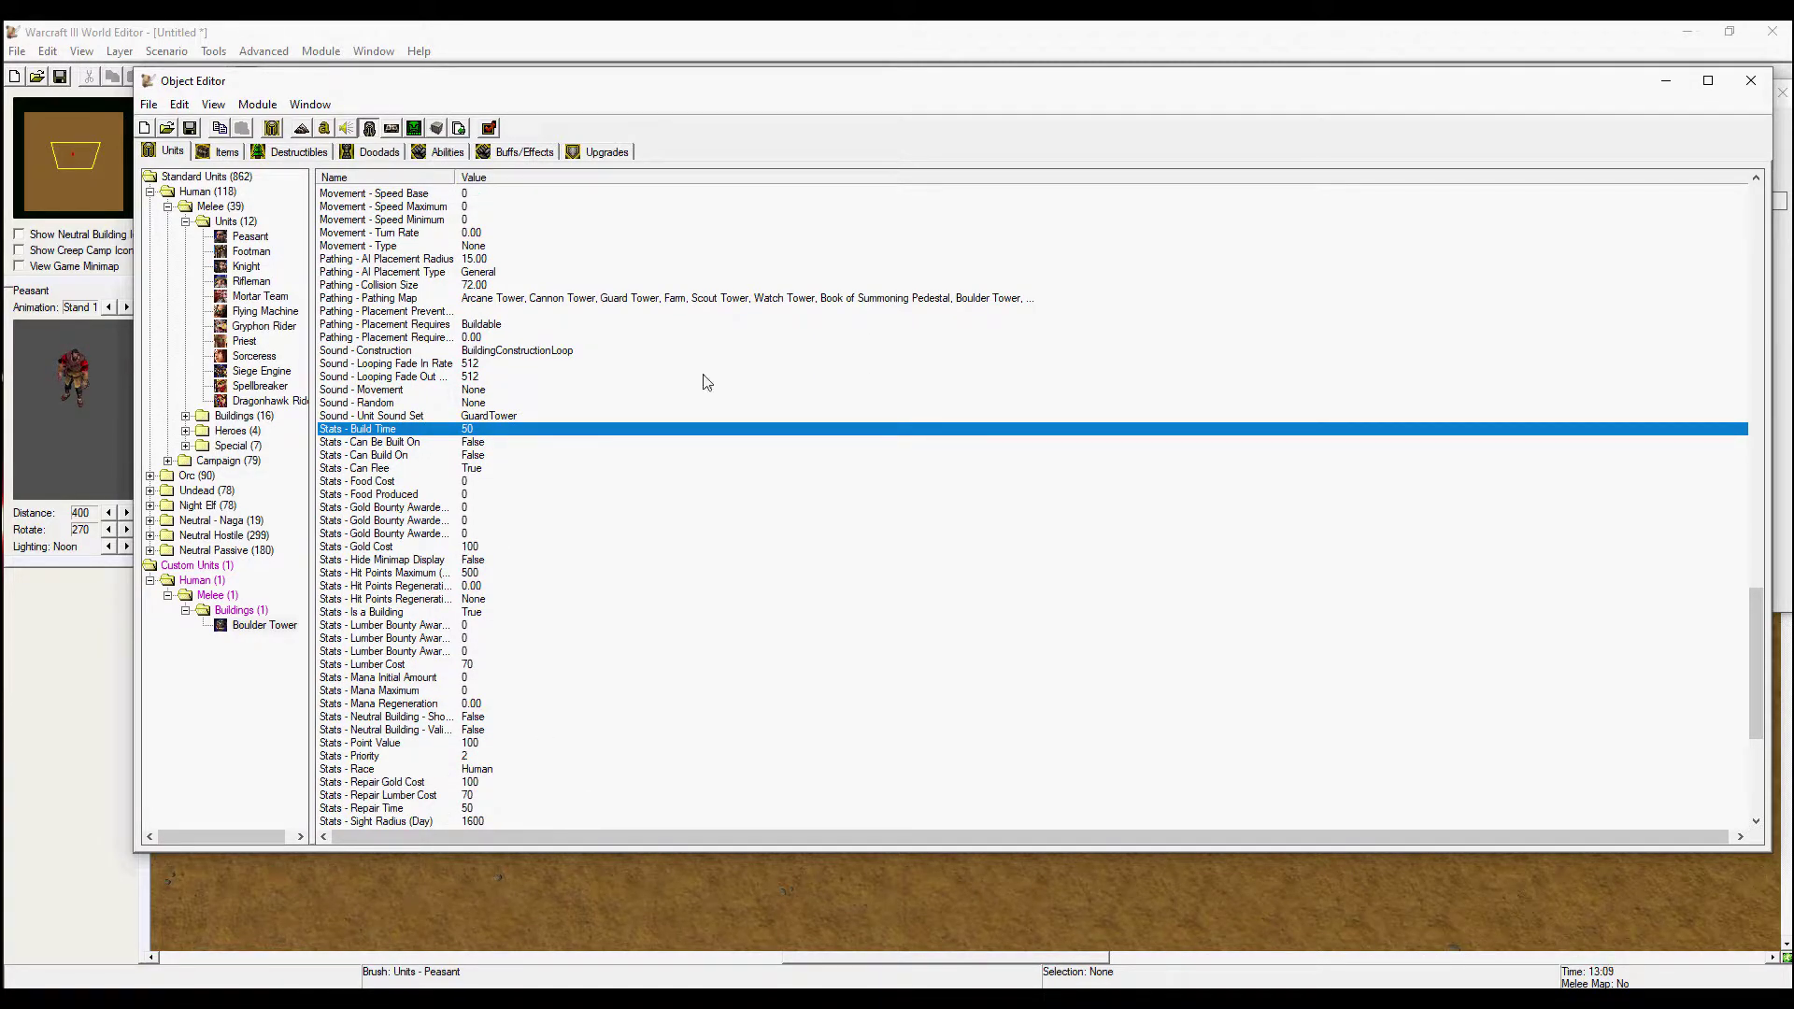
double_click(468, 430)
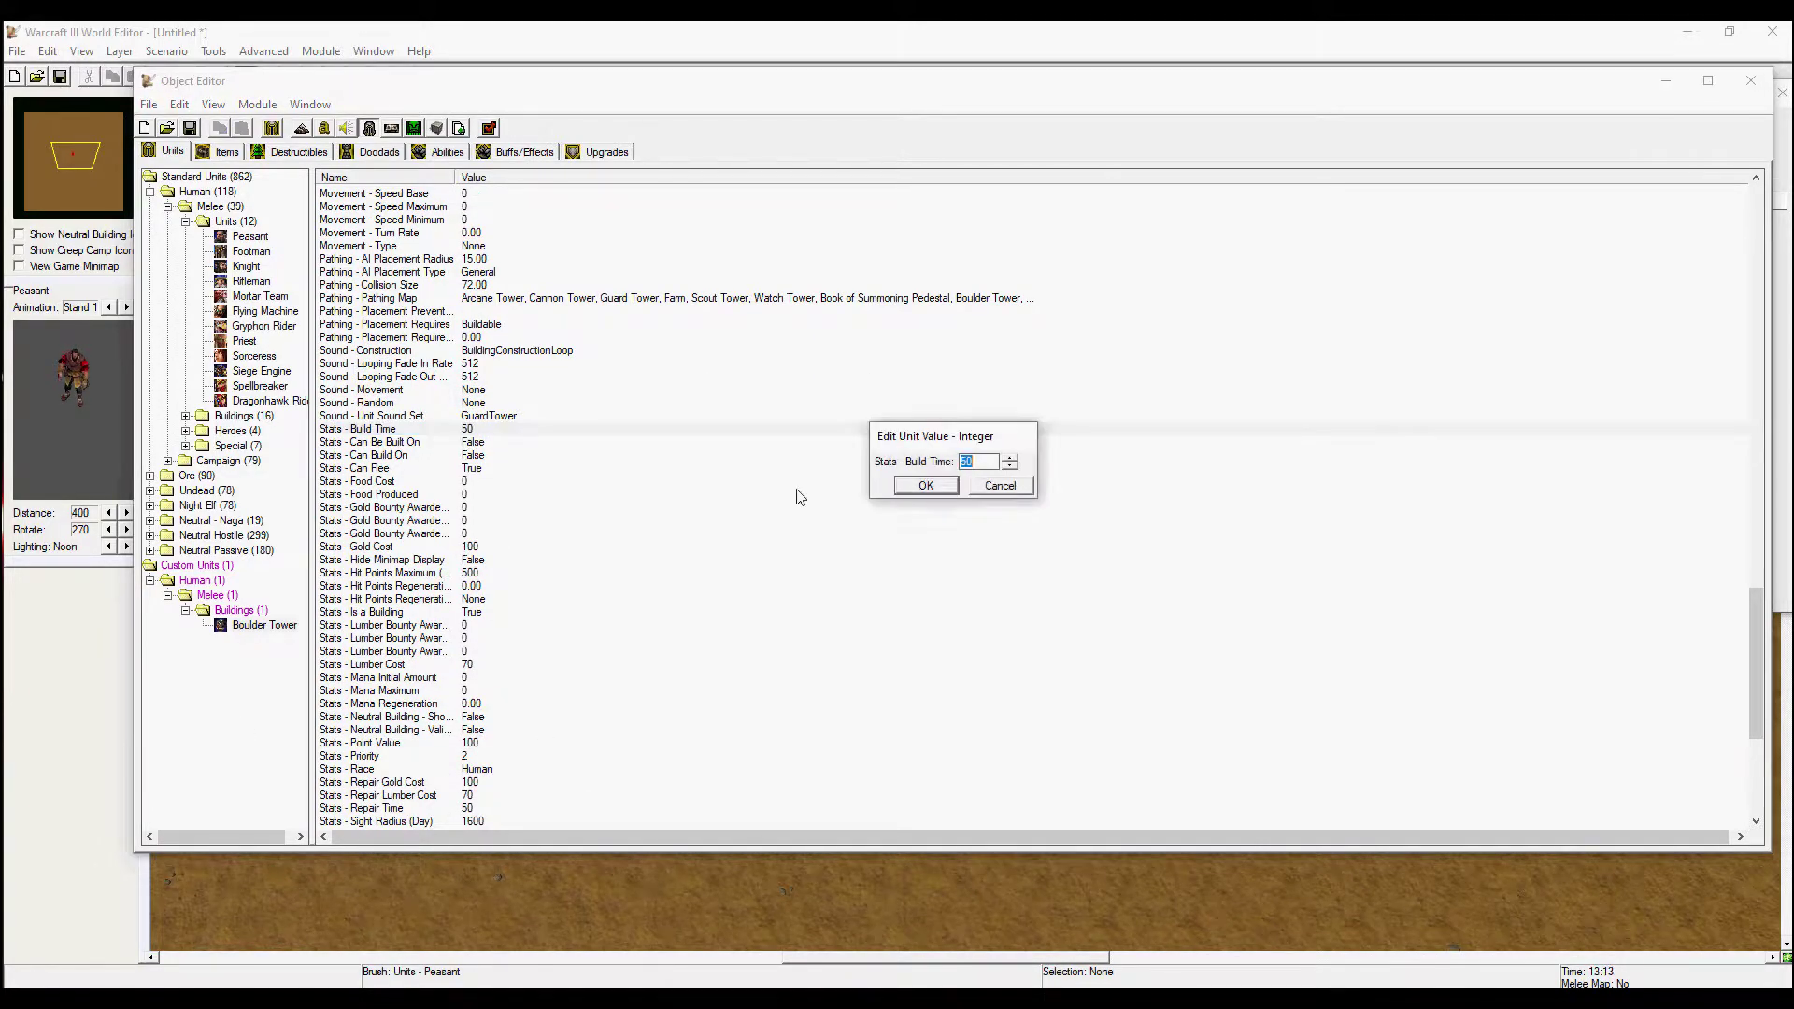
click(925, 485)
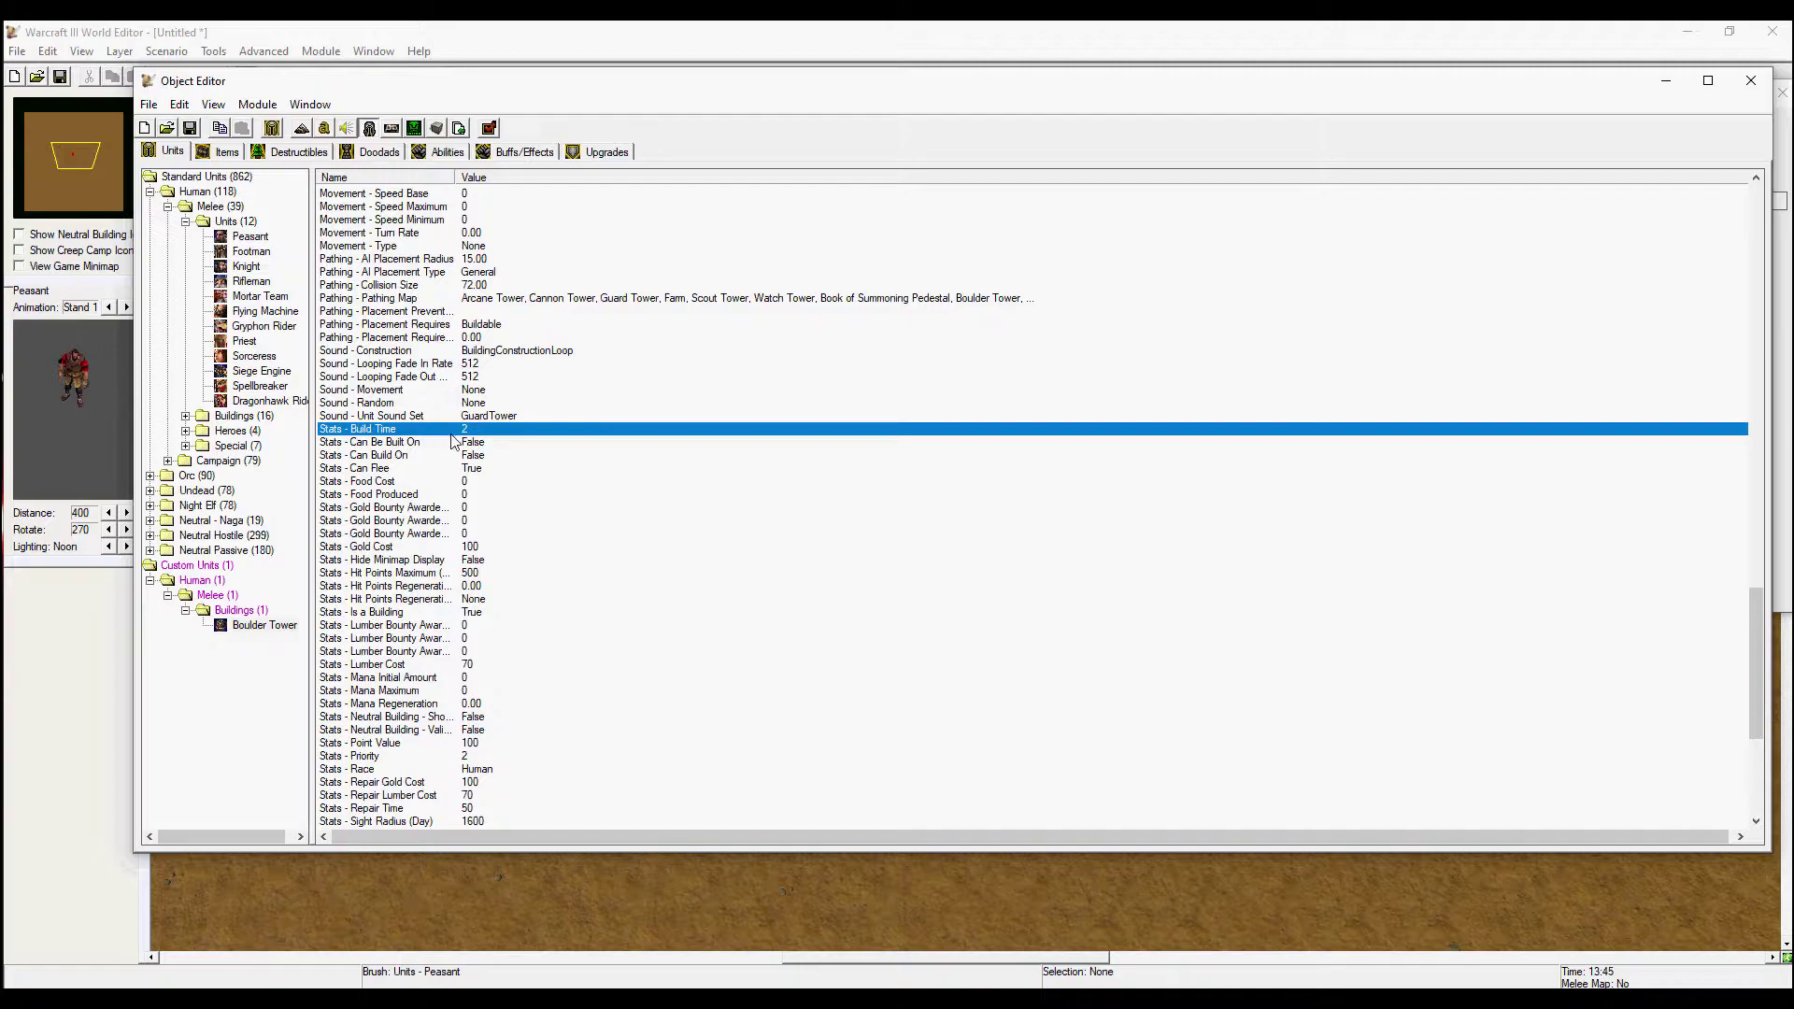
double_click(474, 549)
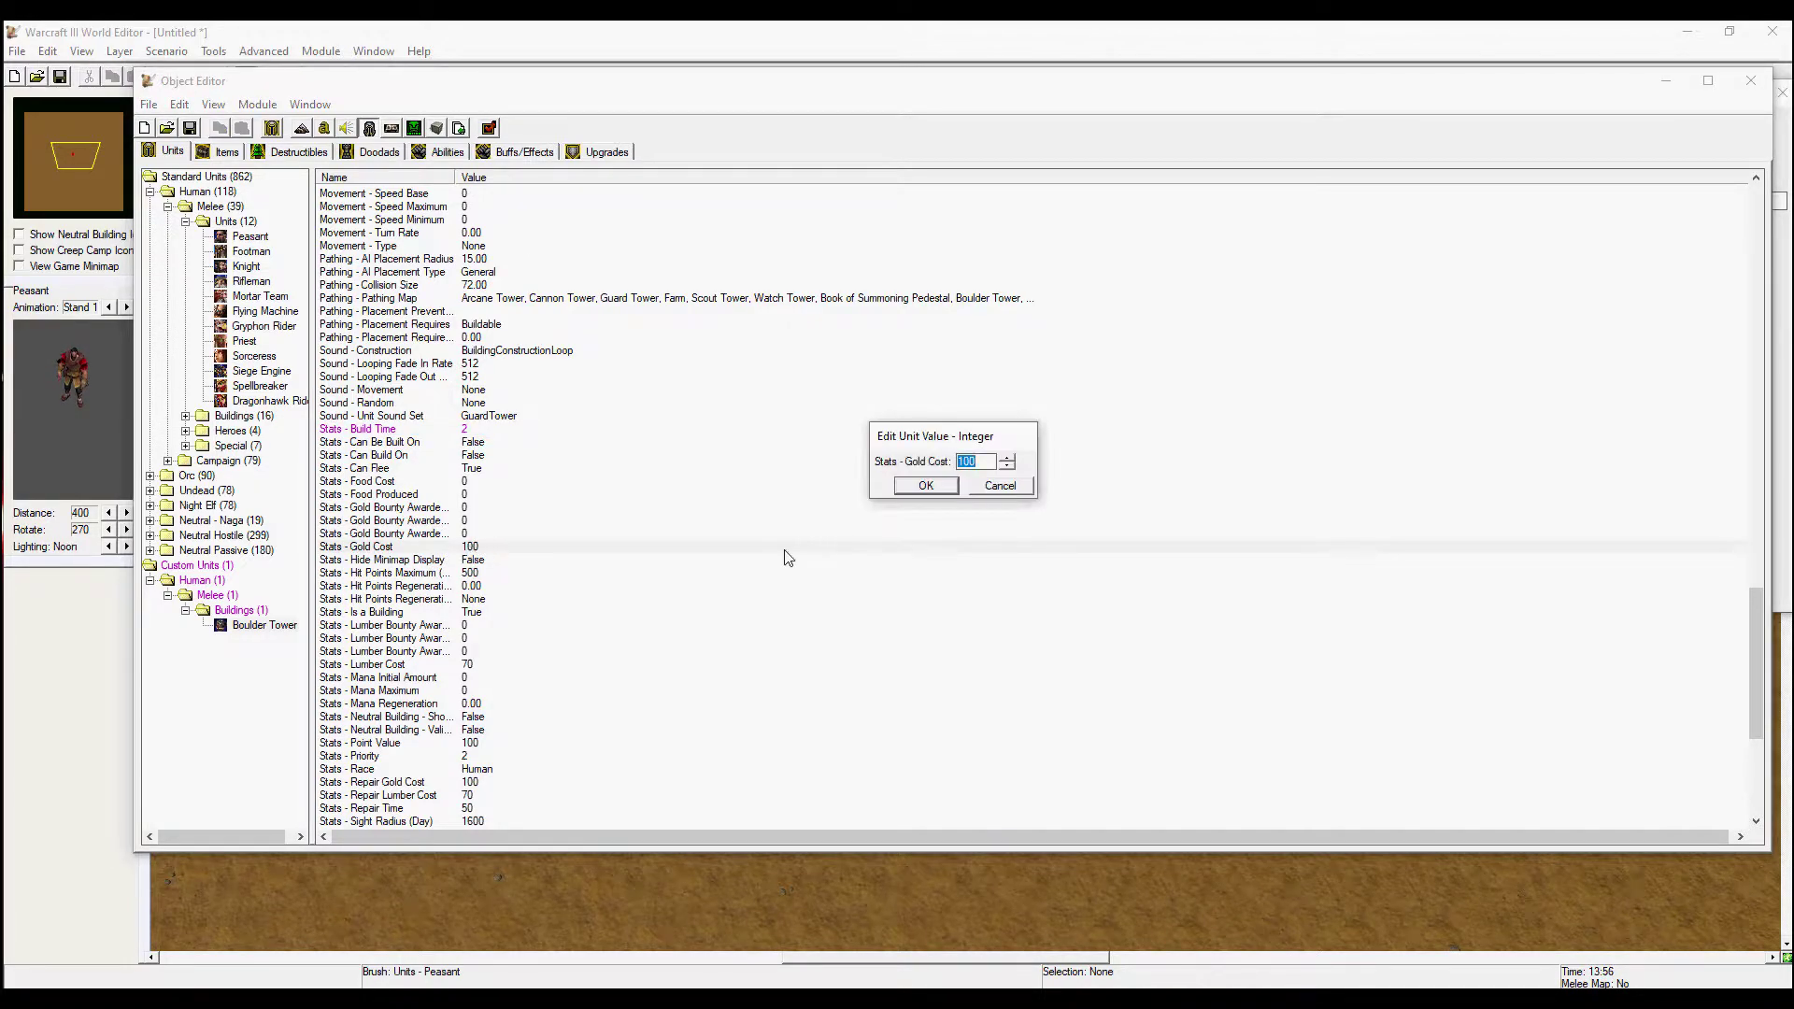
text(1)
click(926, 486)
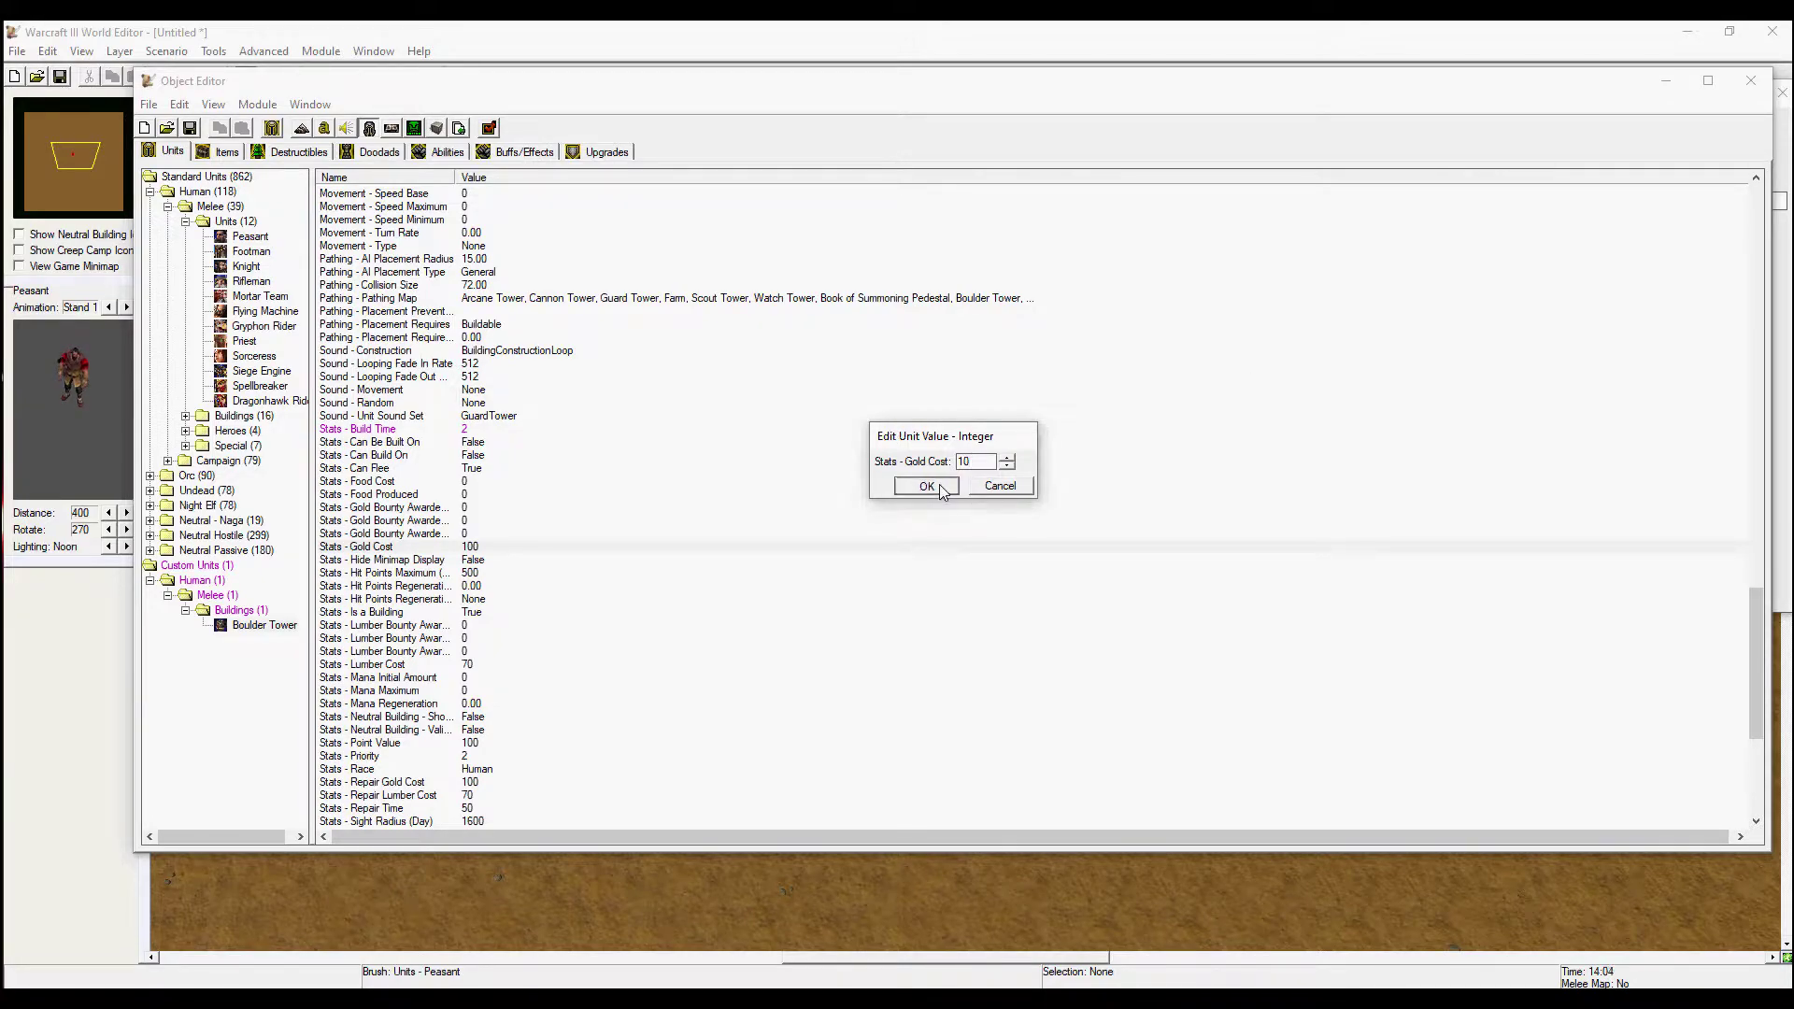
- Set Stats - Lumber Cost to 0
double_click(465, 665)
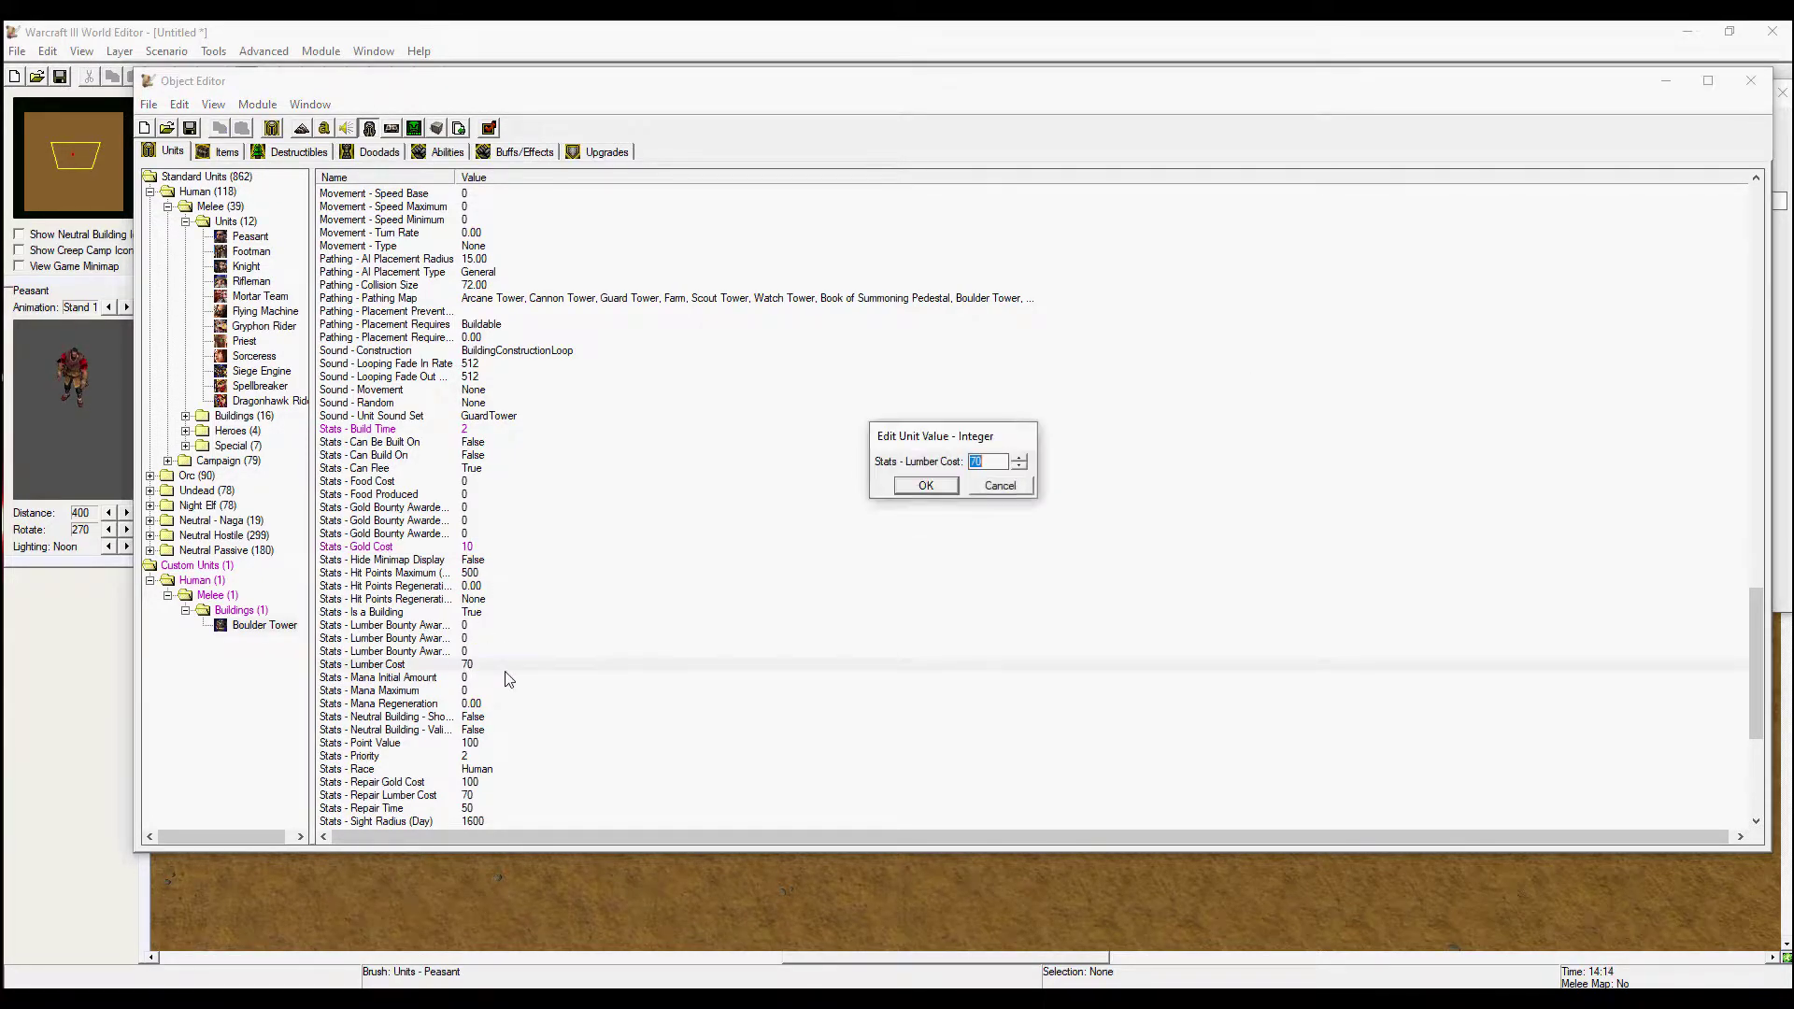
text(0)
click(946, 488)
scroll(374, 643, down, 3)
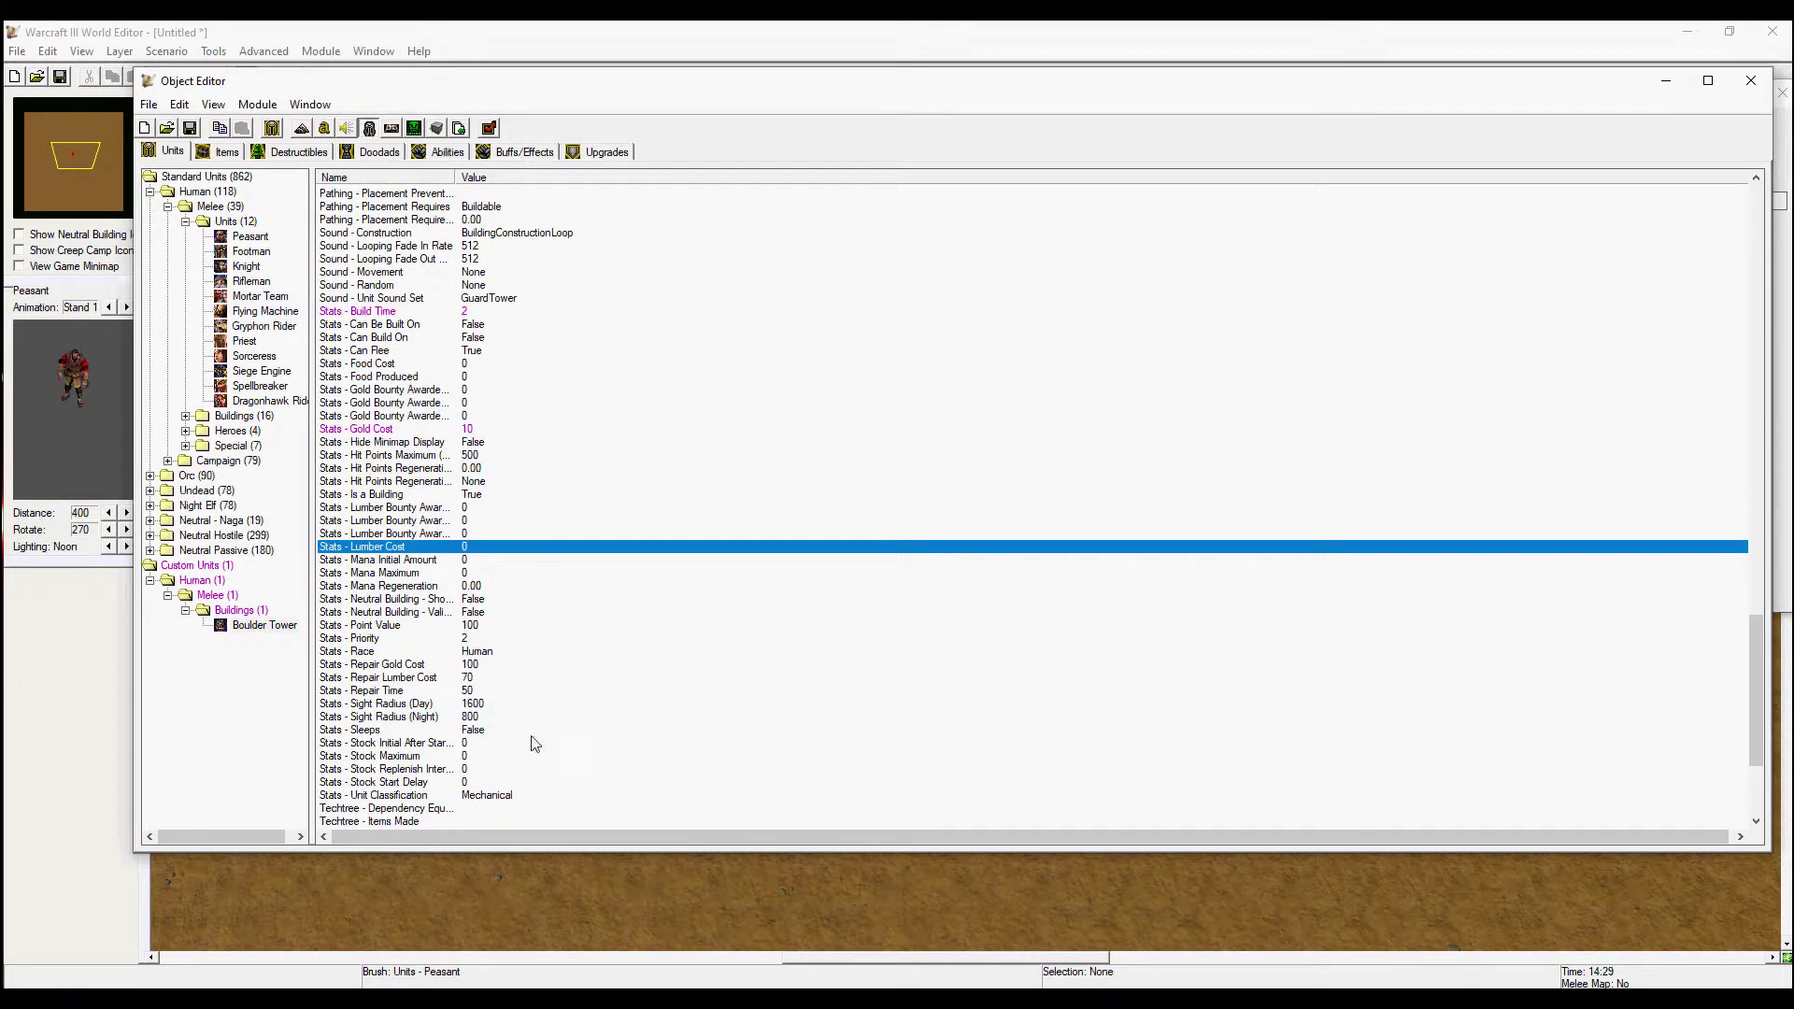
- Delete the Lumber Mill entry from Techtree - Requirements
scroll(486, 660, down, 5)
double_click(483, 657)
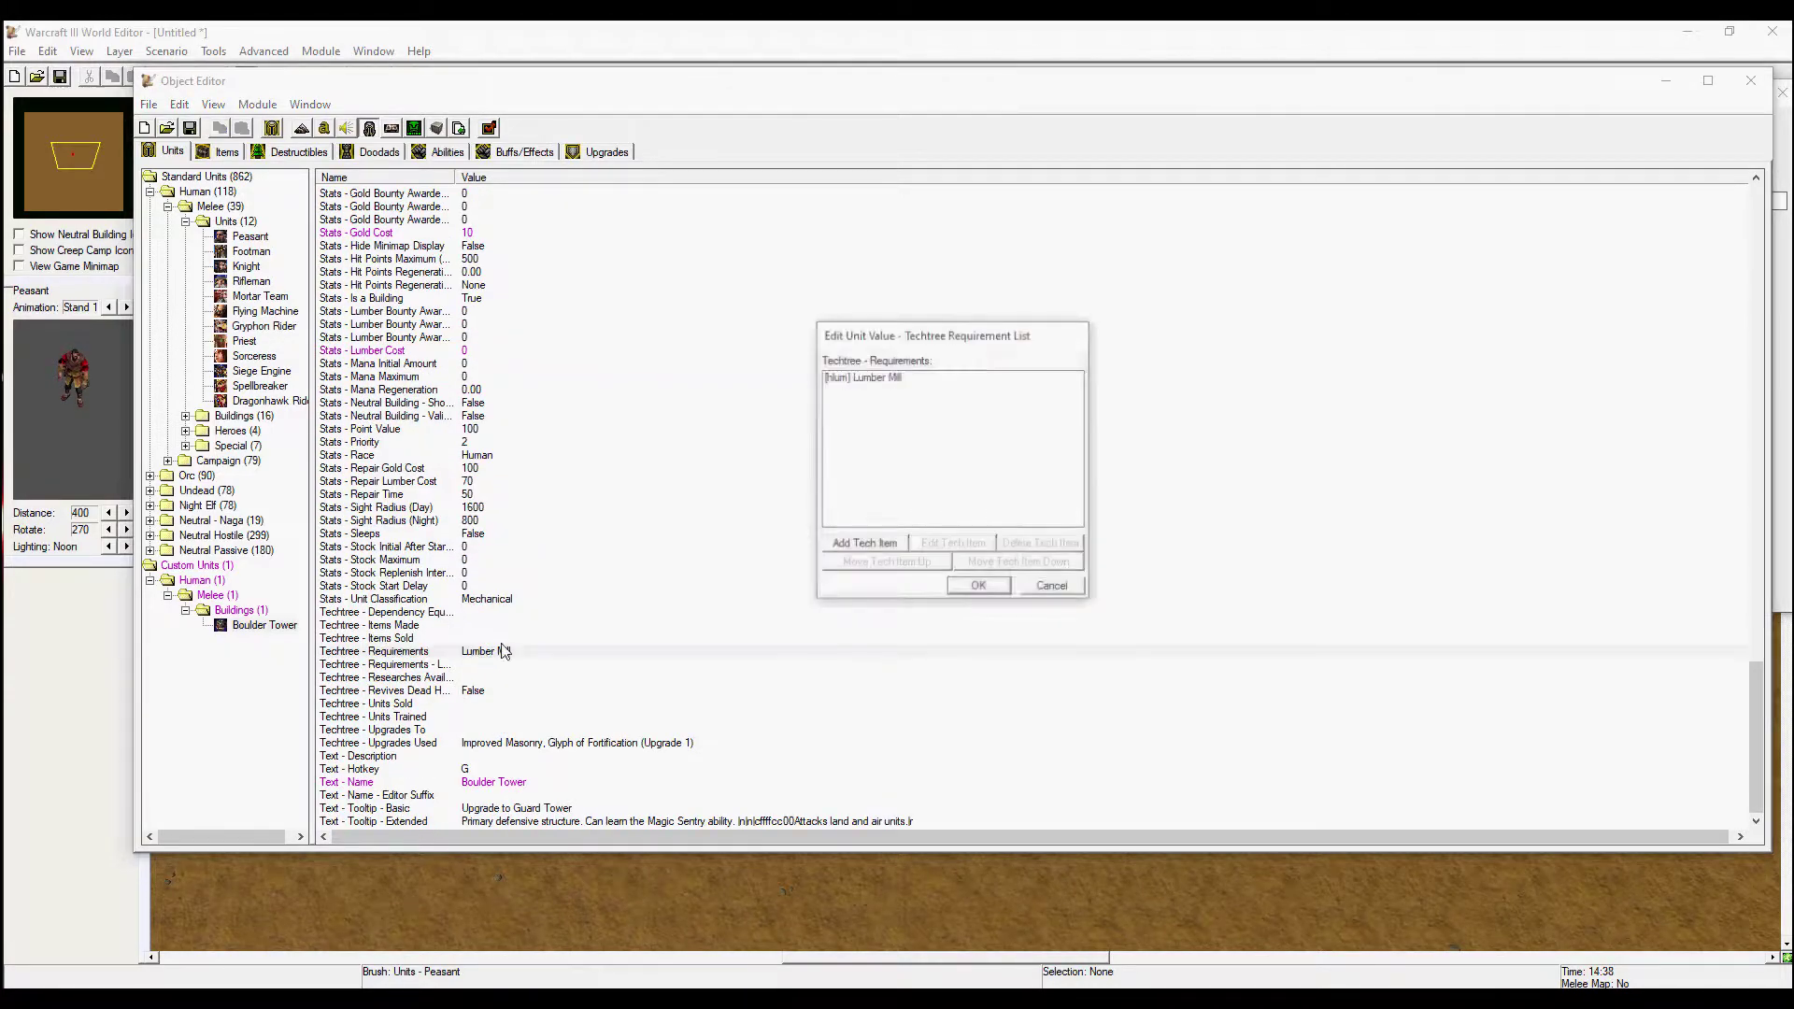
click(902, 378)
click(1062, 553)
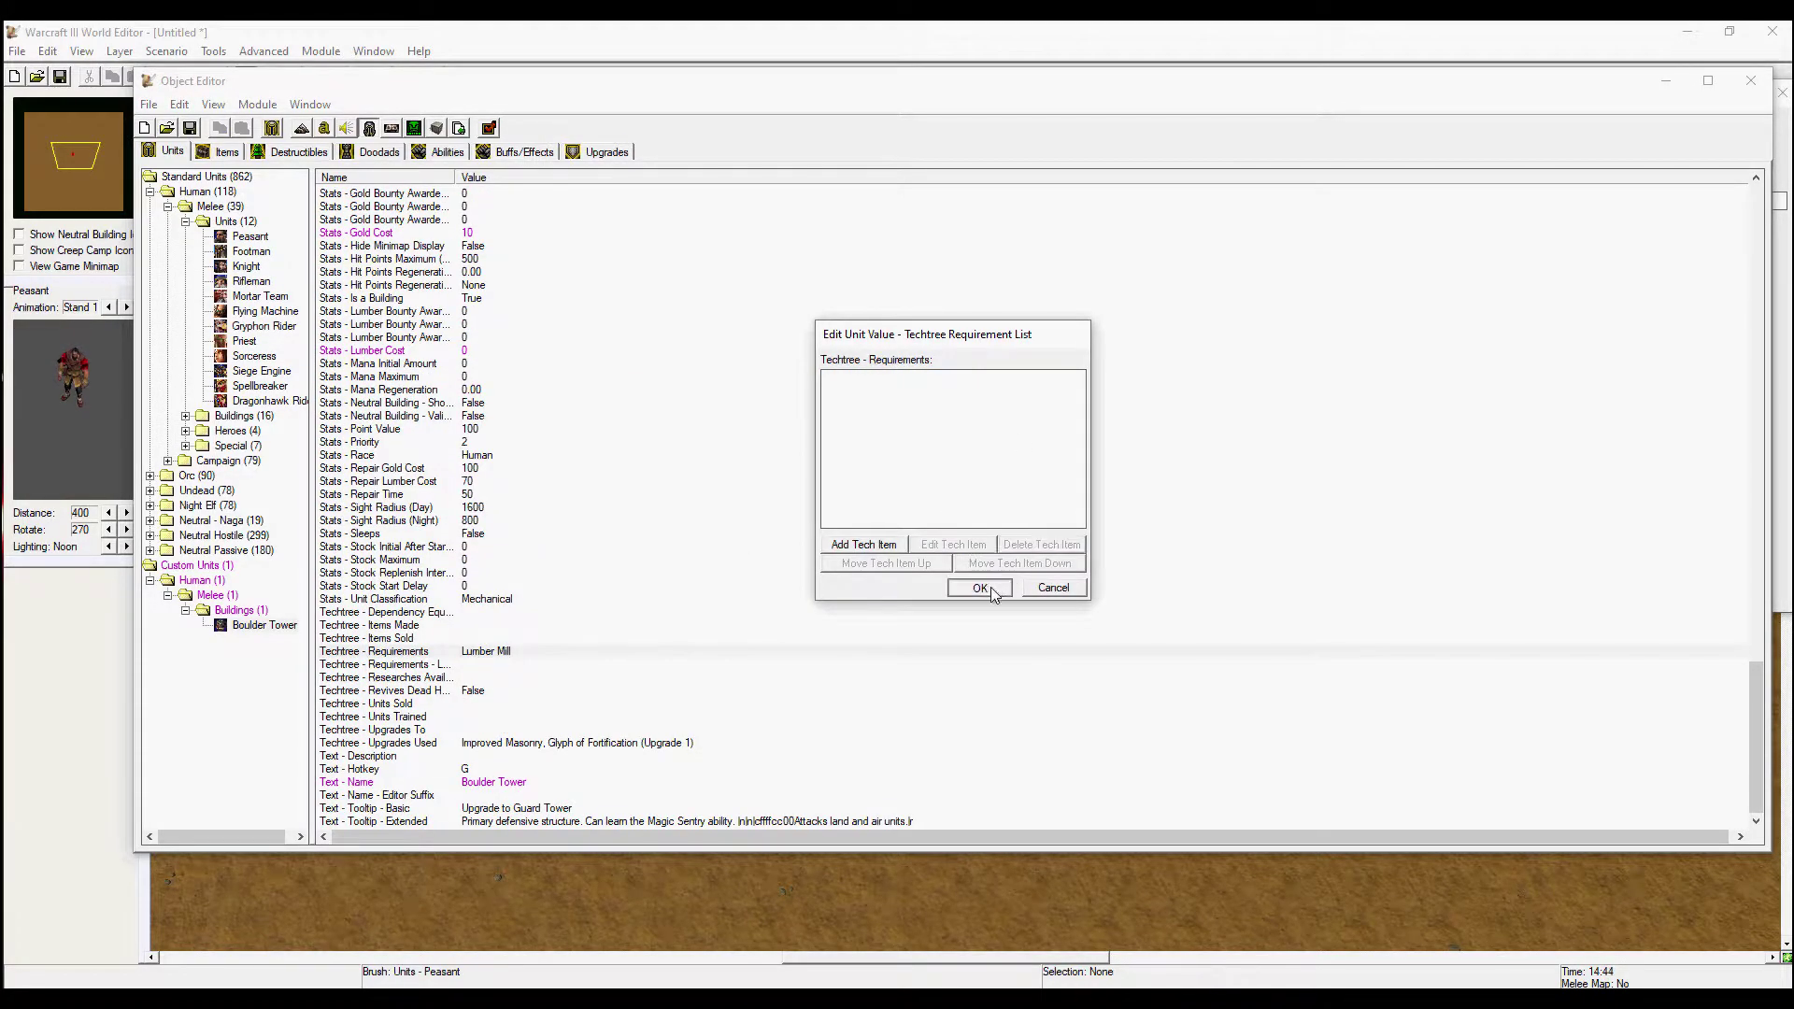
click(978, 587)
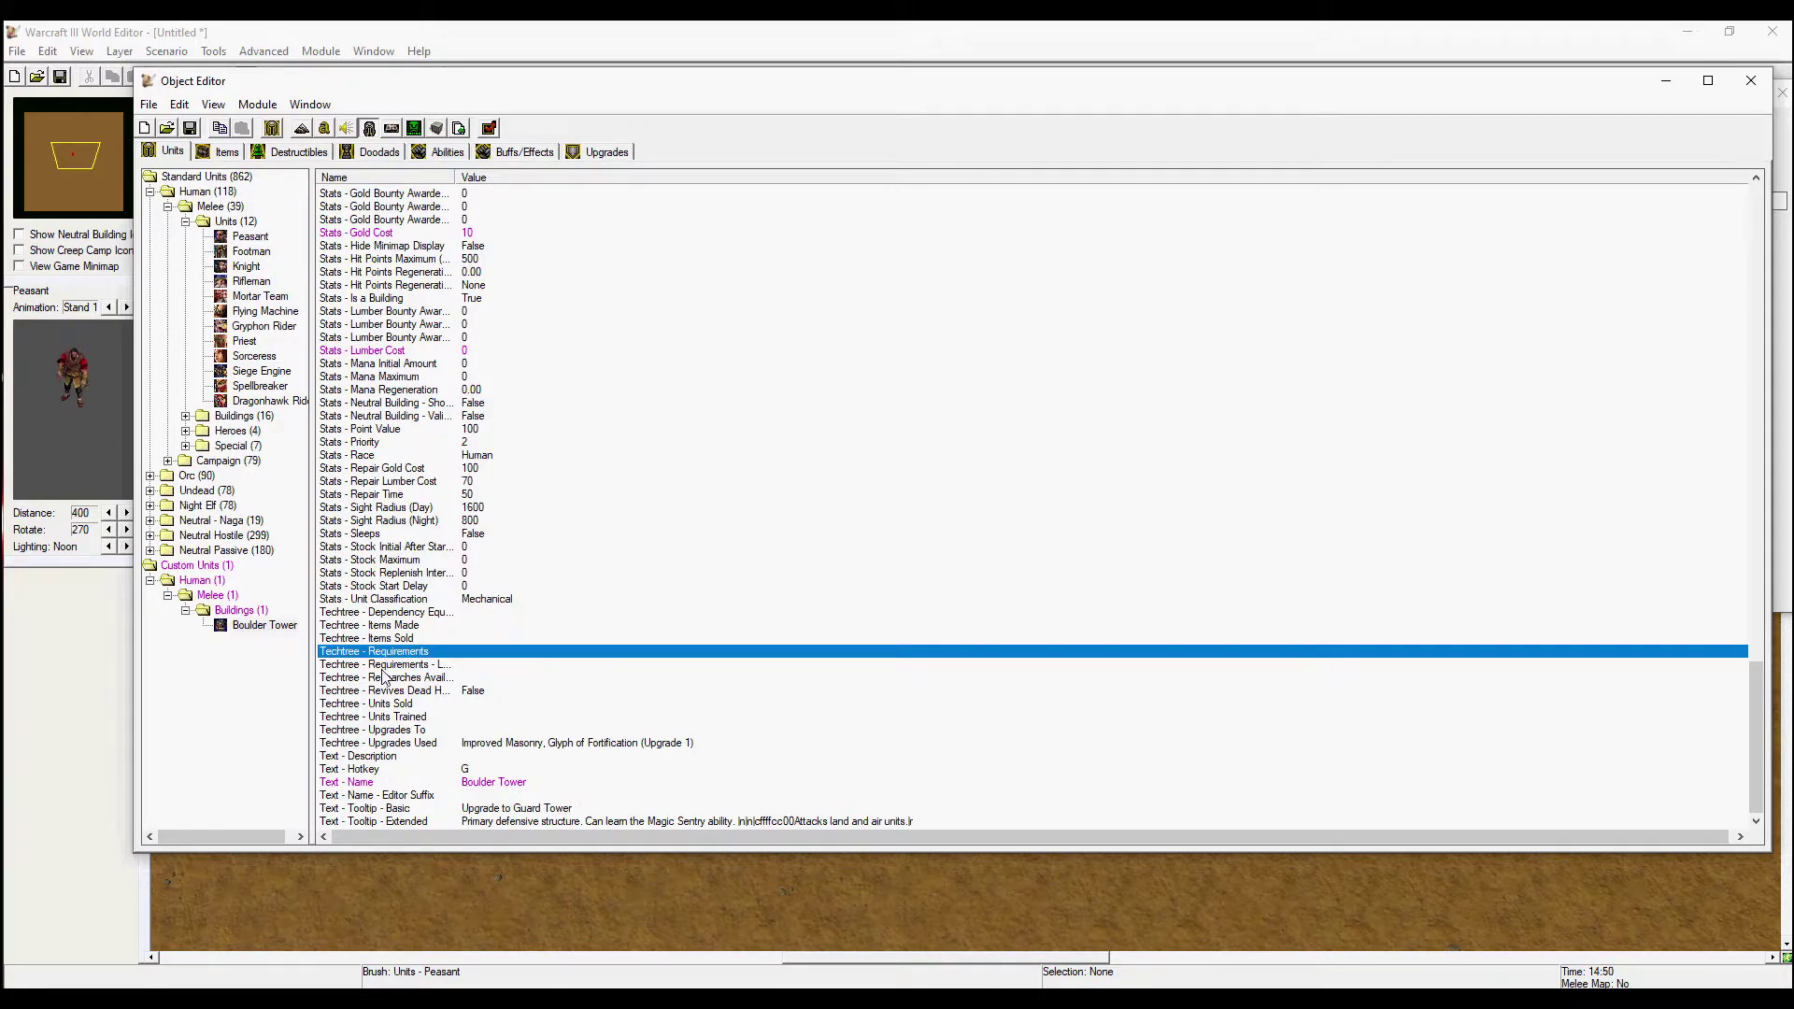
- Clear both upgrades from Techtree - Upgrades Used
double_click(484, 748)
click(897, 378)
click(1042, 544)
click(1042, 544)
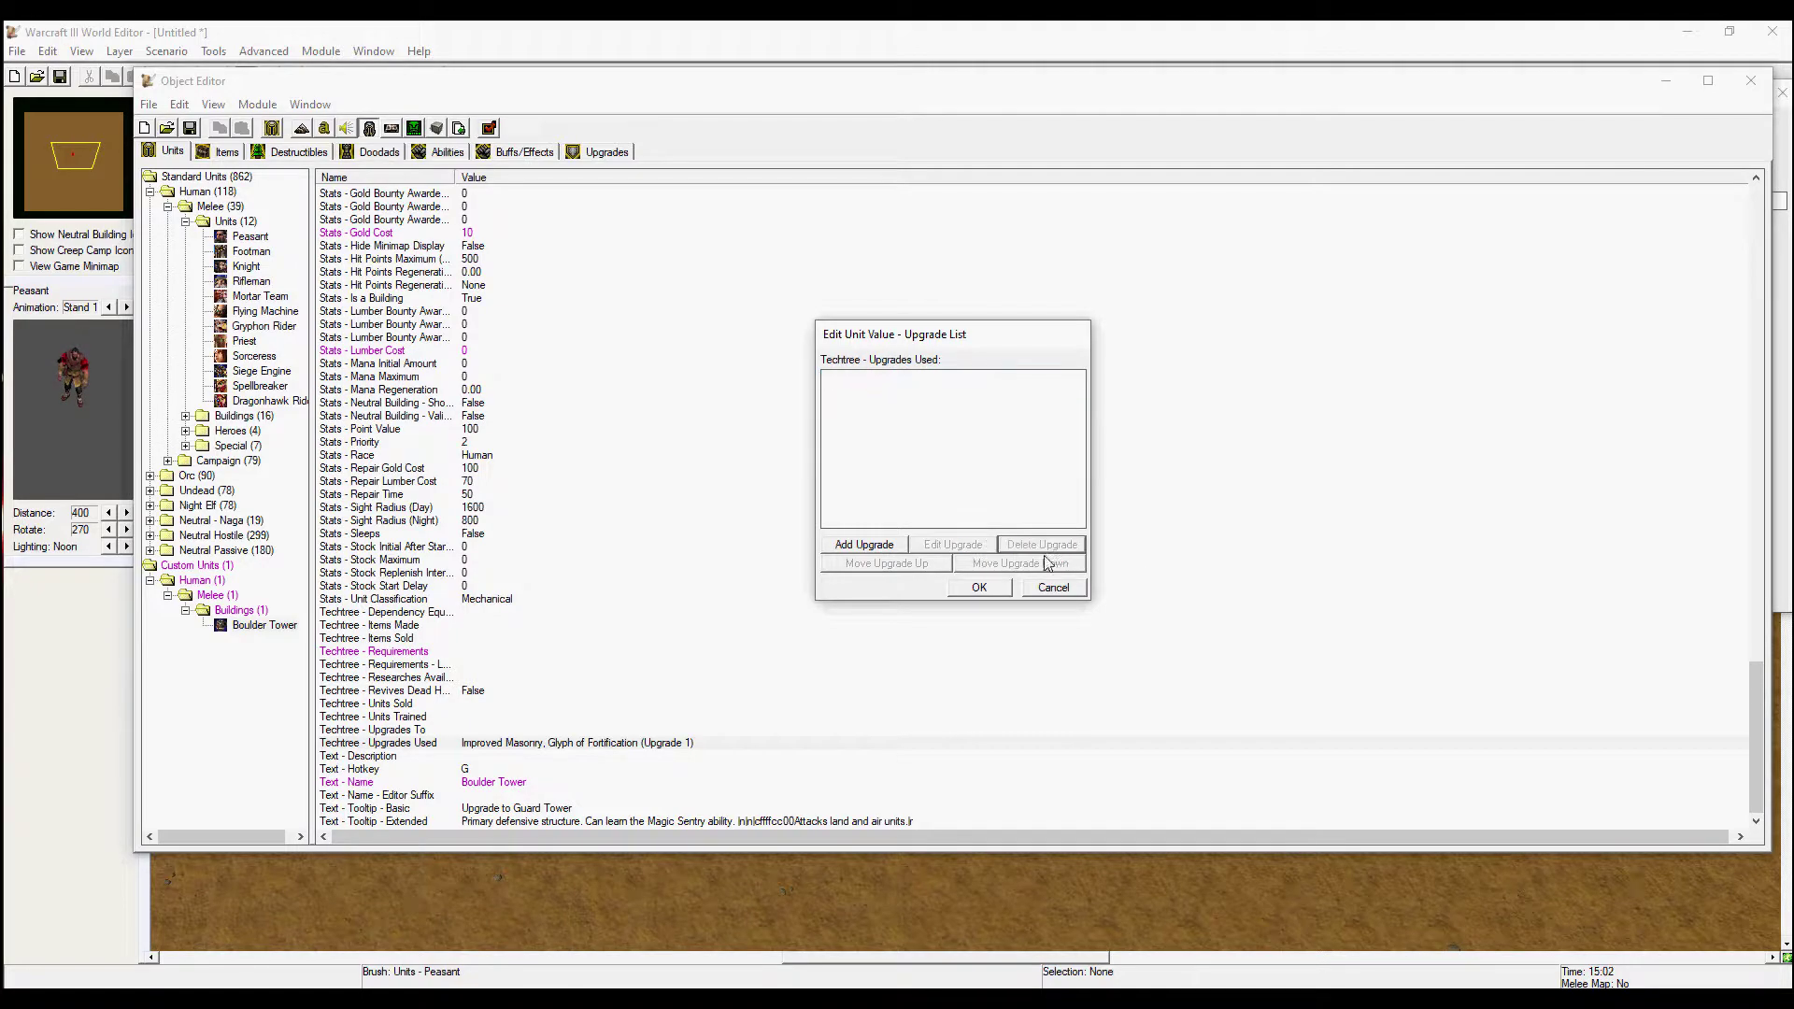
click(991, 586)
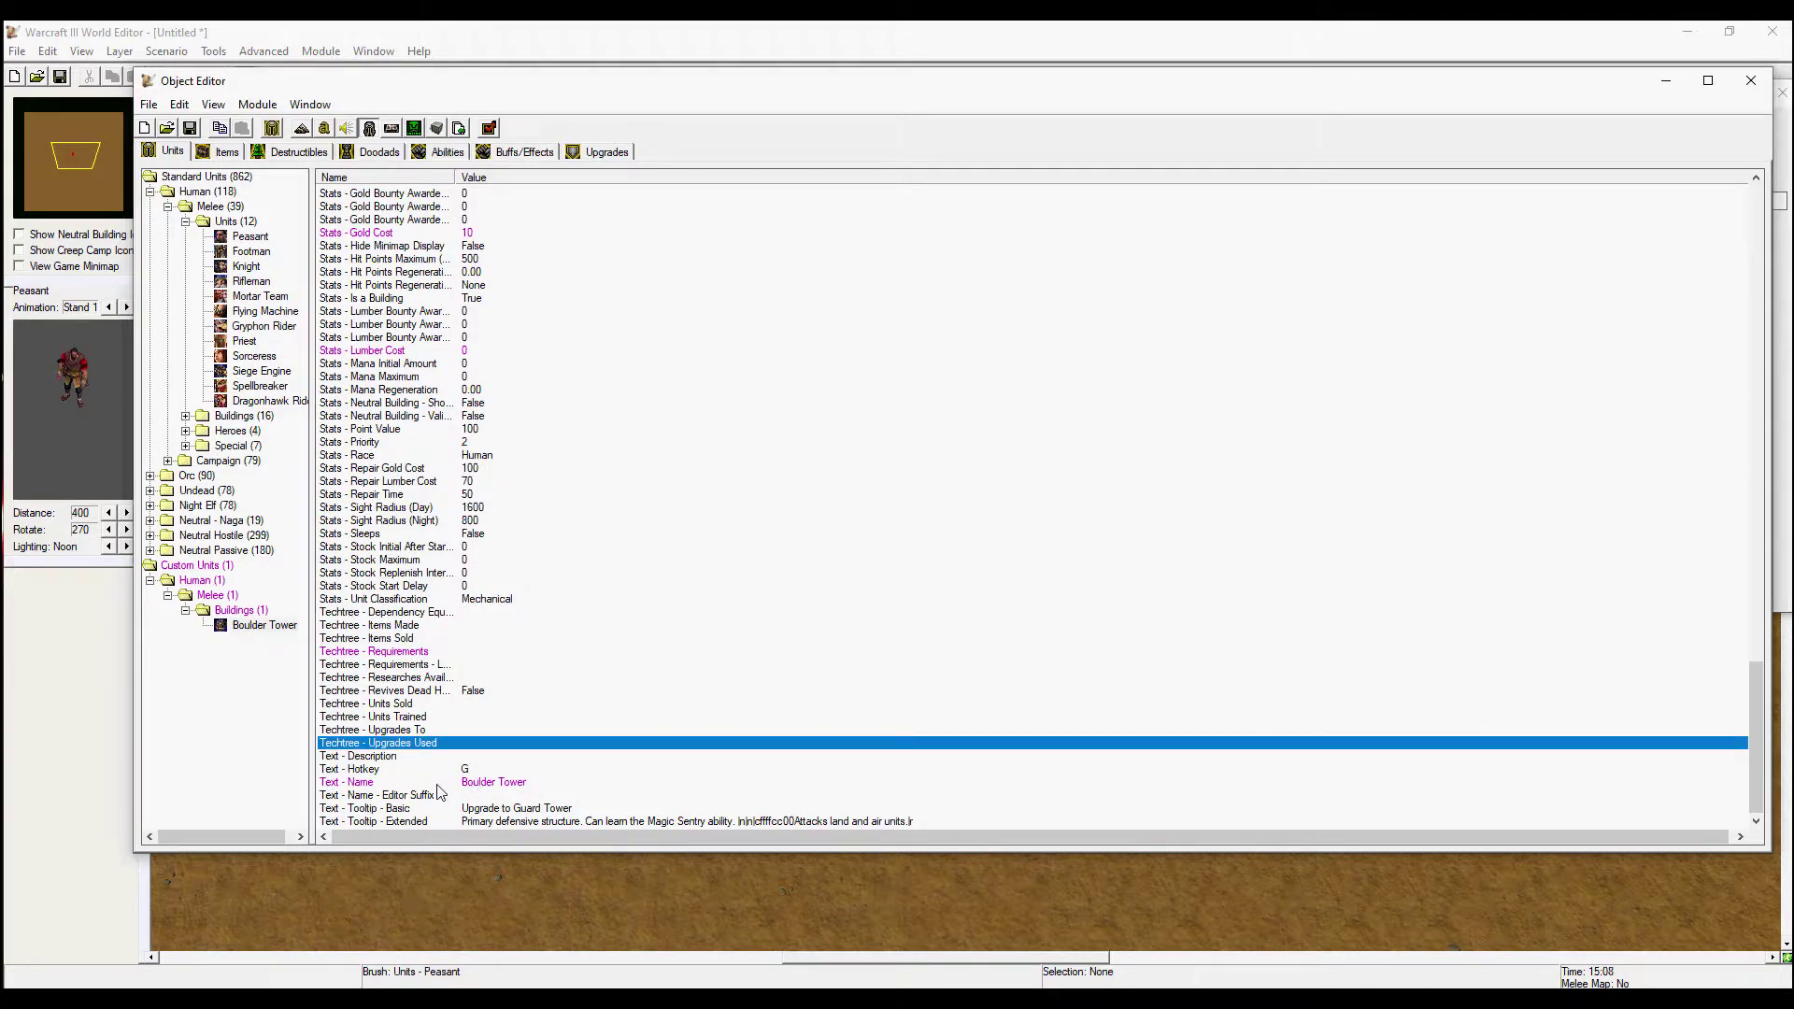
- Set the hotkey to B and the basic tooltip to 'Build Boulder Tower'
double_click(472, 771)
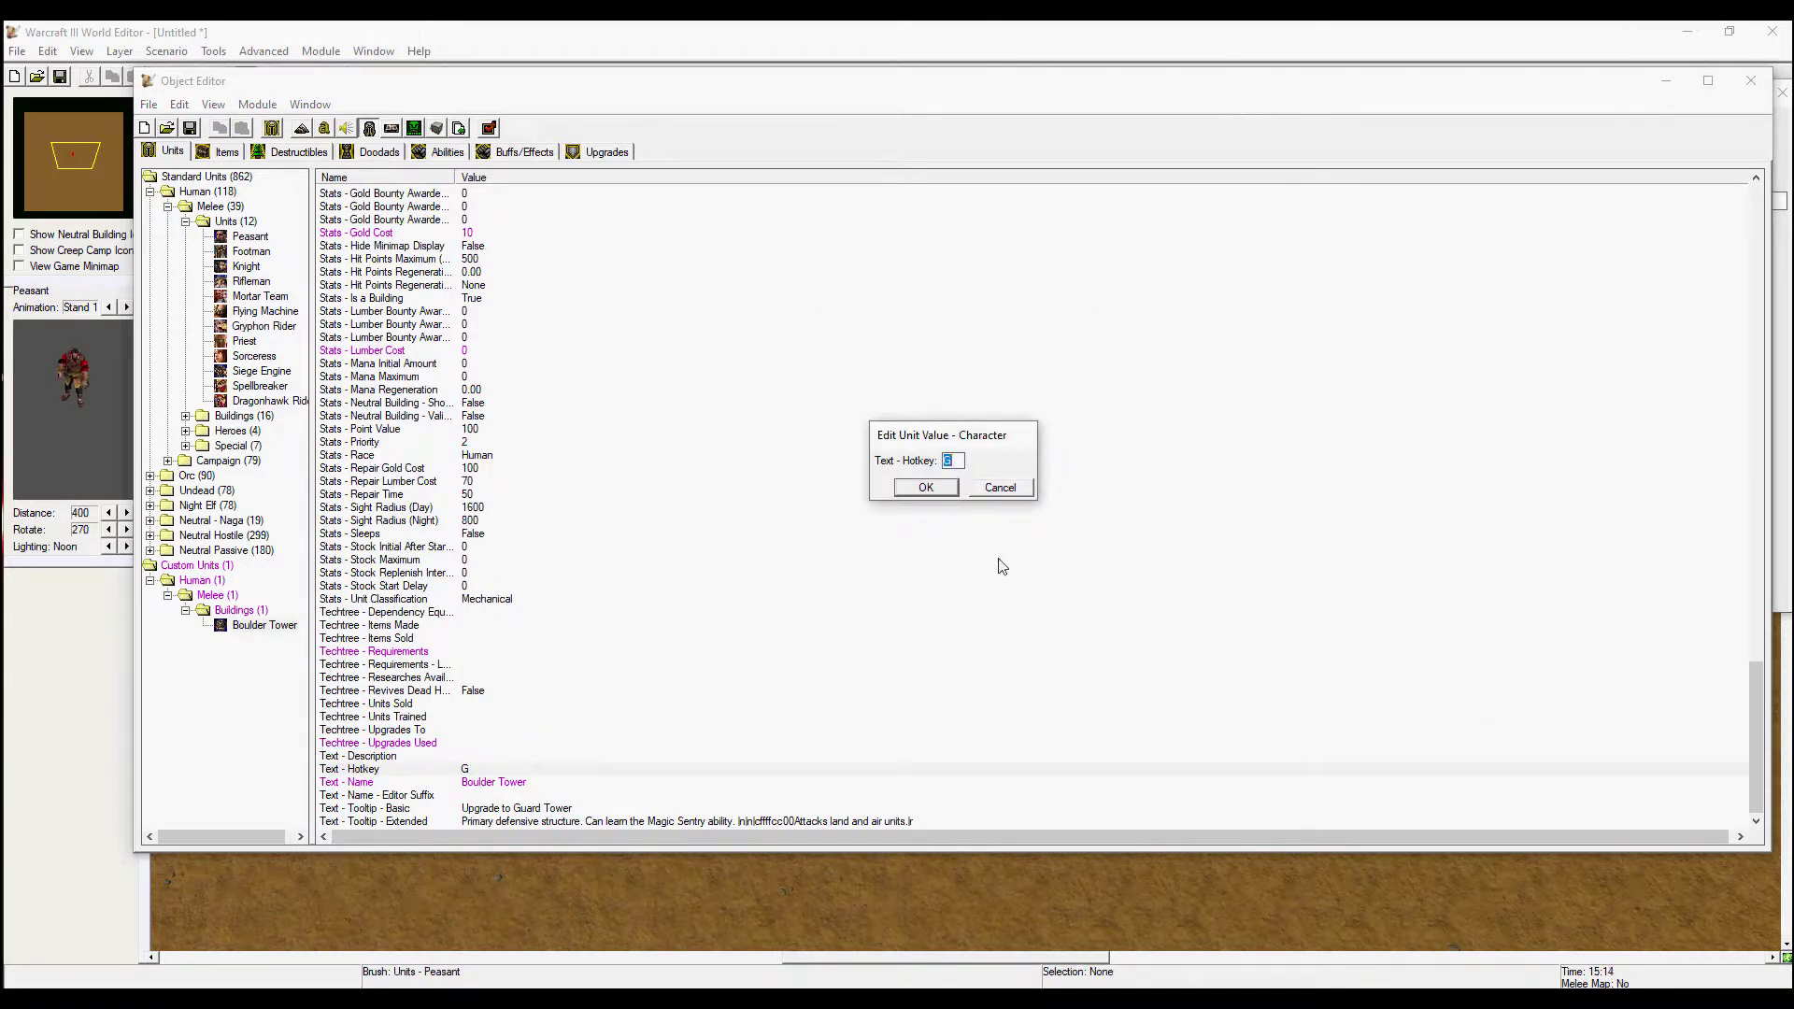
text(B)
click(927, 488)
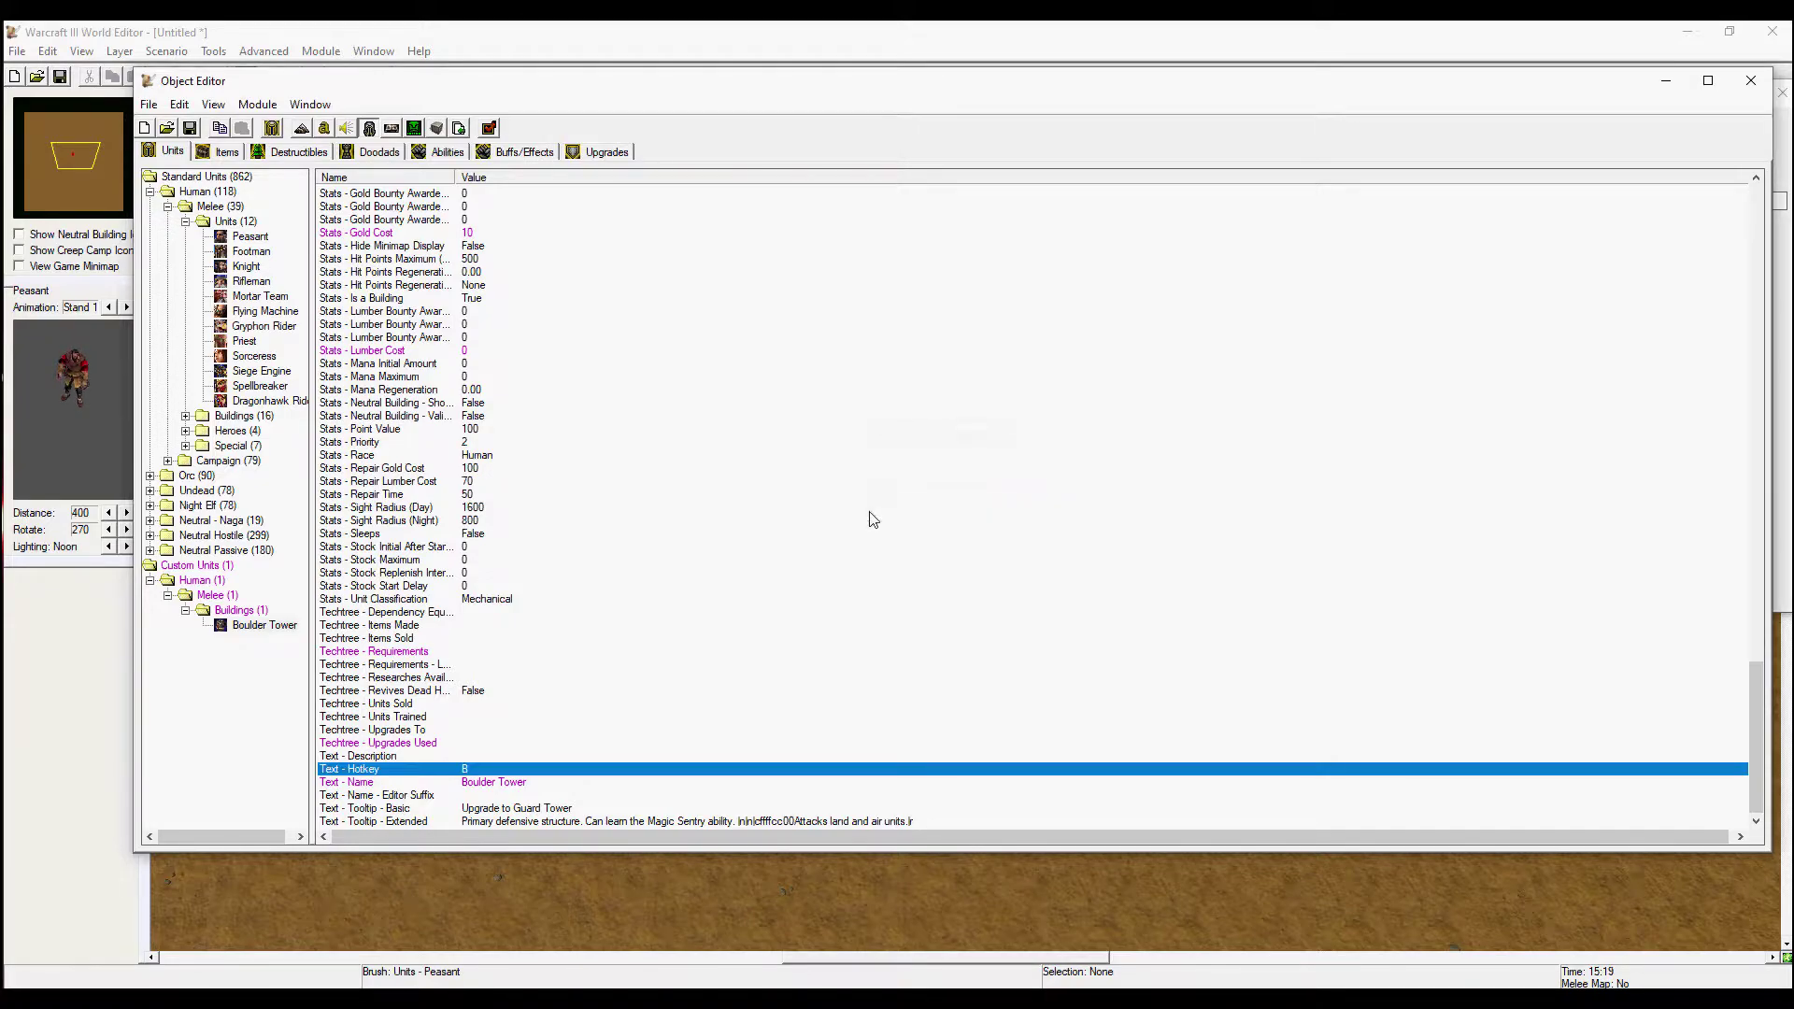
double_click(493, 809)
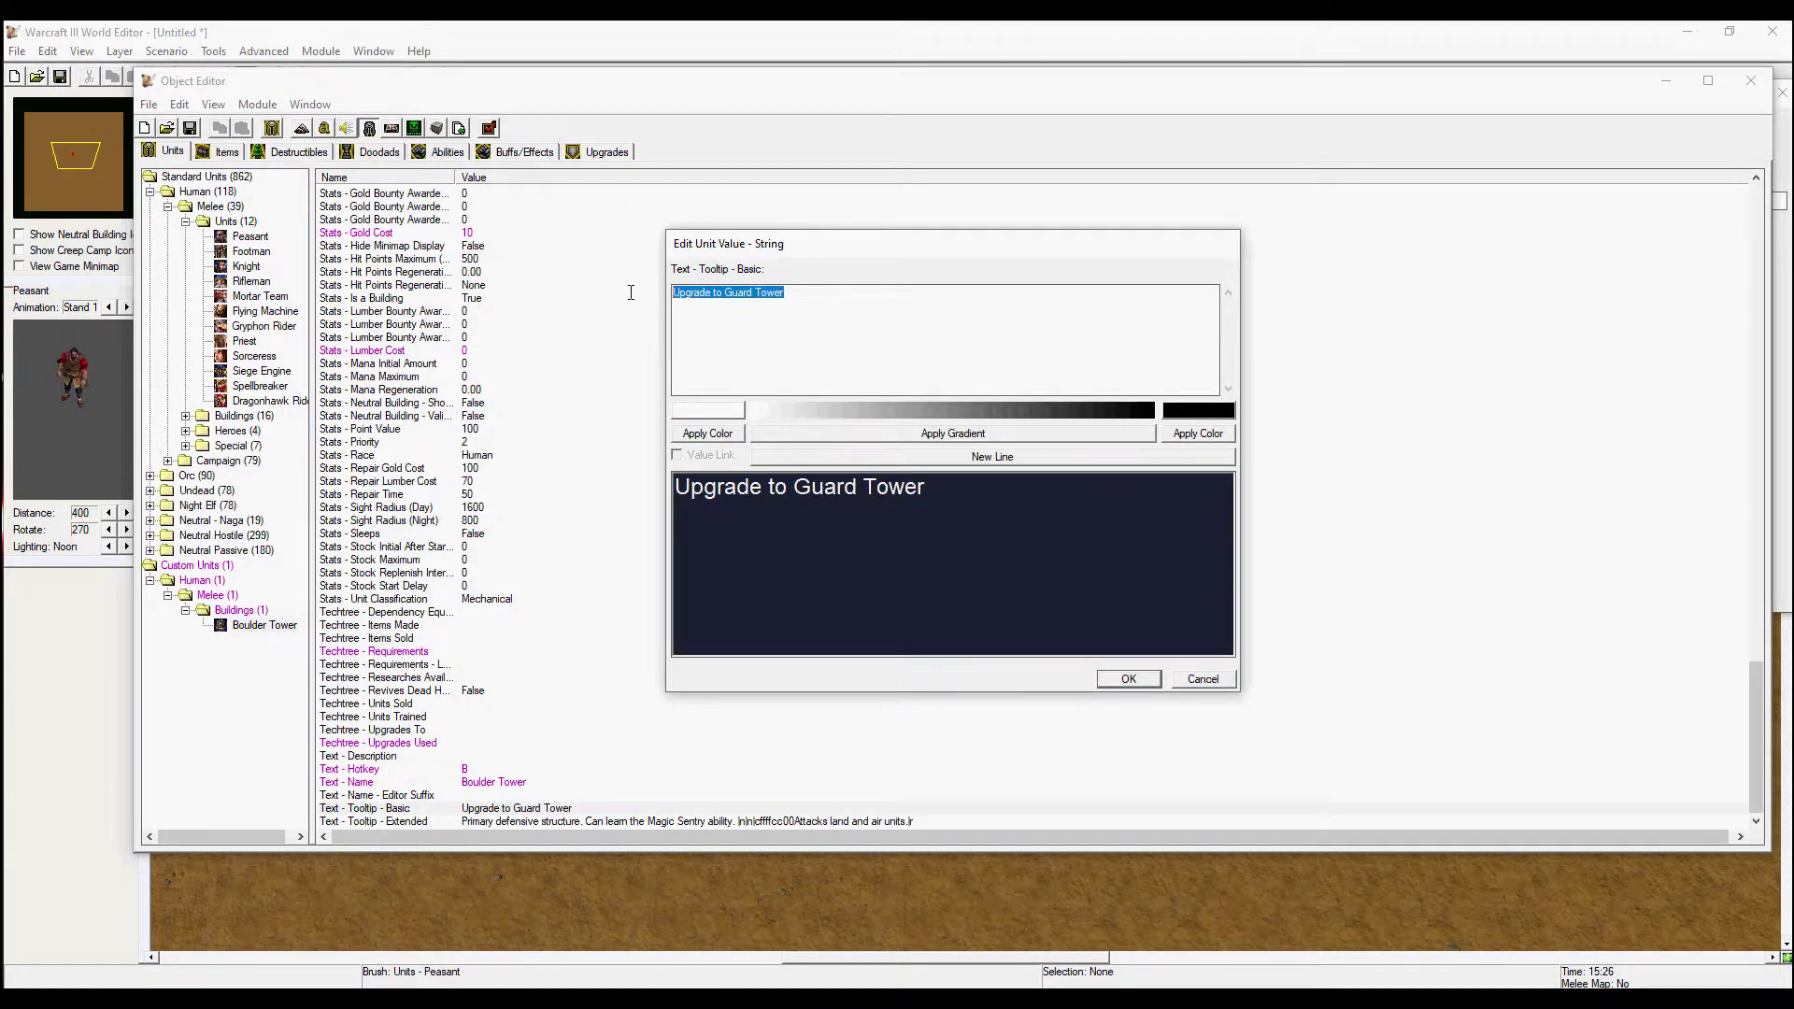
text(Build)
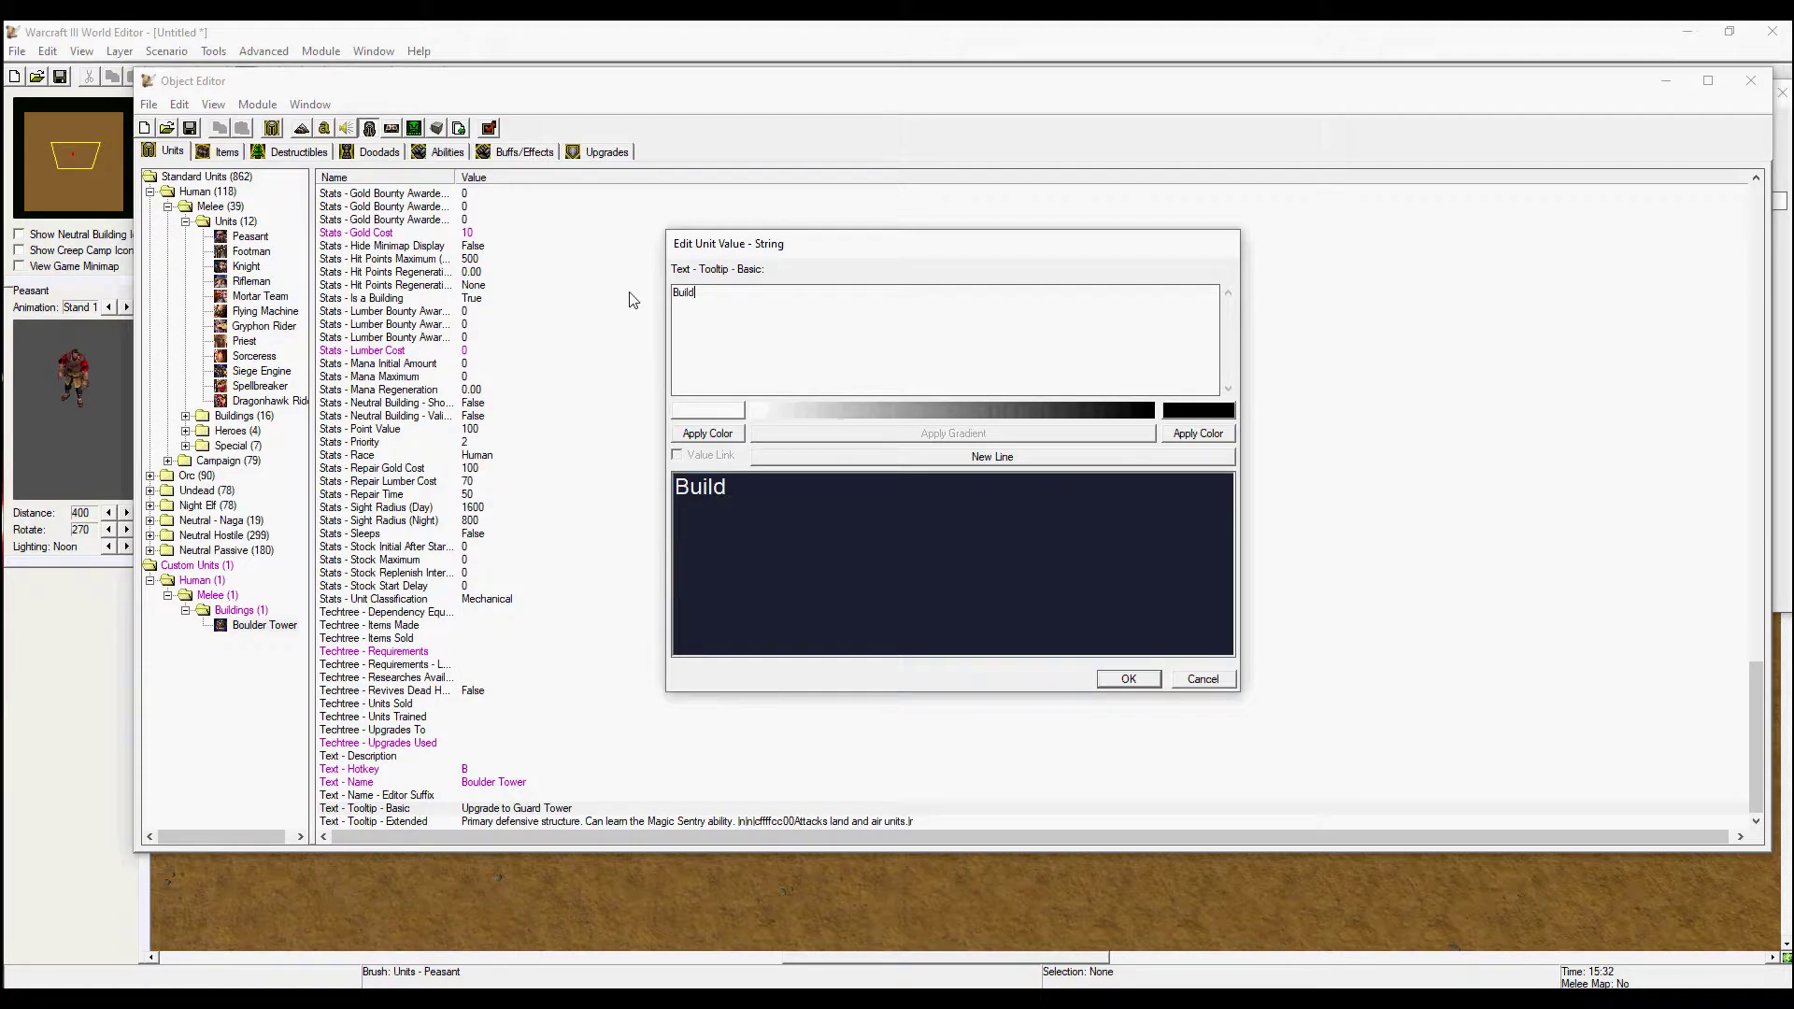
text( Boulder Tower)
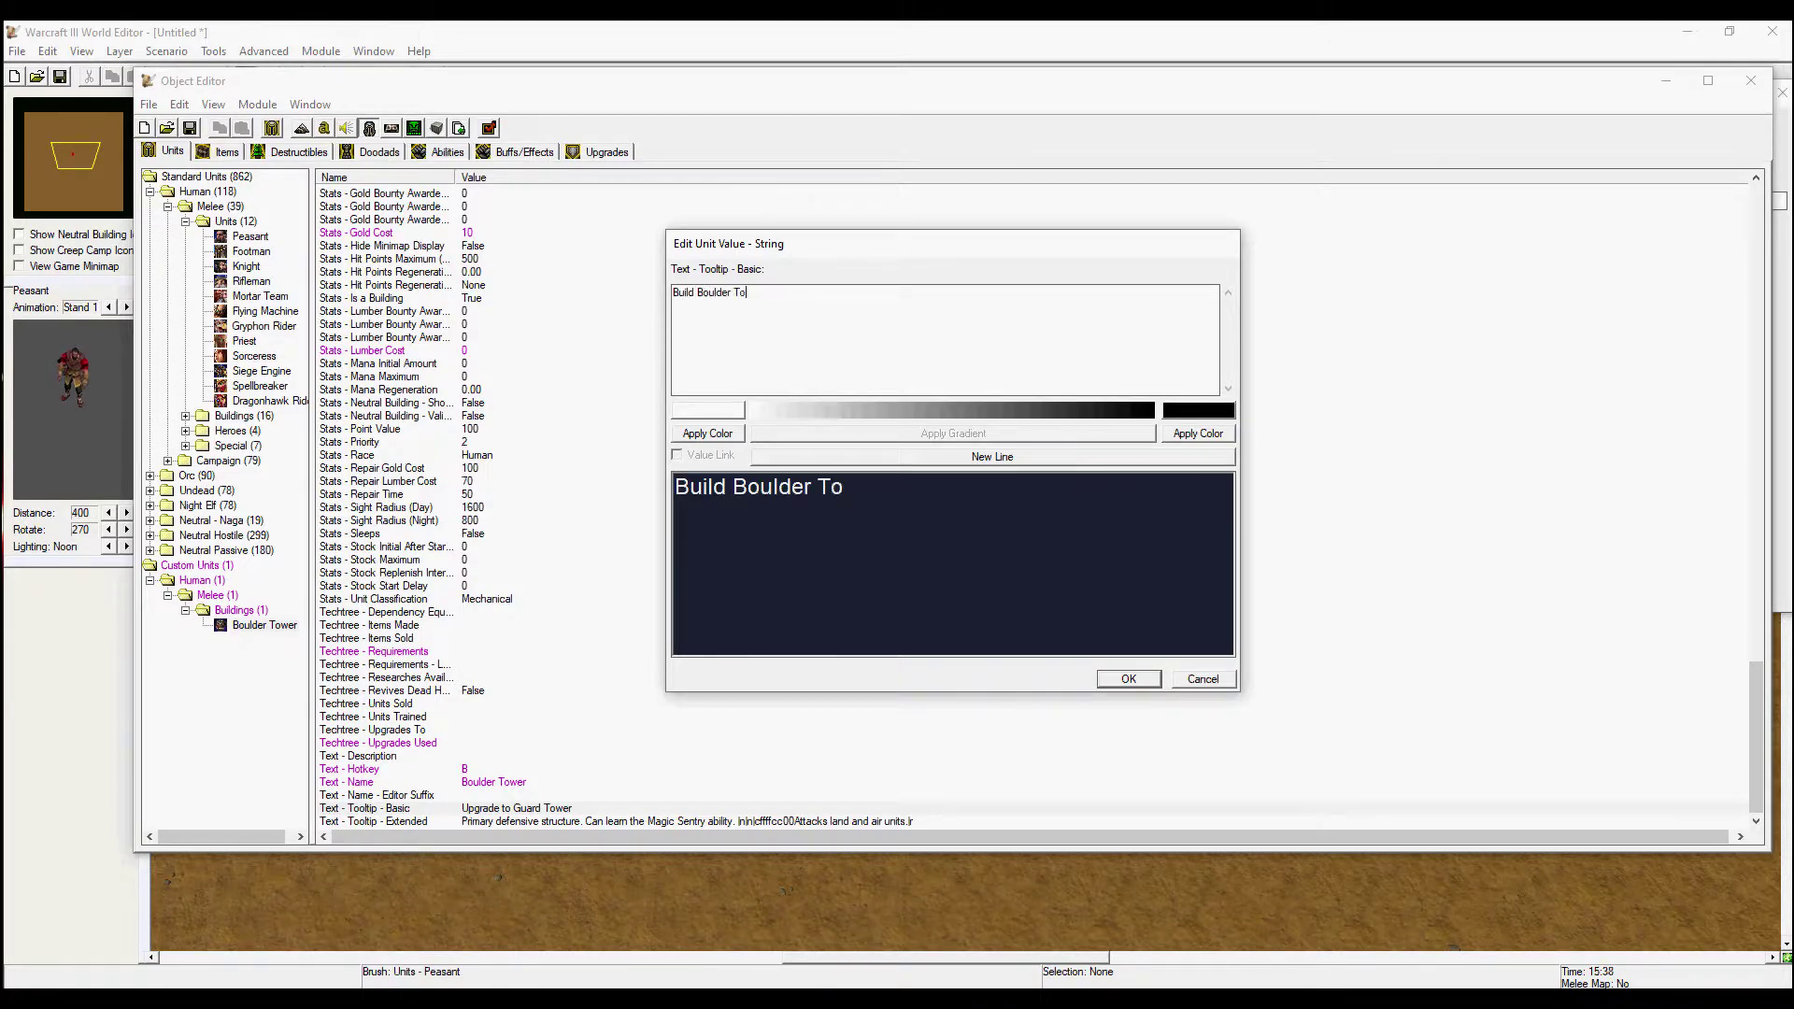
click(1129, 679)
- Set the extended tooltip to 'This tower throw out boulders to damage enemies'
double_click(539, 822)
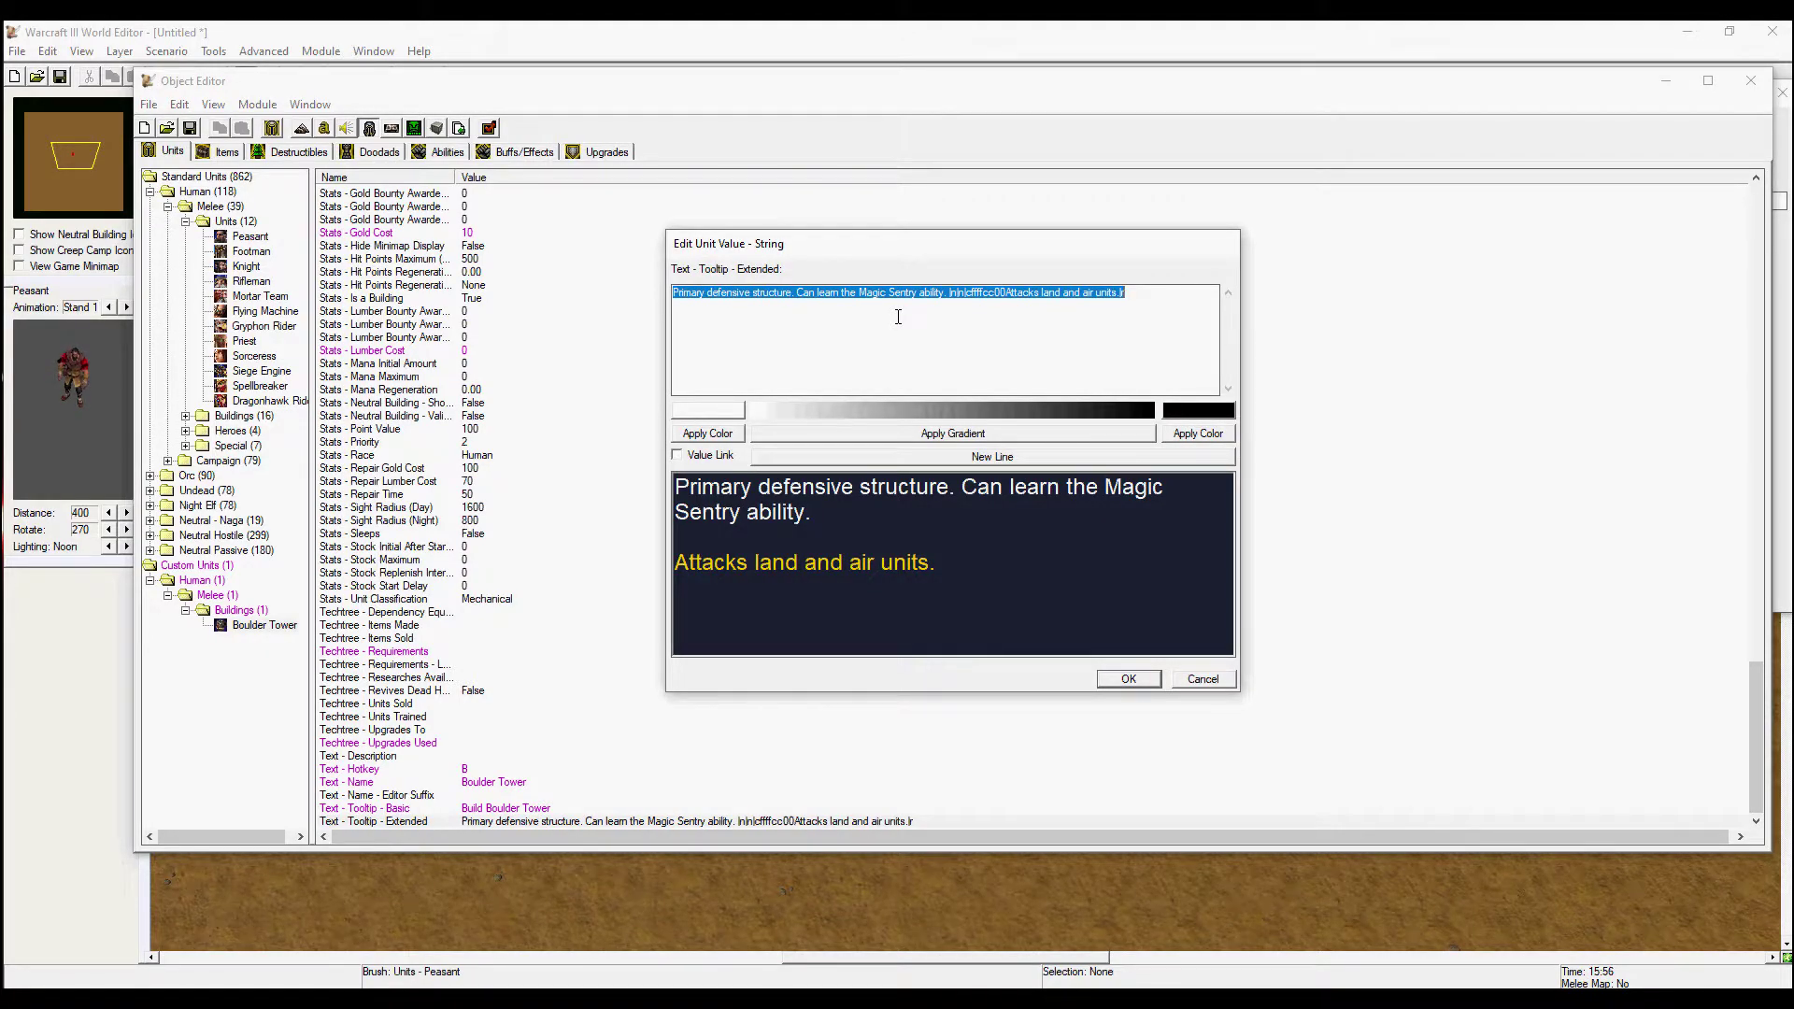
text(This tower t)
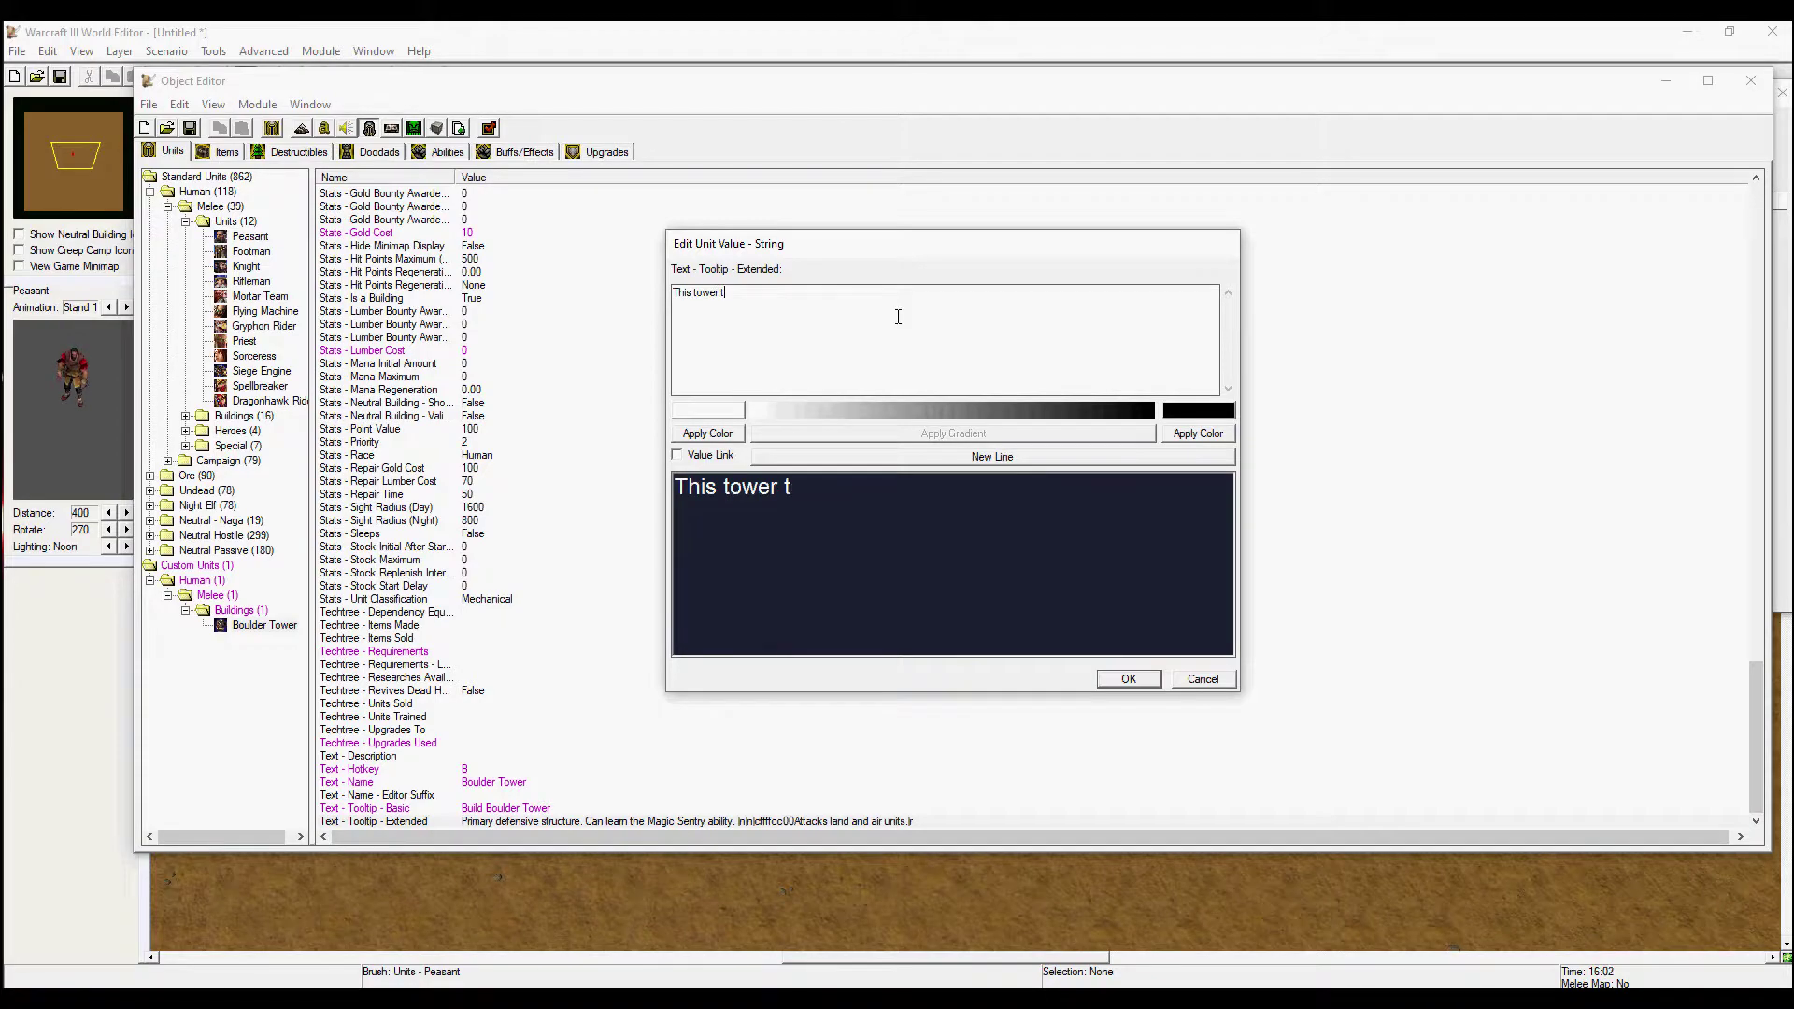
text(hrow out boulders to)
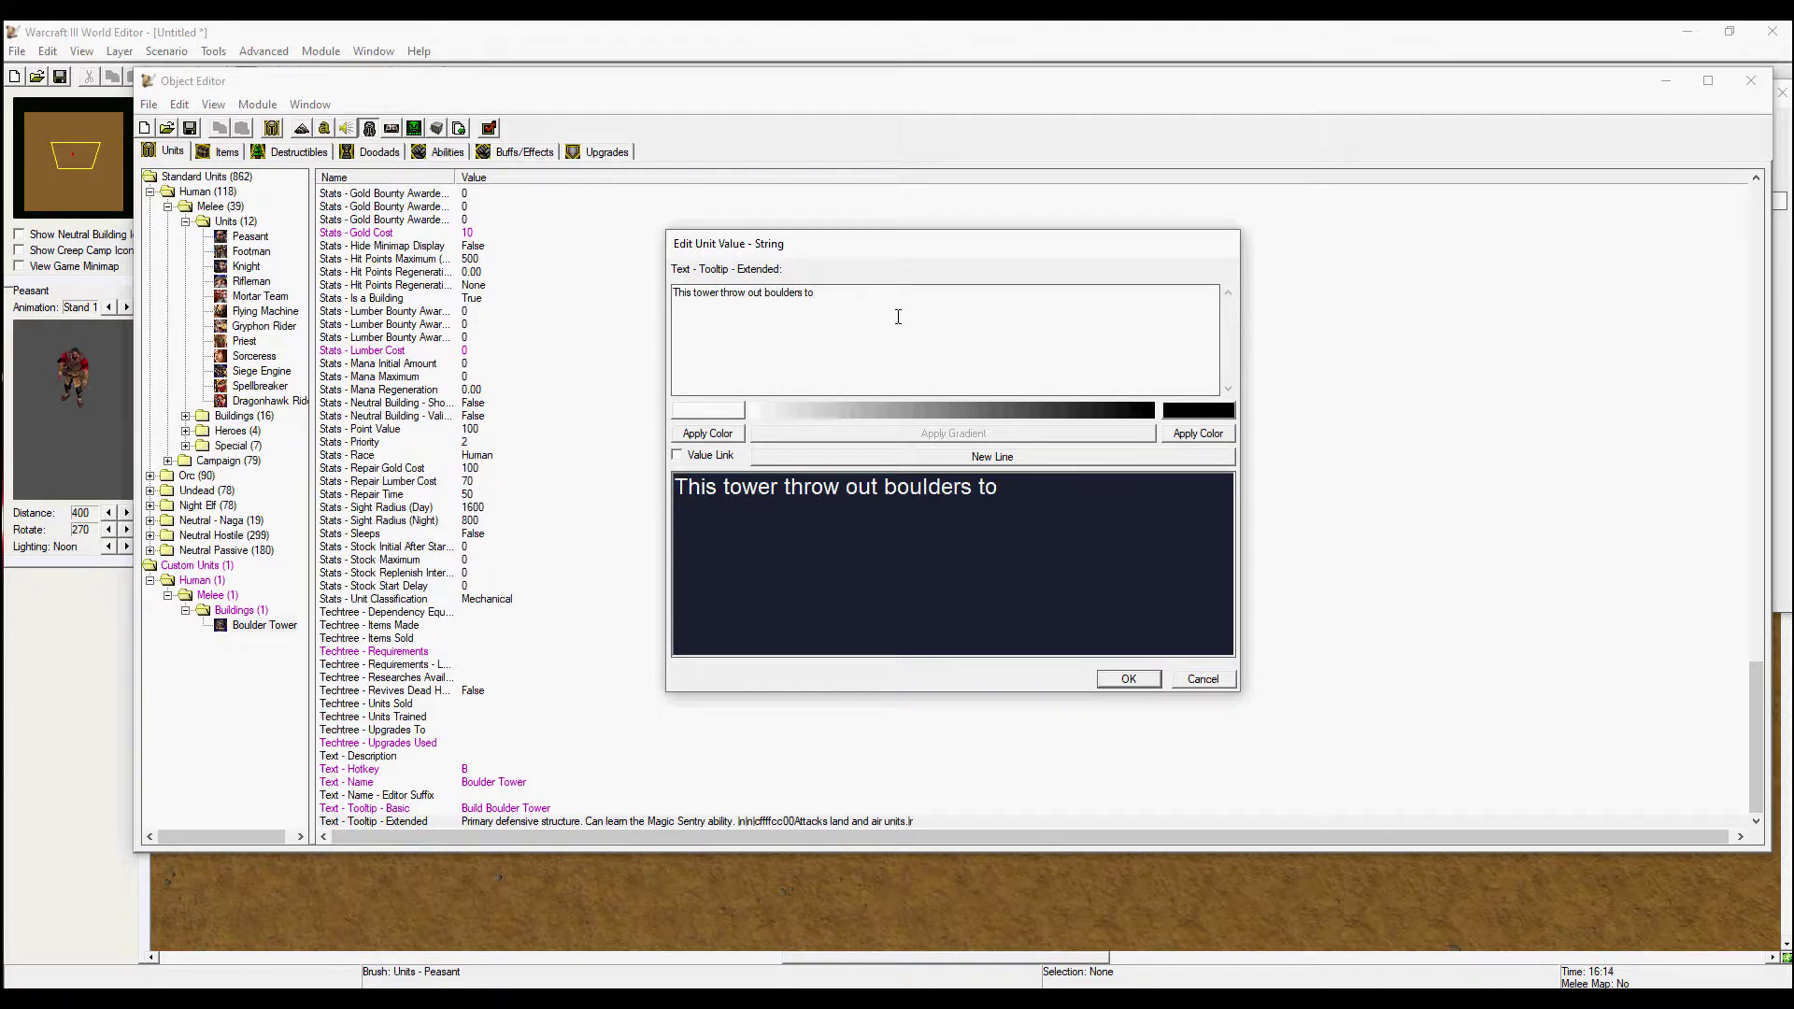
text( damage enemies.)
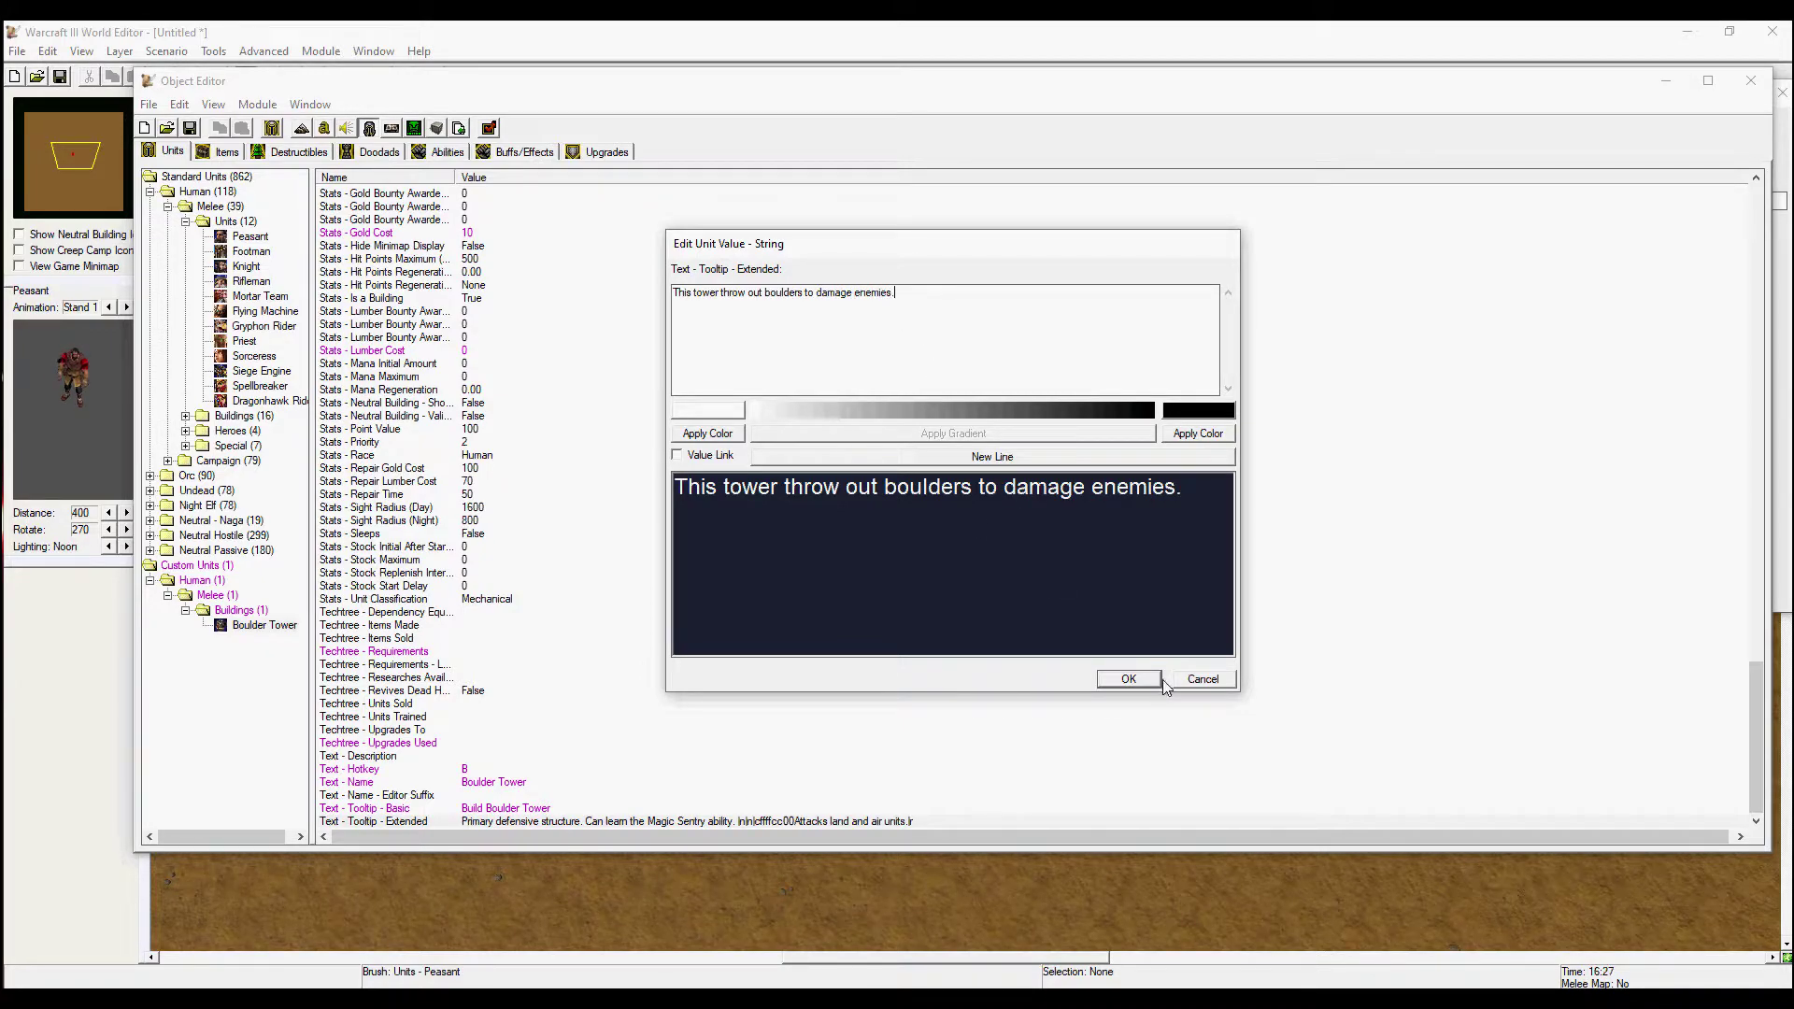
click(1148, 684)
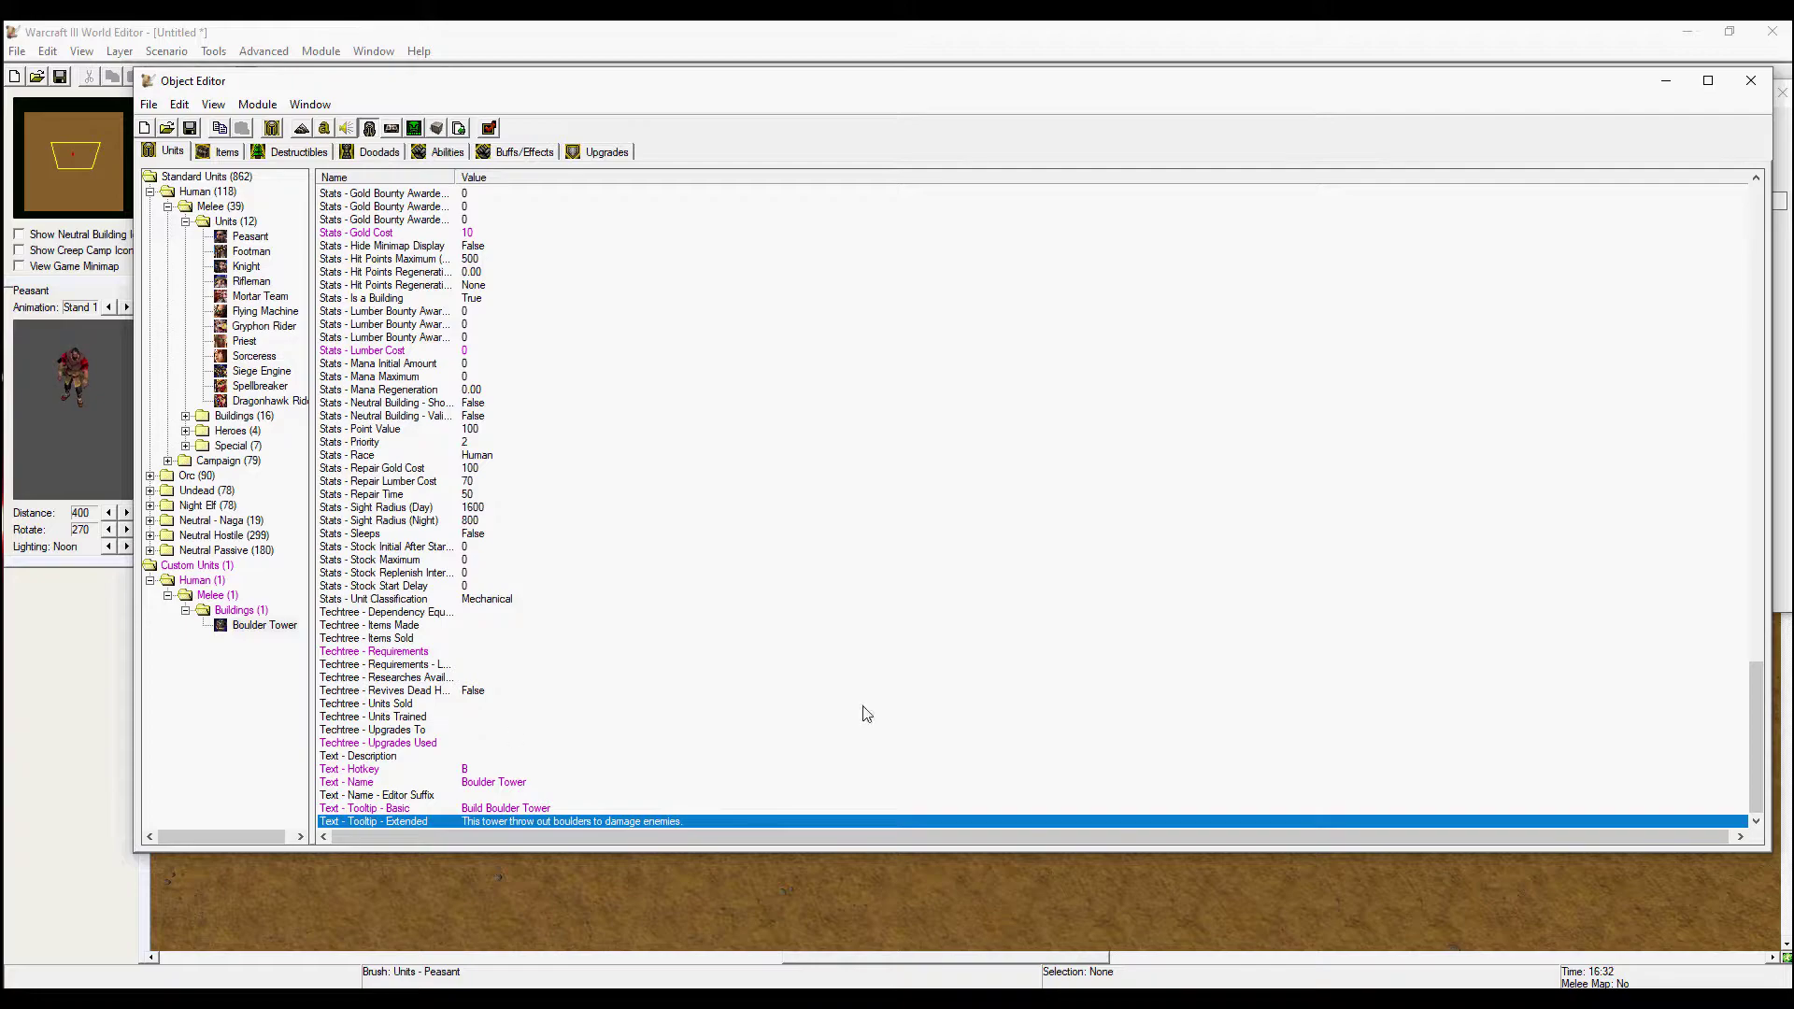
drag(1757, 702, 1744, 600)
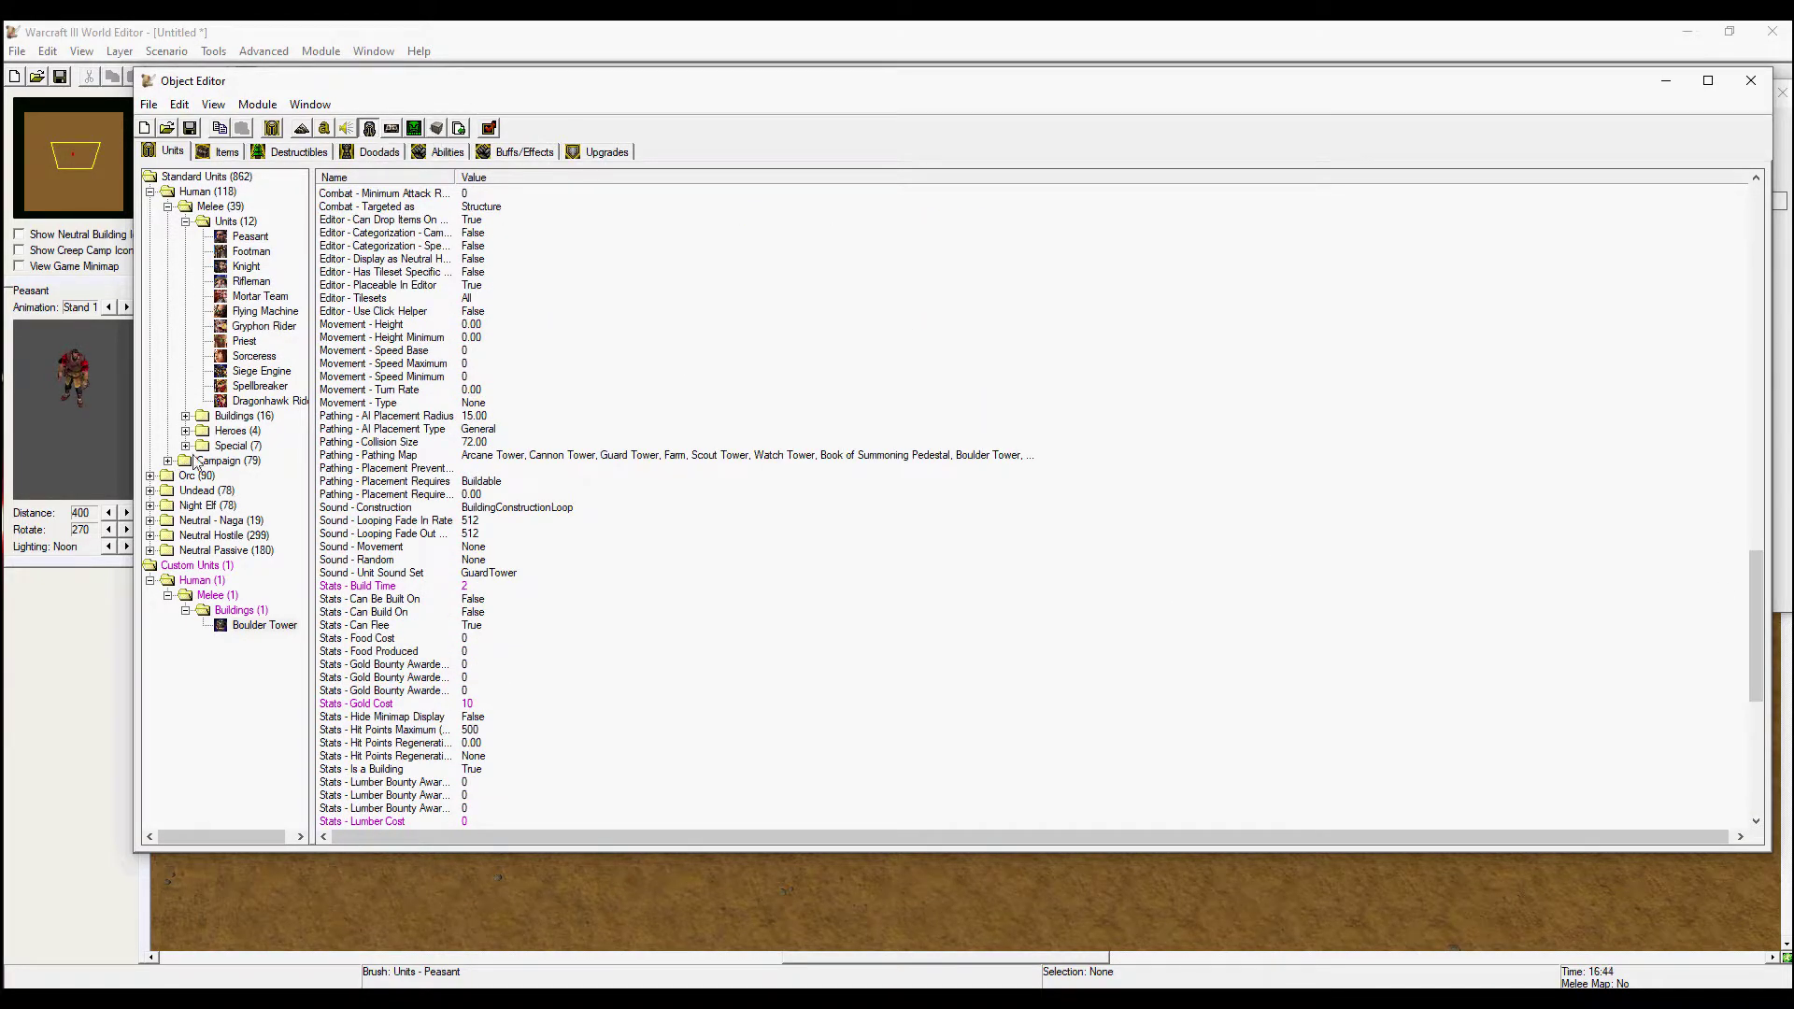
- Create a Peasant-based custom unit named Guard Tower, accepting the suggested object ID
click(272, 129)
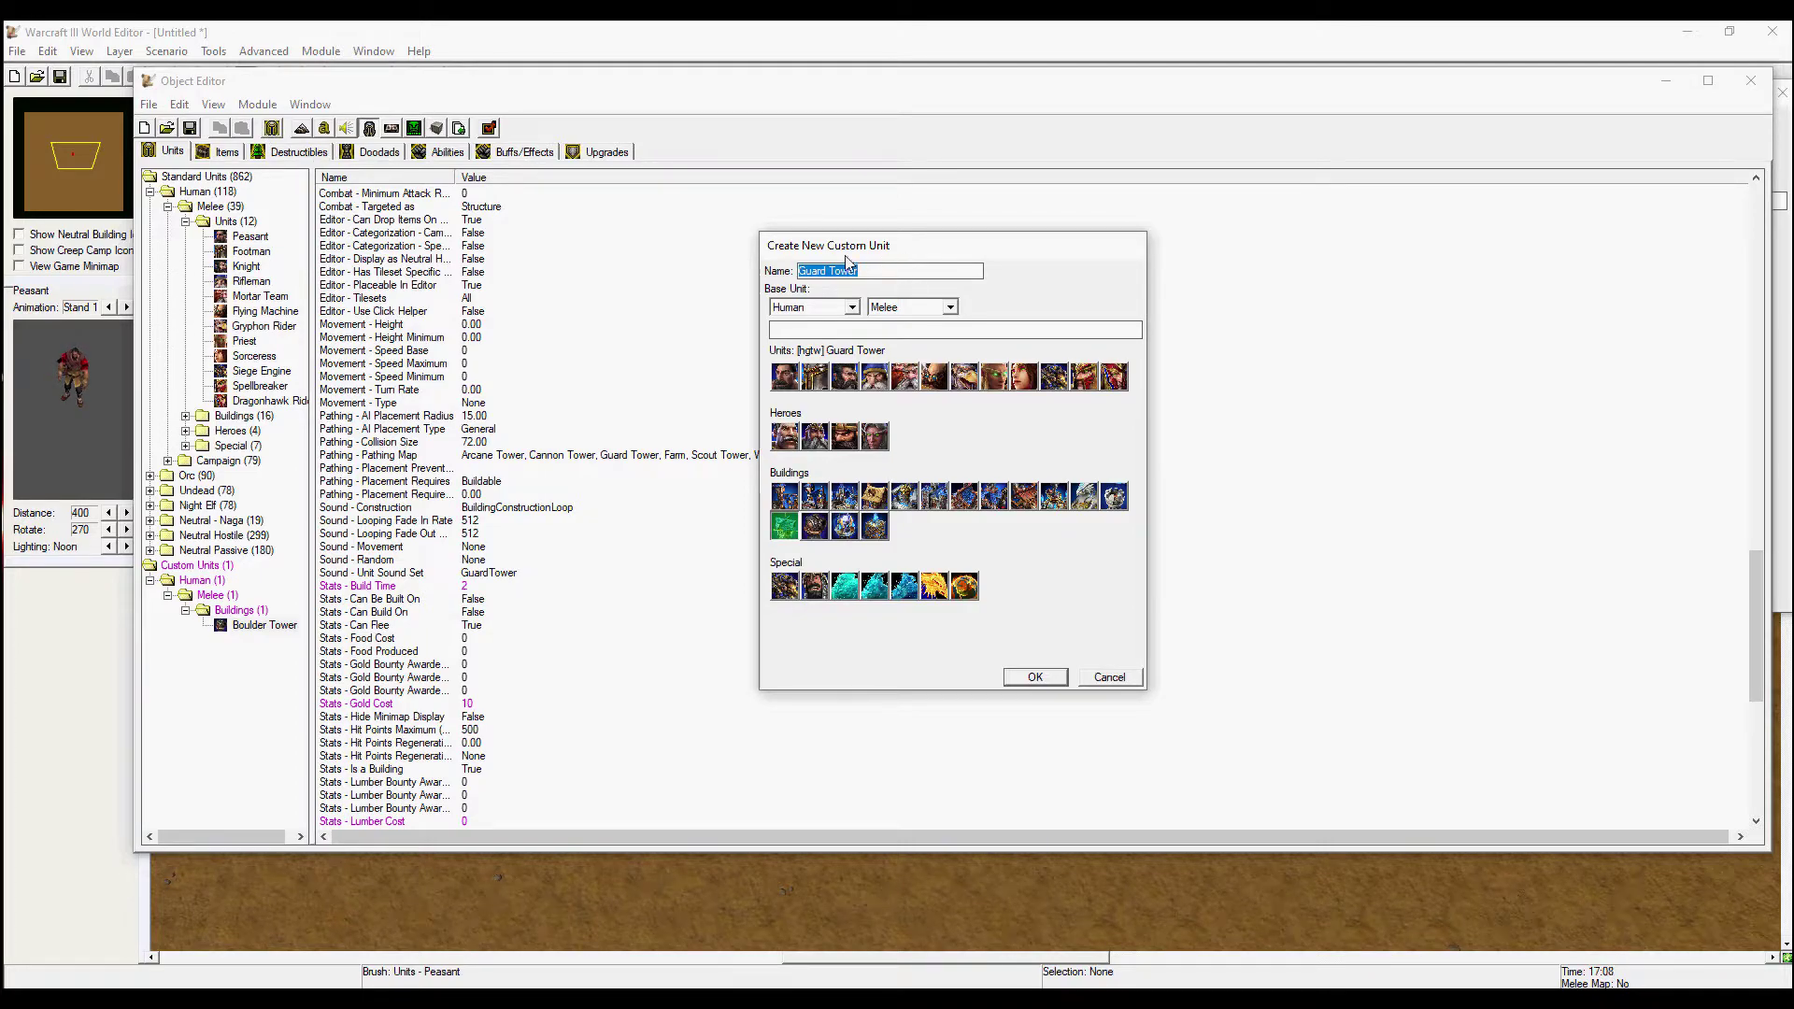
click(783, 377)
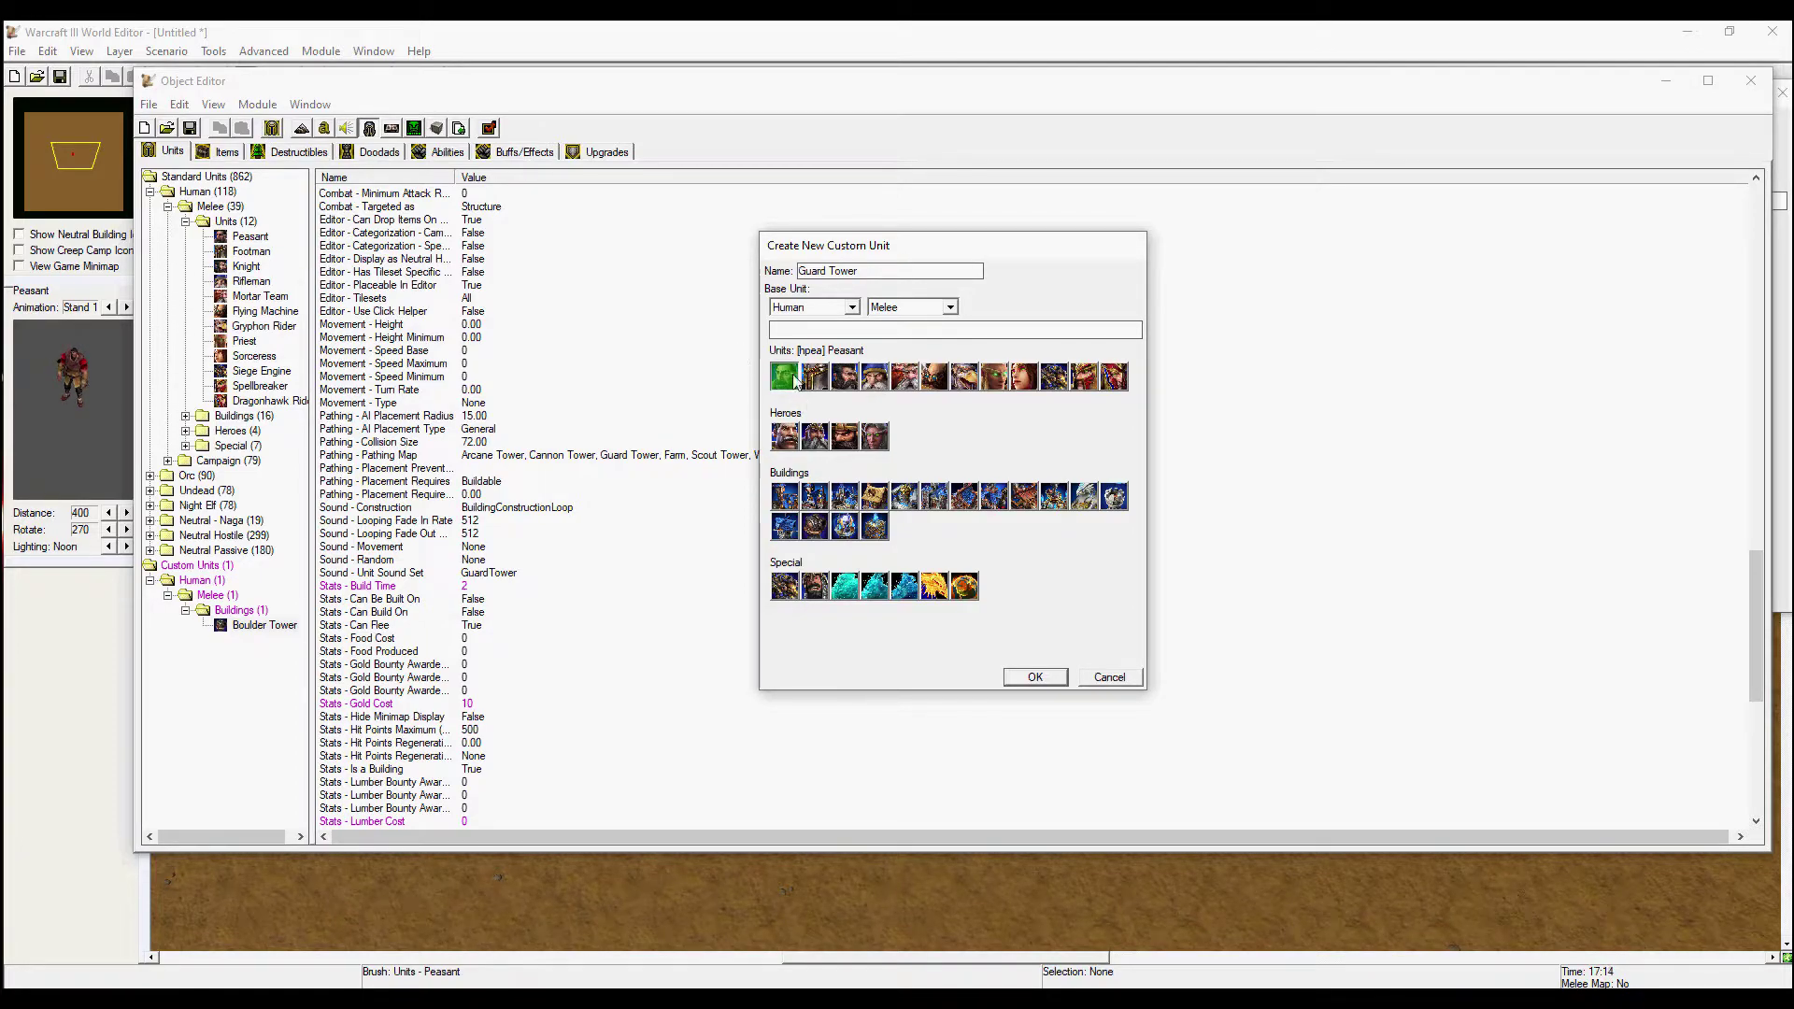
click(1035, 678)
click(1054, 676)
click(953, 505)
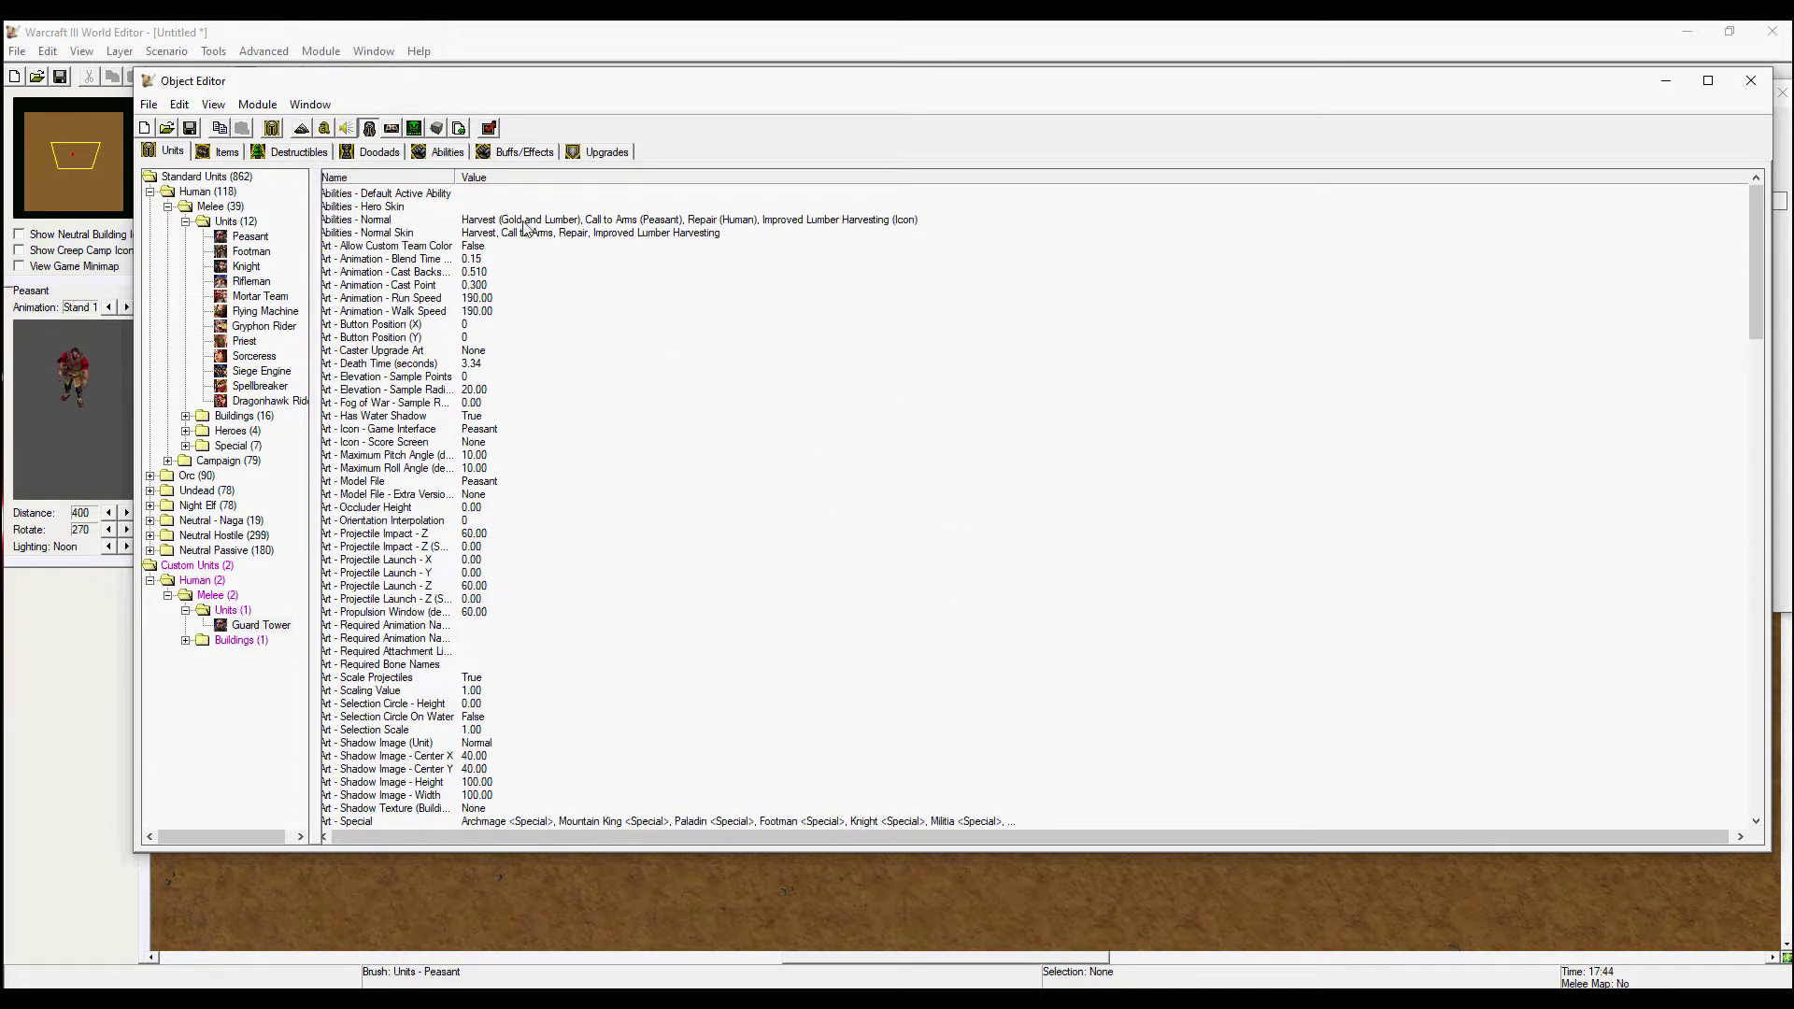
- Remove Harvest, Call to Arms and Improved Lumber Harvesting from the normal abilities, leaving Repair
double_click(428, 220)
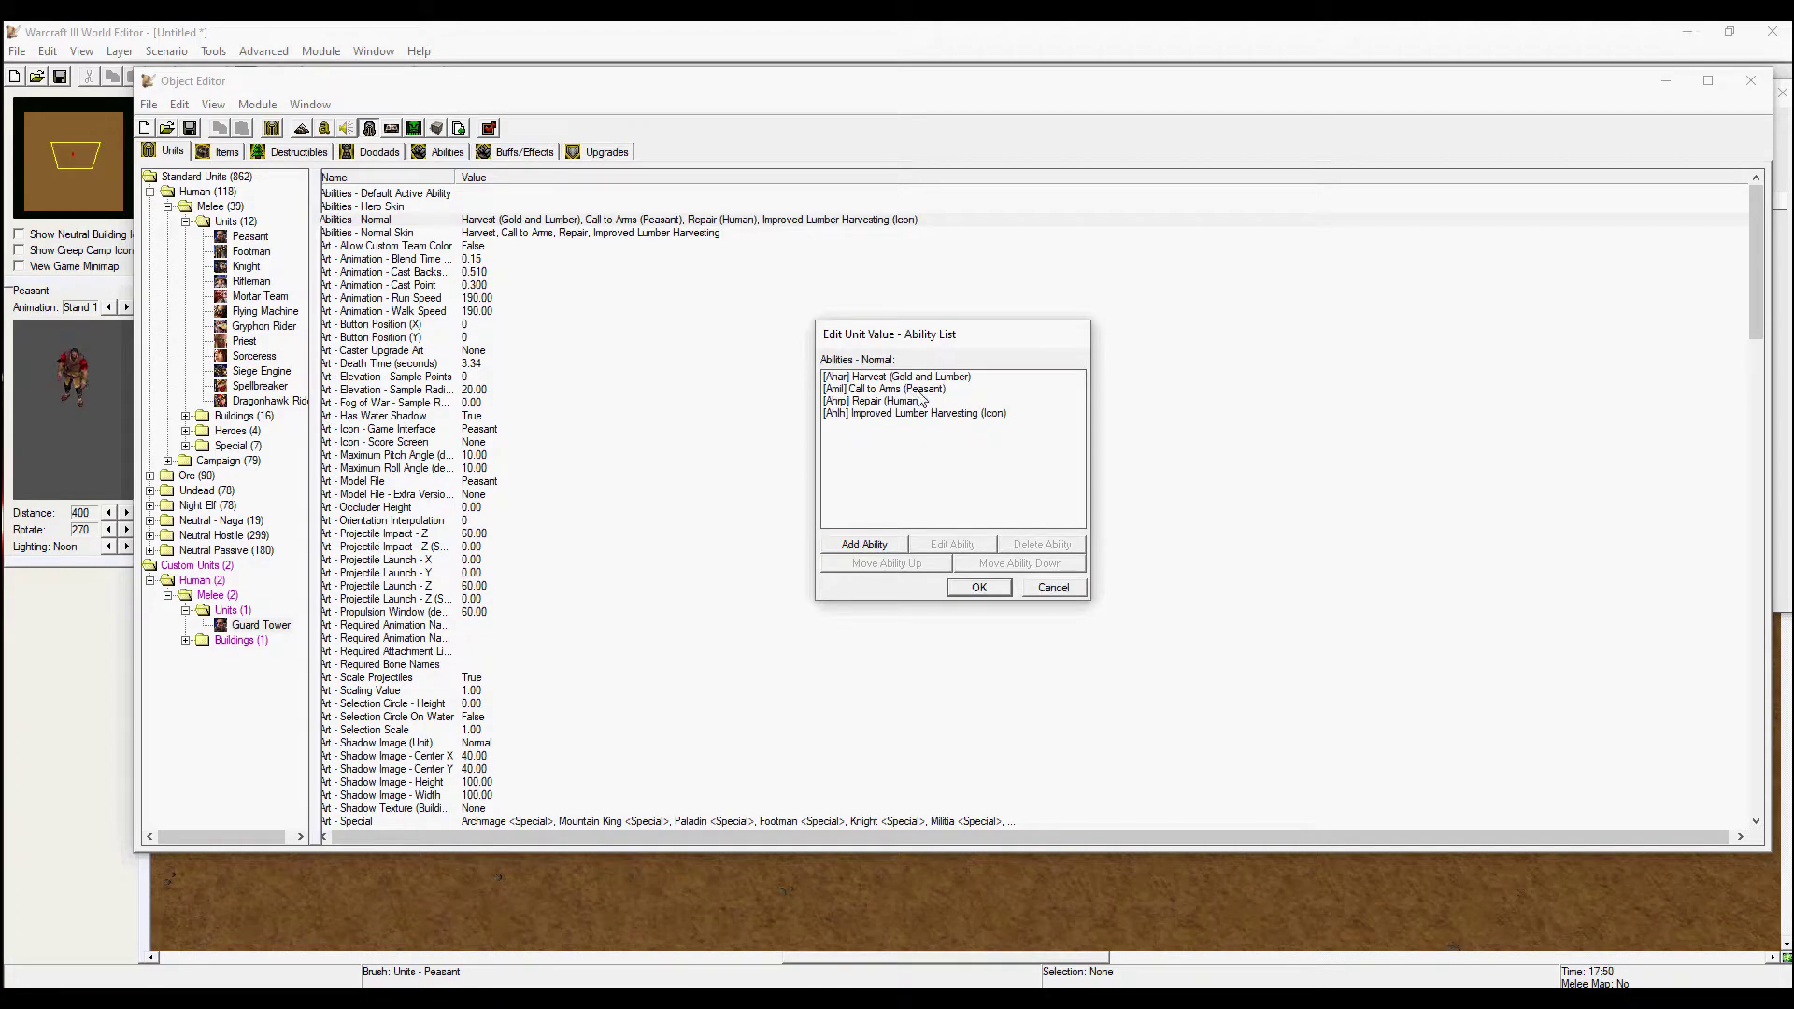
click(885, 403)
click(899, 376)
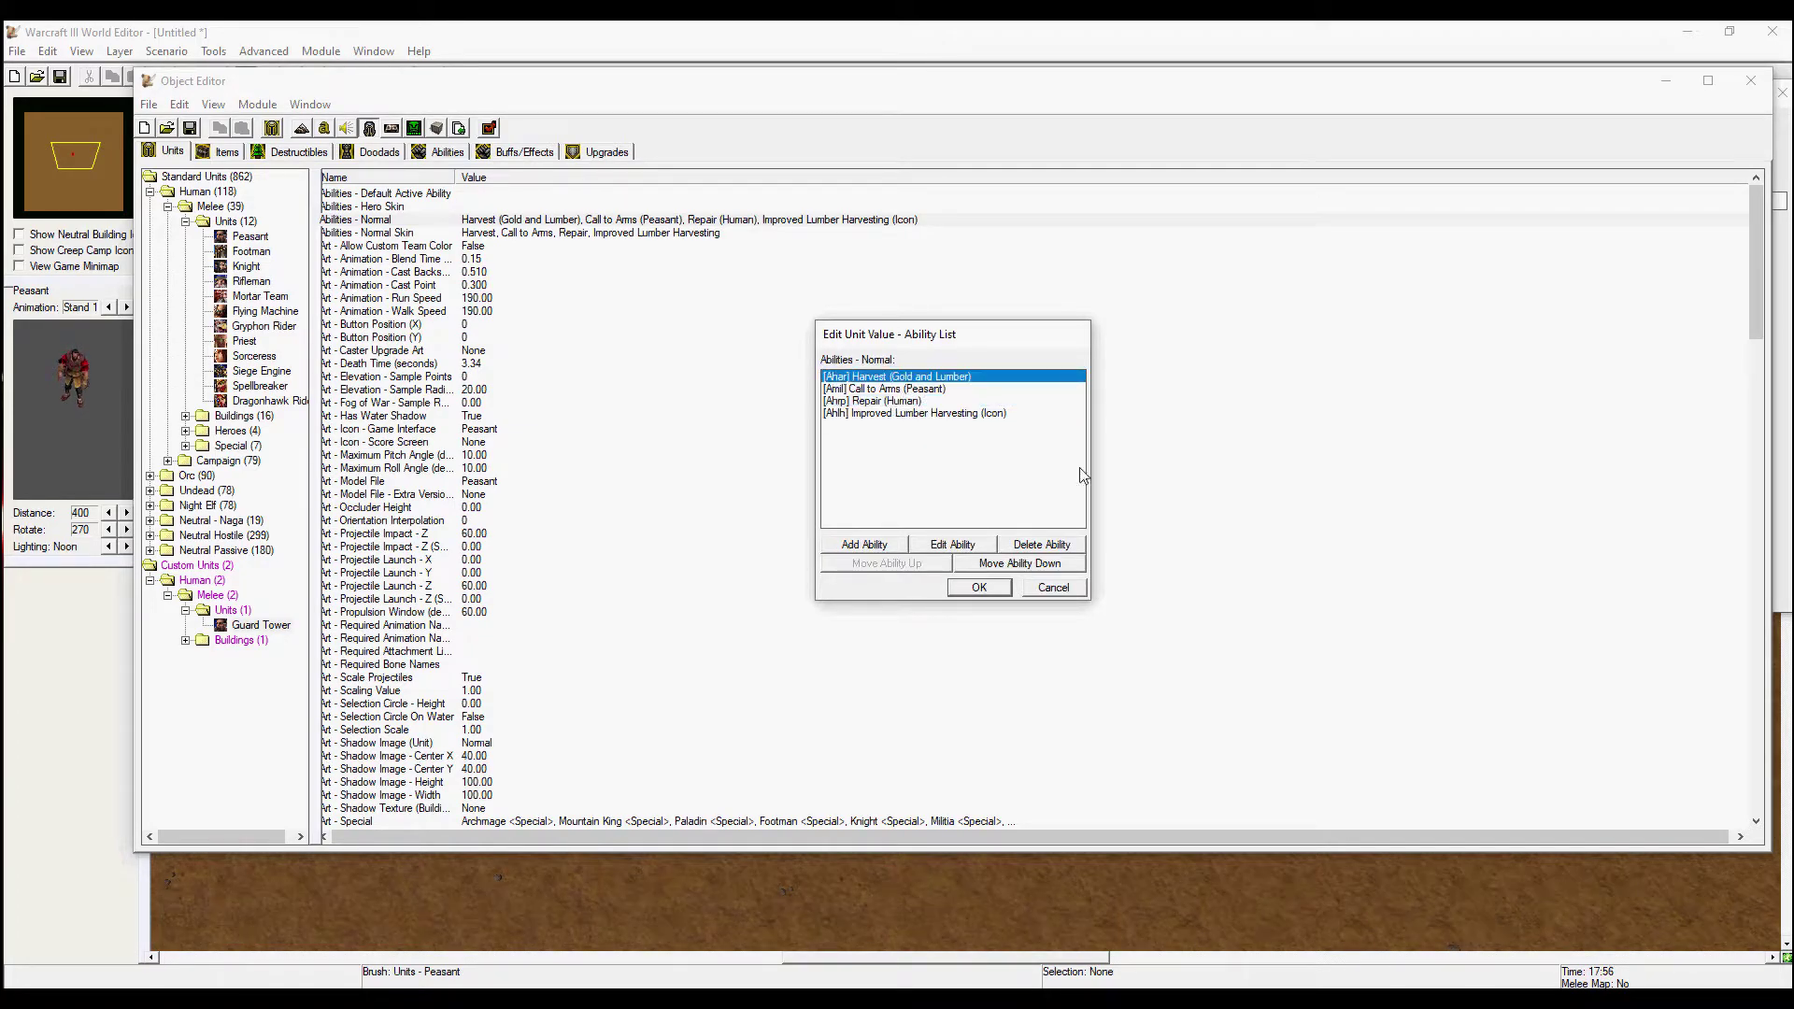
click(1073, 546)
click(1072, 545)
click(923, 389)
click(1041, 545)
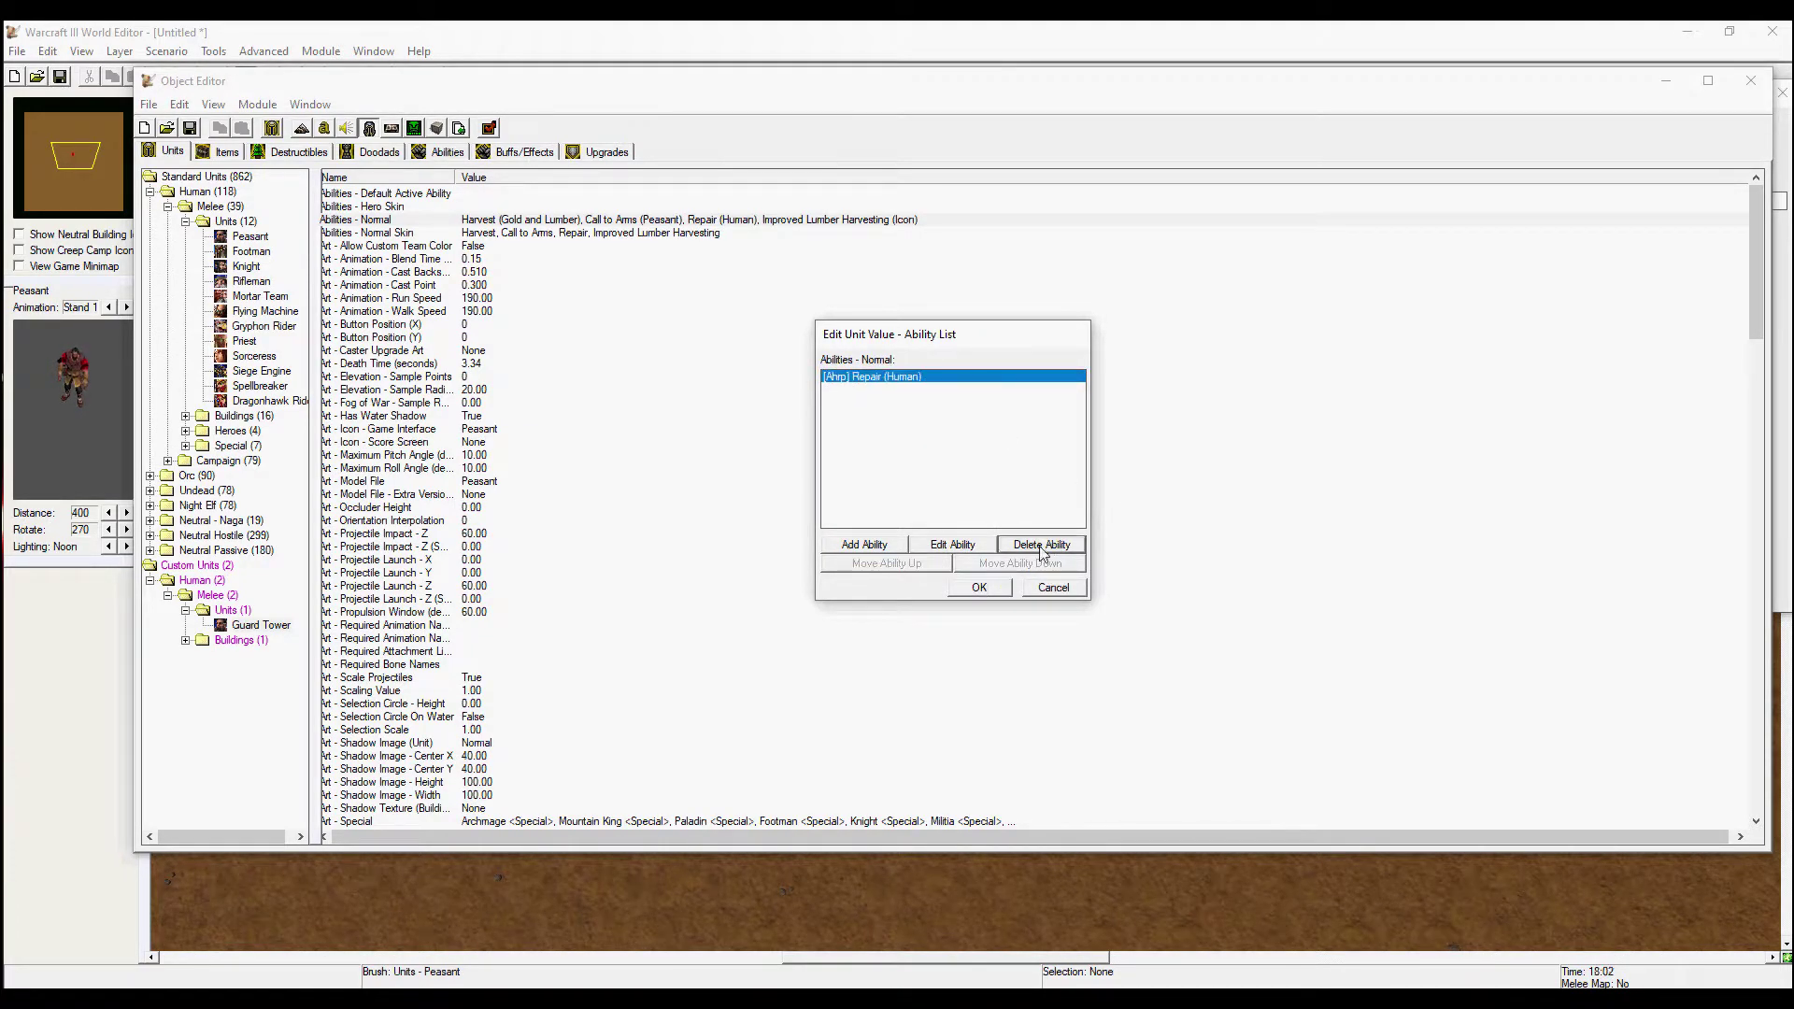
click(978, 587)
- Remove the same three entries from the ability skins so only Repair remains
double_click(573, 238)
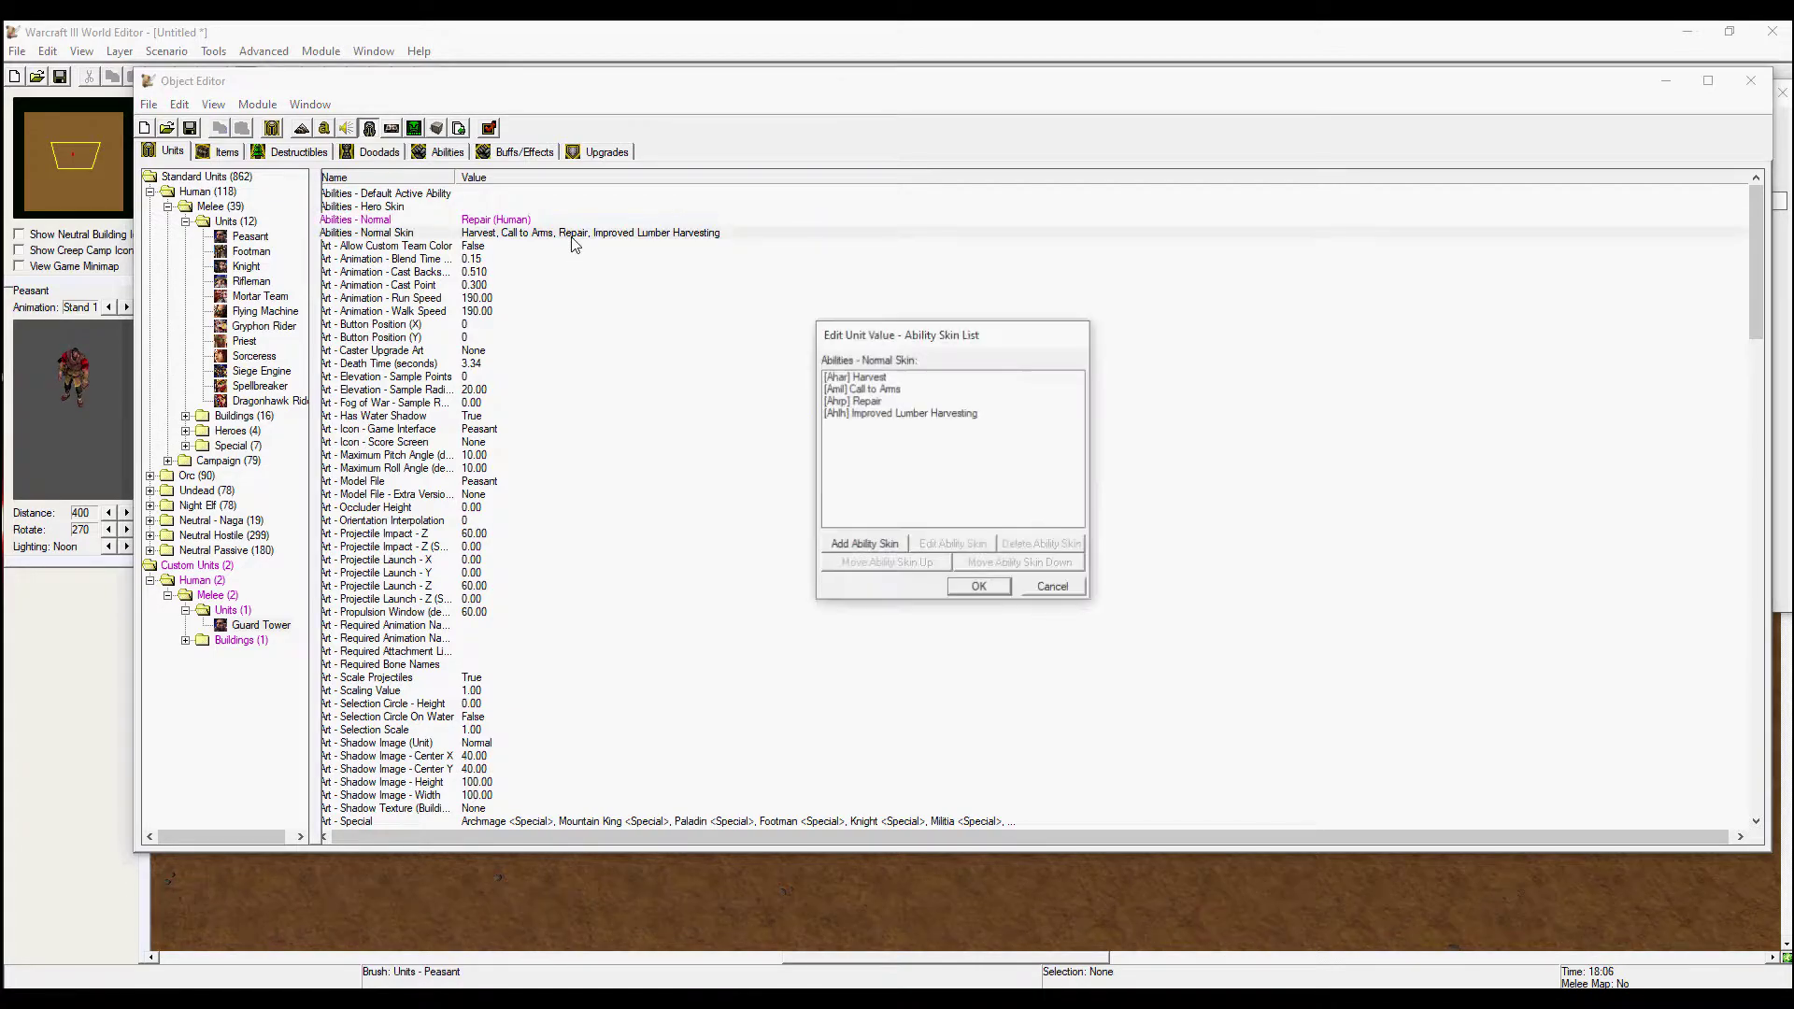
click(896, 377)
click(1060, 545)
click(1060, 545)
click(893, 389)
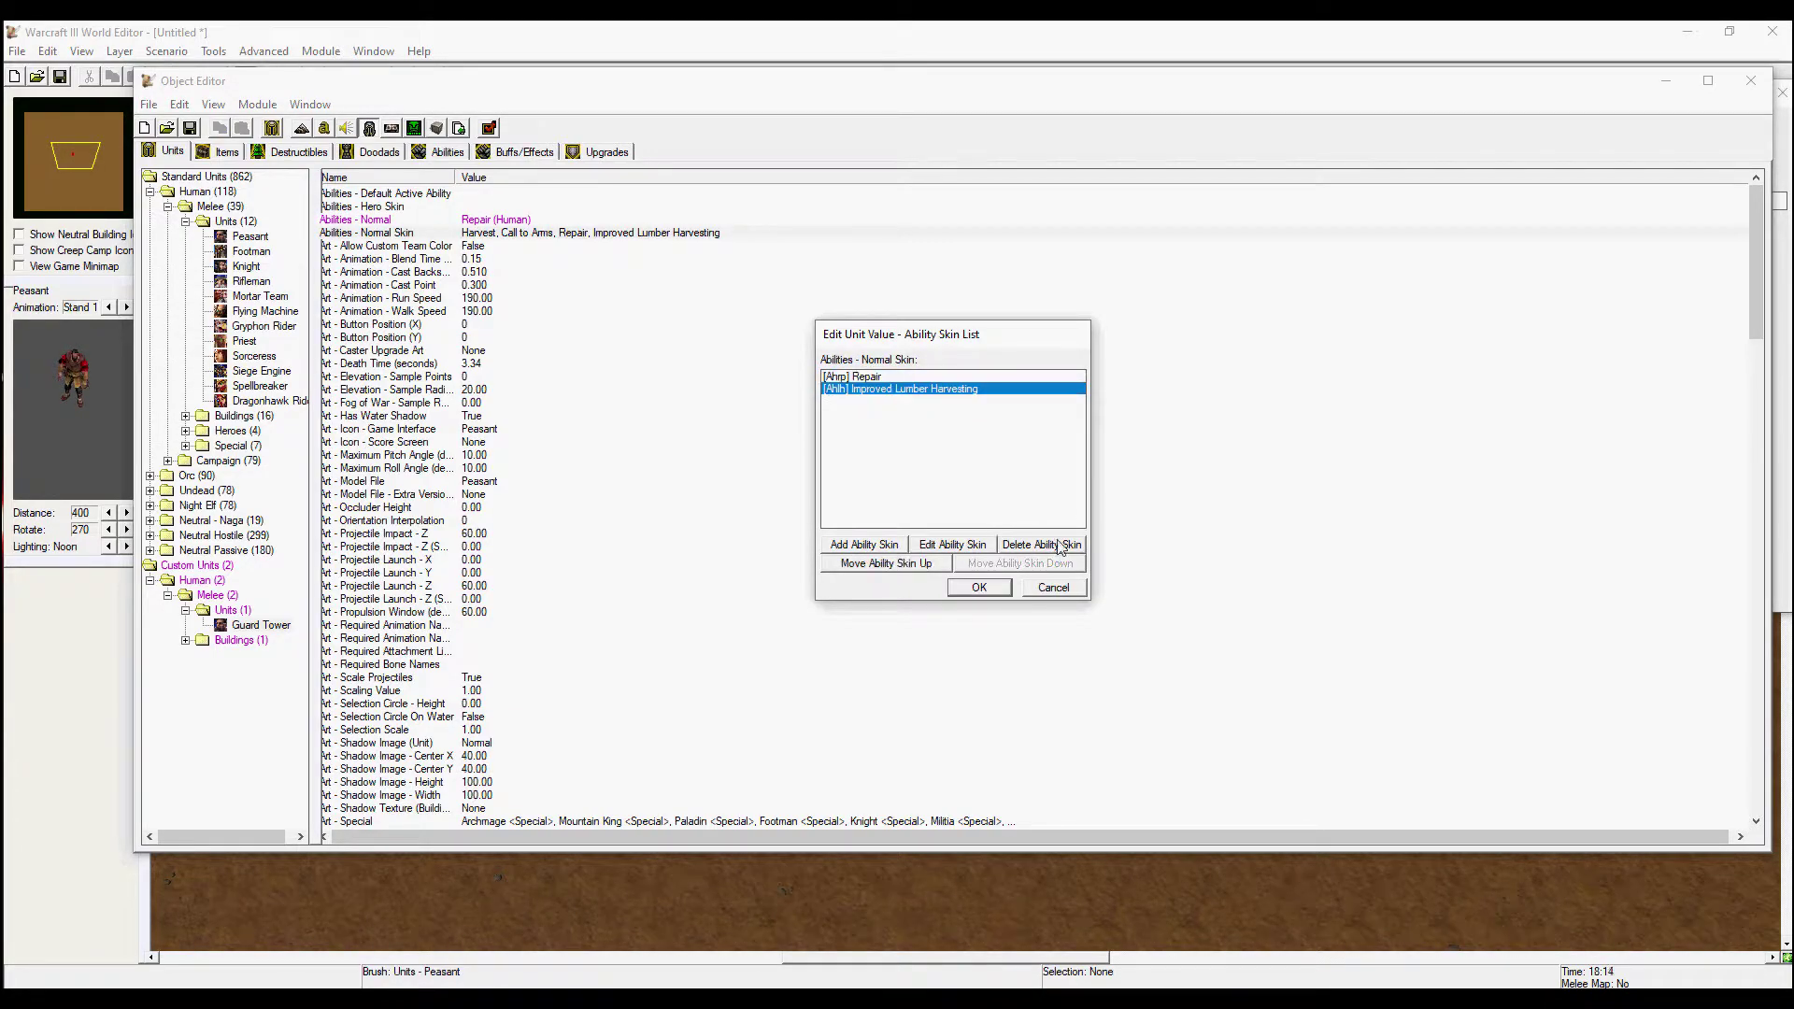
click(1060, 545)
click(980, 587)
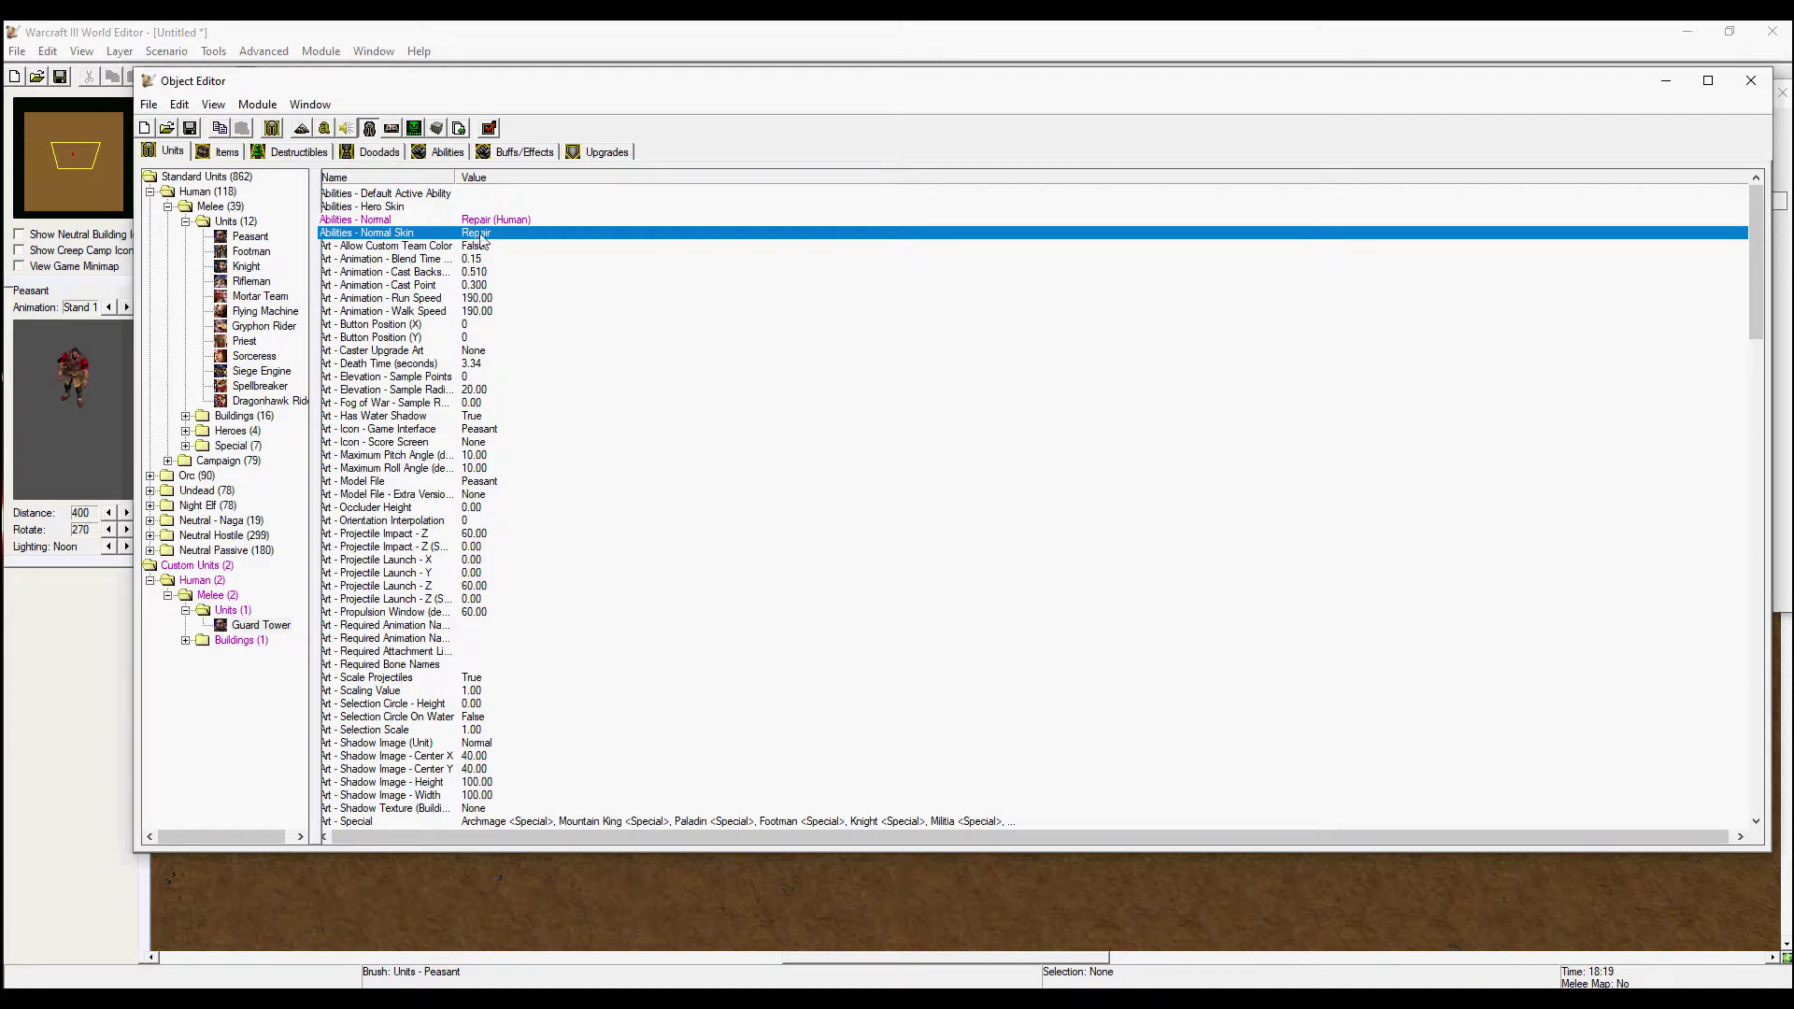
- Set the Attack 1 cooldown, base damage, damage dice and sides to 0
scroll(565, 458, down, 7)
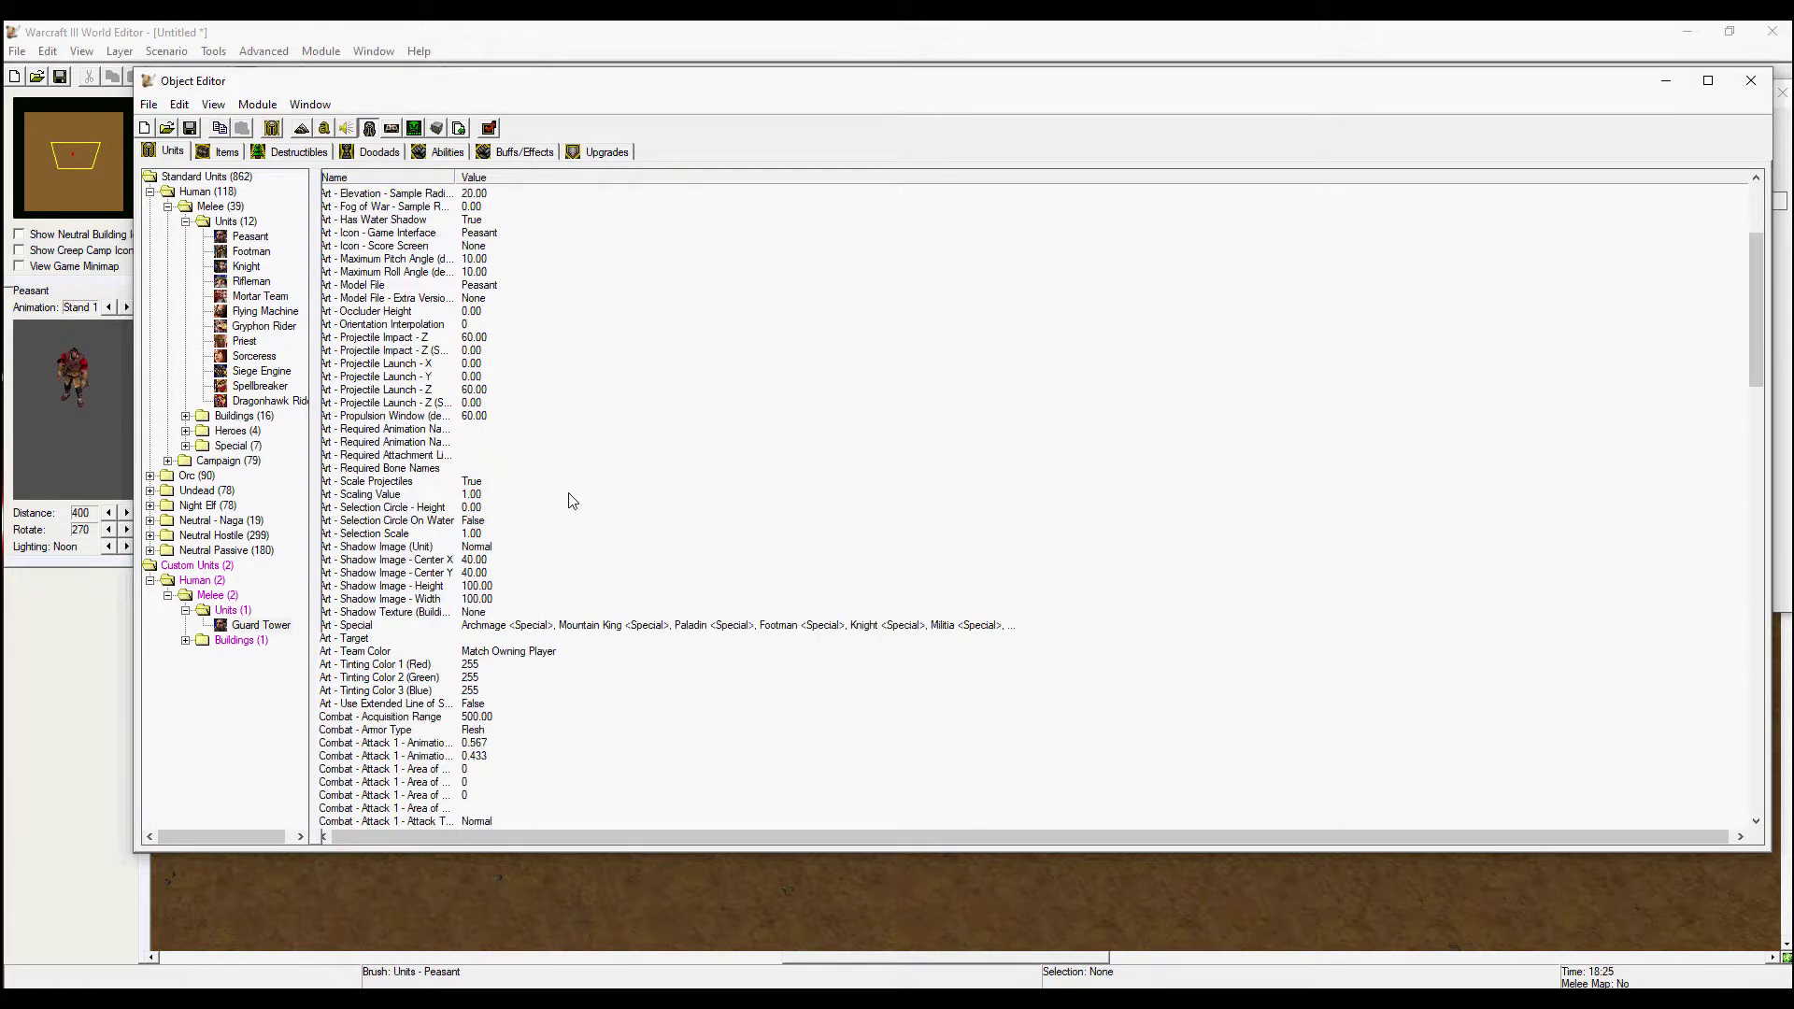
scroll(490, 546, down, 4)
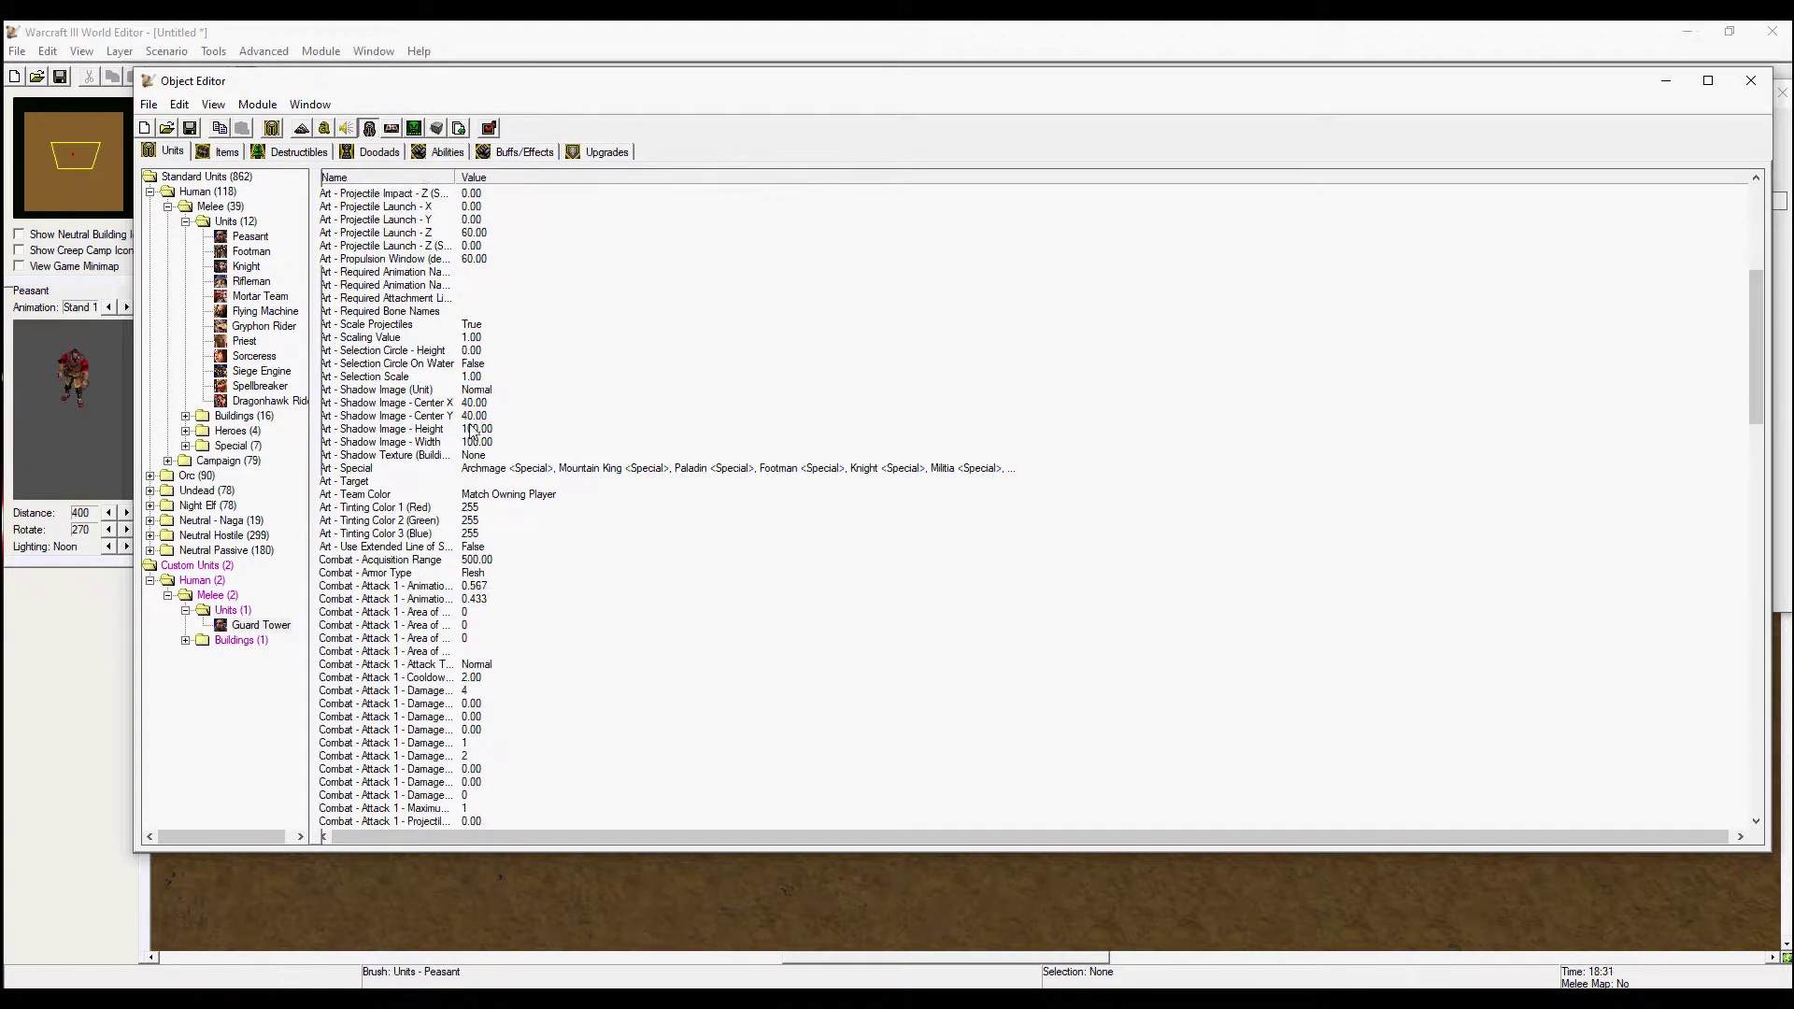
scroll(498, 626, down, 2)
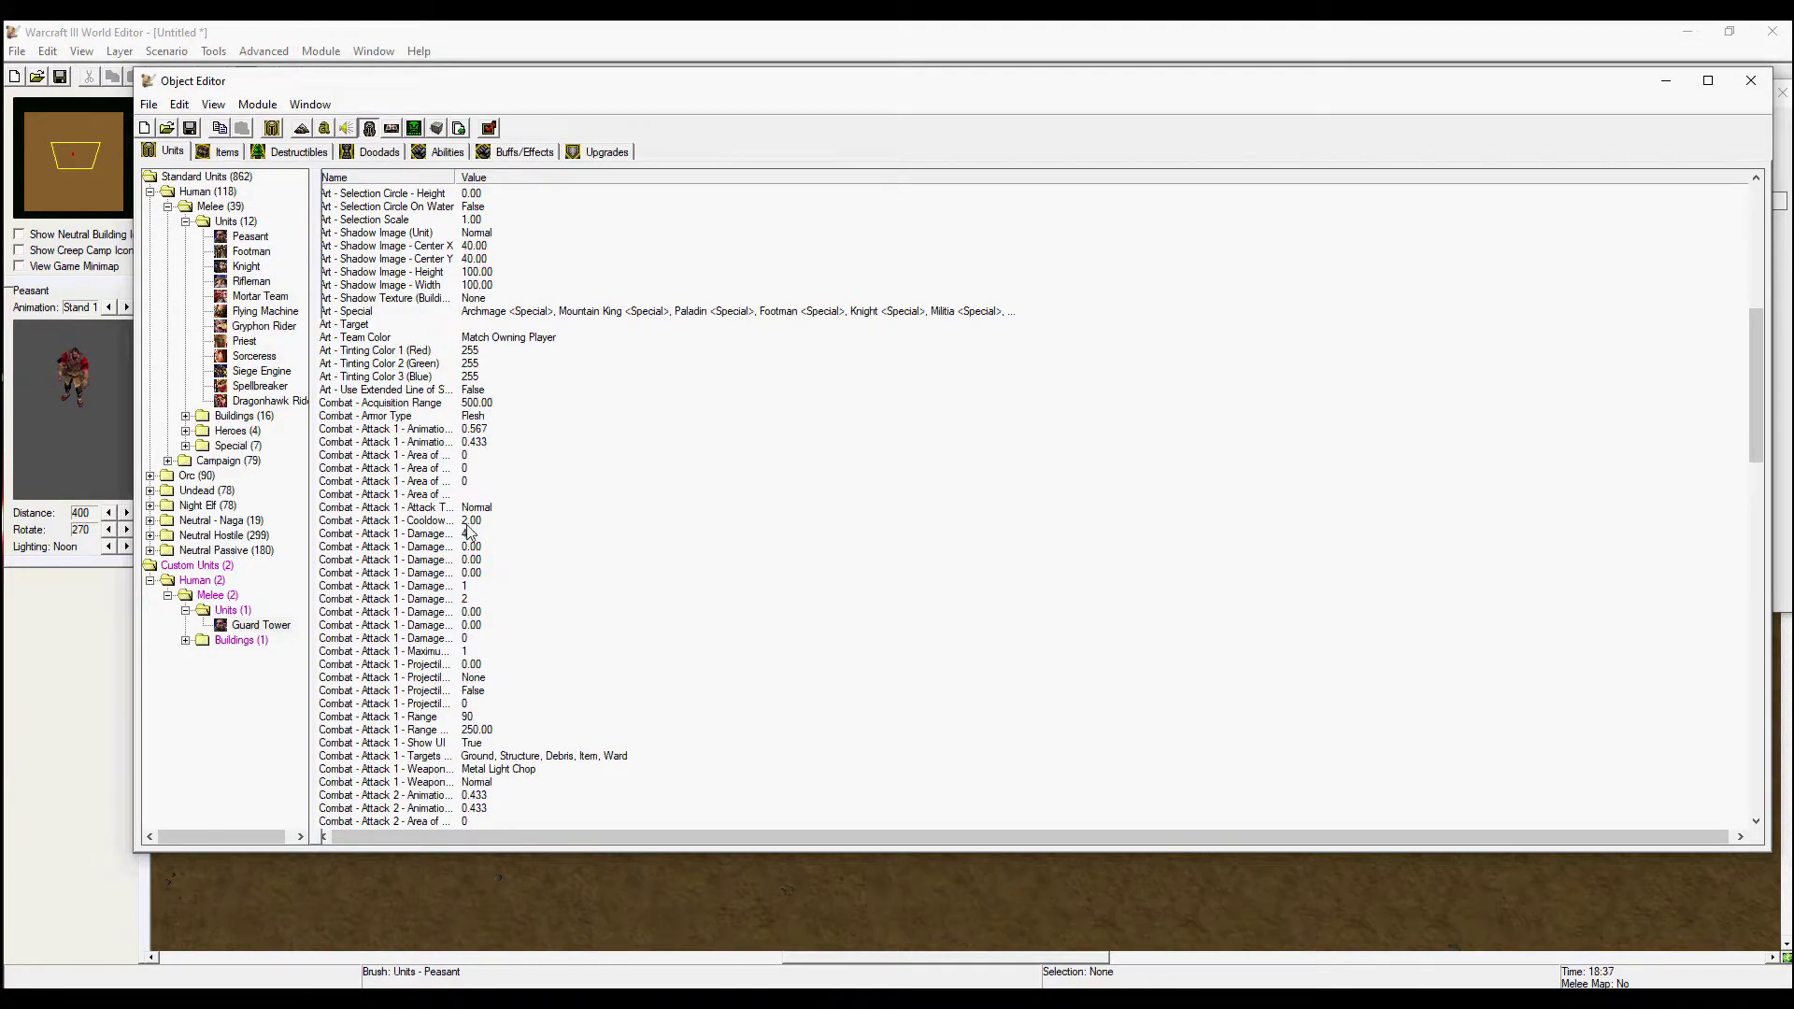
double_click(469, 523)
text(0)
key(Return)
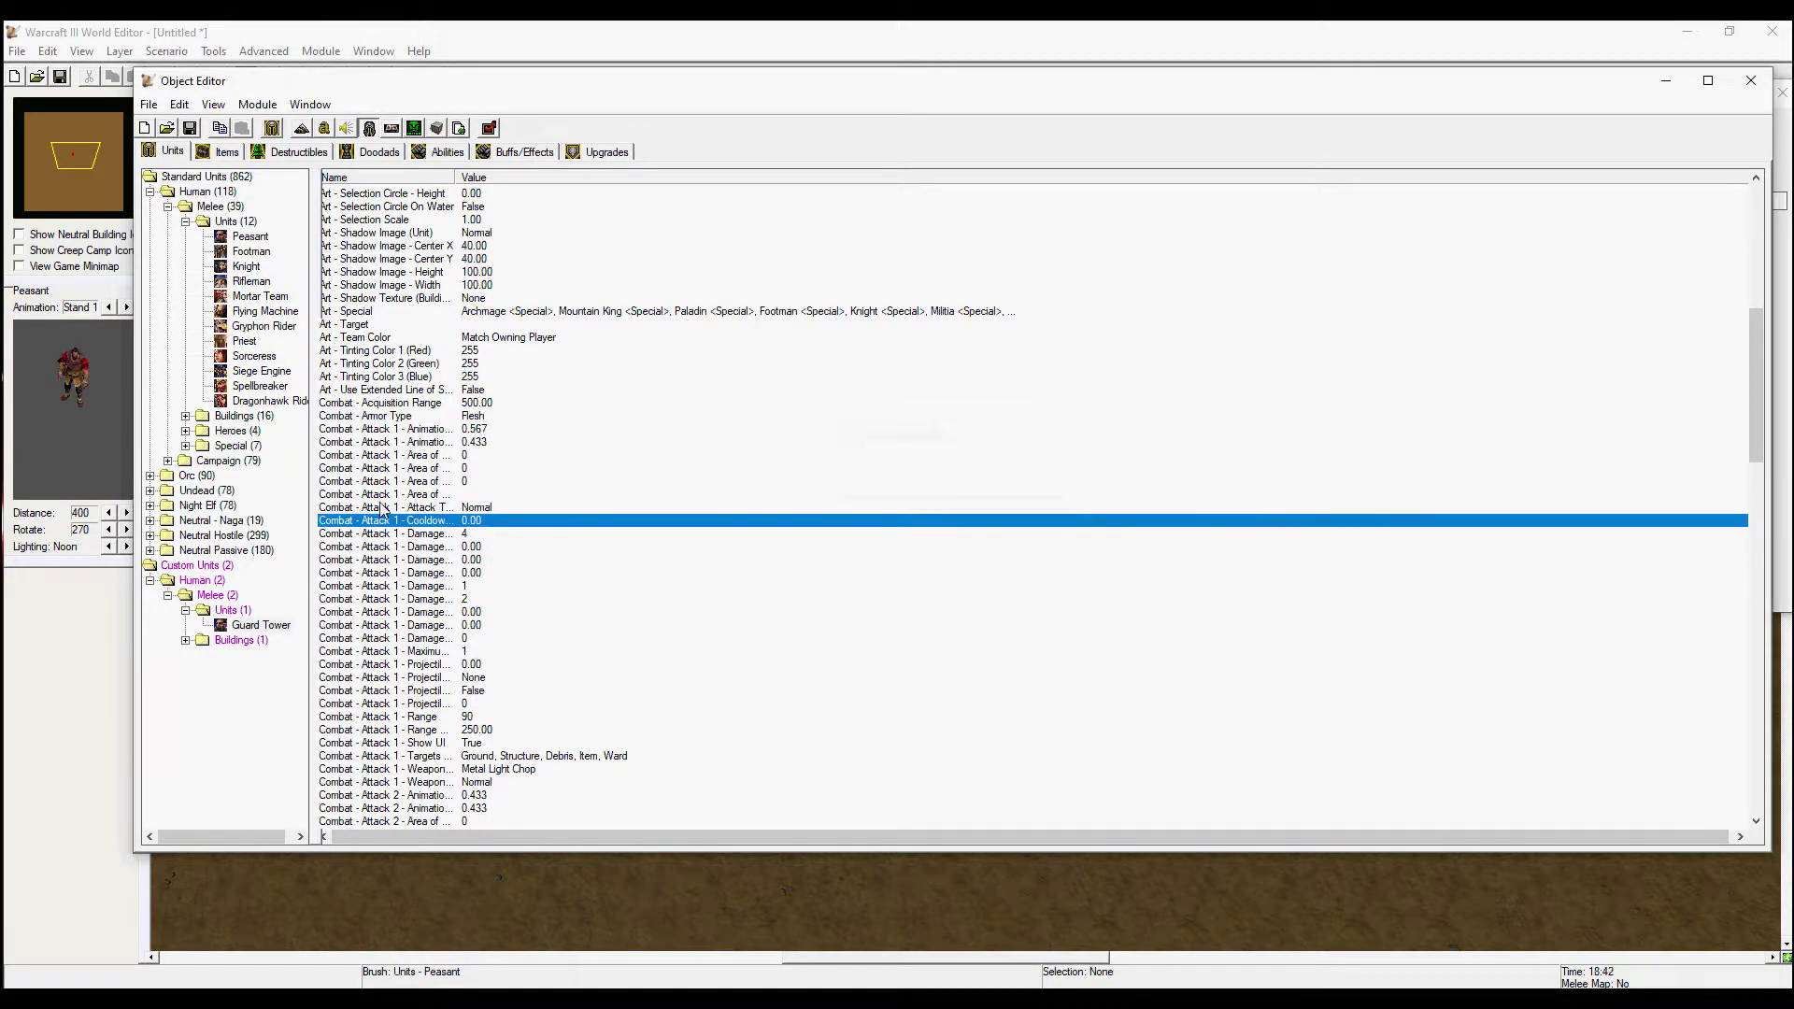
double_click(485, 535)
text(0)
key(Return)
double_click(463, 587)
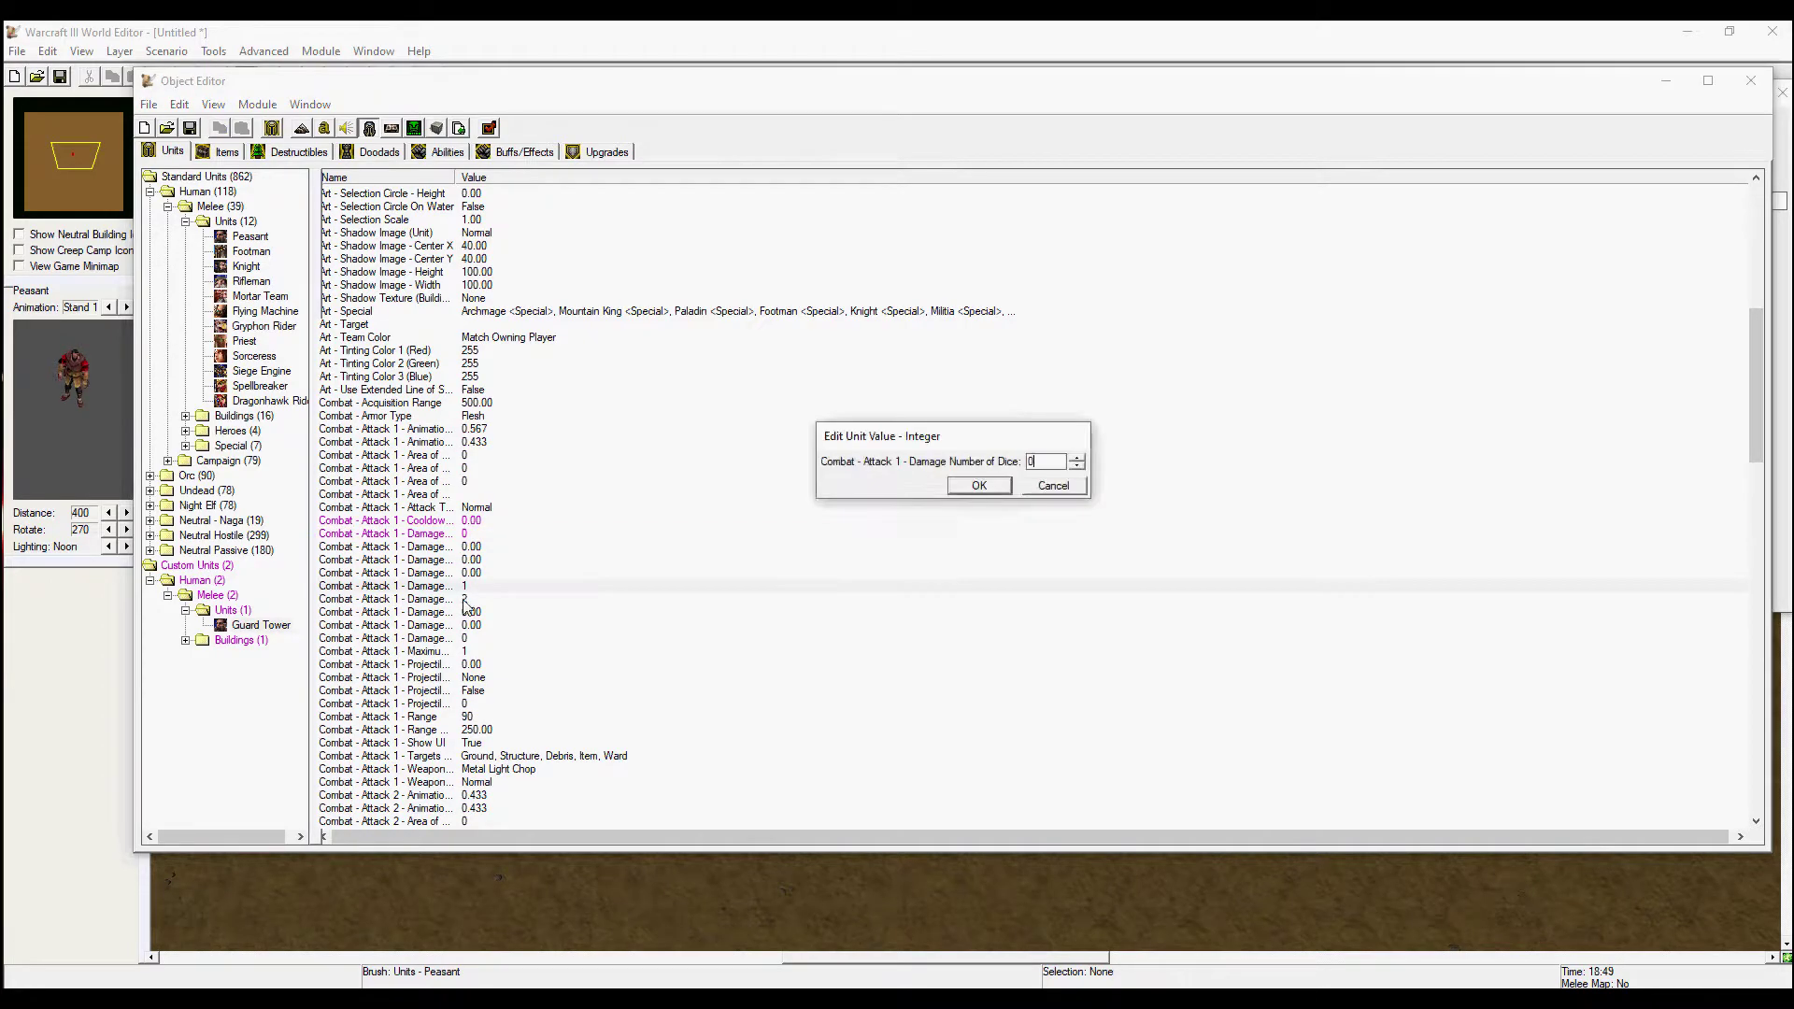
text(0)
key(Return)
double_click(465, 600)
text(0)
key(Return)
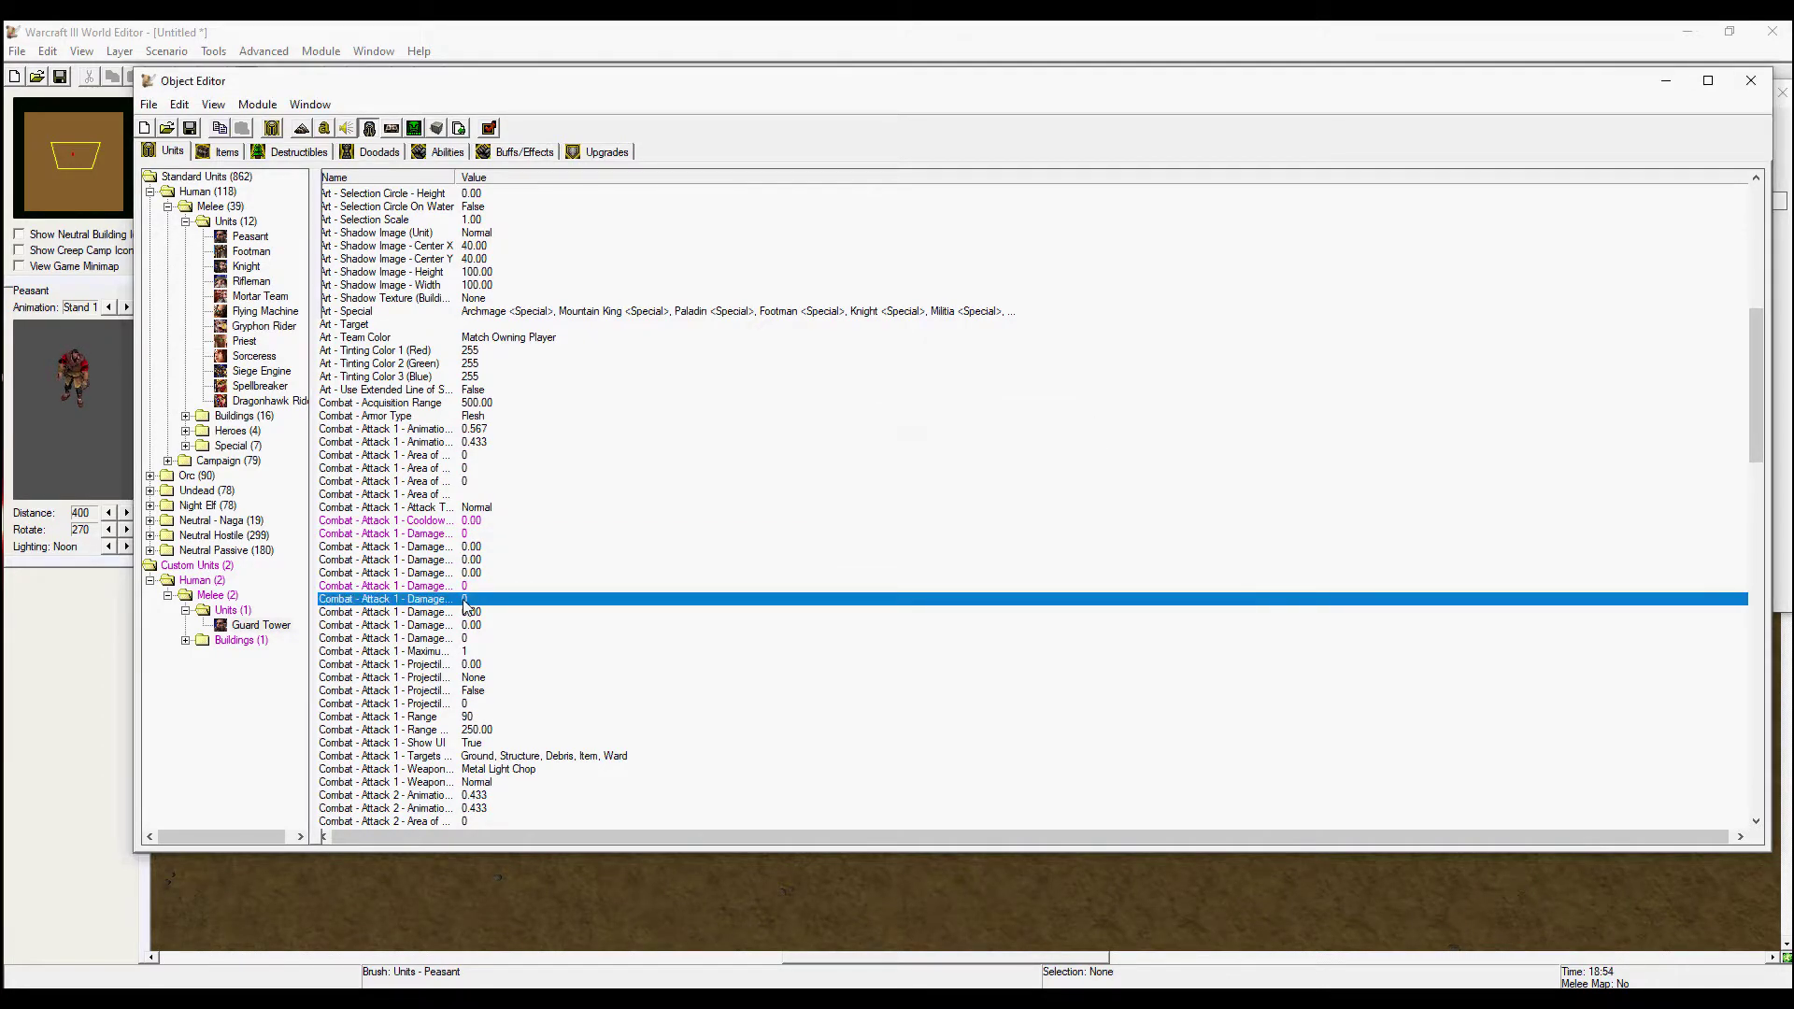
- Set Attack 1 maximum targets, range and range motion buffer to 0
double_click(468, 651)
text(0)
key(Return)
scroll(455, 716, down, 3)
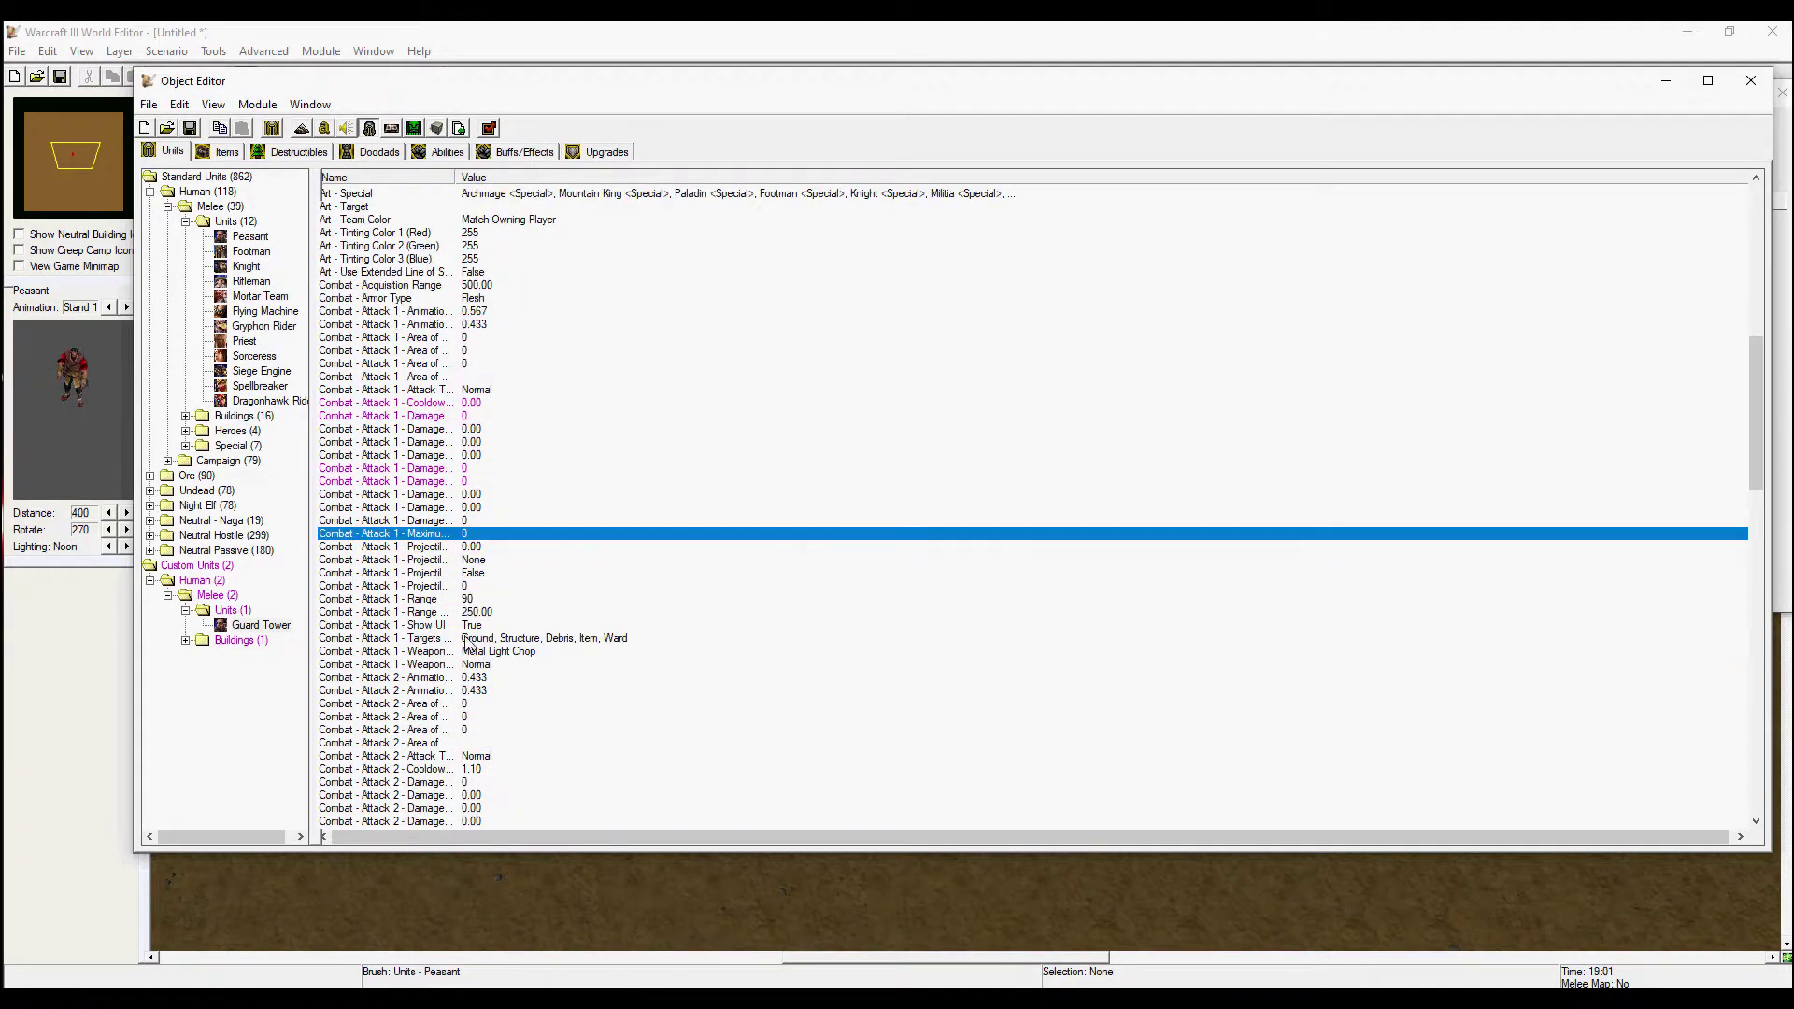
double_click(470, 601)
text(0)
key(Return)
double_click(475, 614)
text(0)
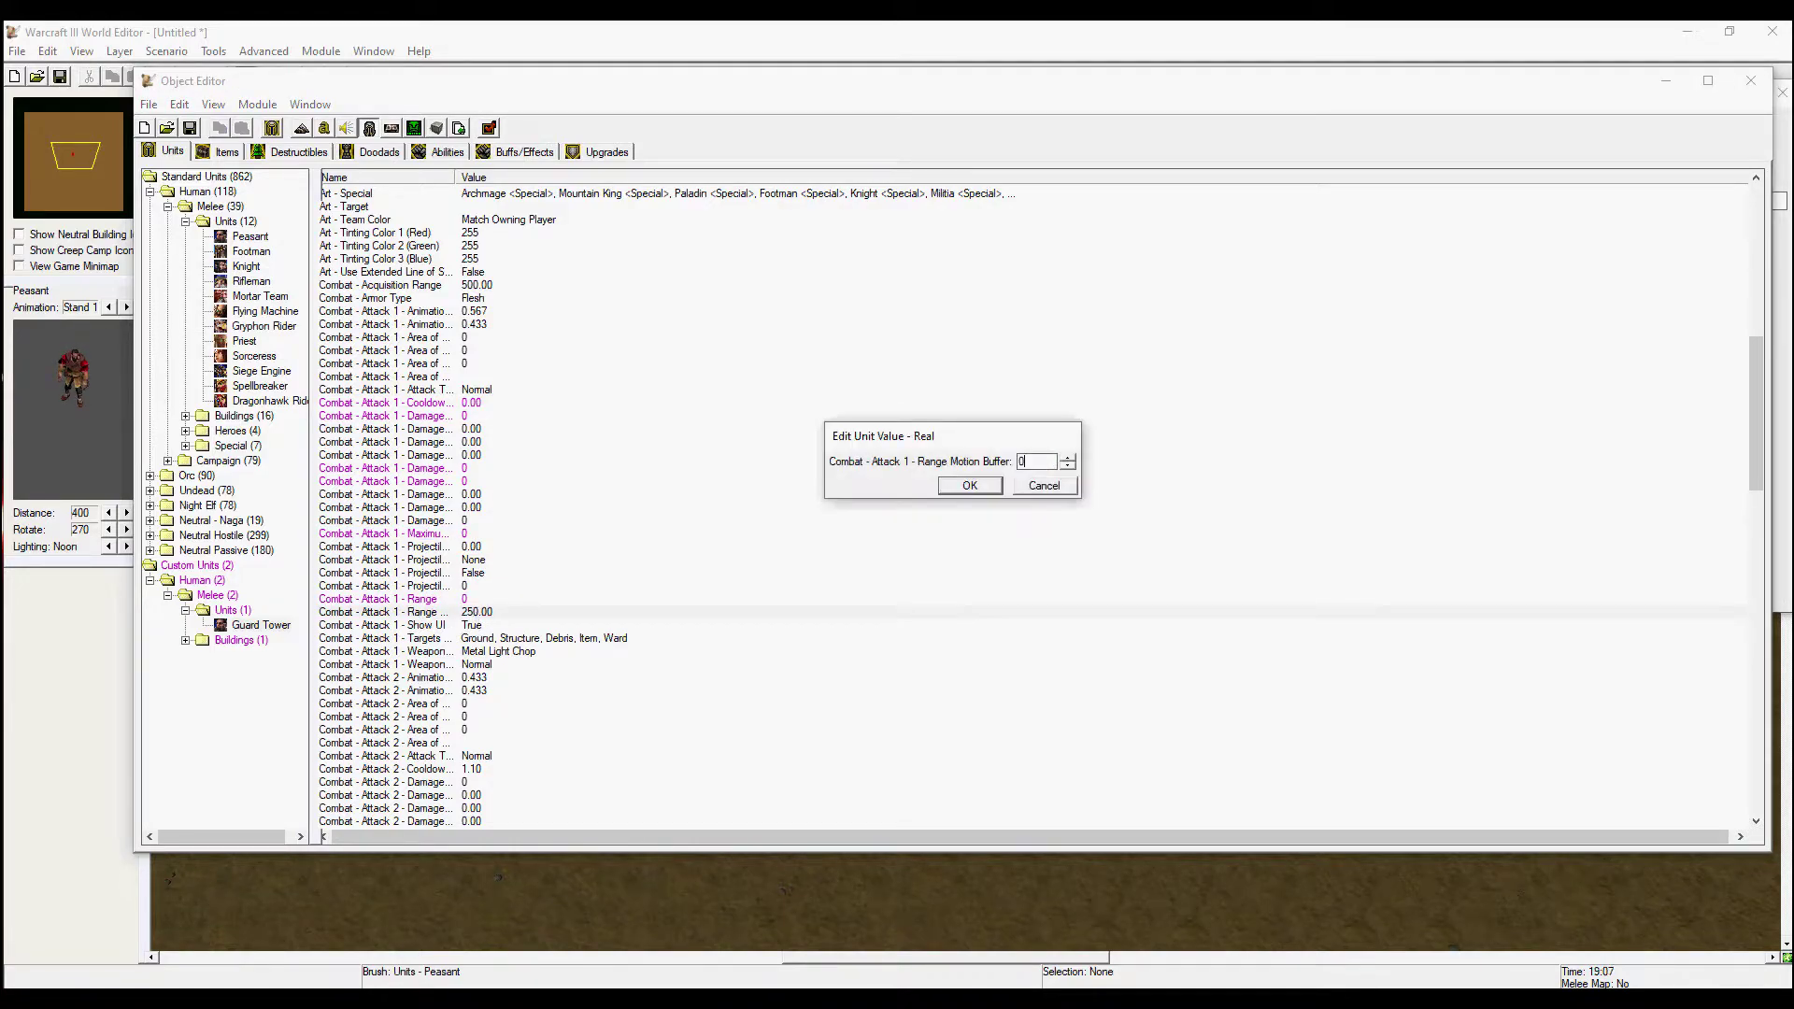
key(Return)
scroll(552, 710, down, 5)
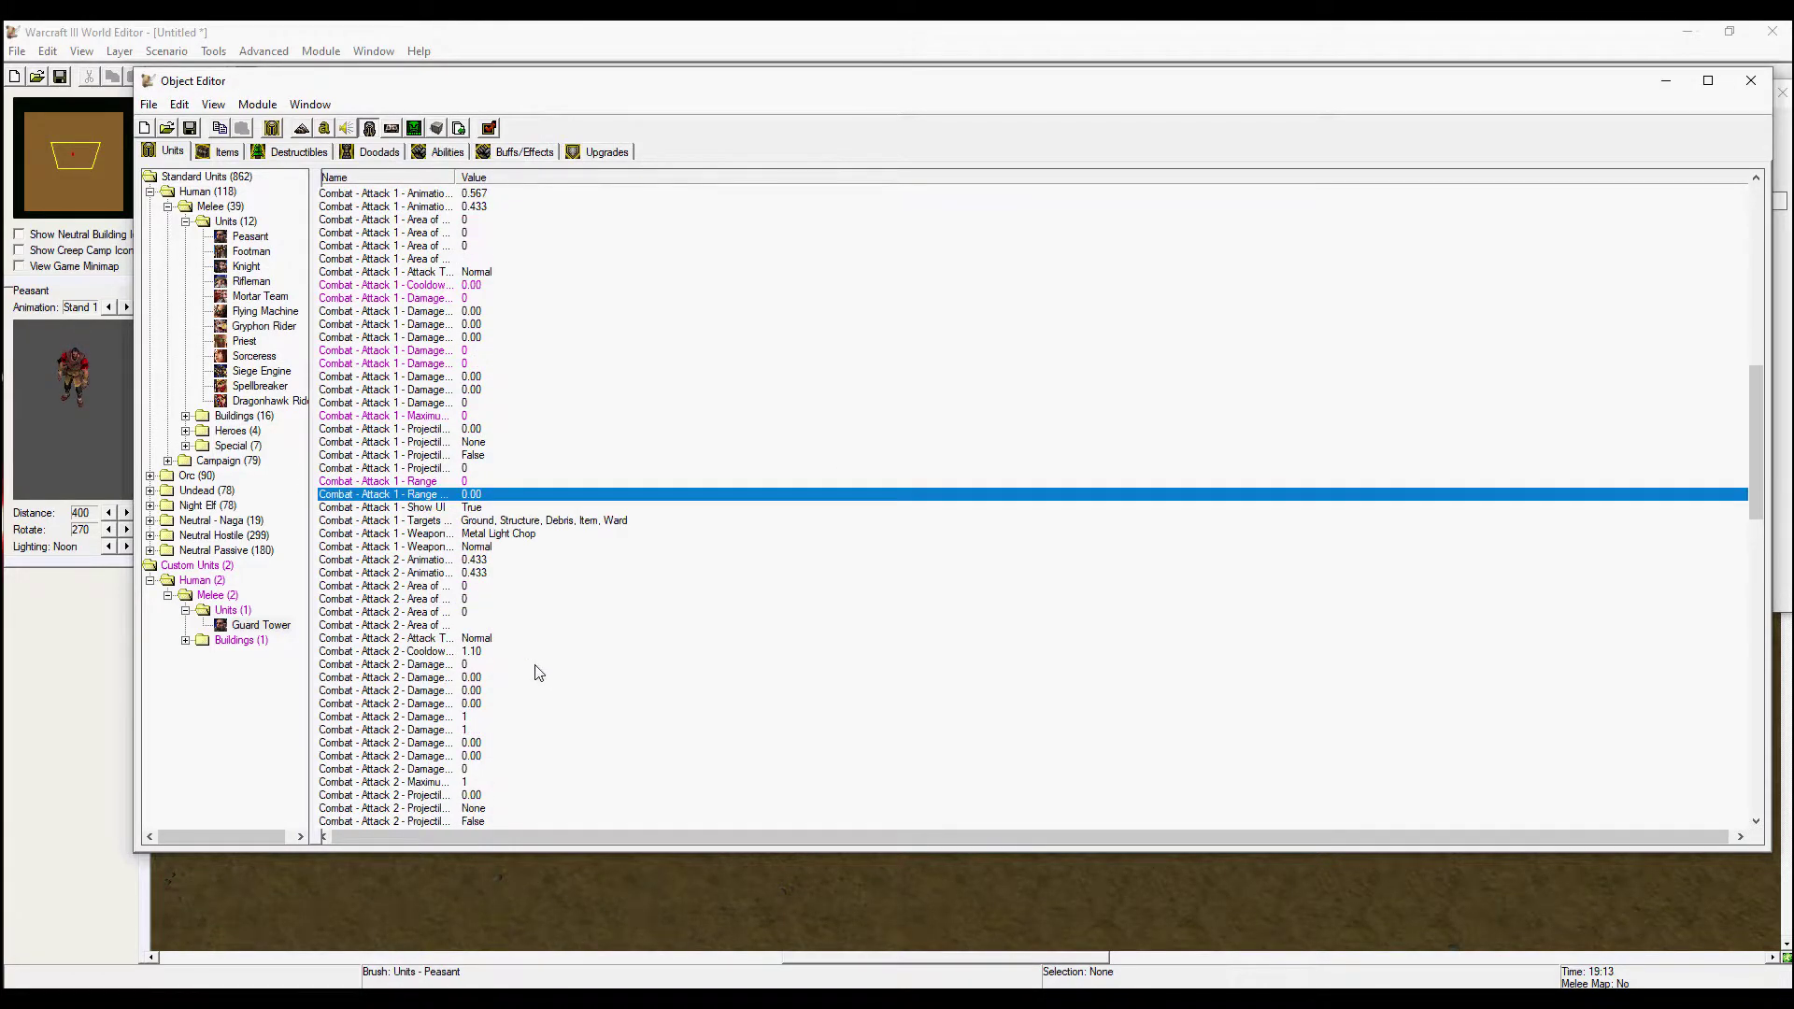
scroll(504, 650, down, 12)
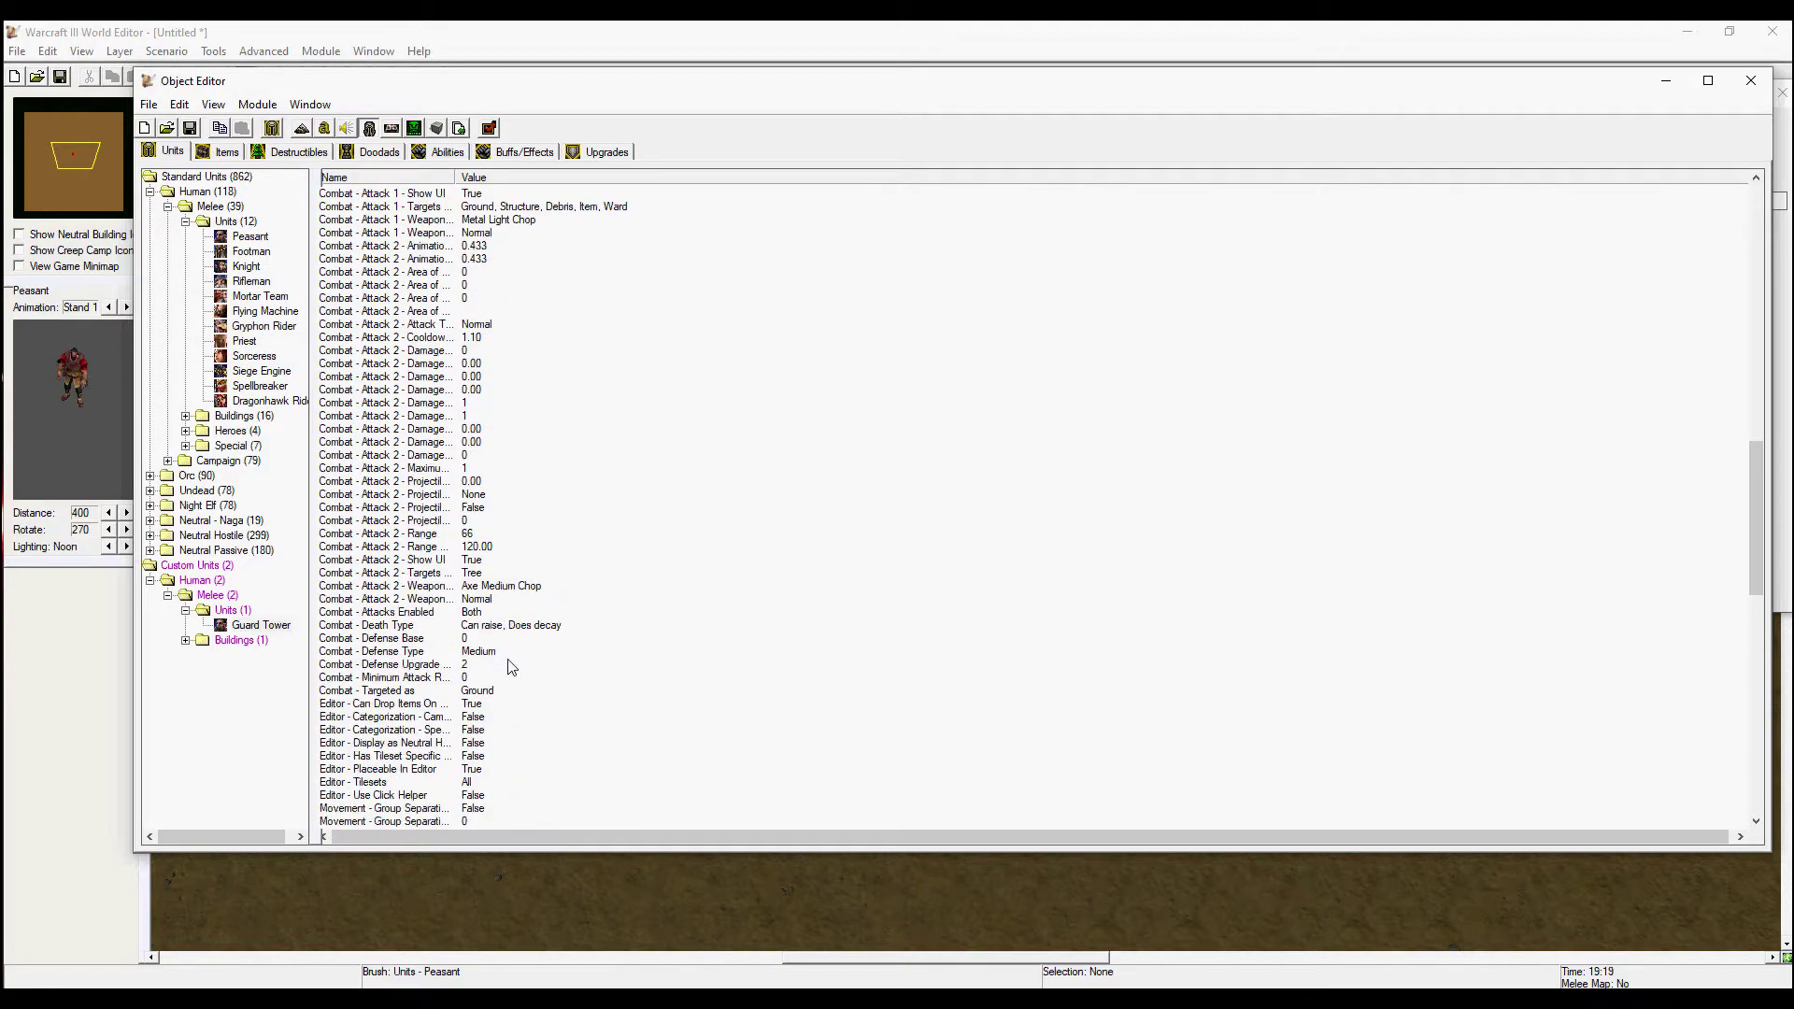
scroll(470, 559, down, 3)
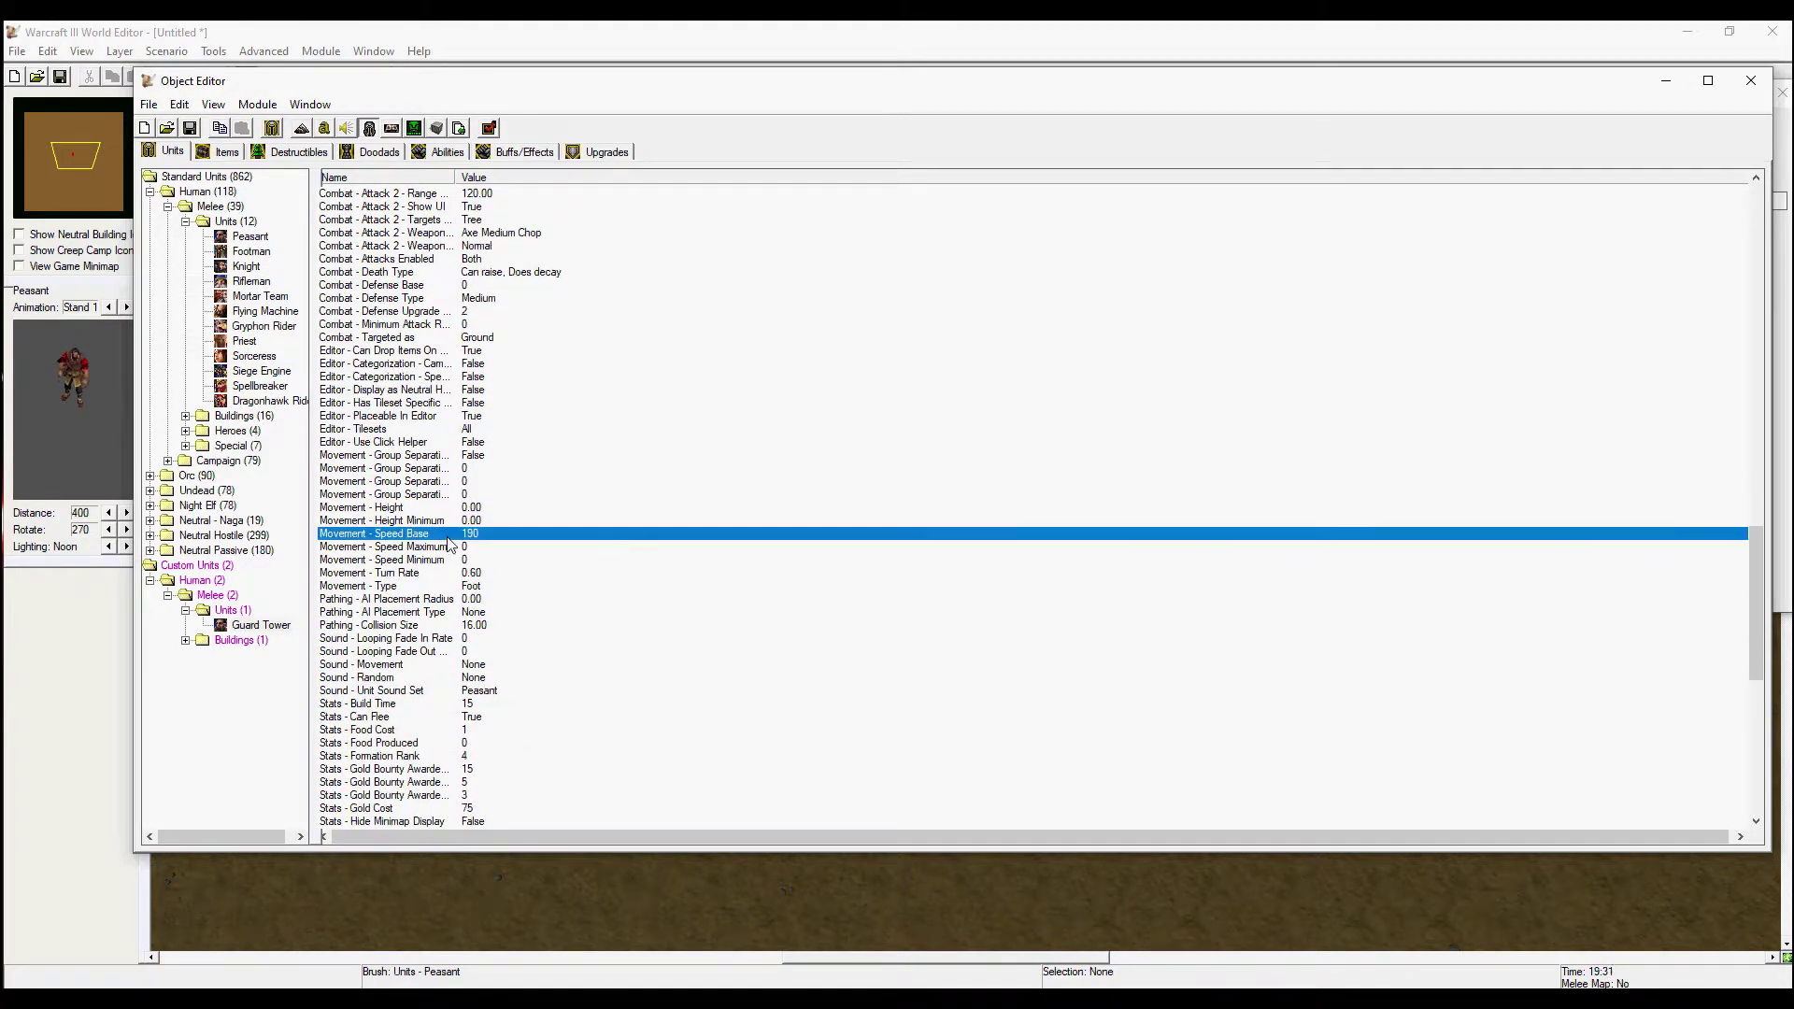
- Set the unit's base movement speed to 350
double_click(469, 534)
text(350)
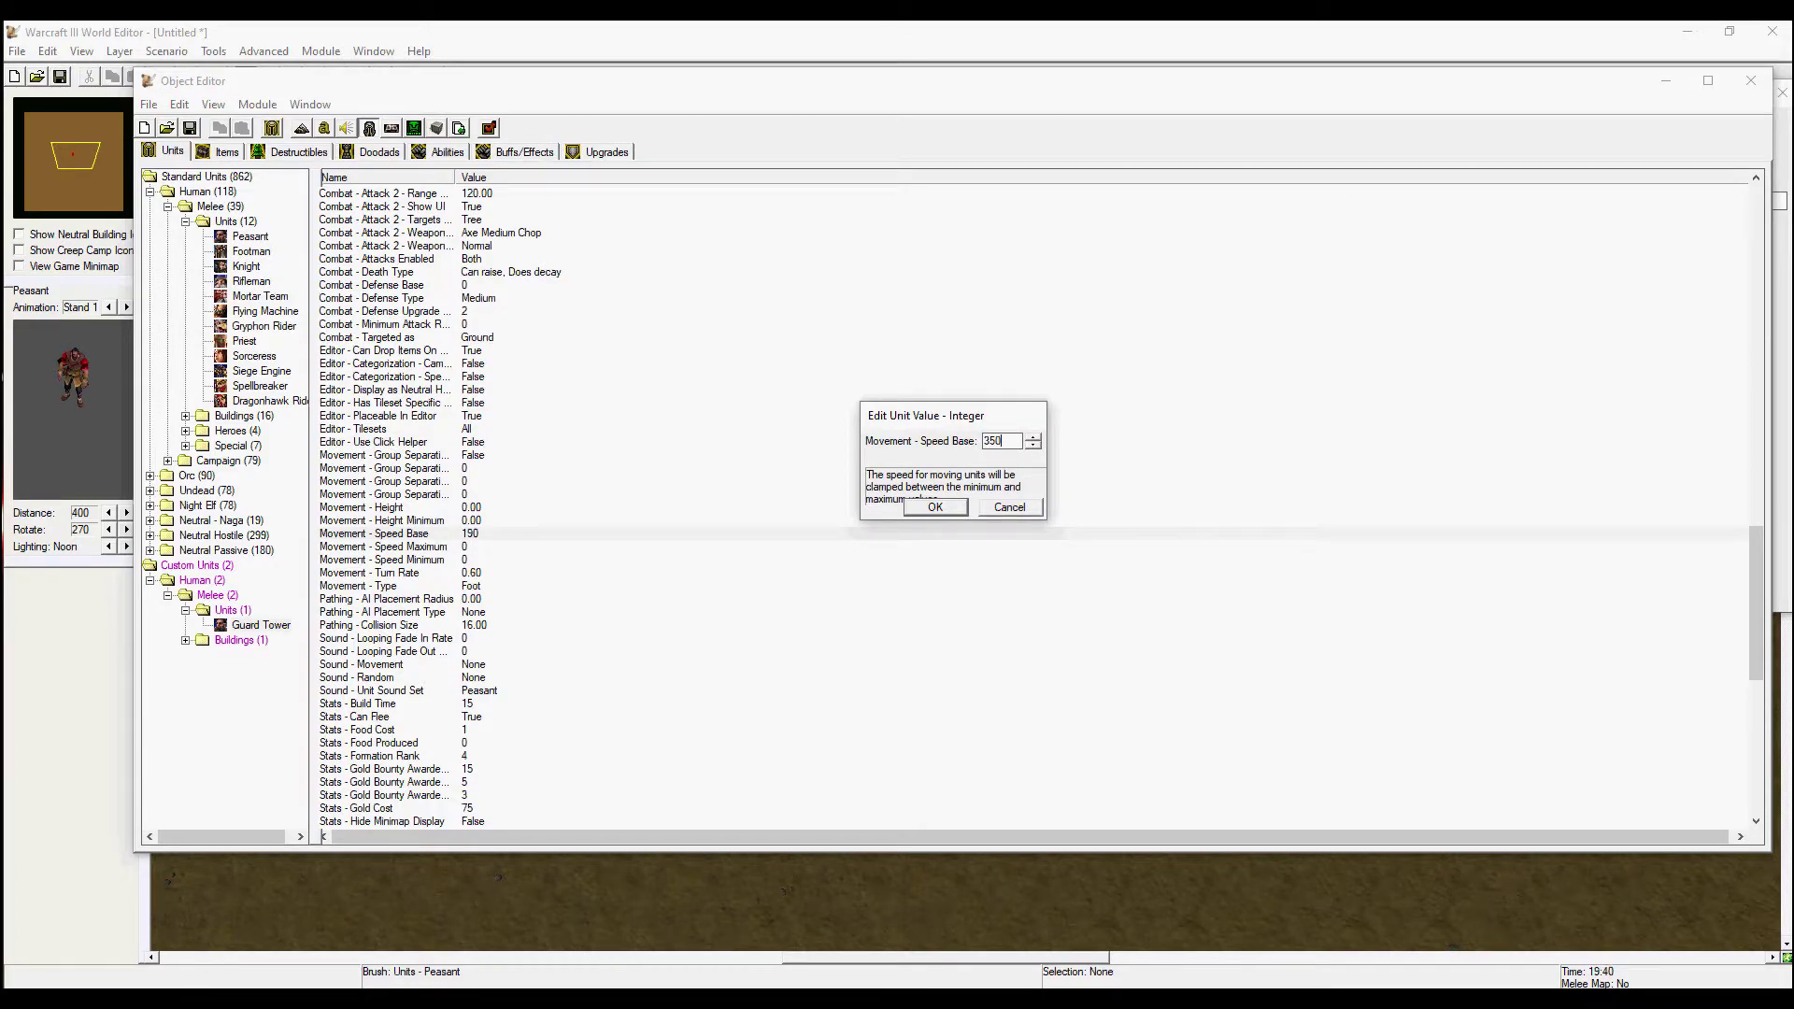
key(Return)
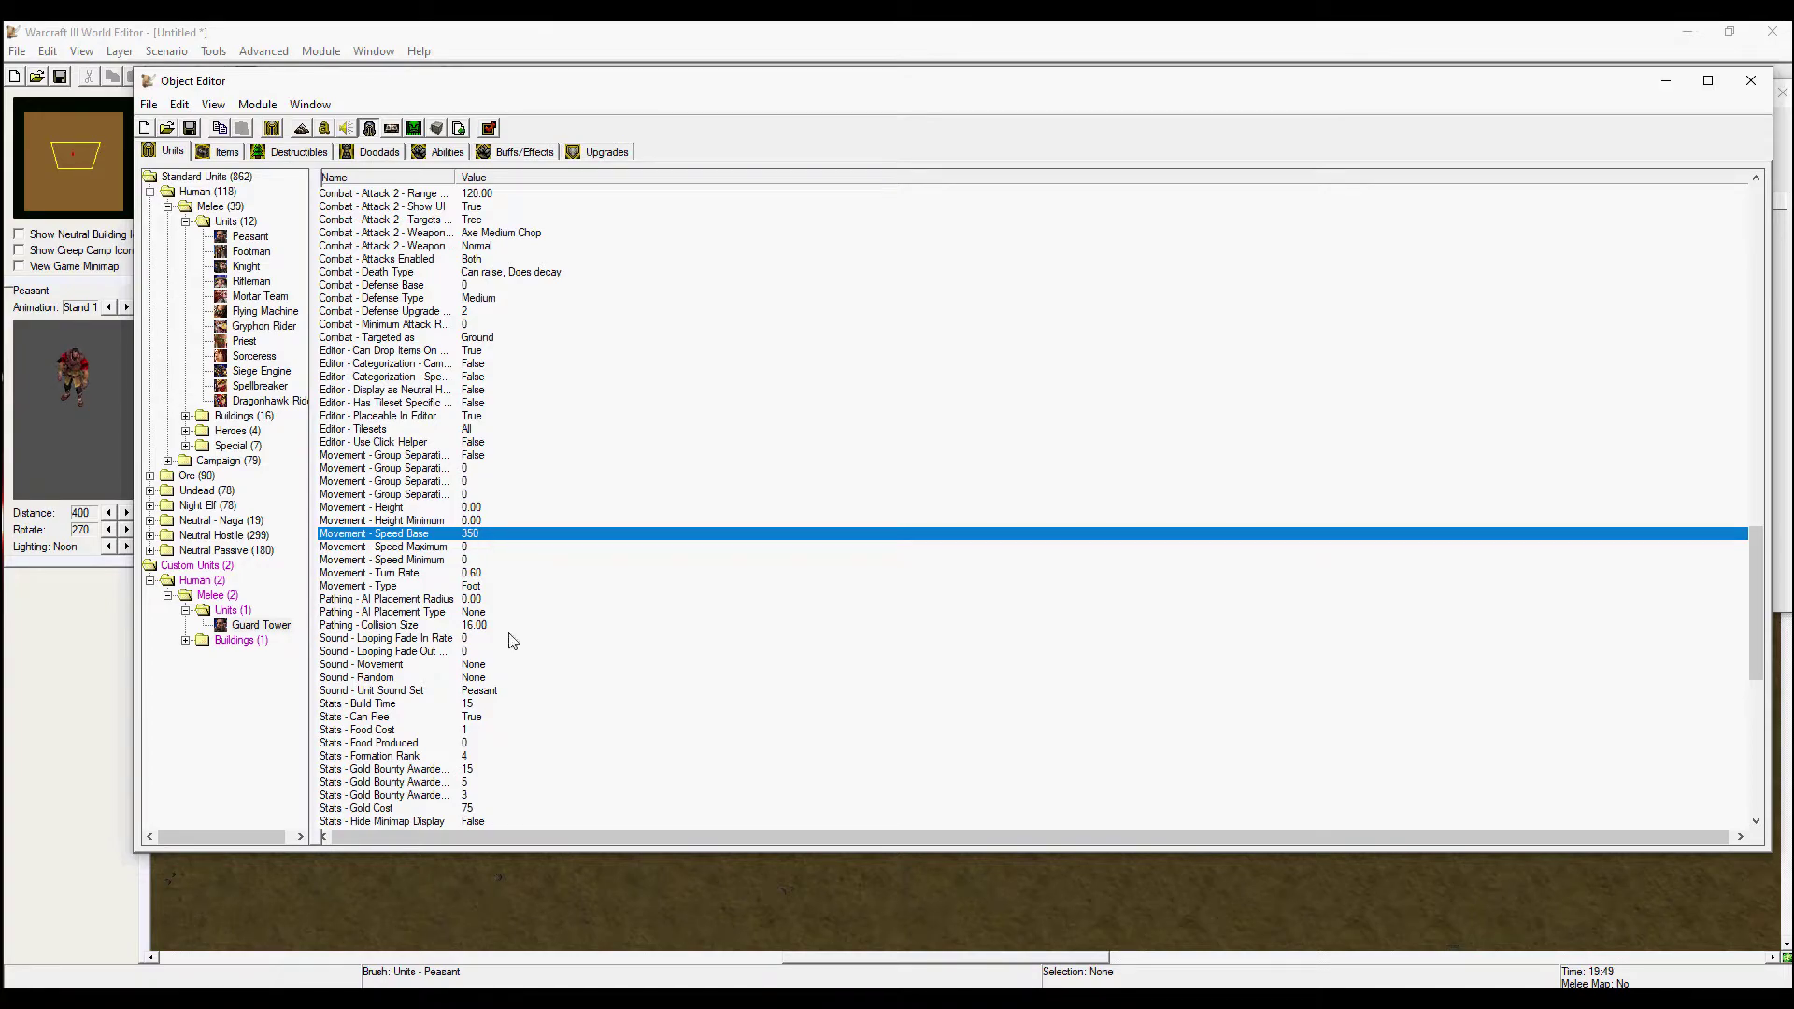
scroll(504, 561, down, 3)
scroll(479, 439, up, 2)
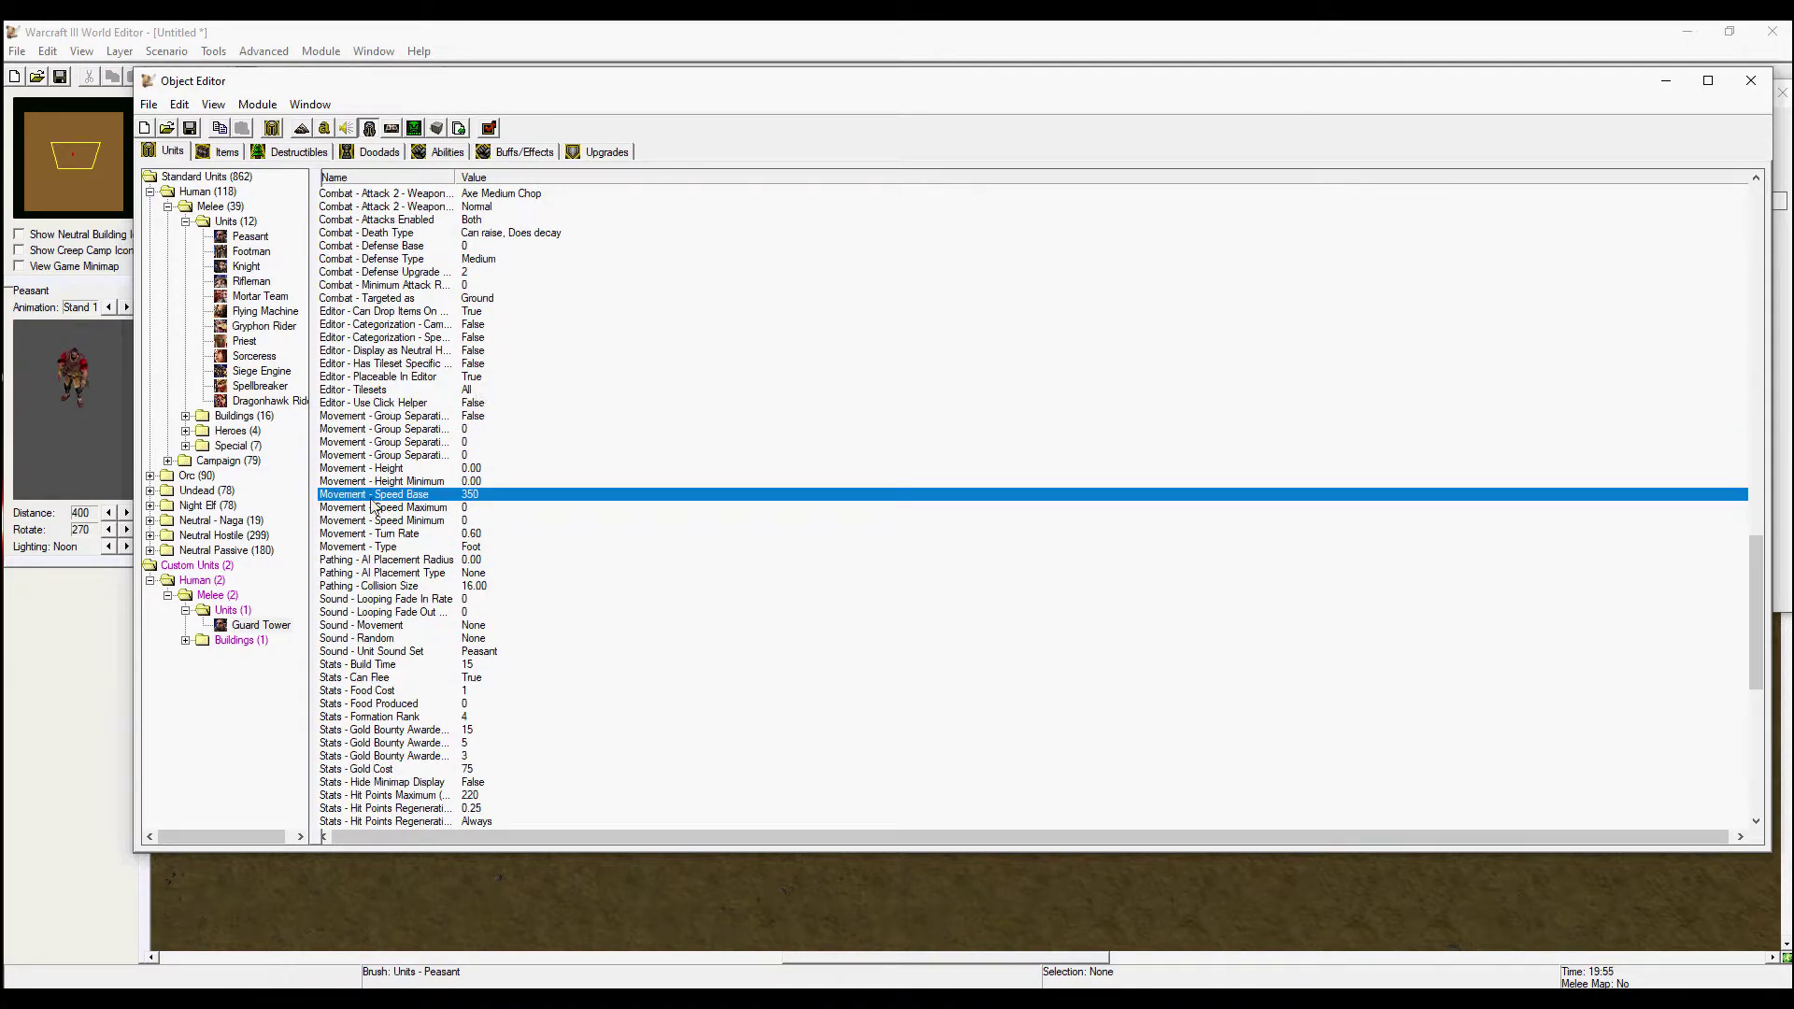
- Change the unit's movement type to Fly
double_click(485, 548)
key(alt+Down)
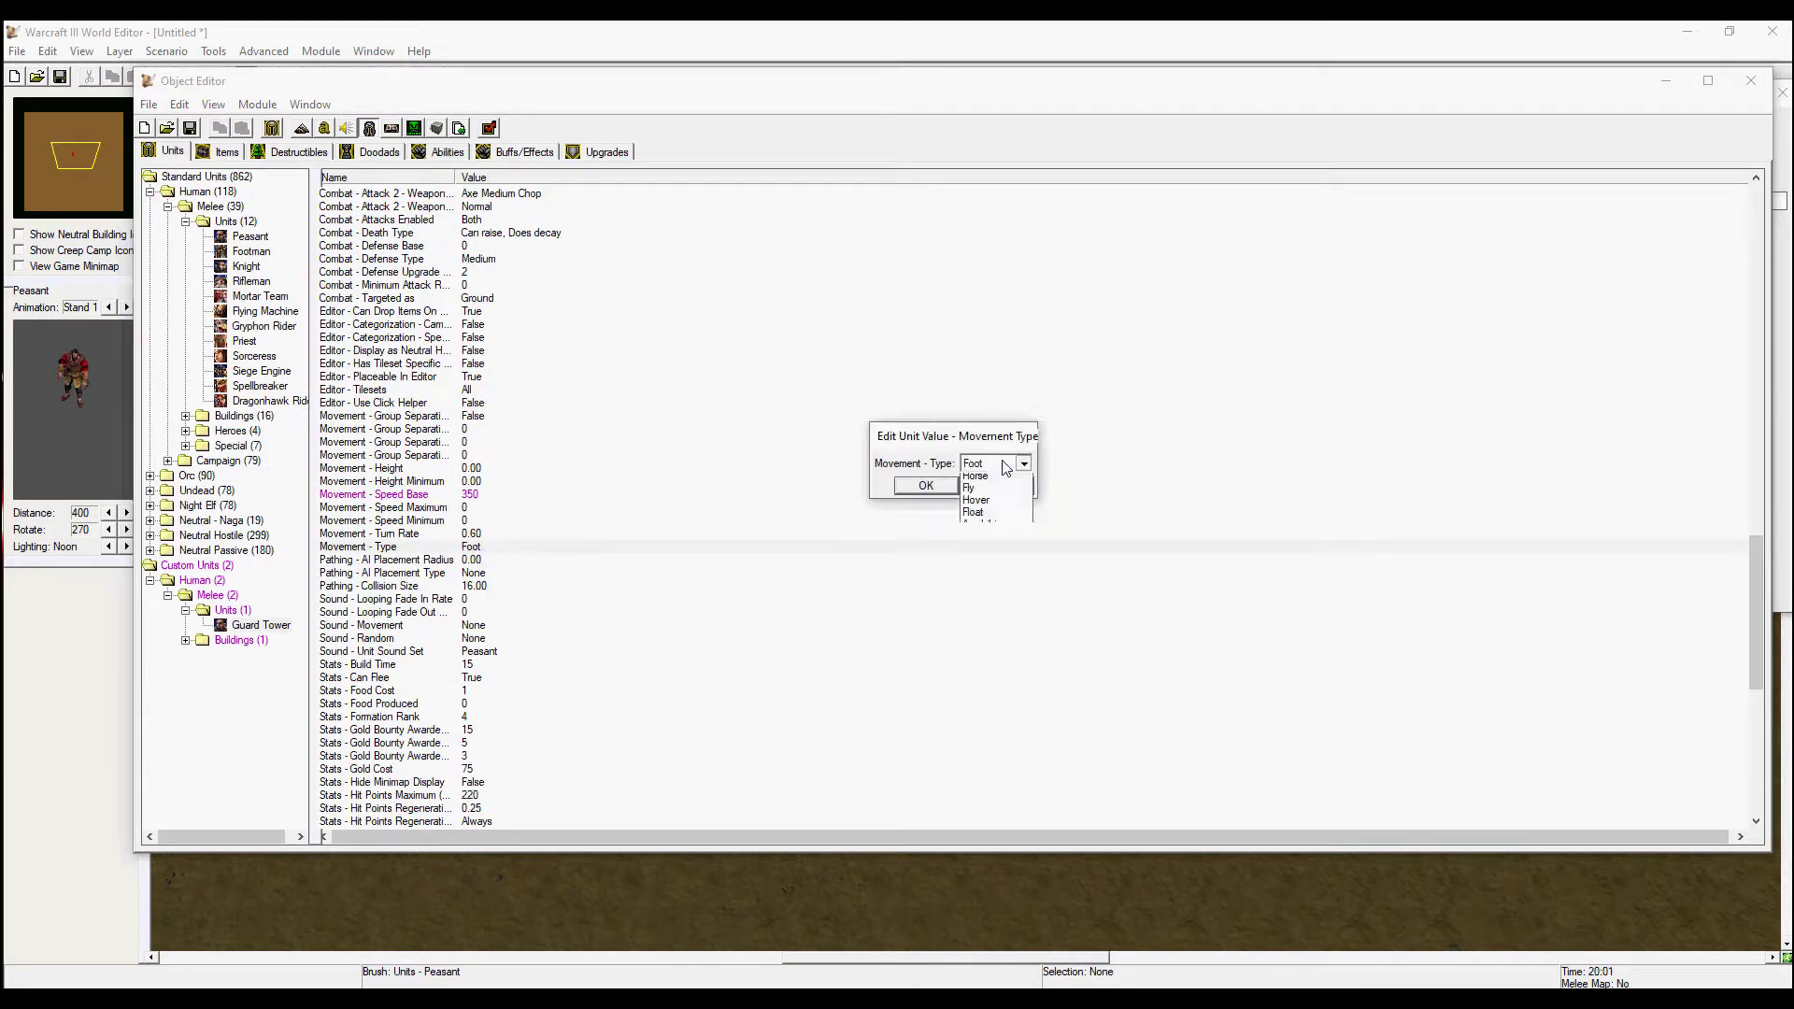
key(Down)
key(Down)
key(Return)
click(928, 486)
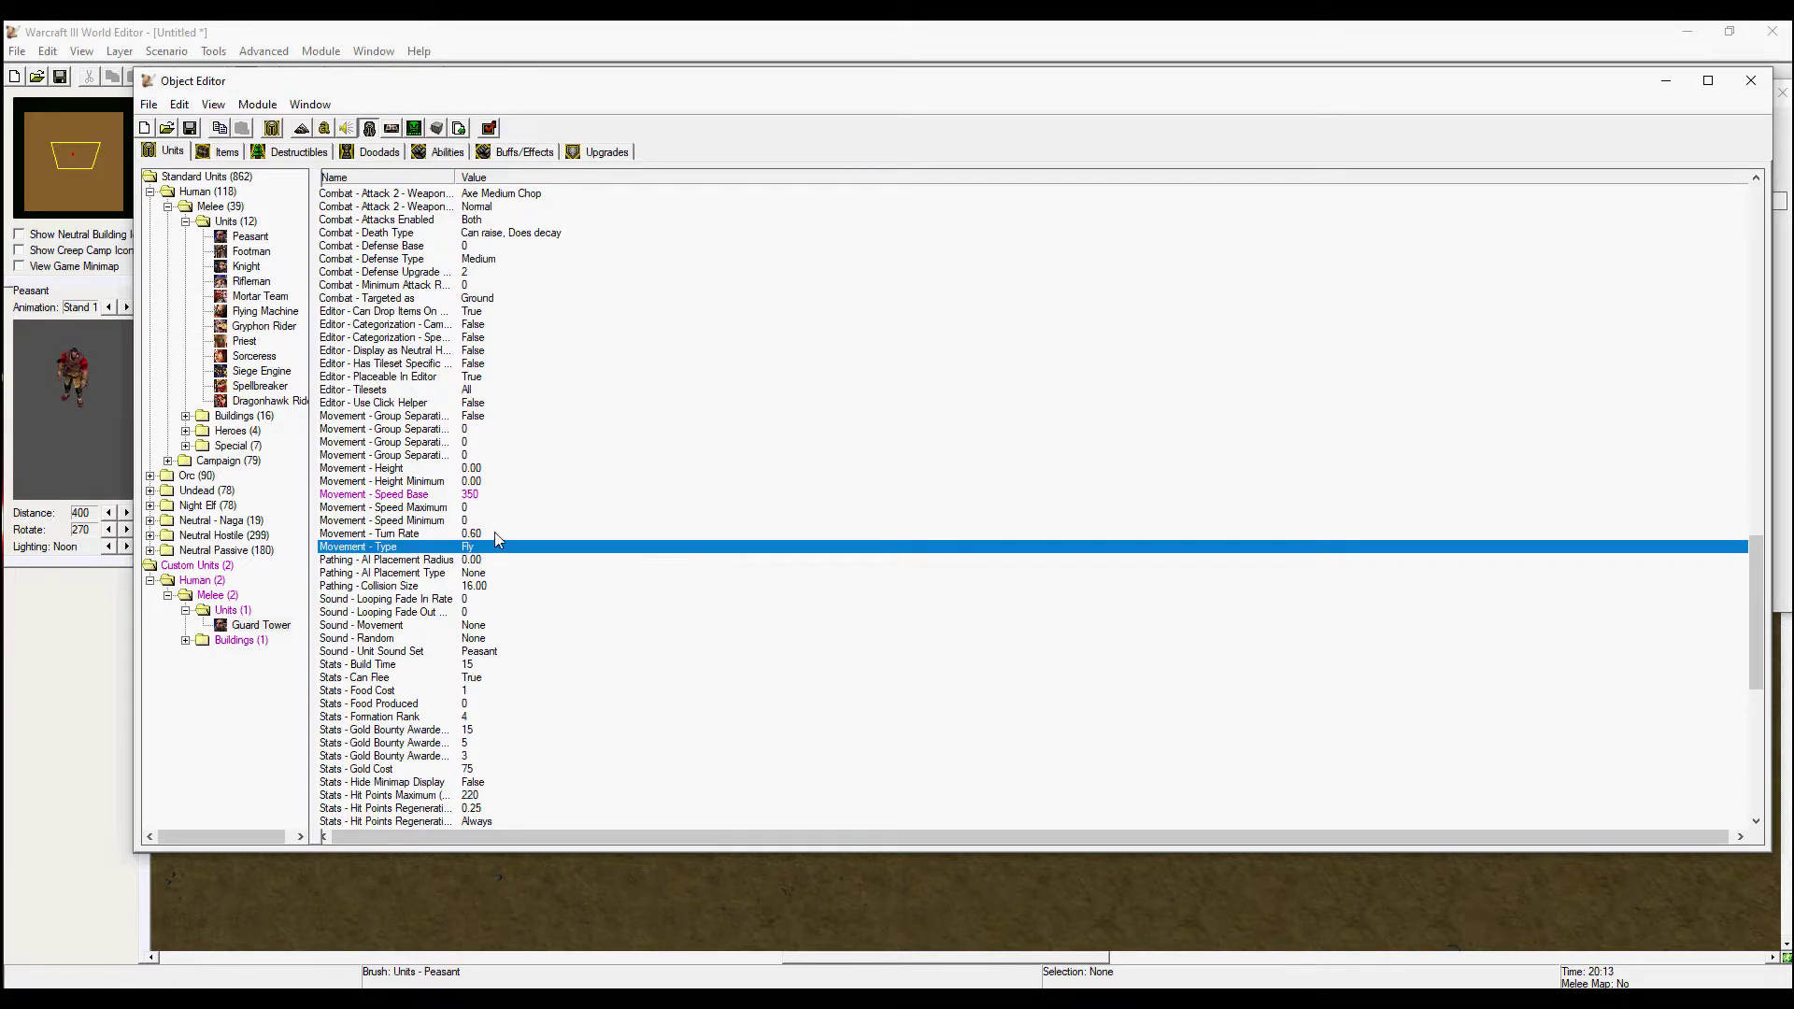
- Set the unit's movement height to 150
double_click(465, 470)
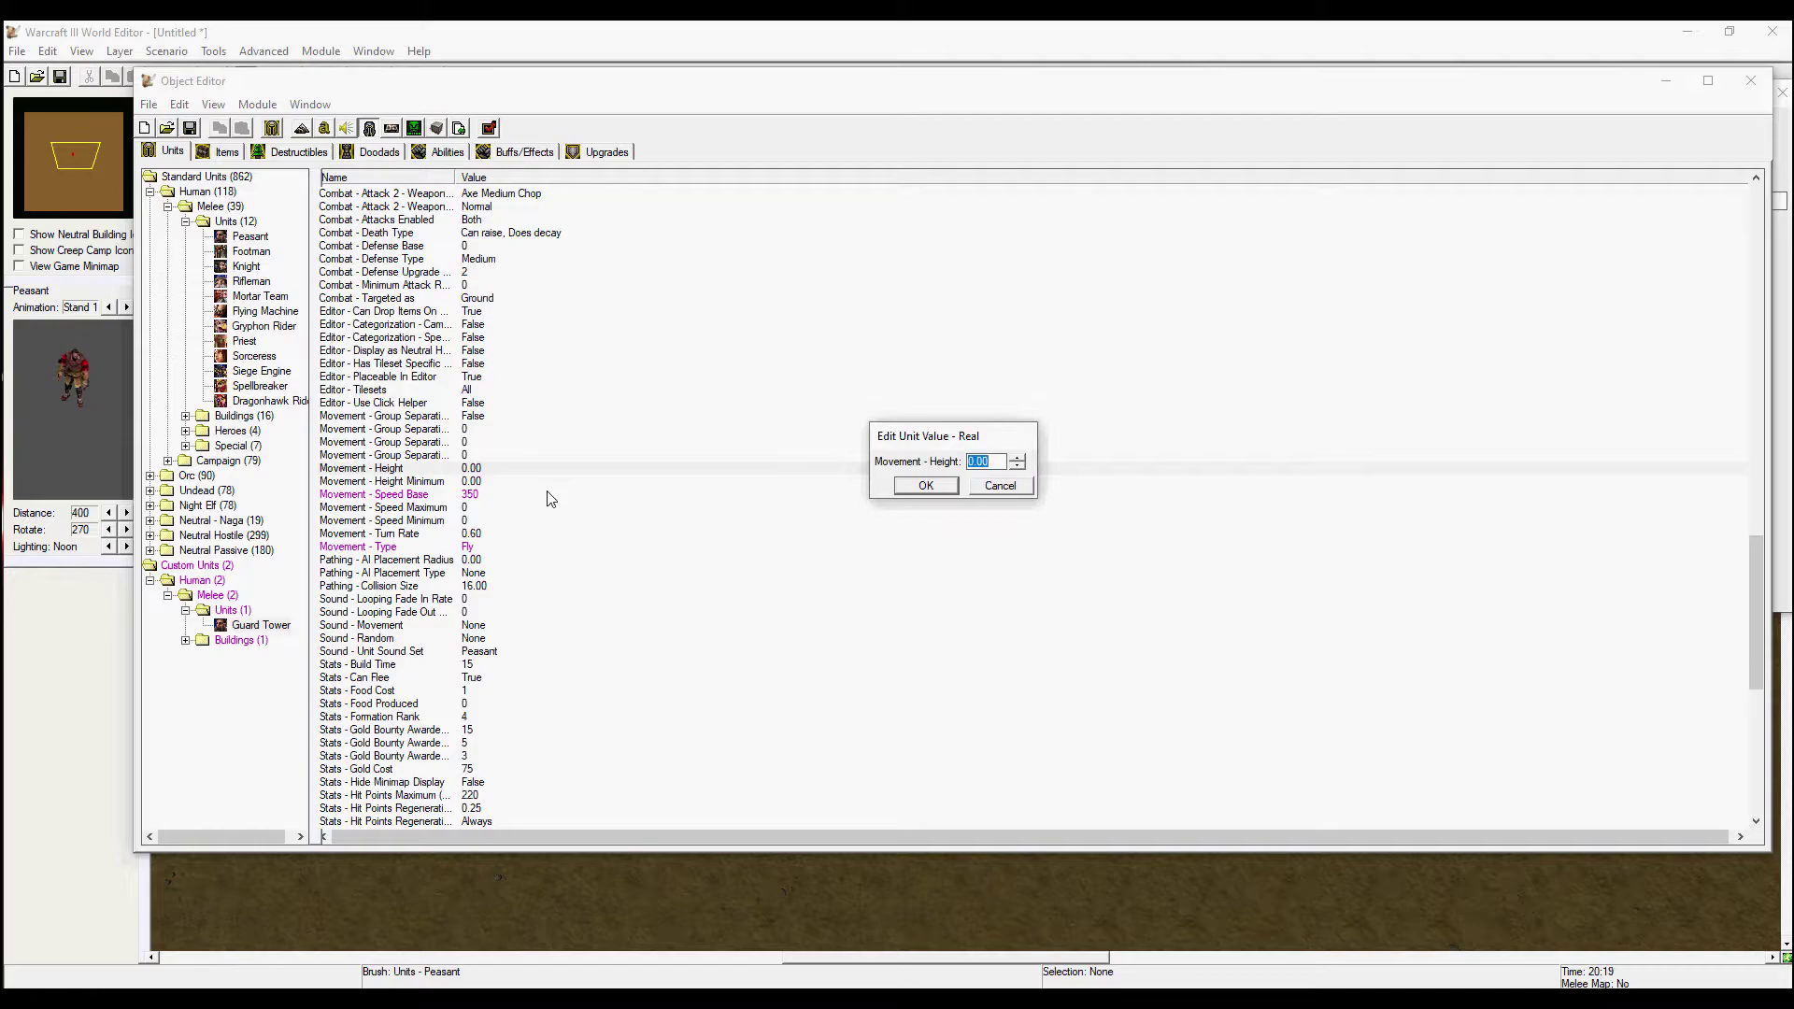
text(150)
key(Return)
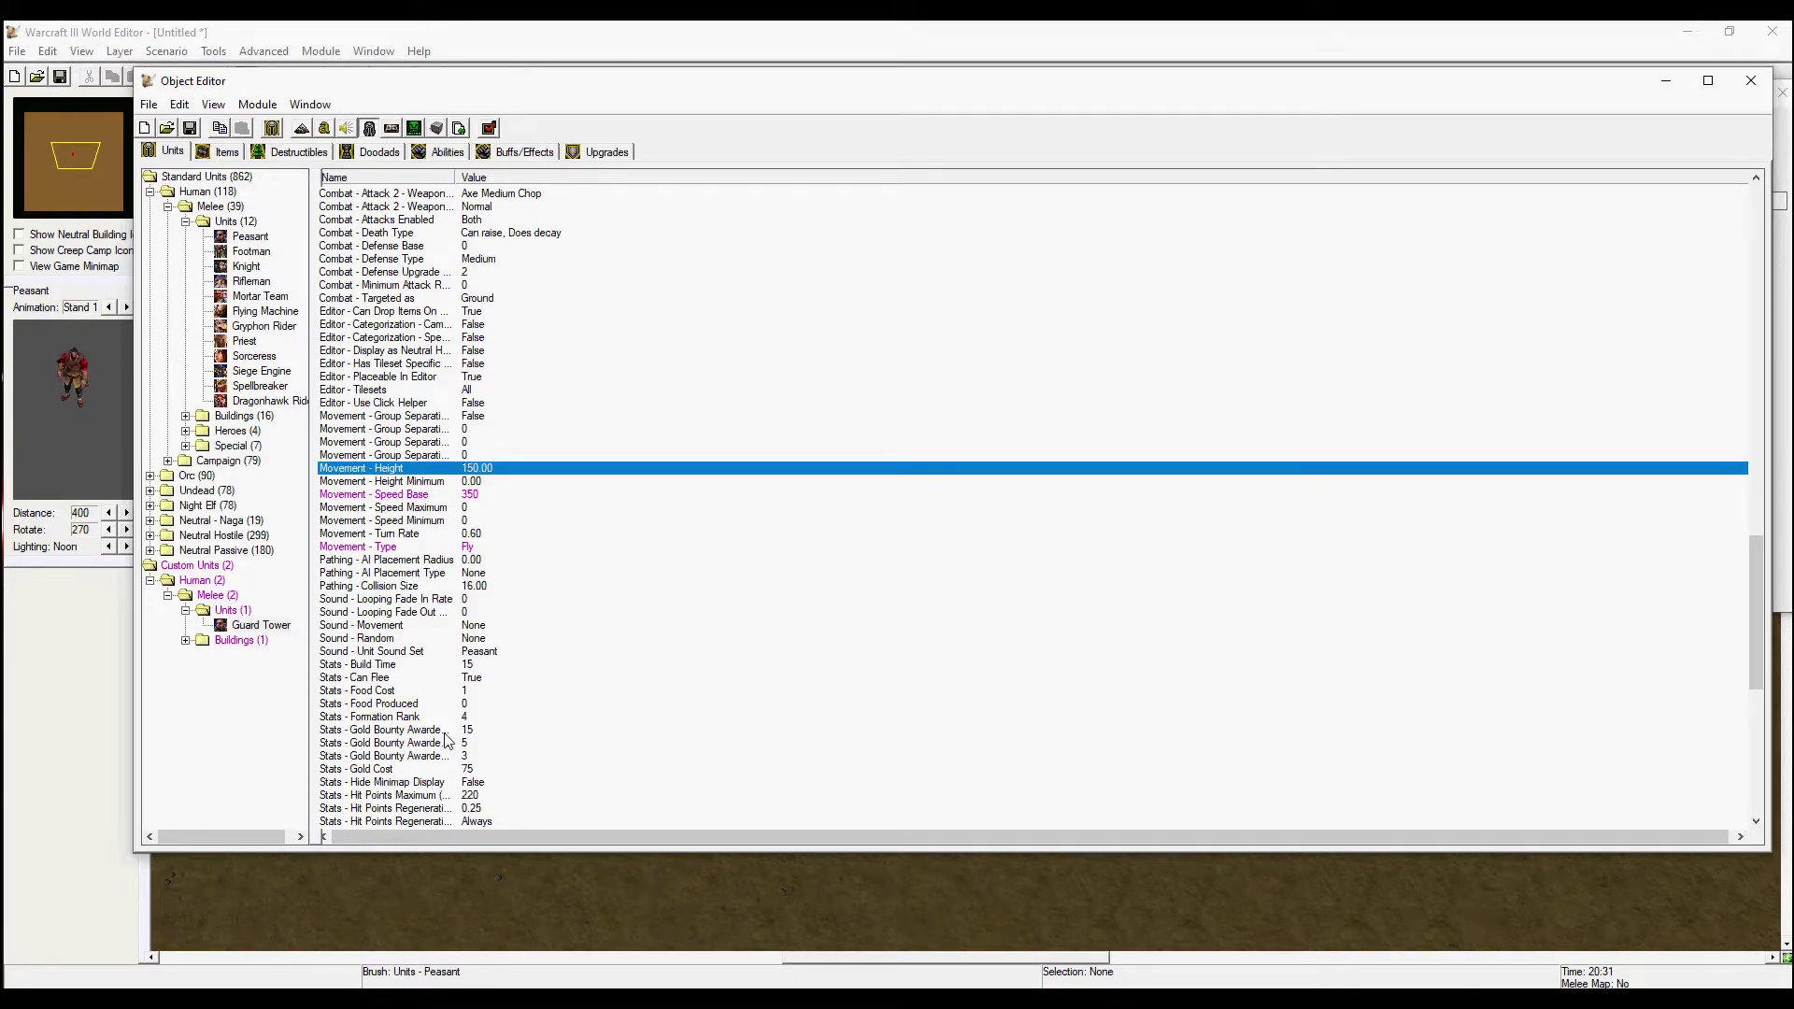
scroll(446, 740, down, 3)
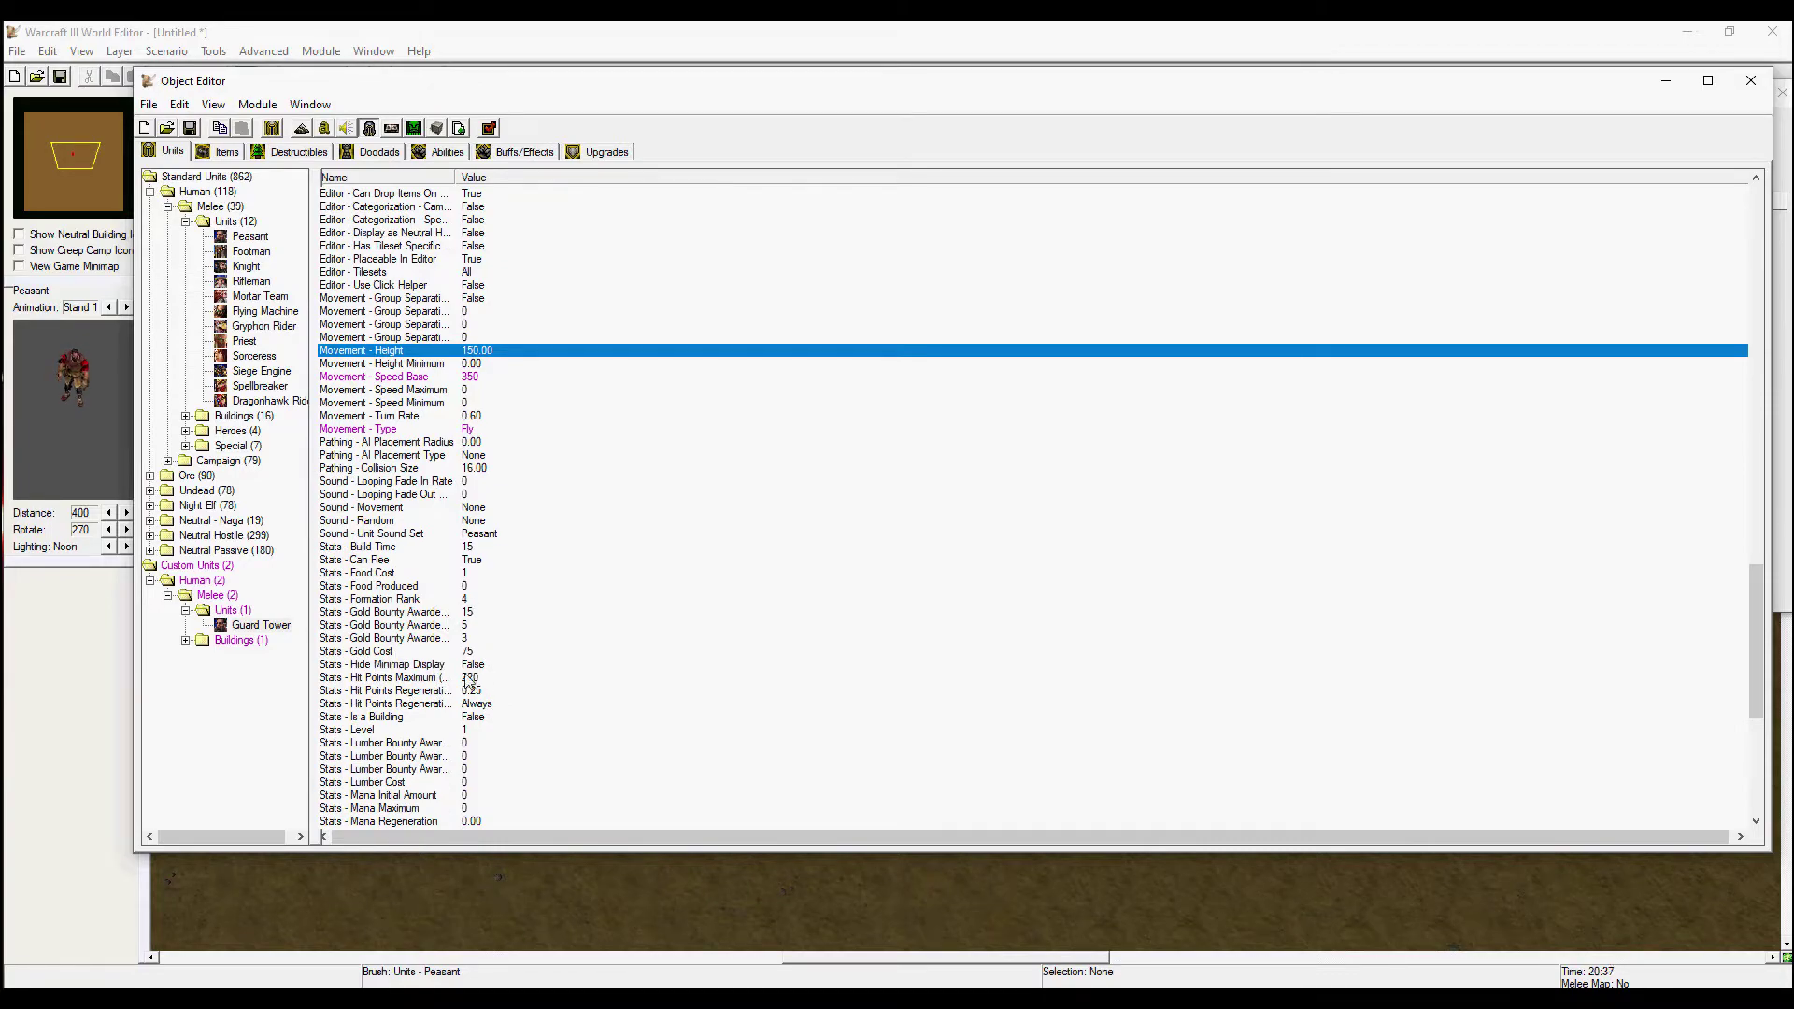
- Delete every structure, starting with Town Hall, from the unit's Structures Built list
scroll(461, 657, down, 10)
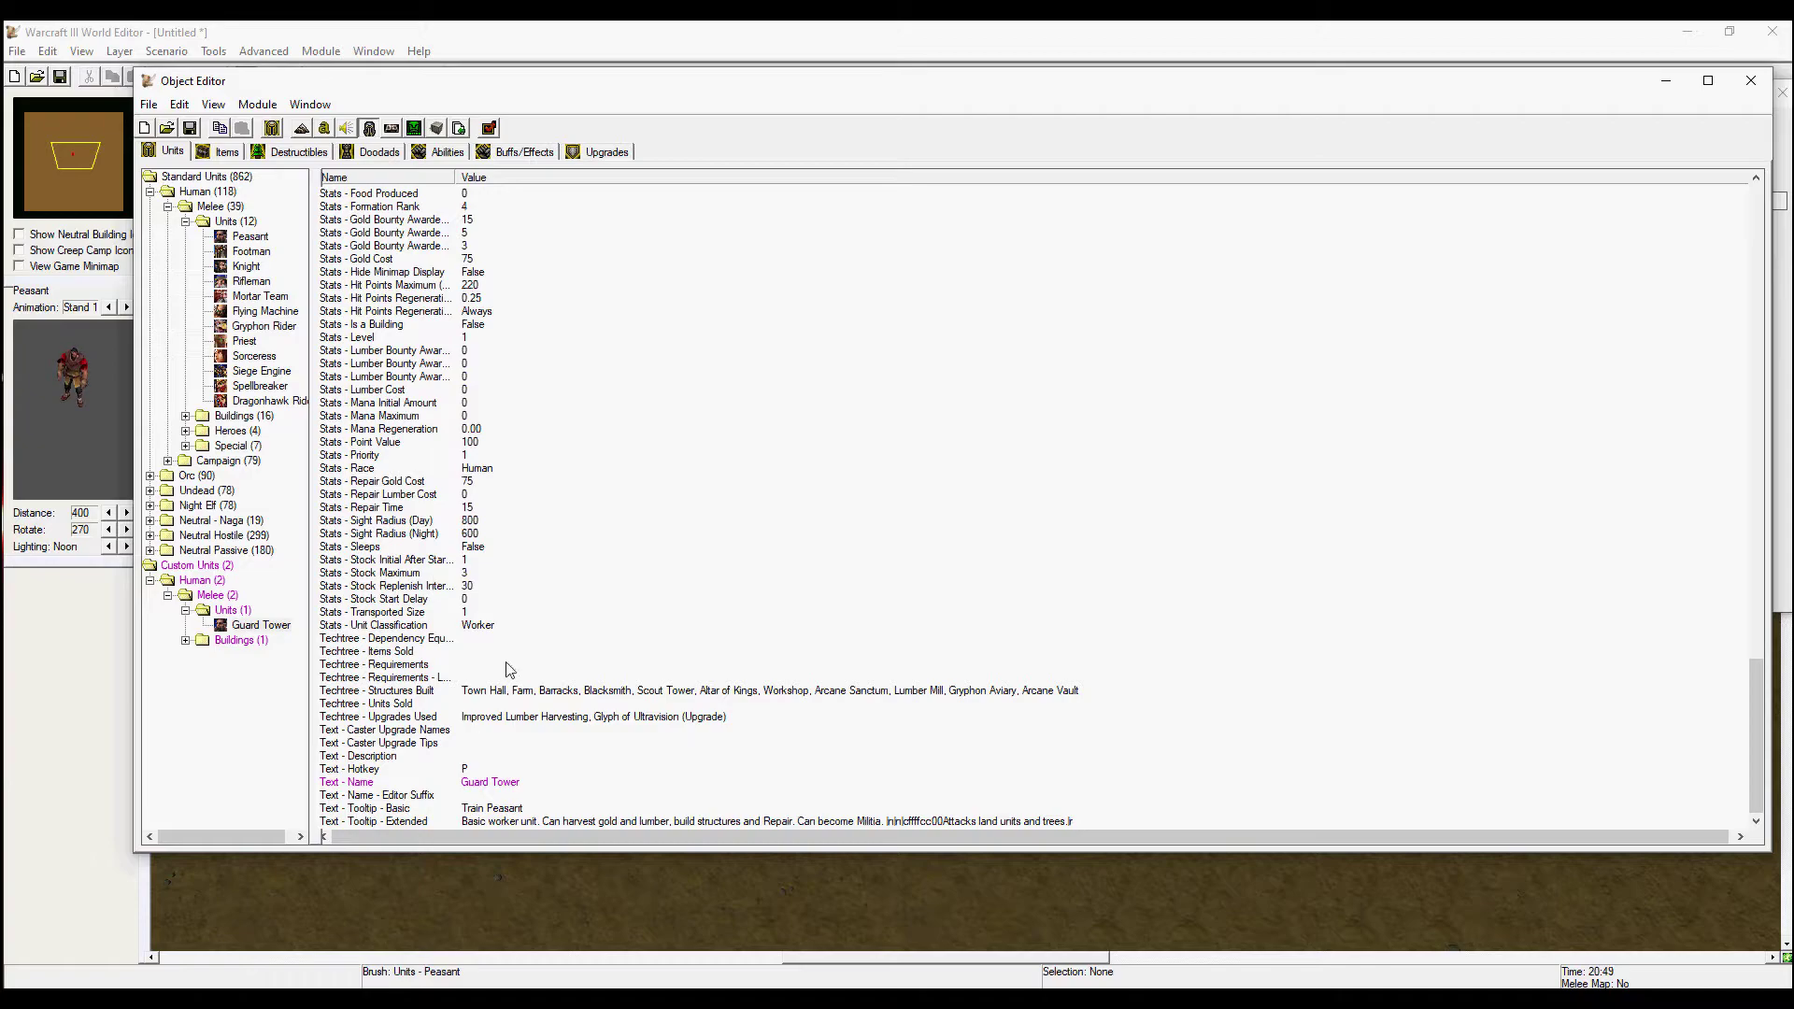
double_click(473, 693)
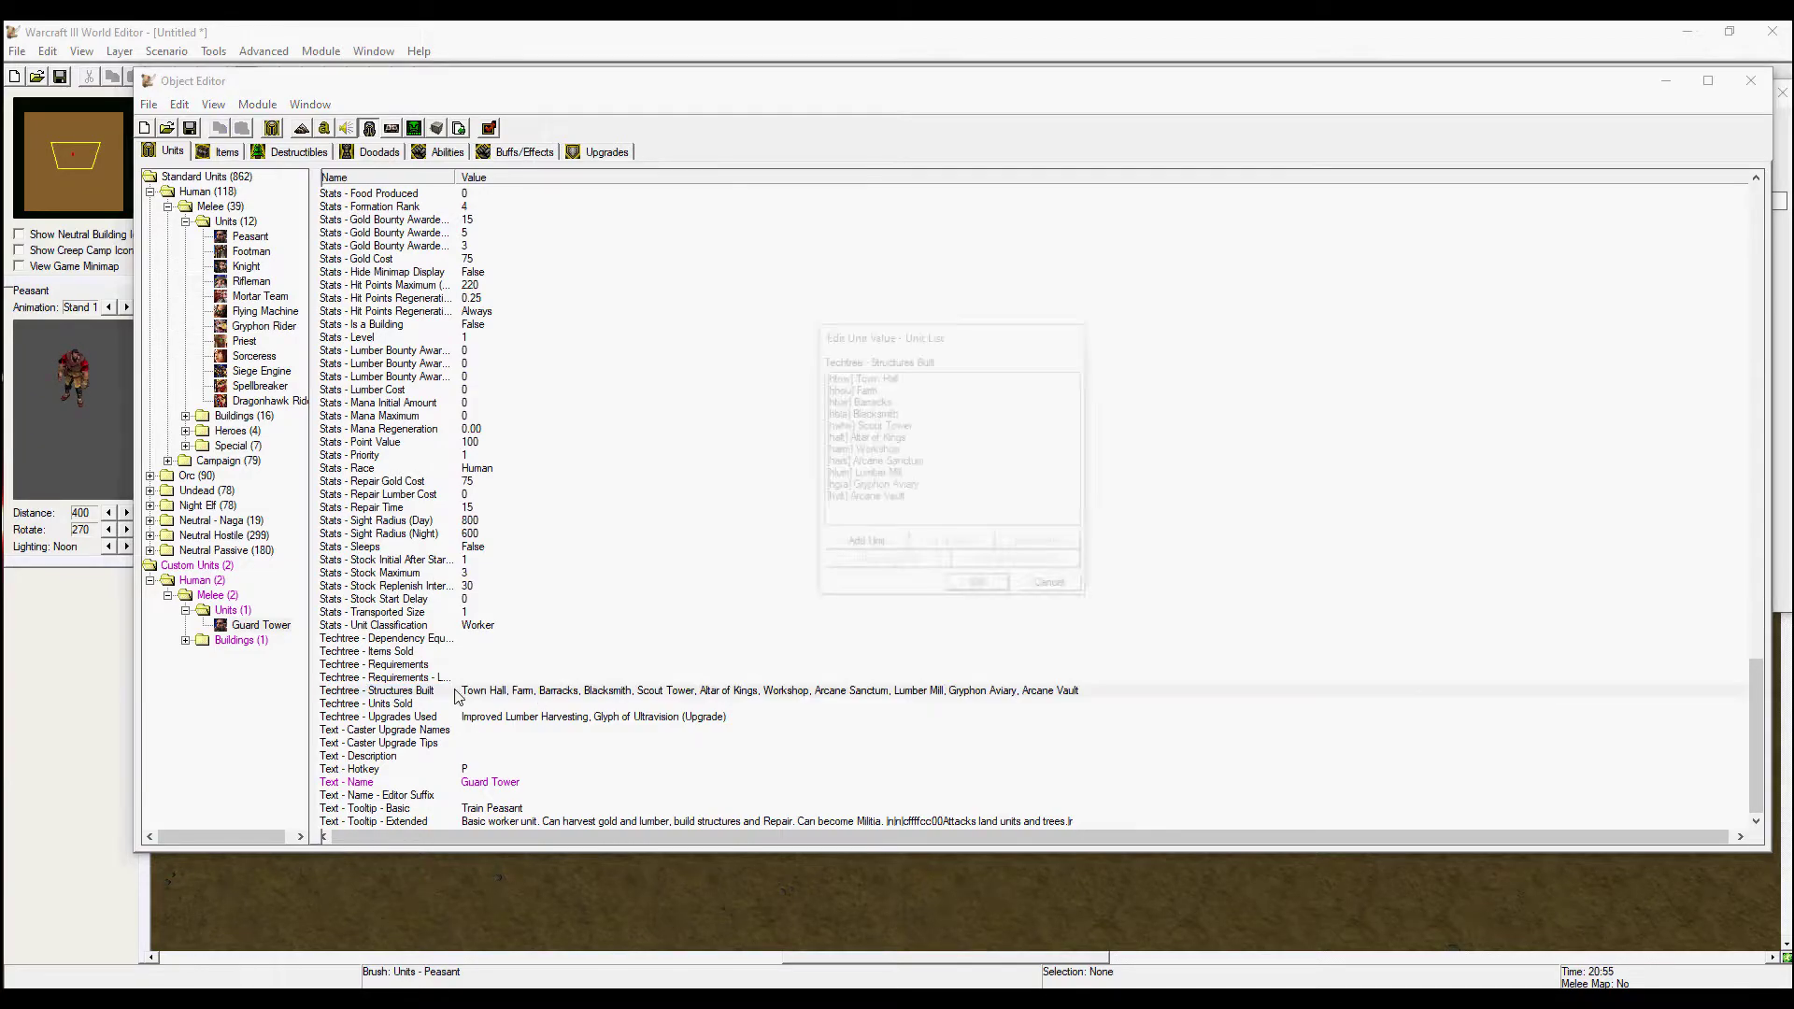
click(853, 379)
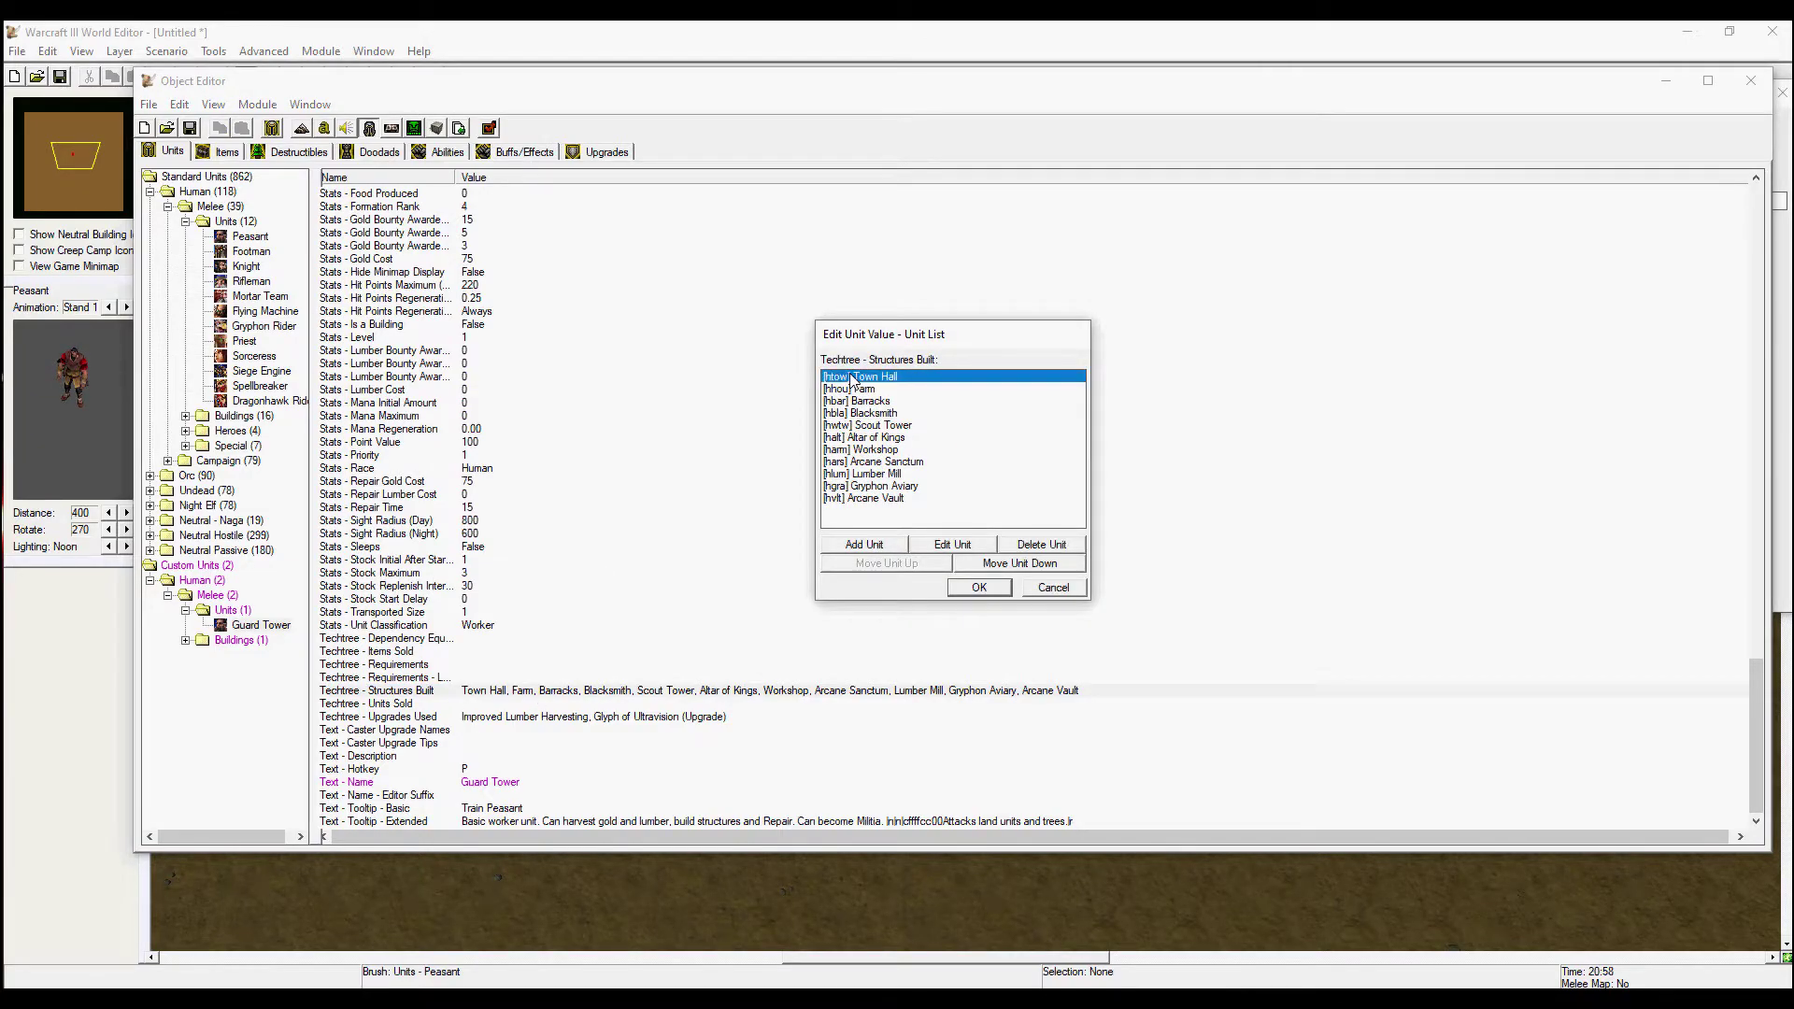
double_click(1054, 548)
double_click(1054, 548)
double_click(1055, 547)
double_click(1054, 547)
double_click(1054, 548)
click(1047, 548)
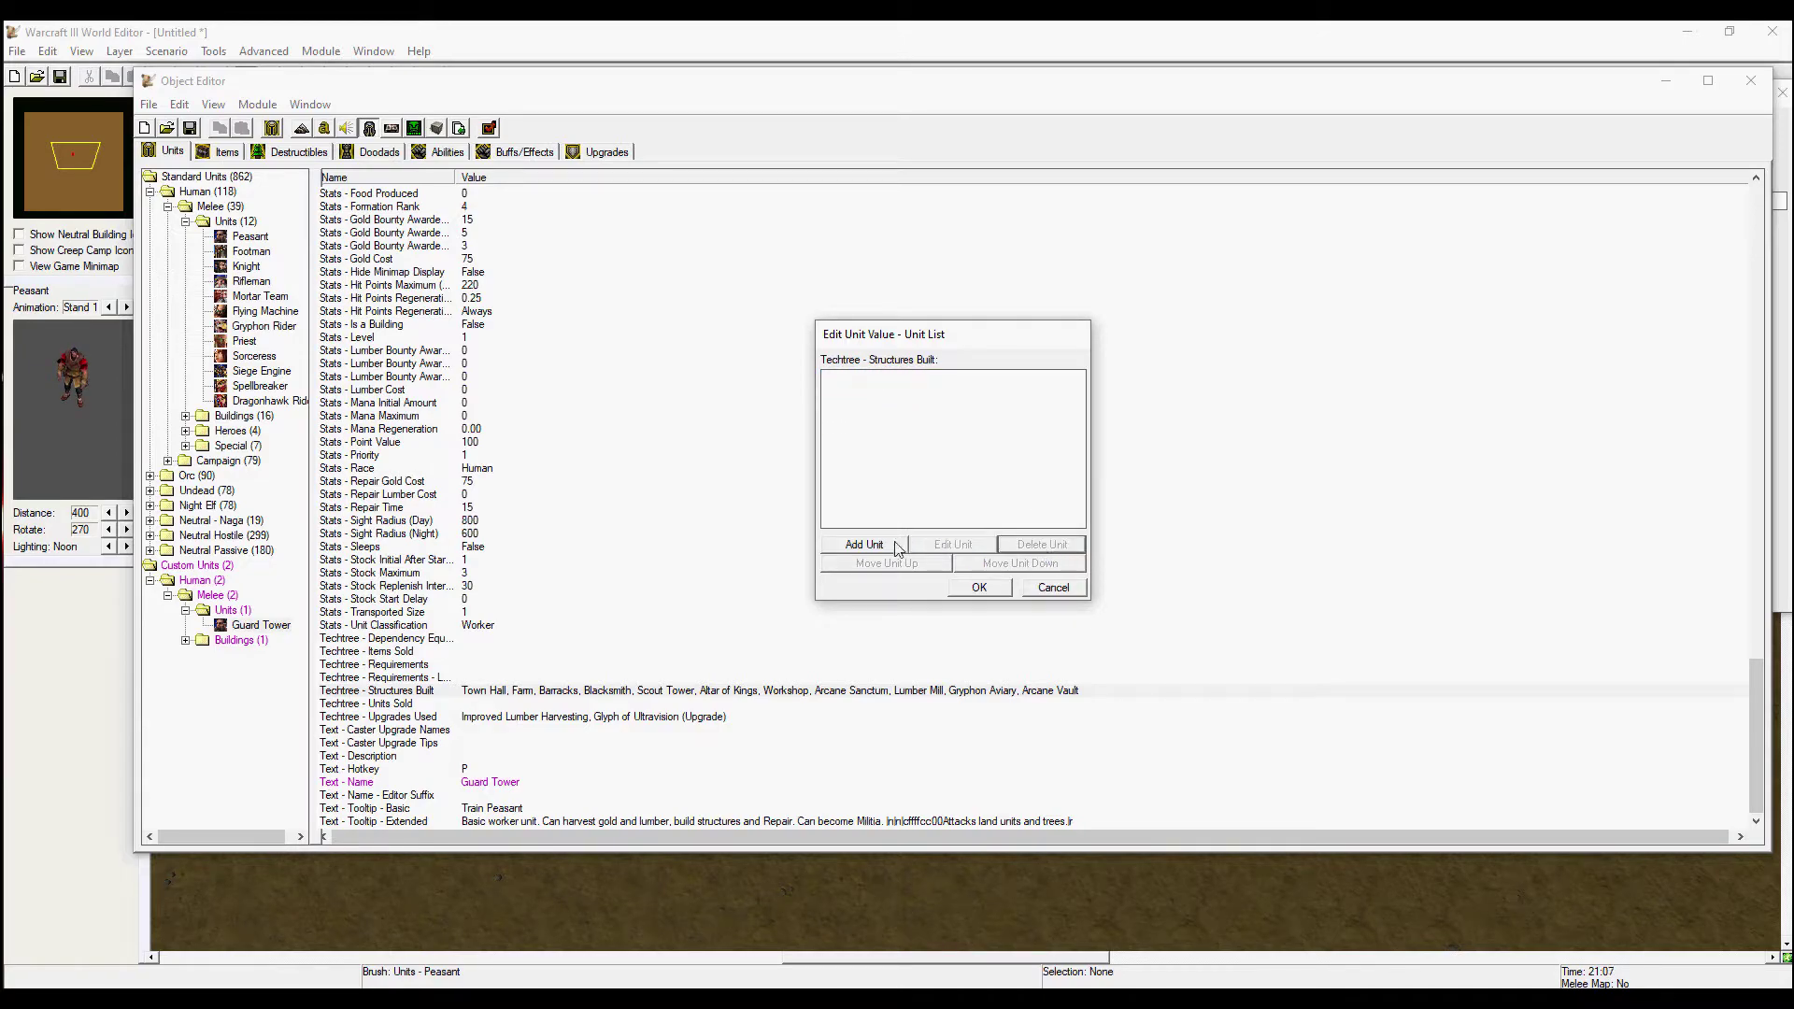
- Add the custom Boulder Tower as the only structure built and return to the map view
click(875, 546)
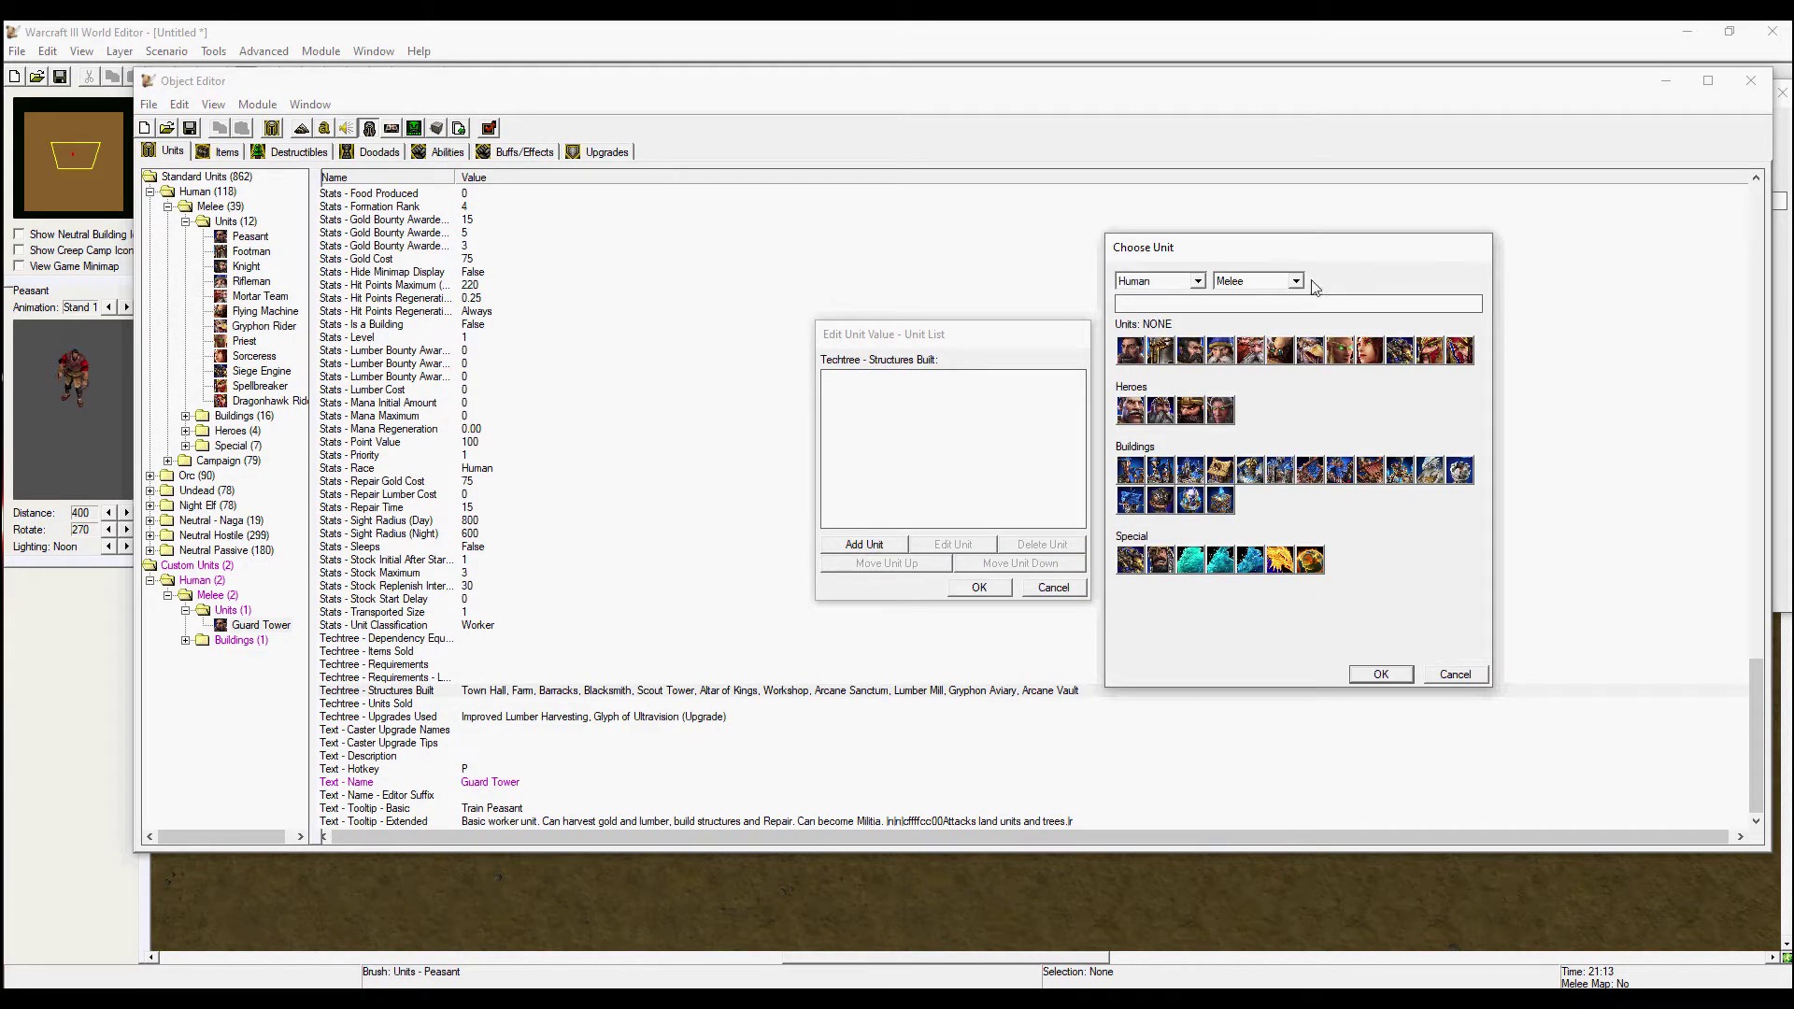
click(1247, 283)
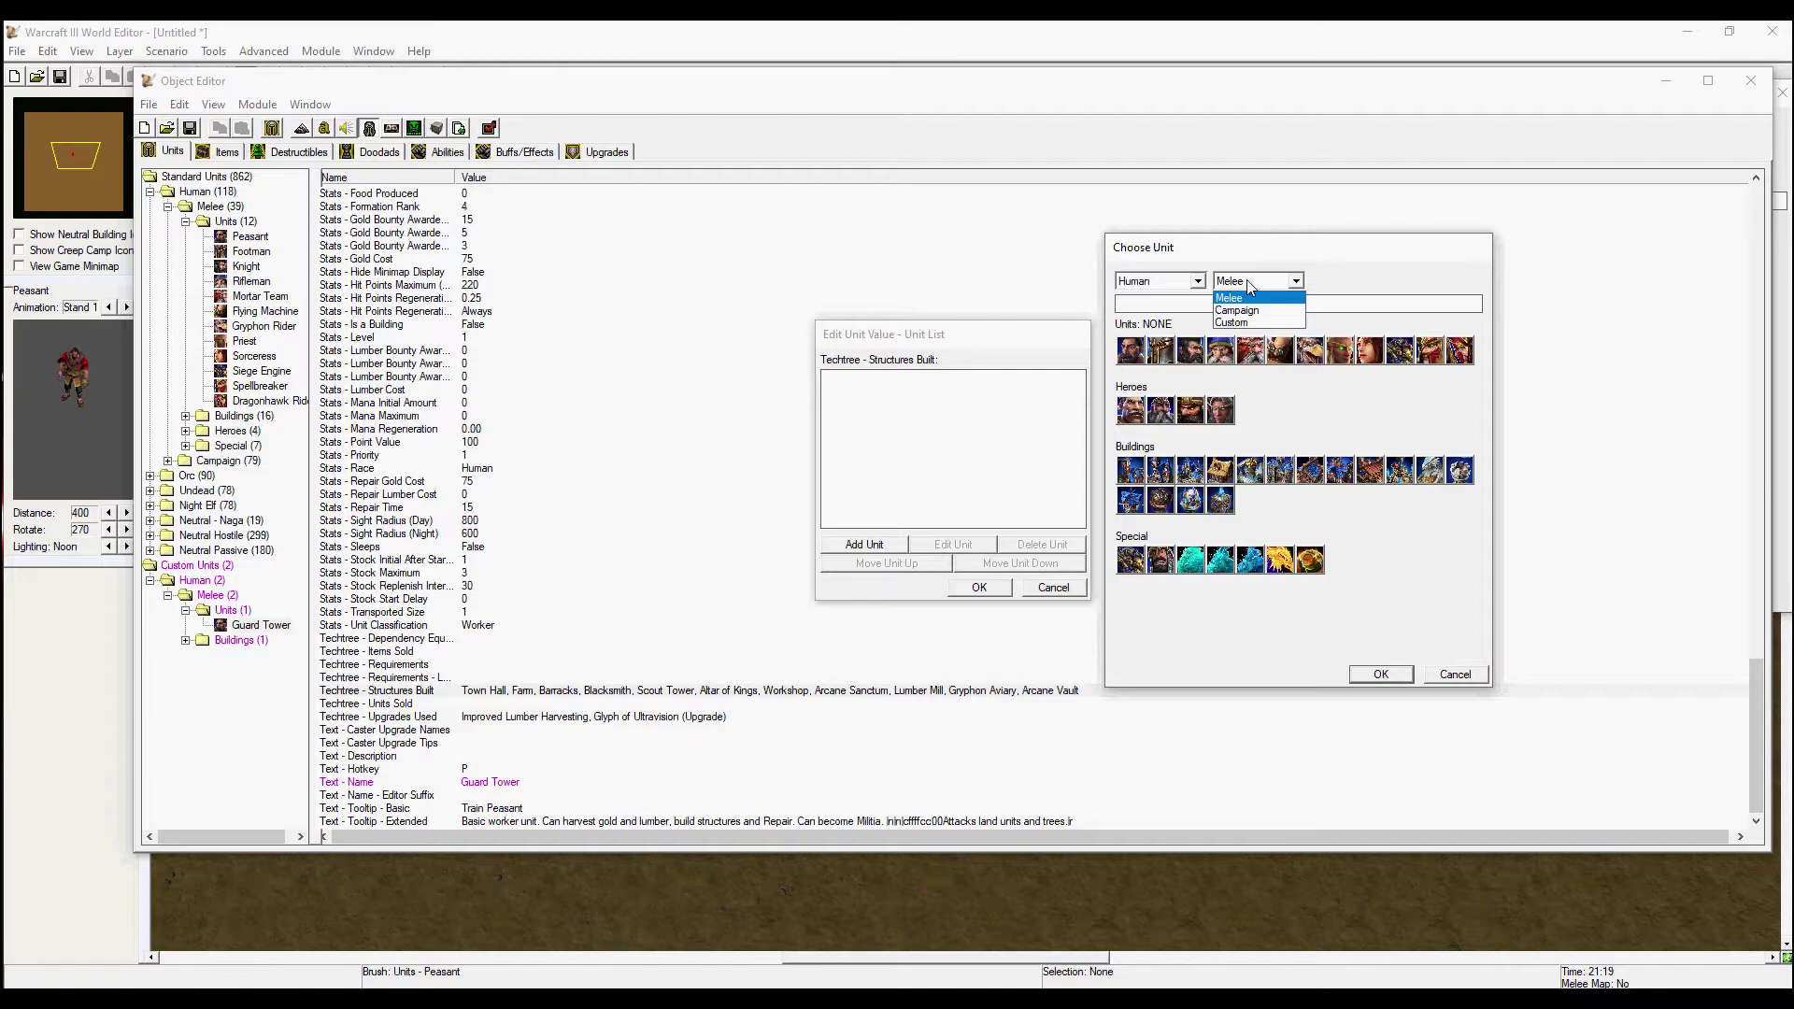
click(1237, 322)
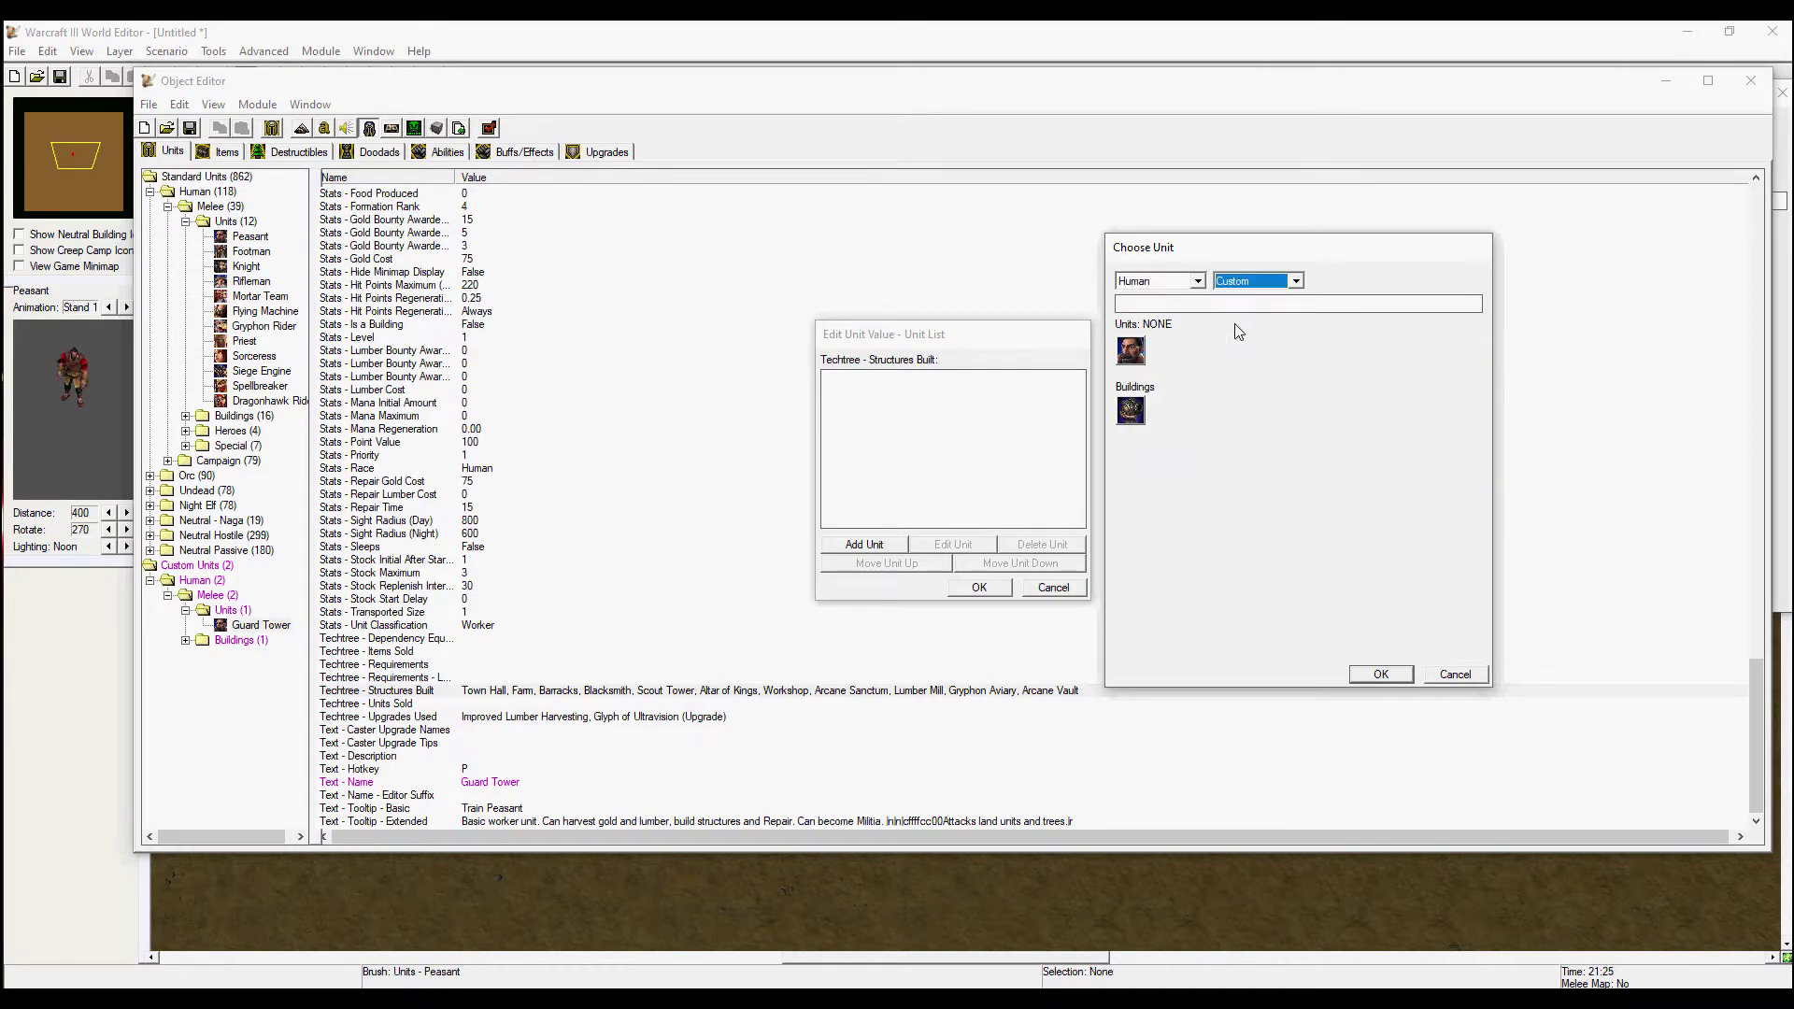
click(1132, 413)
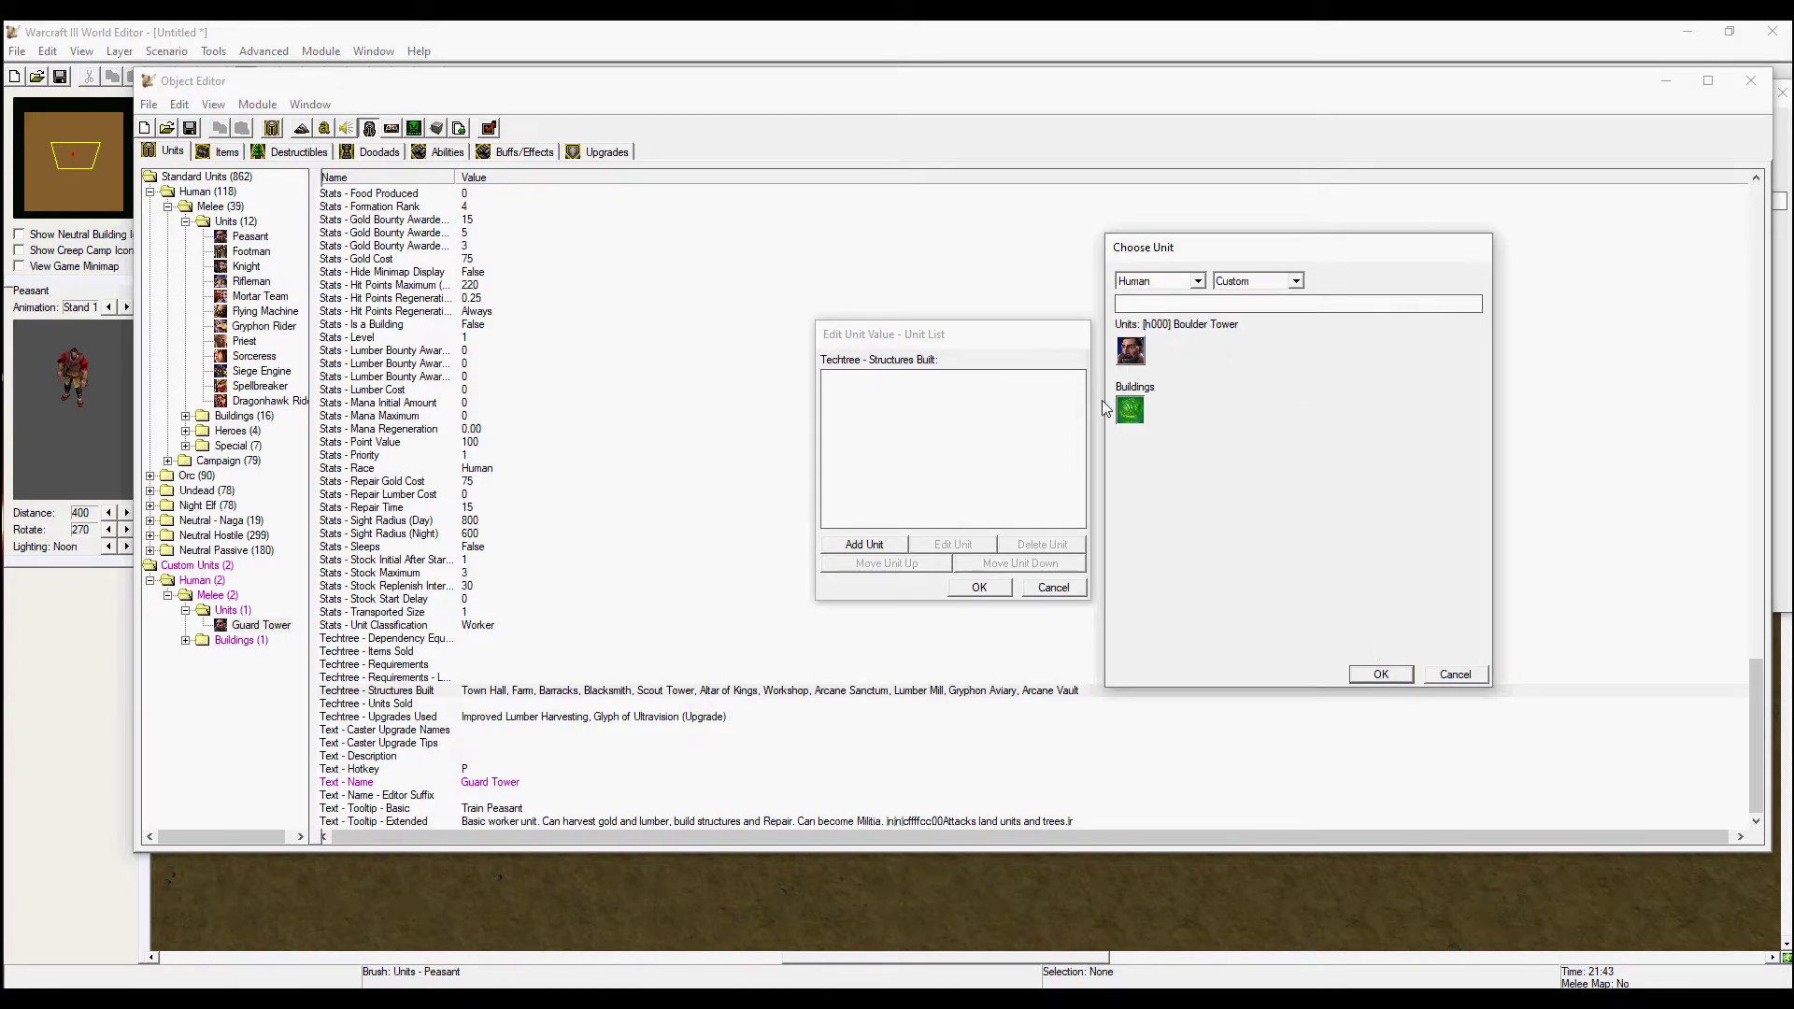
click(1381, 674)
click(980, 588)
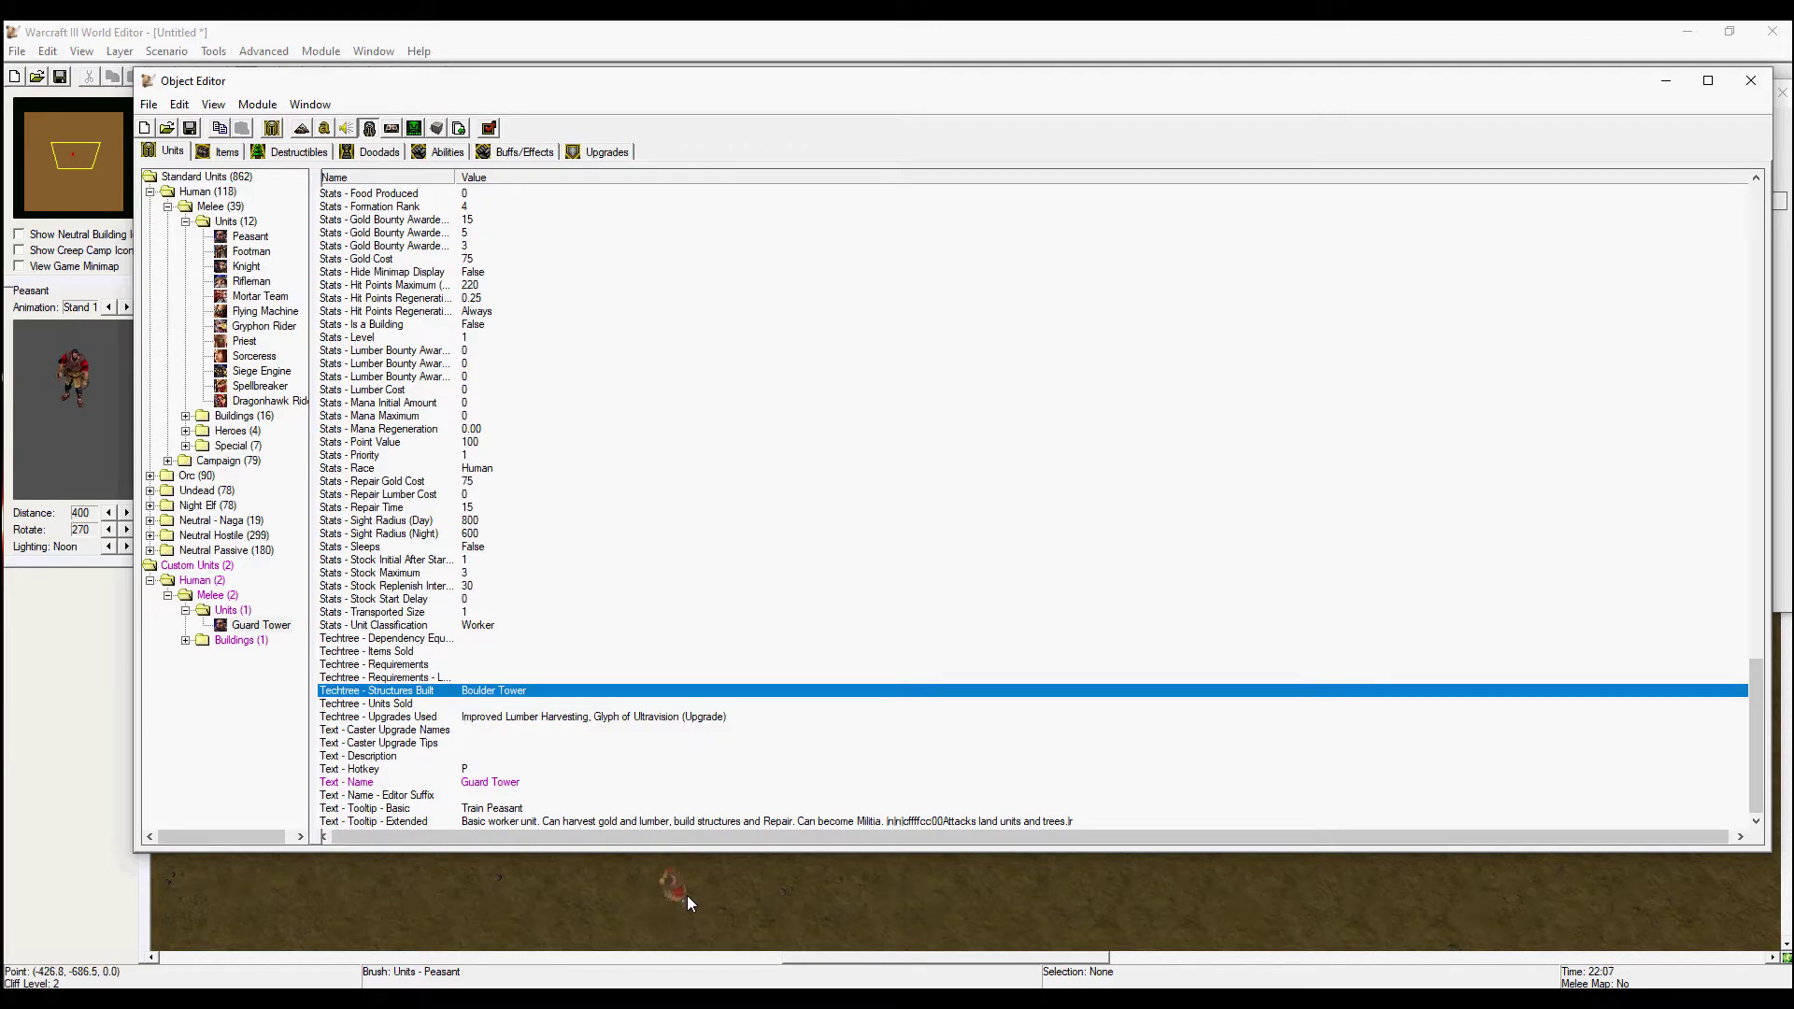
click(675, 901)
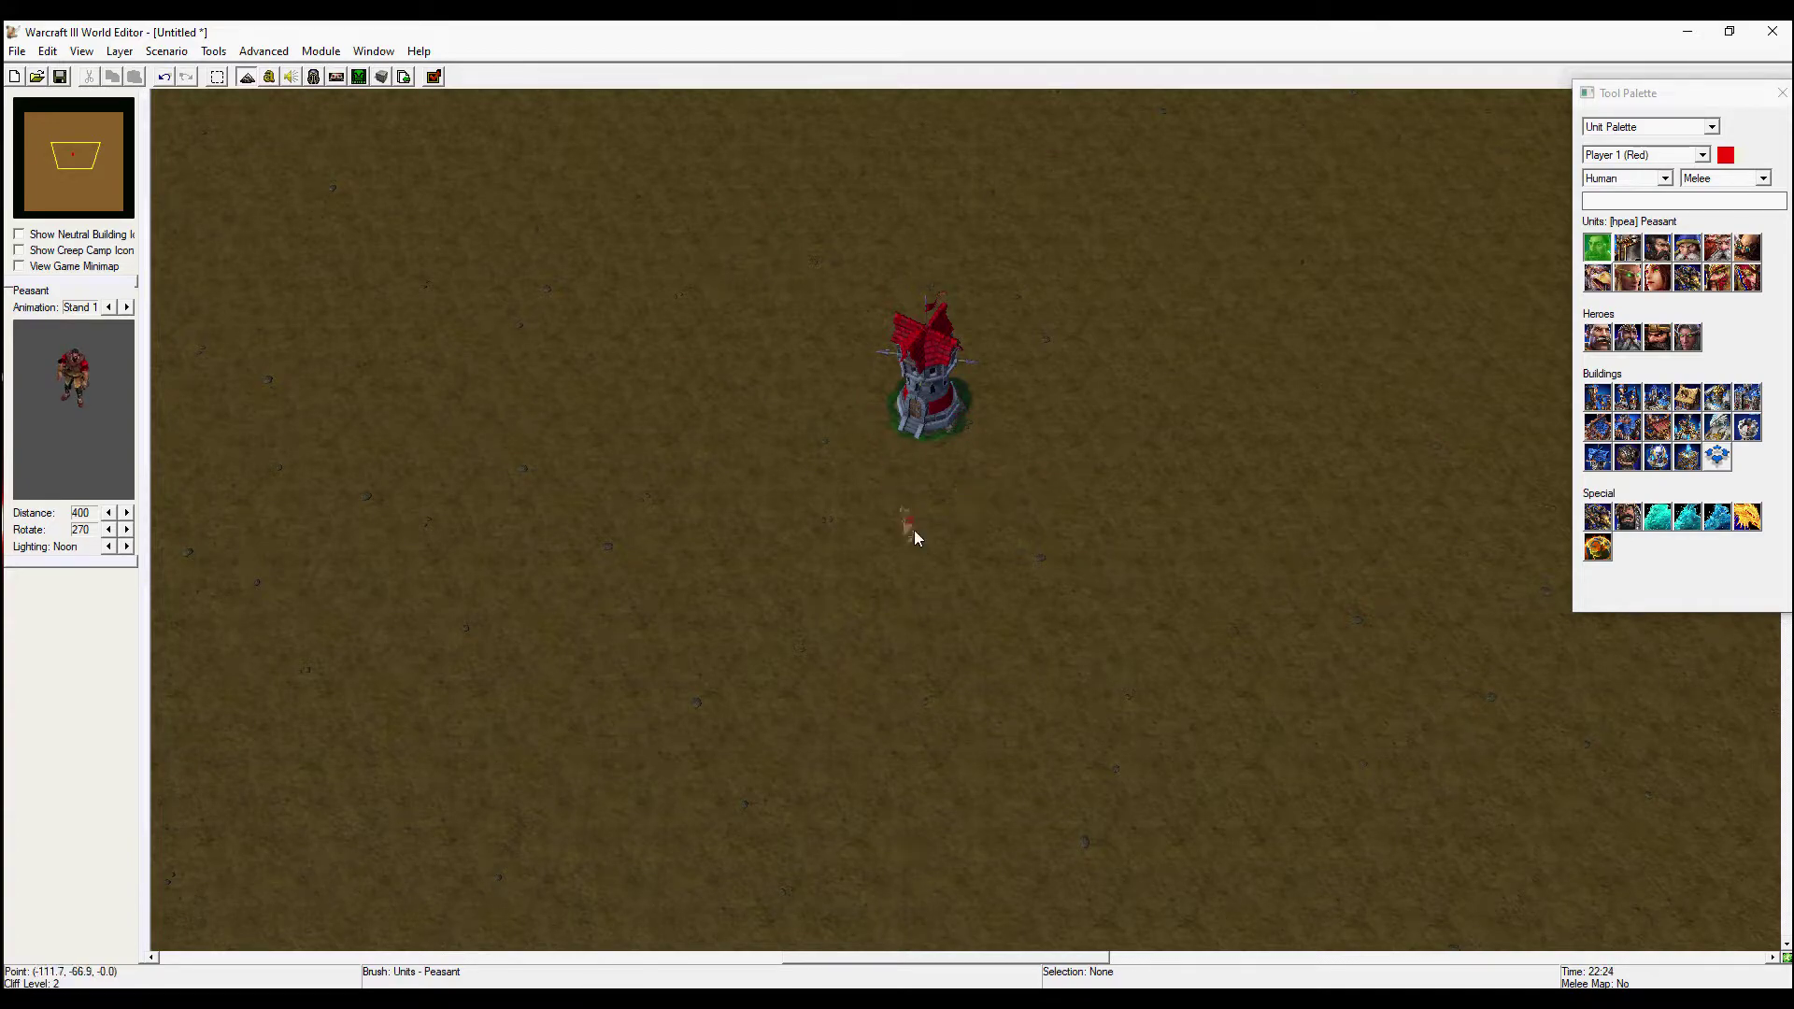
- Delete both upgrades, including Improved Lumber Harvesting, from the Guard Tower's Upgrades Used list
click(314, 77)
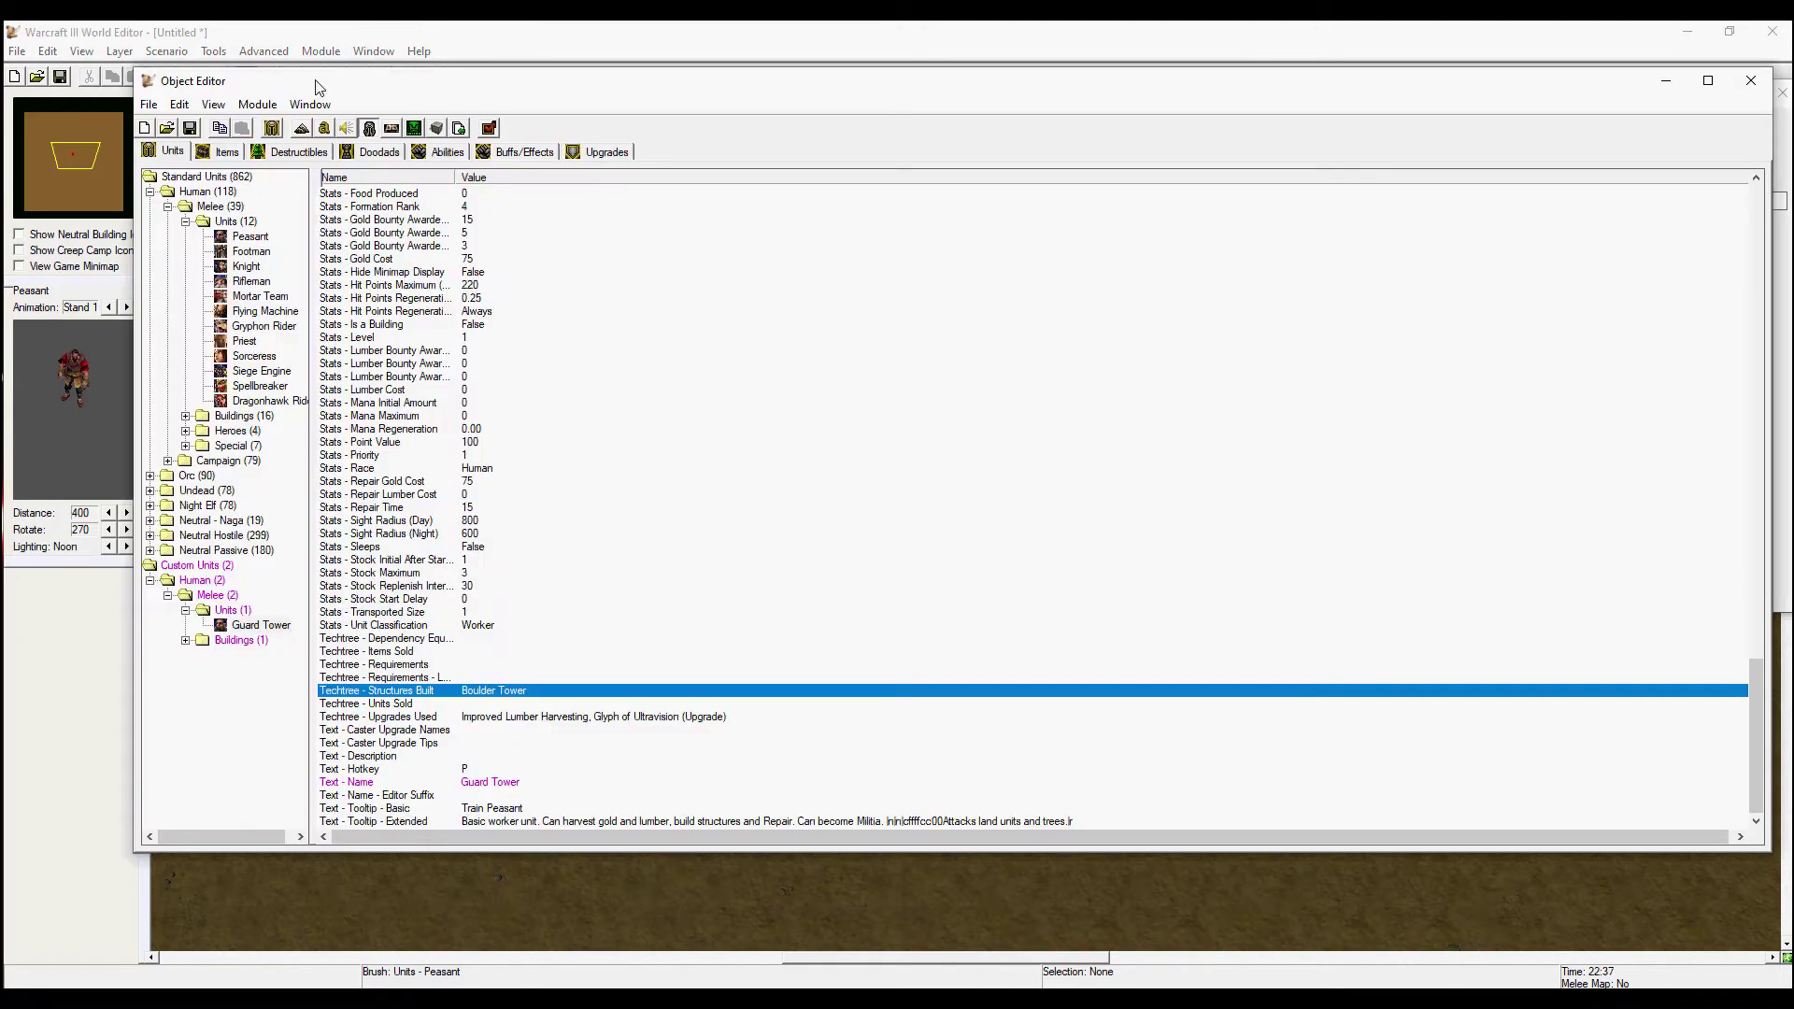
double_click(450, 717)
click(897, 383)
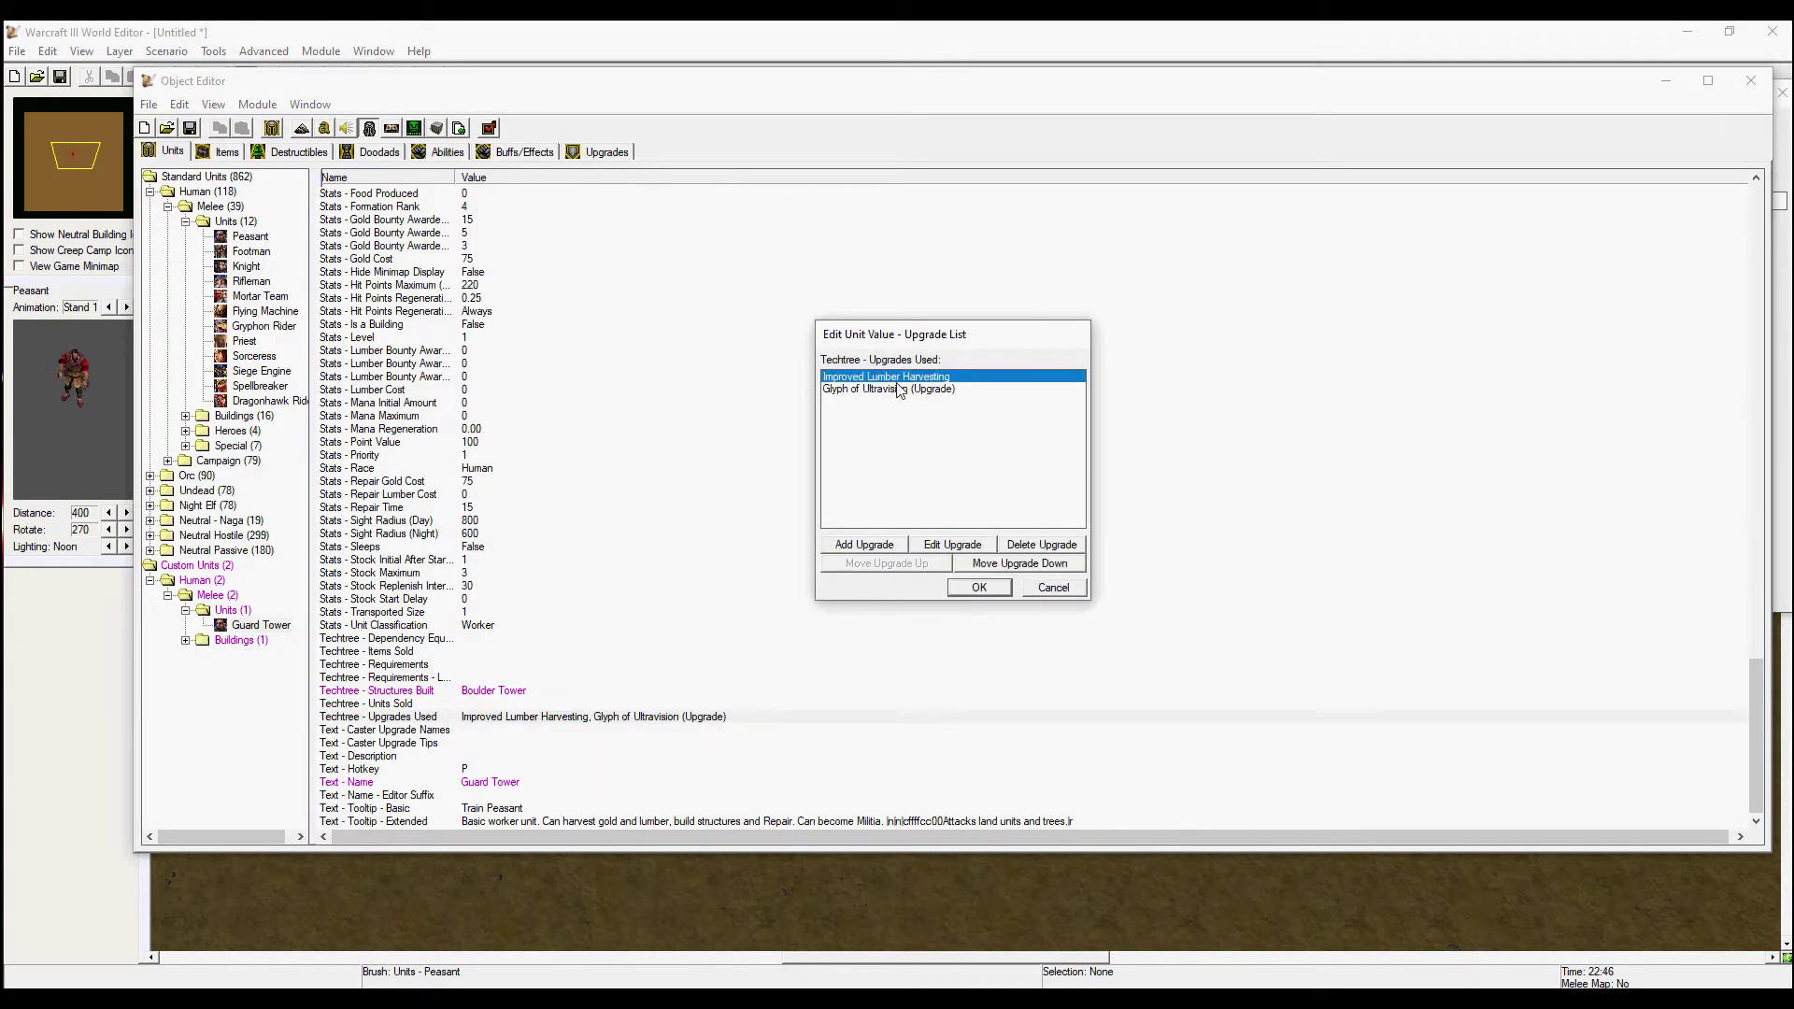
click(1062, 548)
click(1062, 548)
click(985, 587)
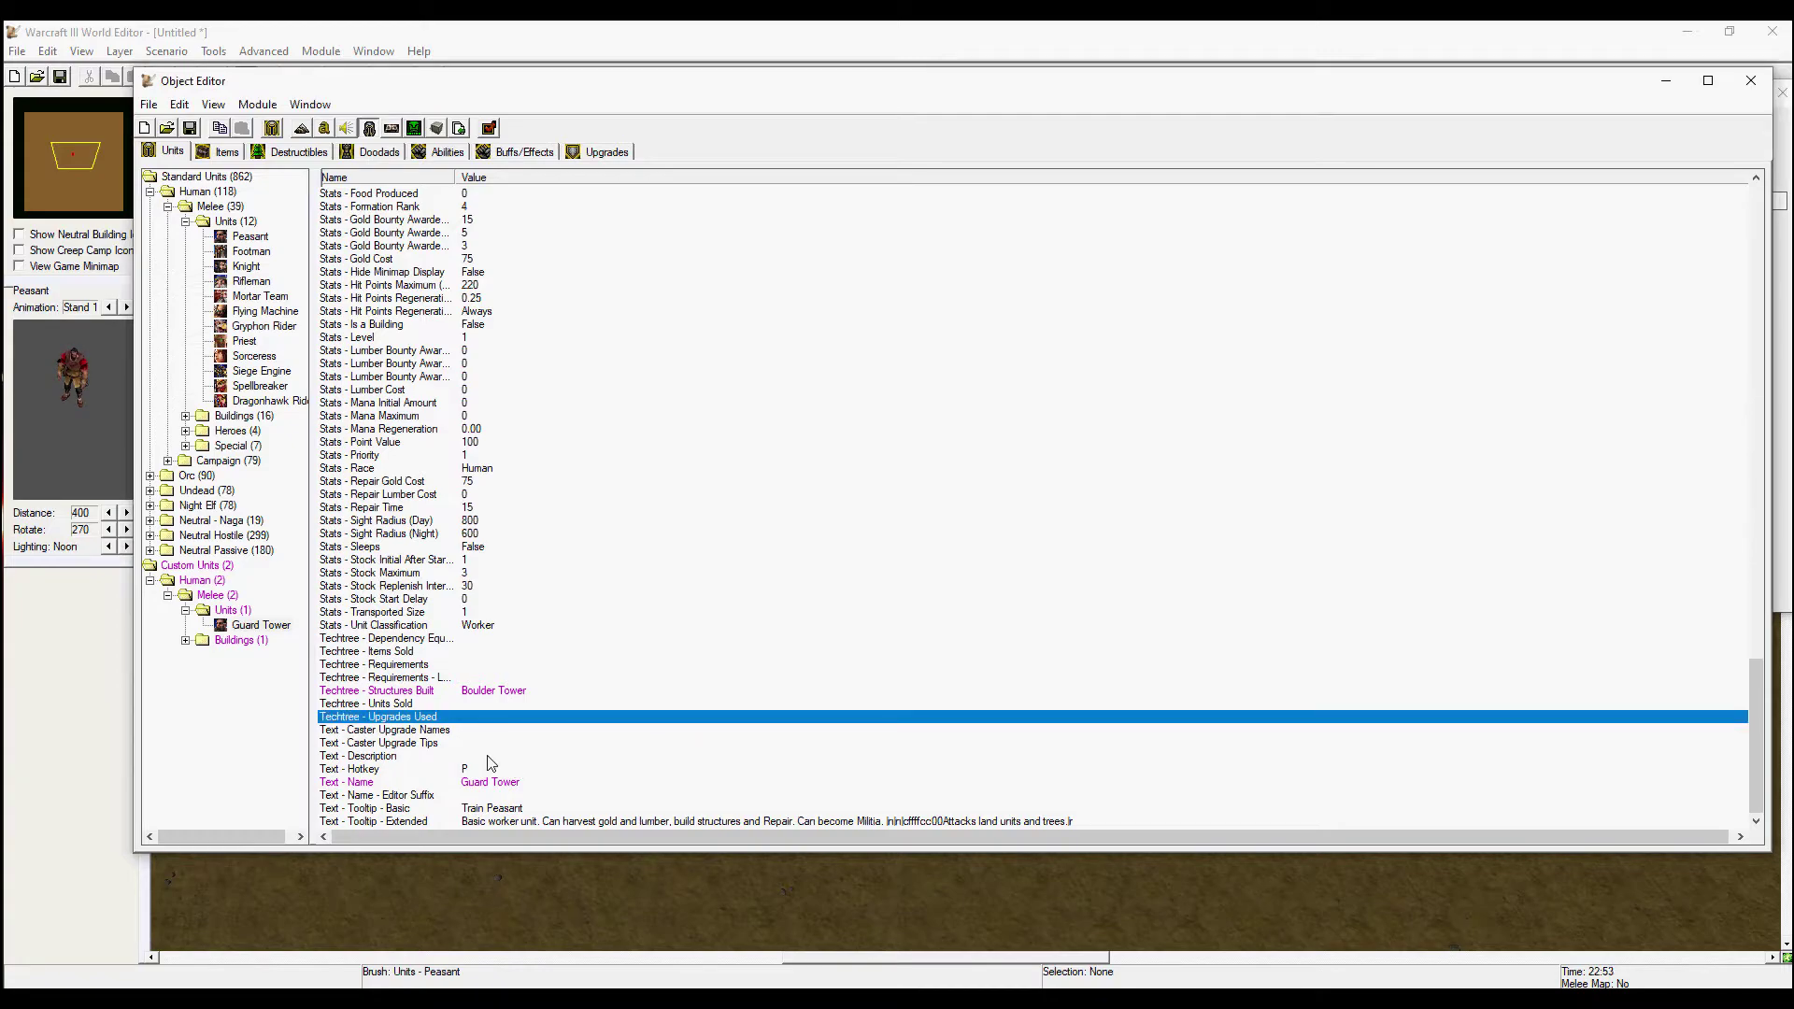
- Rename the unit from Guard Tower to Human Builder
double_click(487, 785)
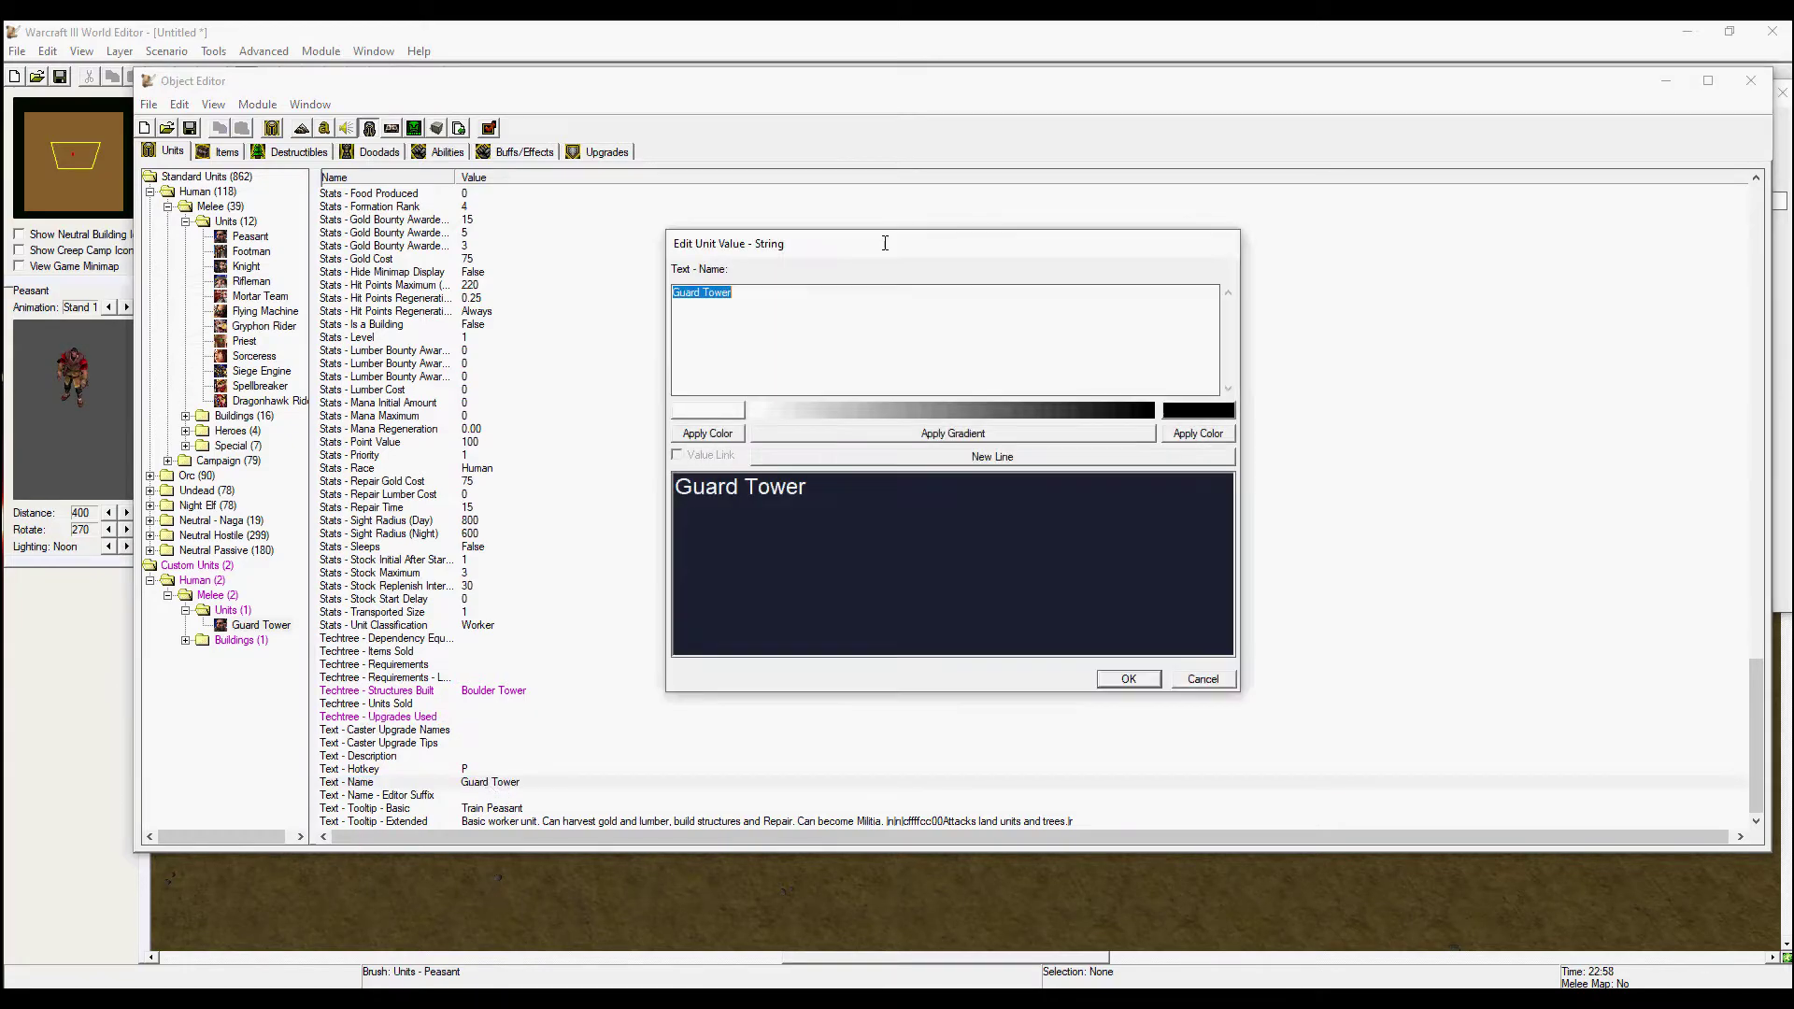
click(786, 298)
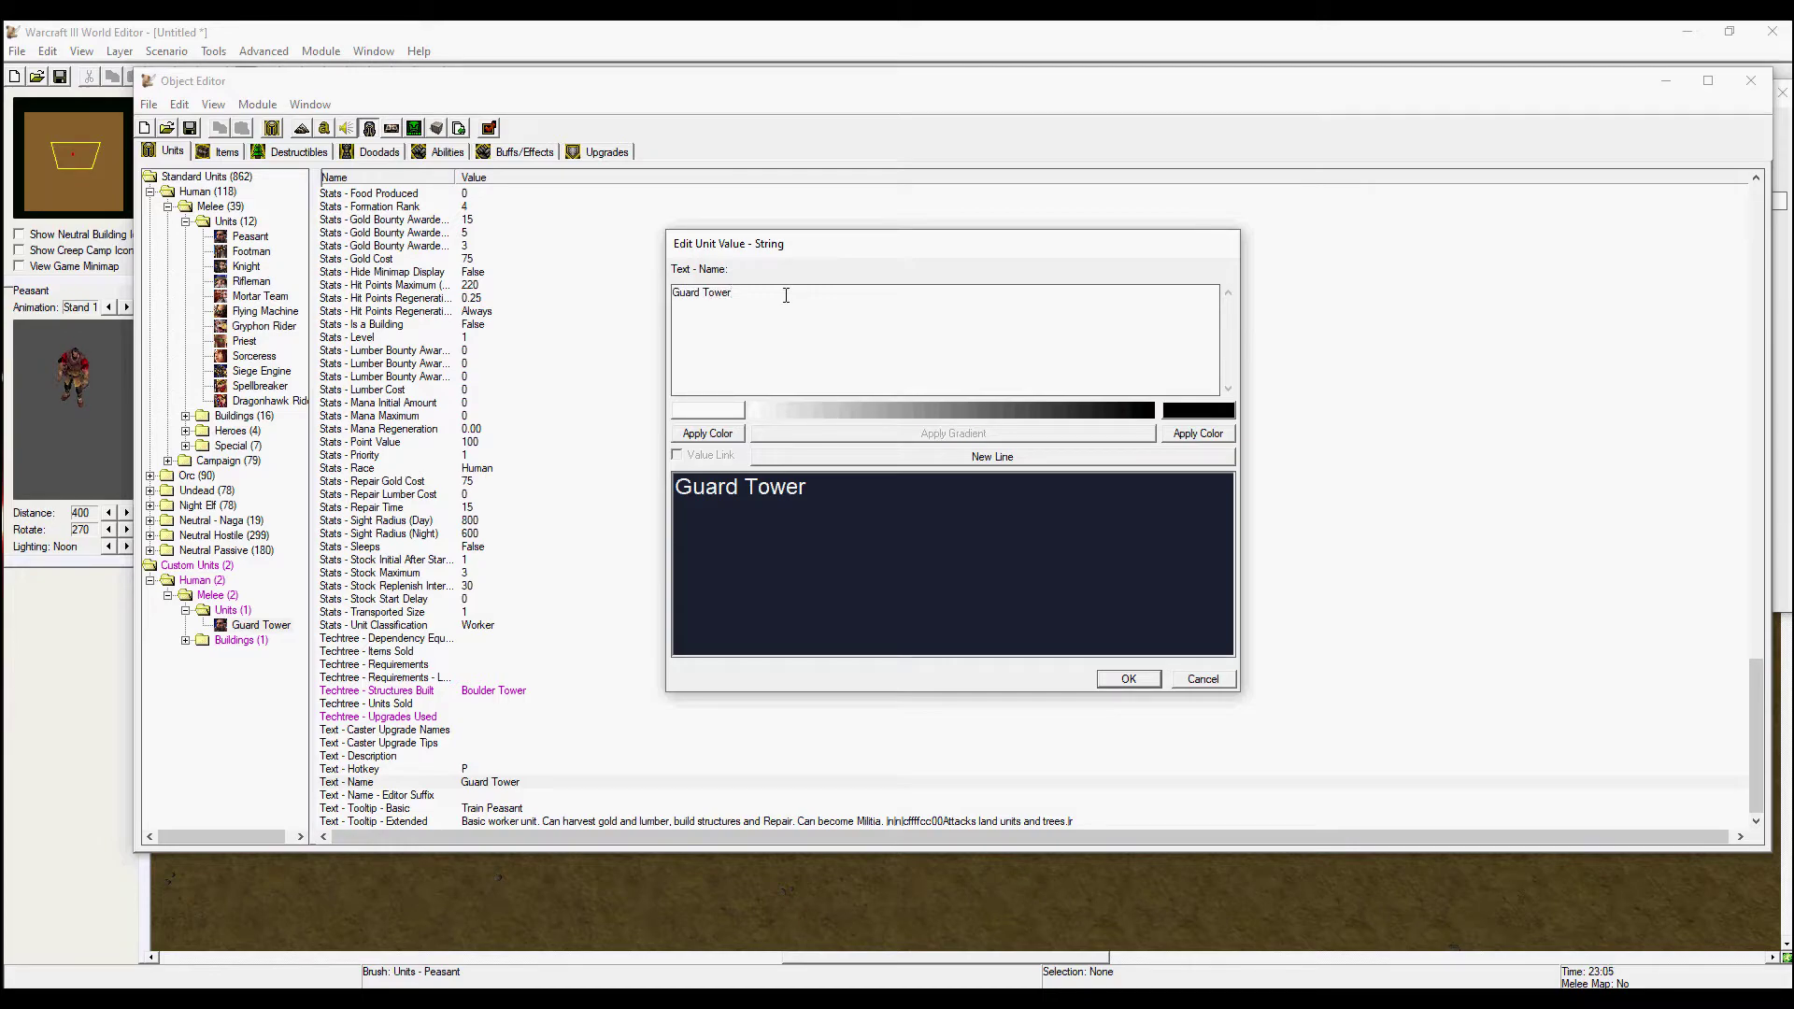
drag(783, 294, 576, 287)
text(Human )
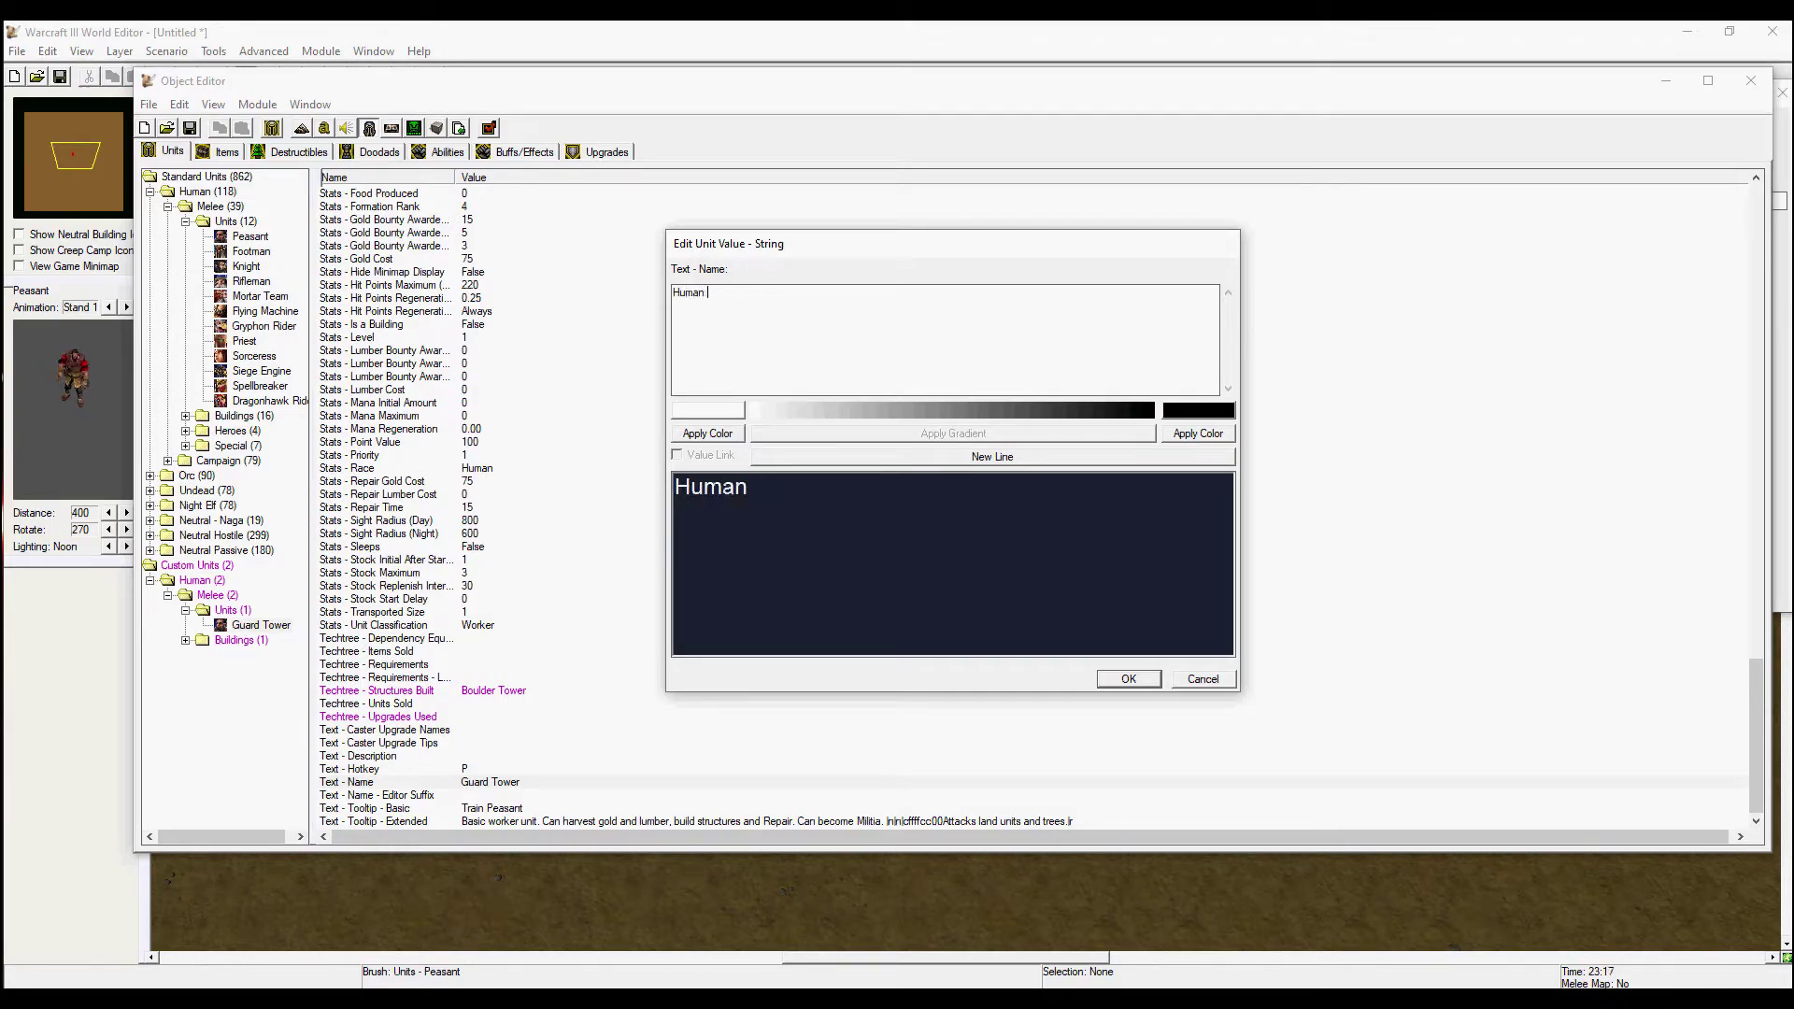
text(Builder)
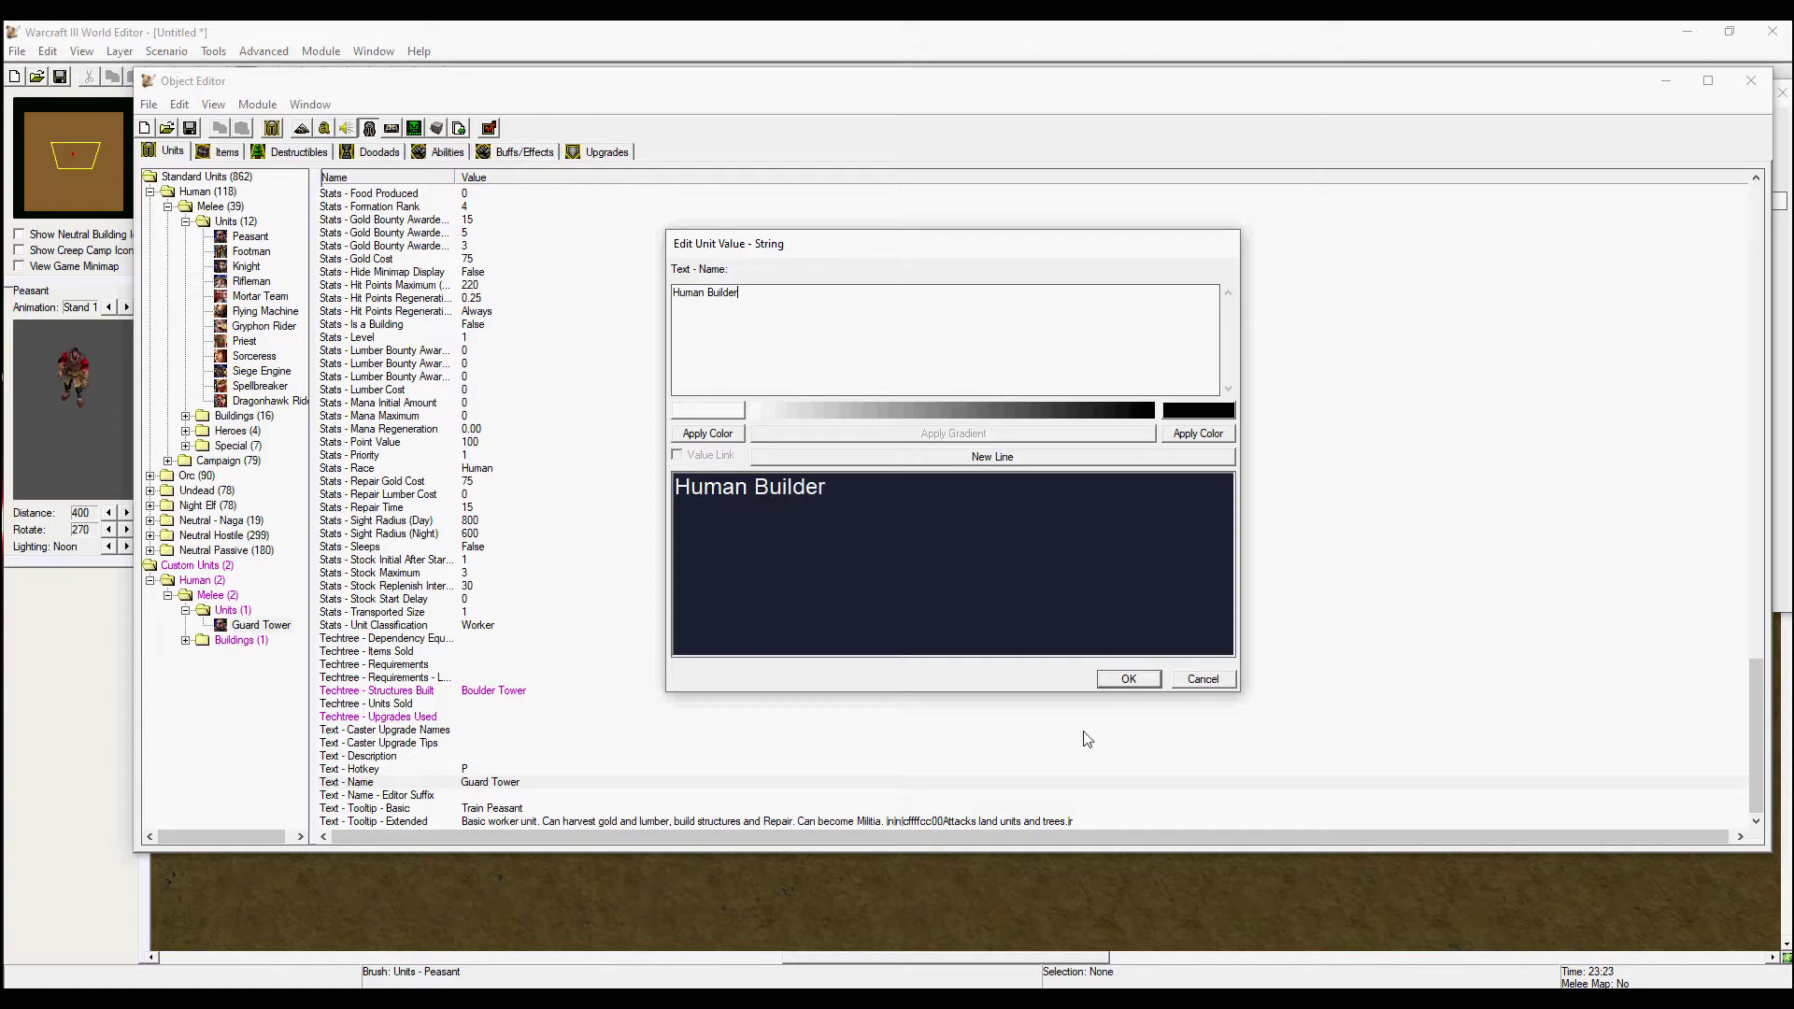
click(1128, 679)
- Change the basic tooltip to 'Train Human Builder'
key(Down)
key(Return)
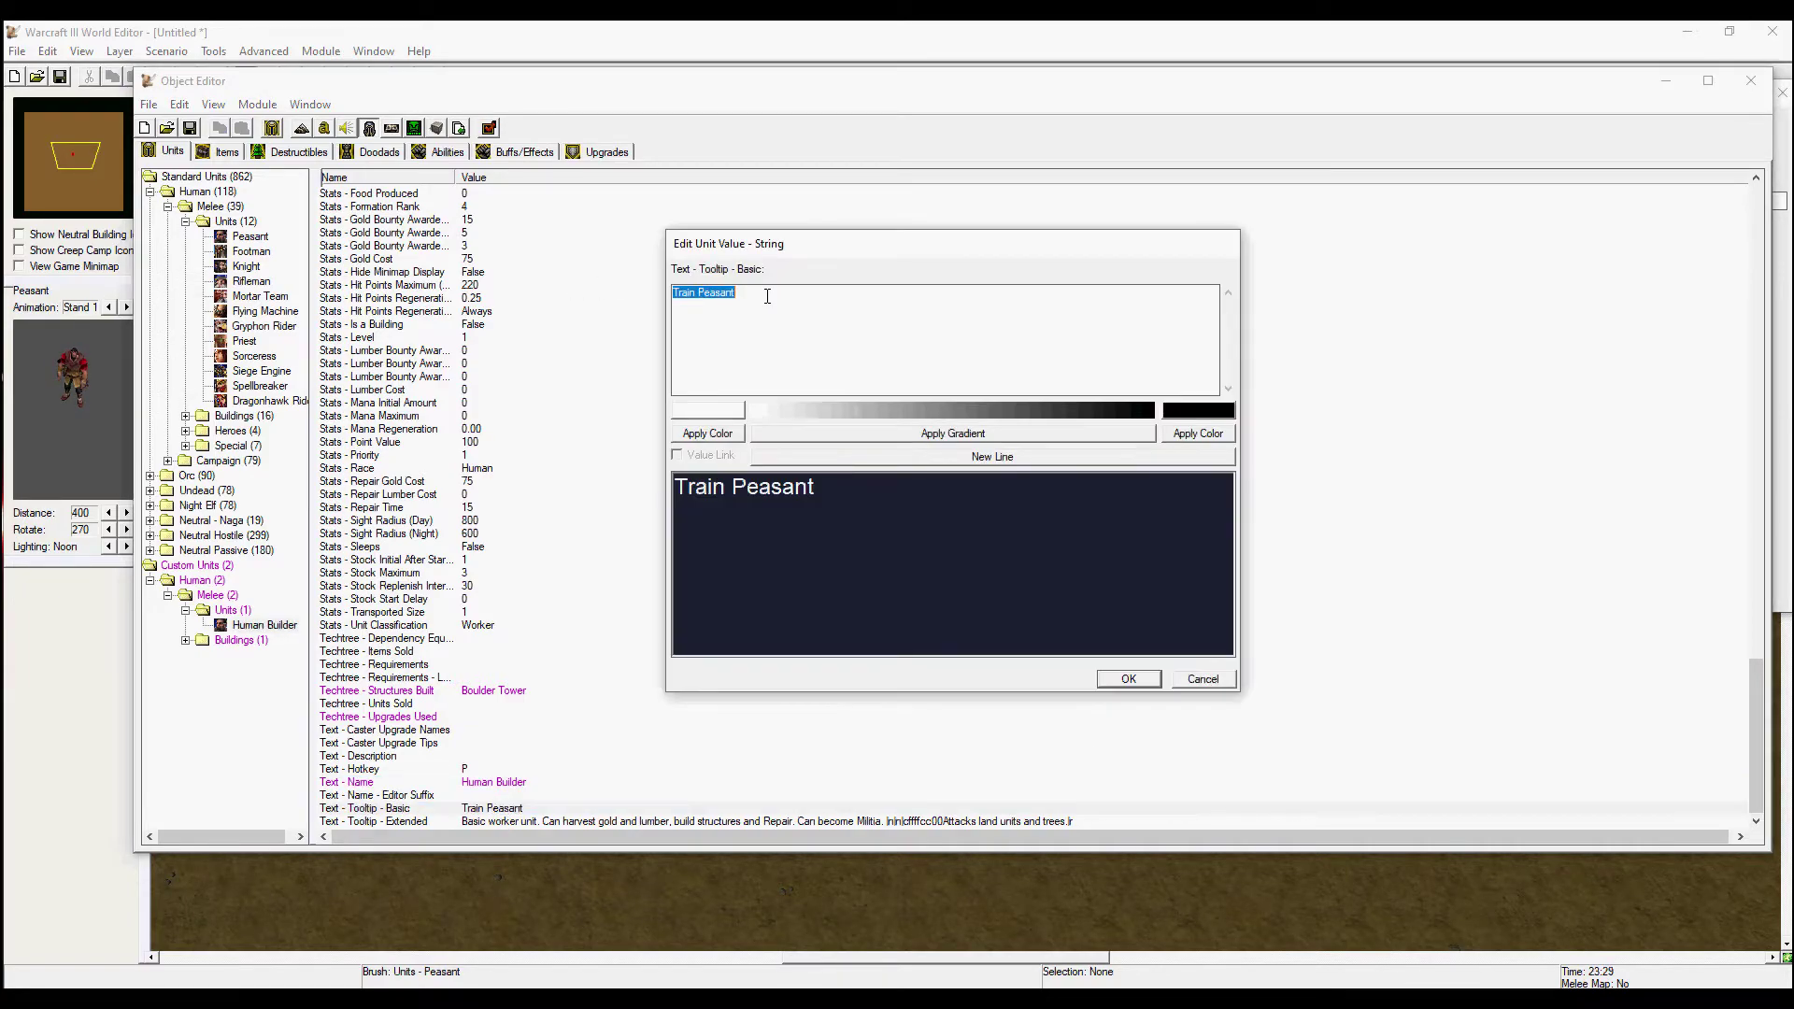
drag(738, 294, 706, 295)
text(Human)
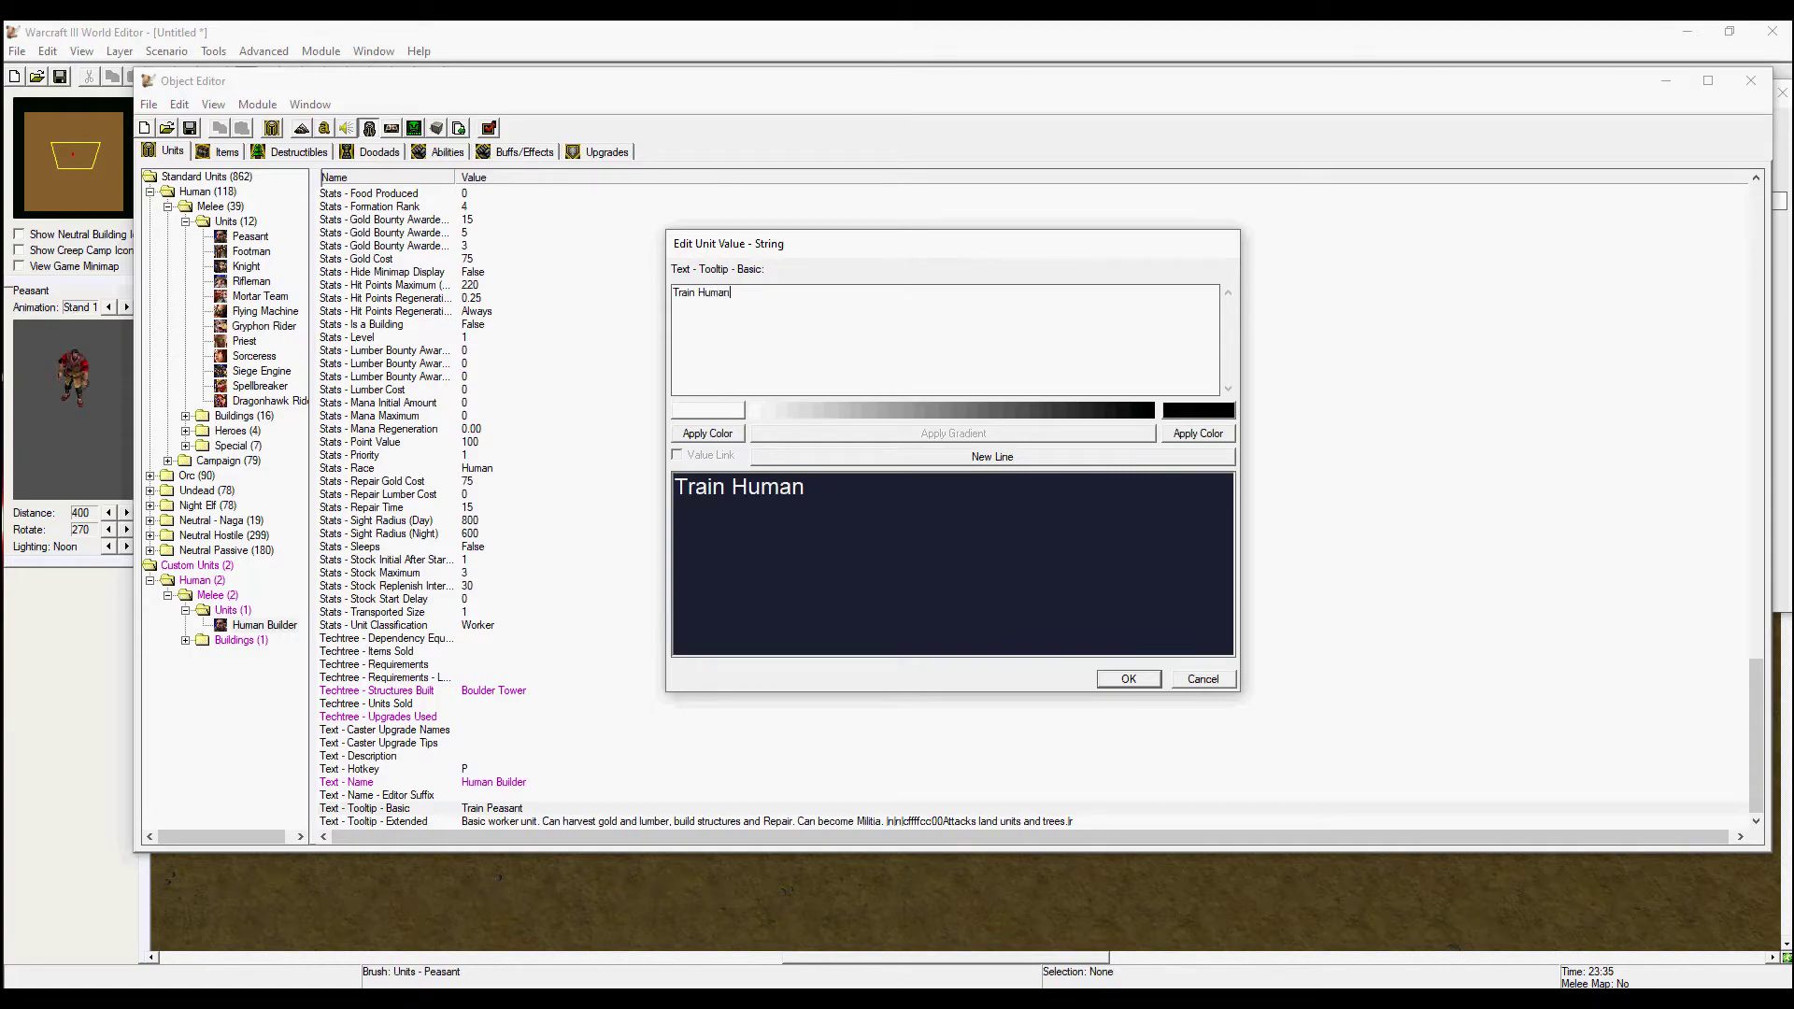
text( Builder)
key(Return)
- Change the extended tooltip to 'Basic Human builder'
key(Down)
key(Return)
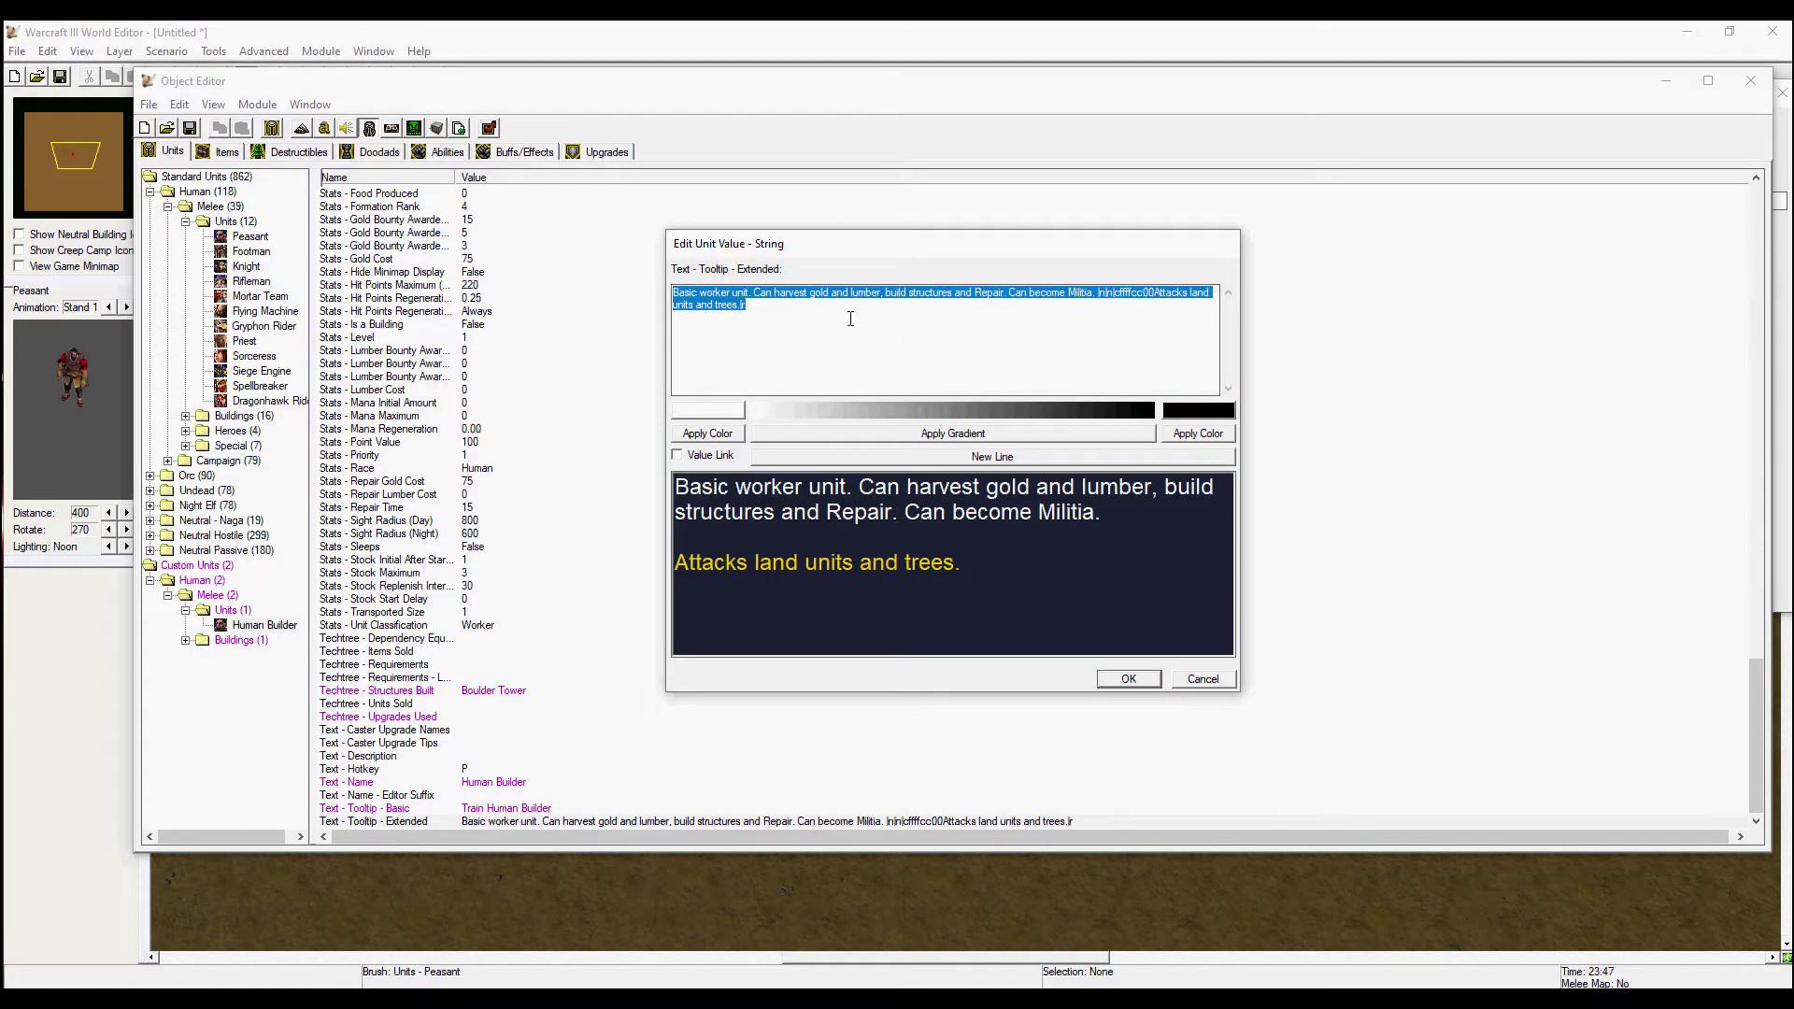
click(850, 318)
shift+click(722, 293)
text(Human builder)
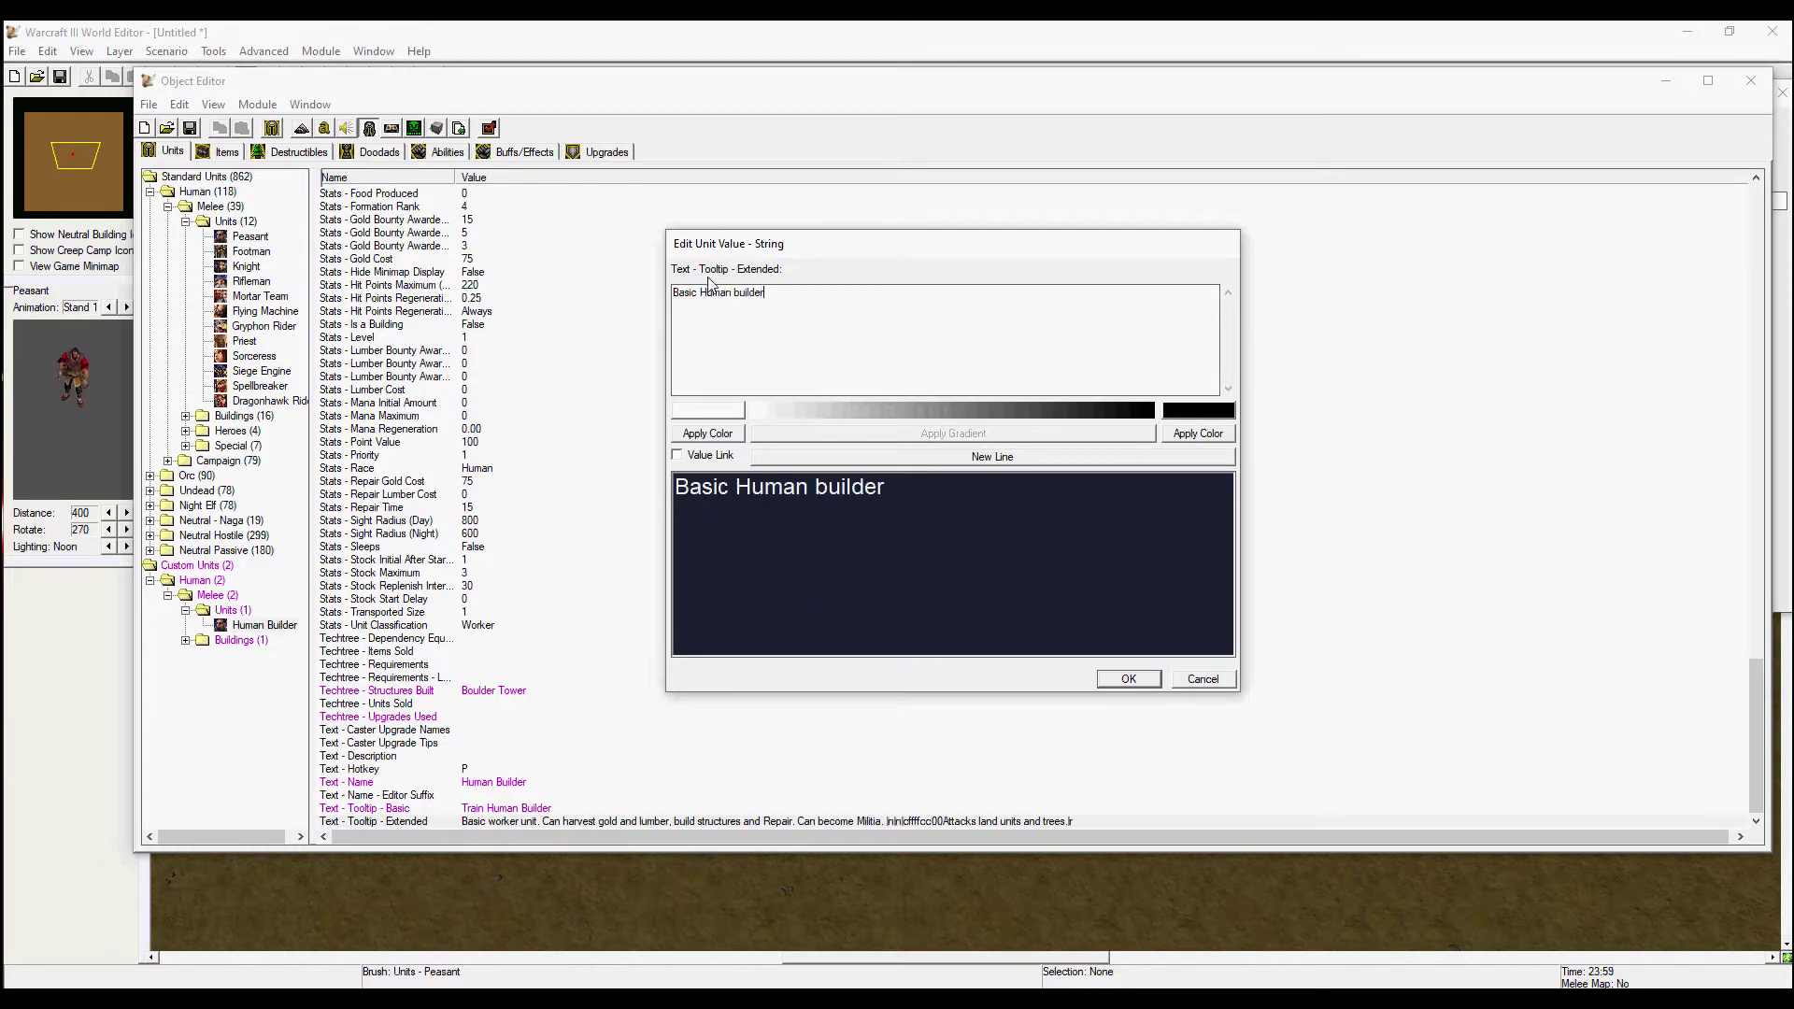
click(1127, 680)
- Set the gold cost to 0 and zero all three gold bounty values
scroll(601, 620, up, 5)
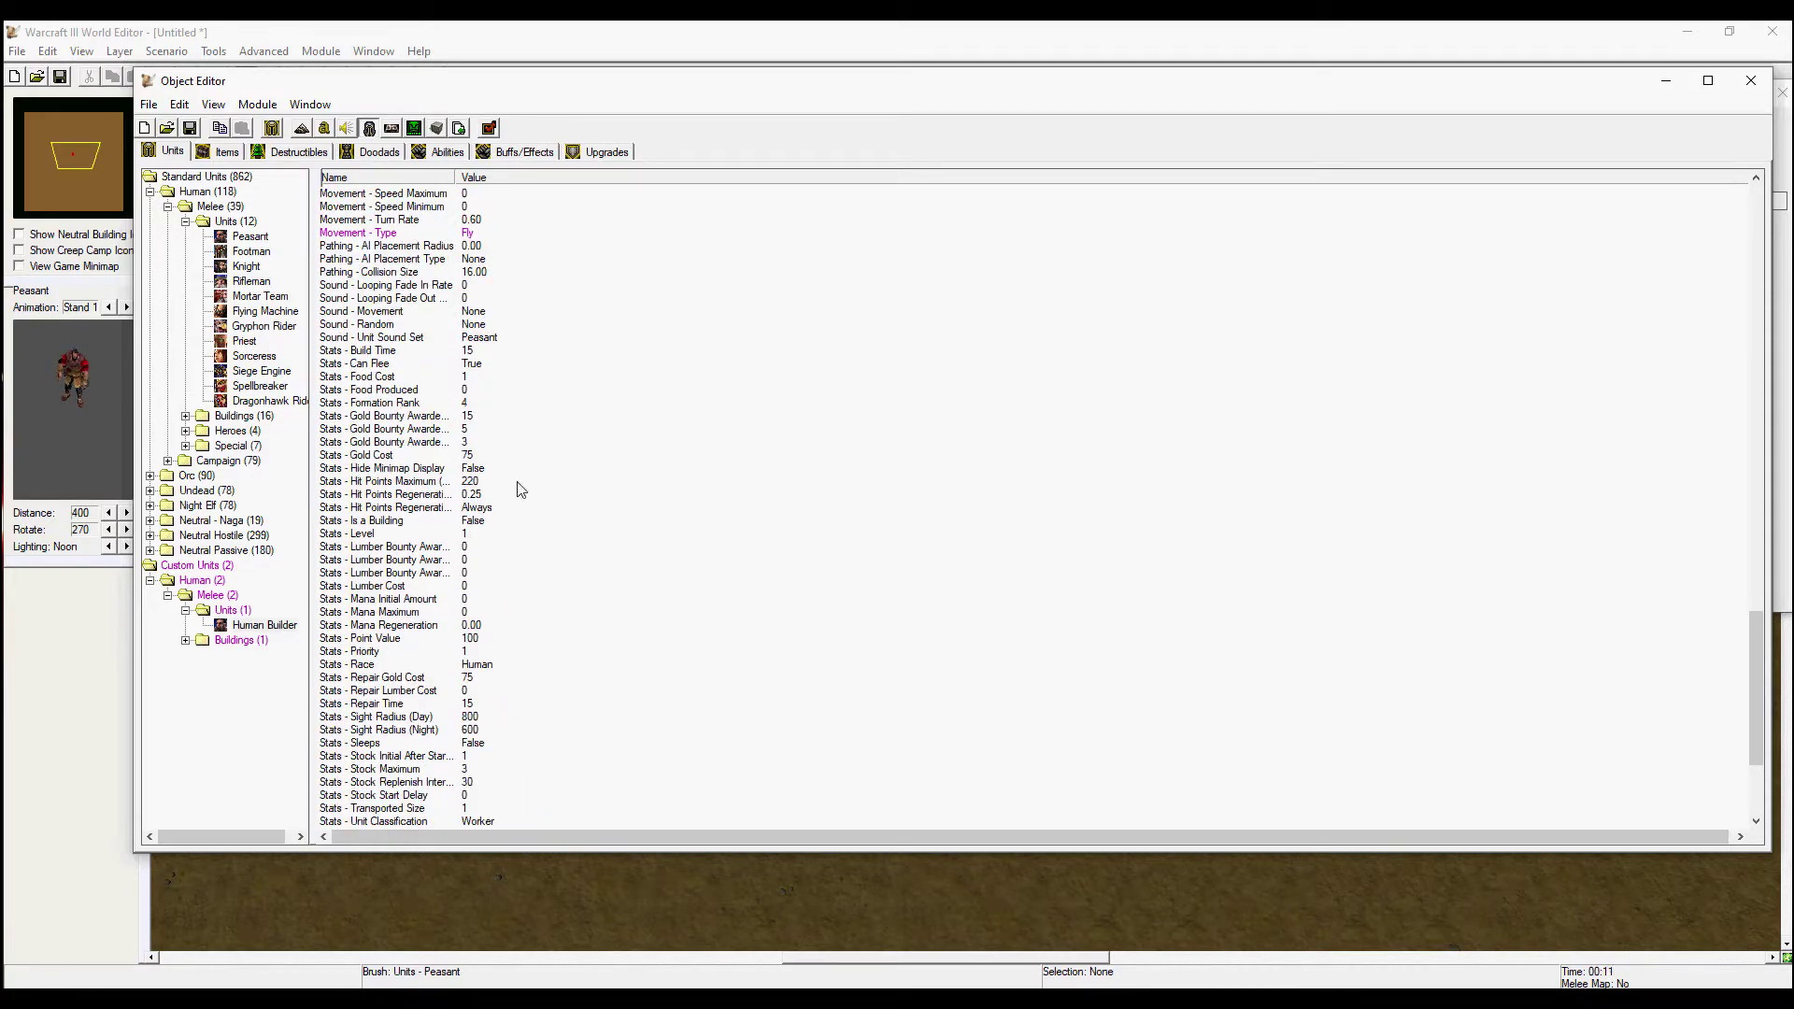
double_click(381, 456)
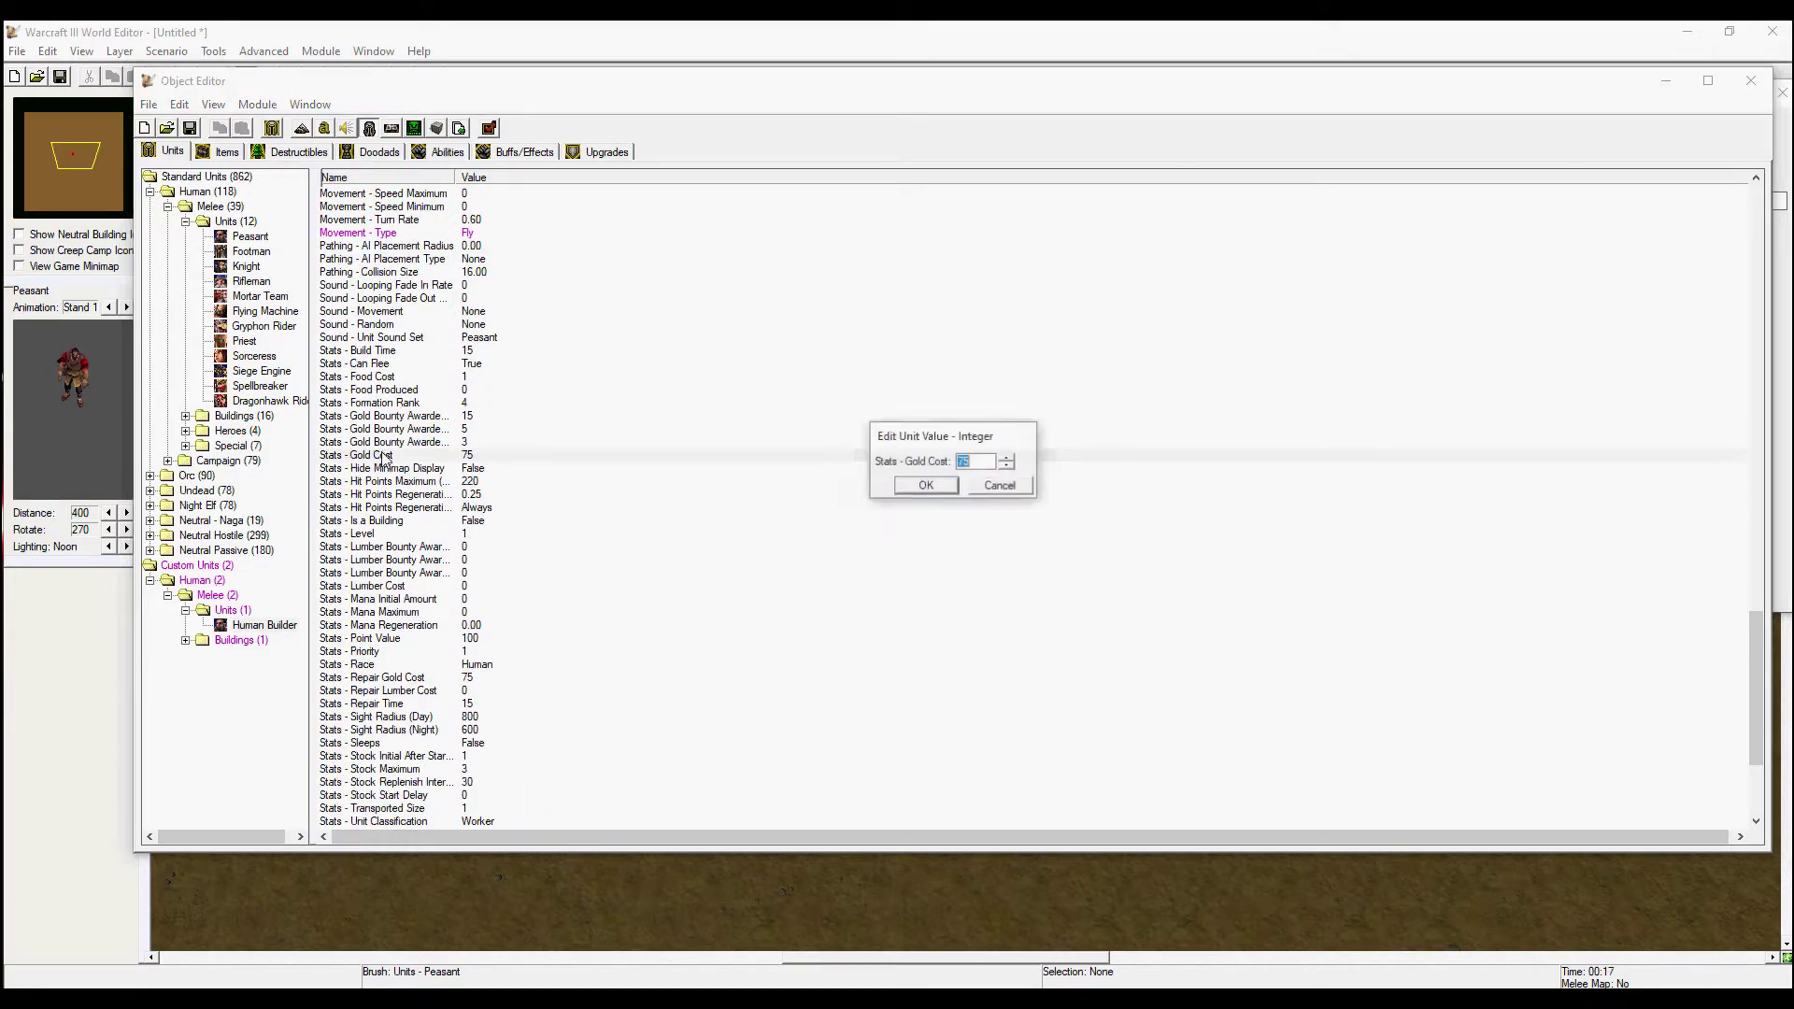
key(Return)
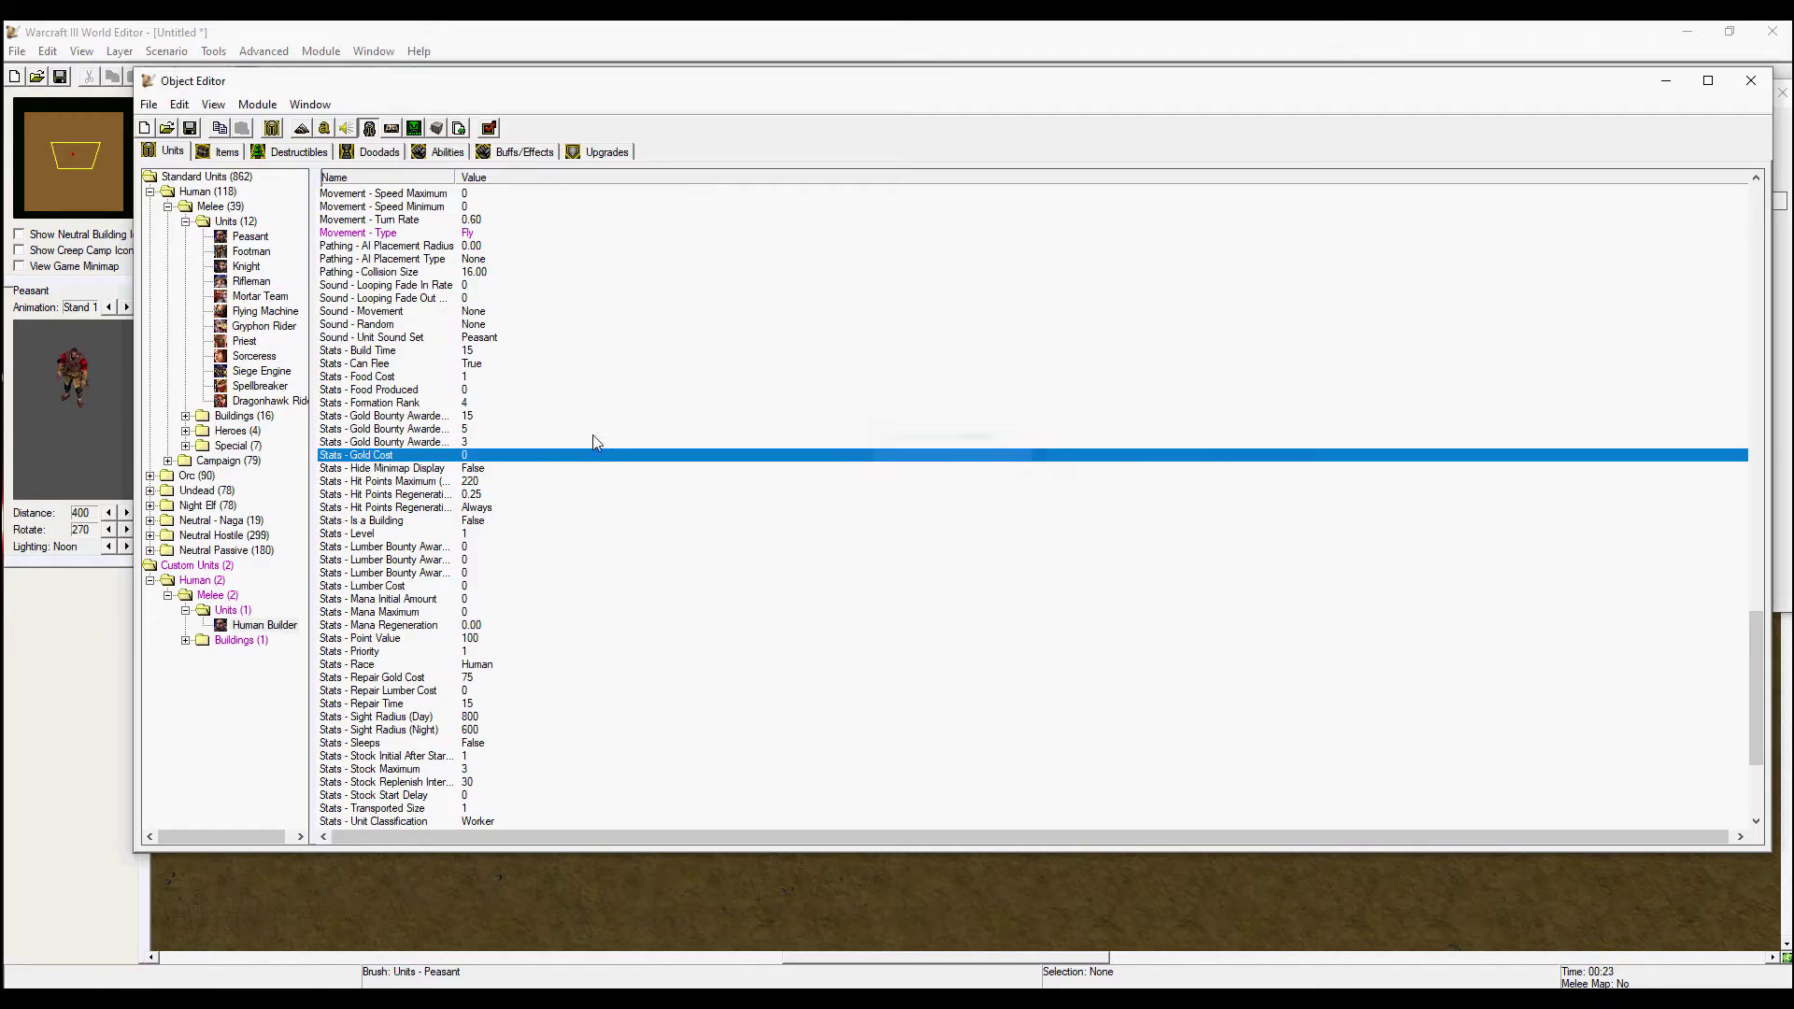
double_click(461, 418)
text(0)
key(Return)
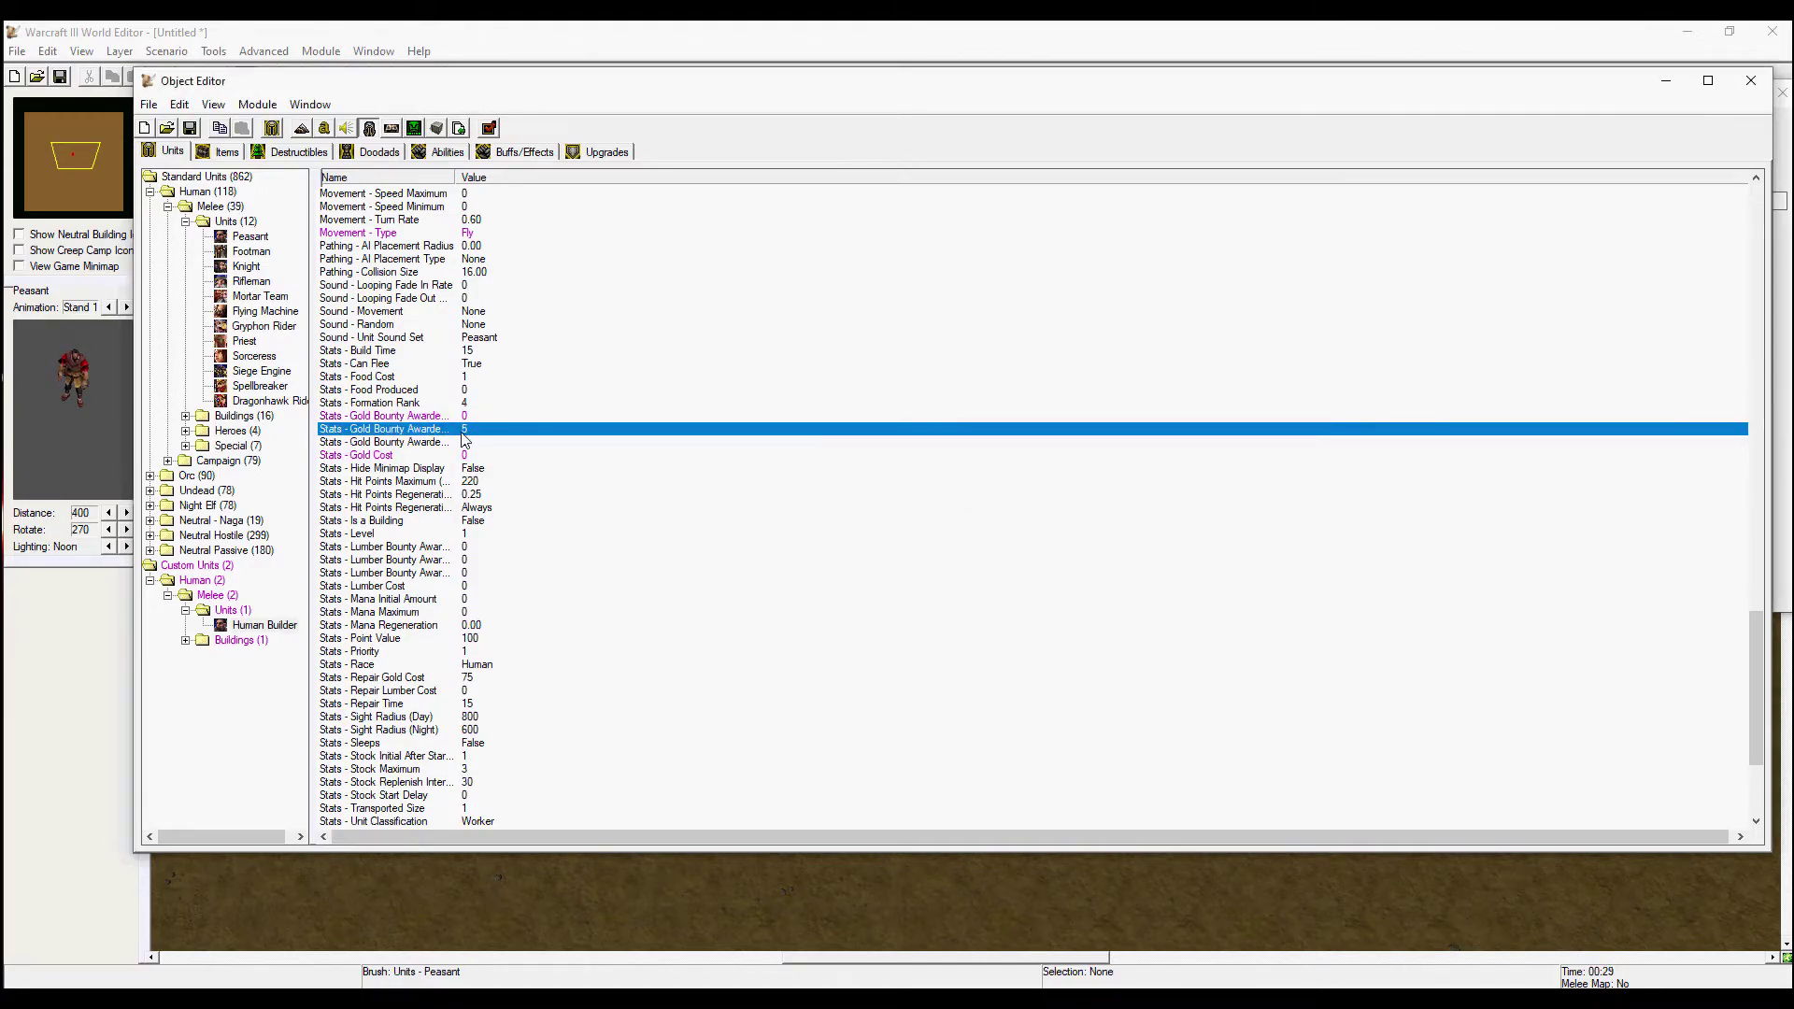
double_click(458, 429)
text(0)
key(Return)
double_click(454, 441)
text(0)
key(Return)
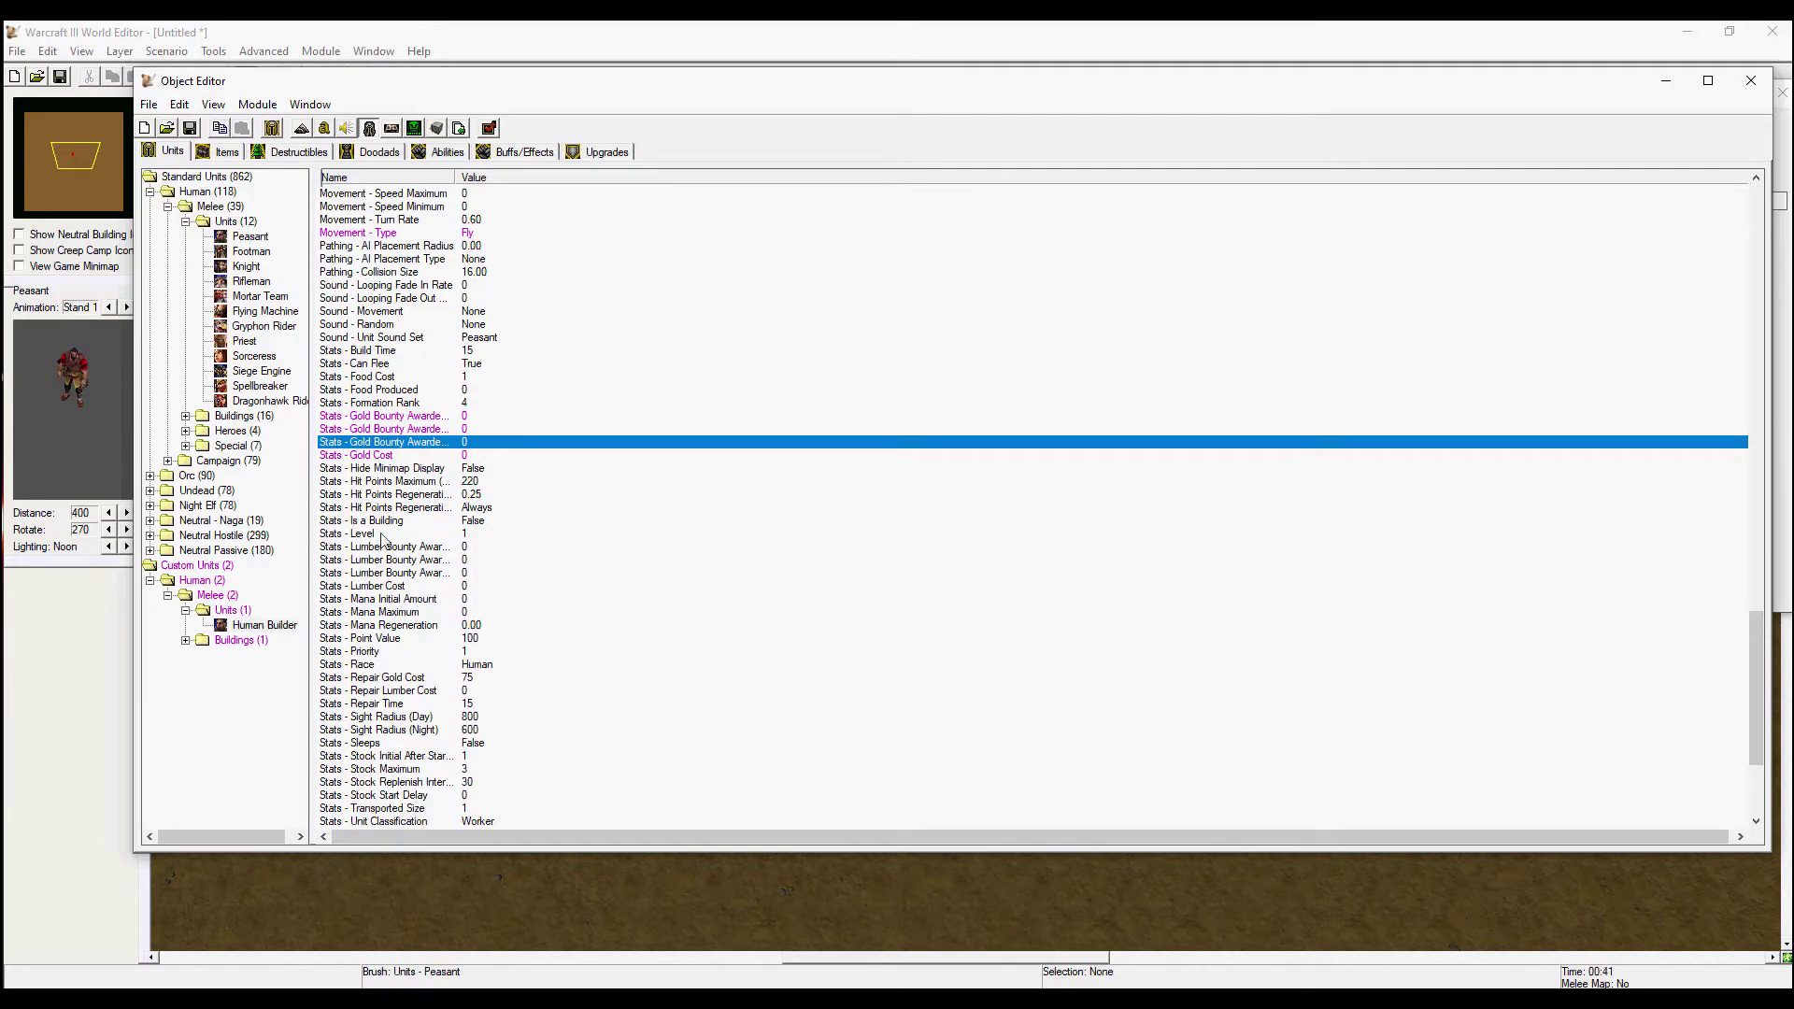
- Set the lumber cost to 1 and the food cost to 0
scroll(471, 537, up, 3)
scroll(513, 629, down, 5)
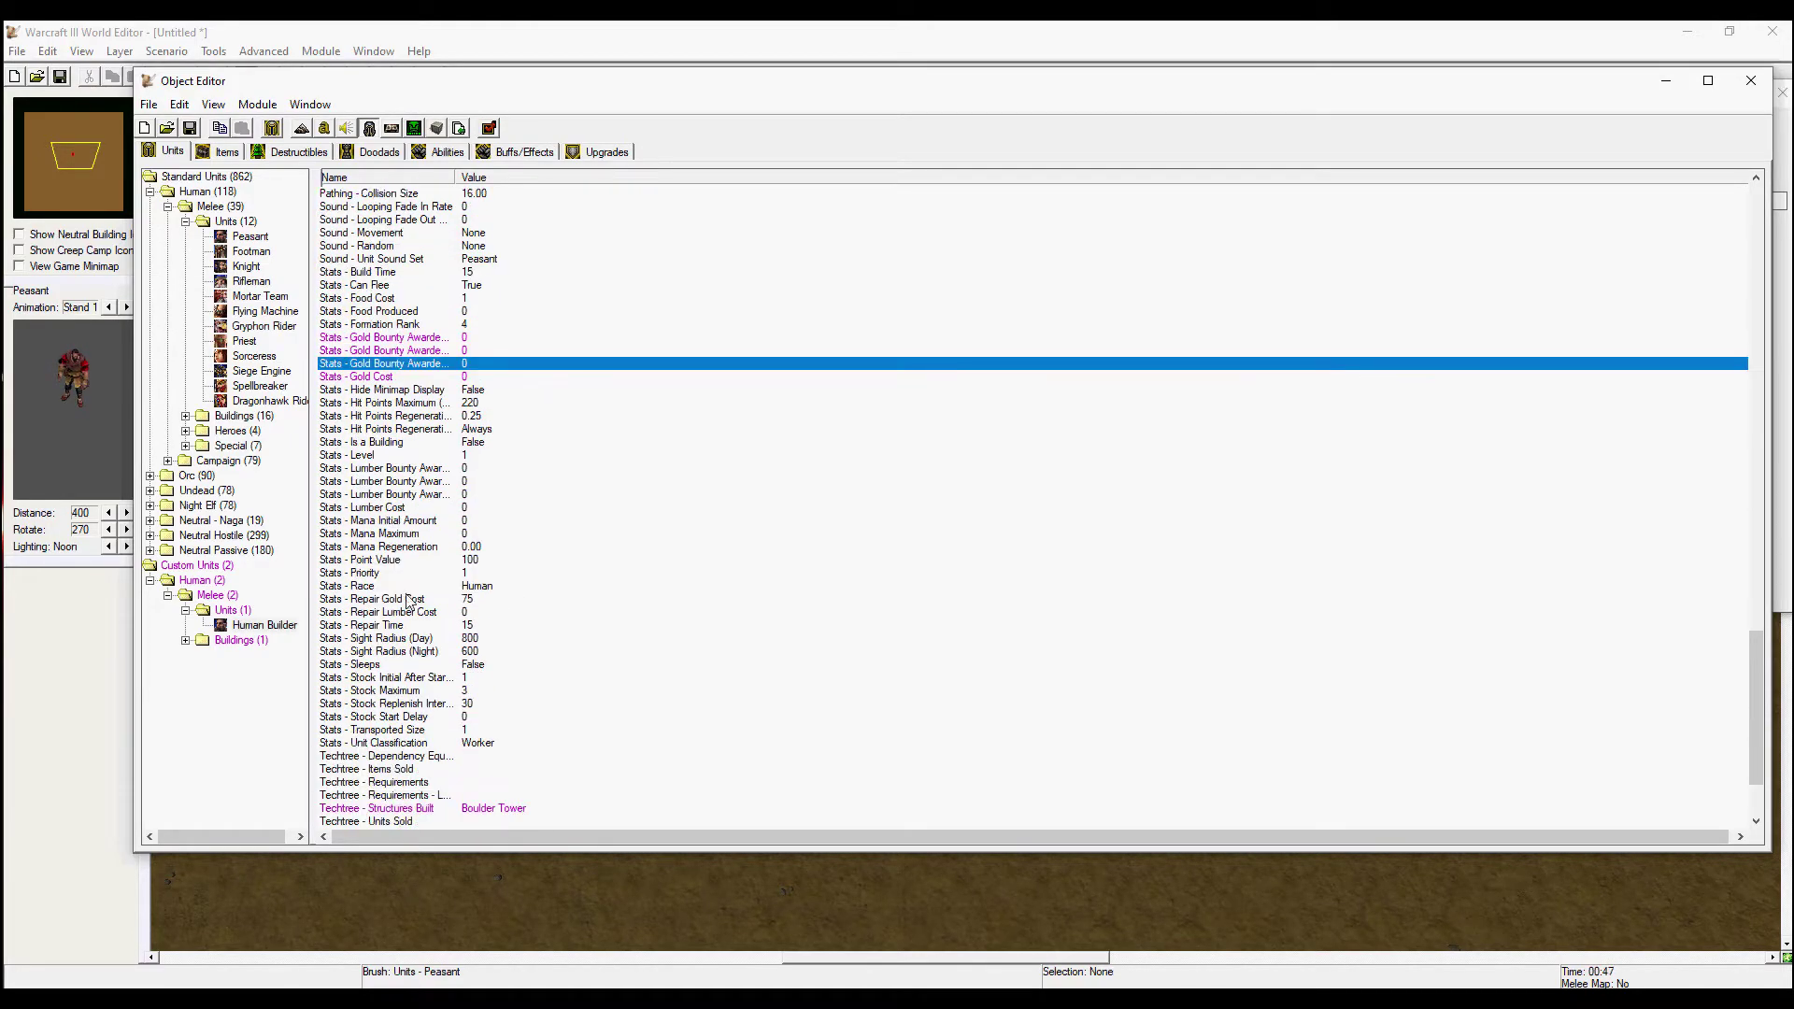
scroll(470, 612, down, 2)
scroll(439, 608, up, 2)
double_click(433, 512)
text(1)
click(921, 489)
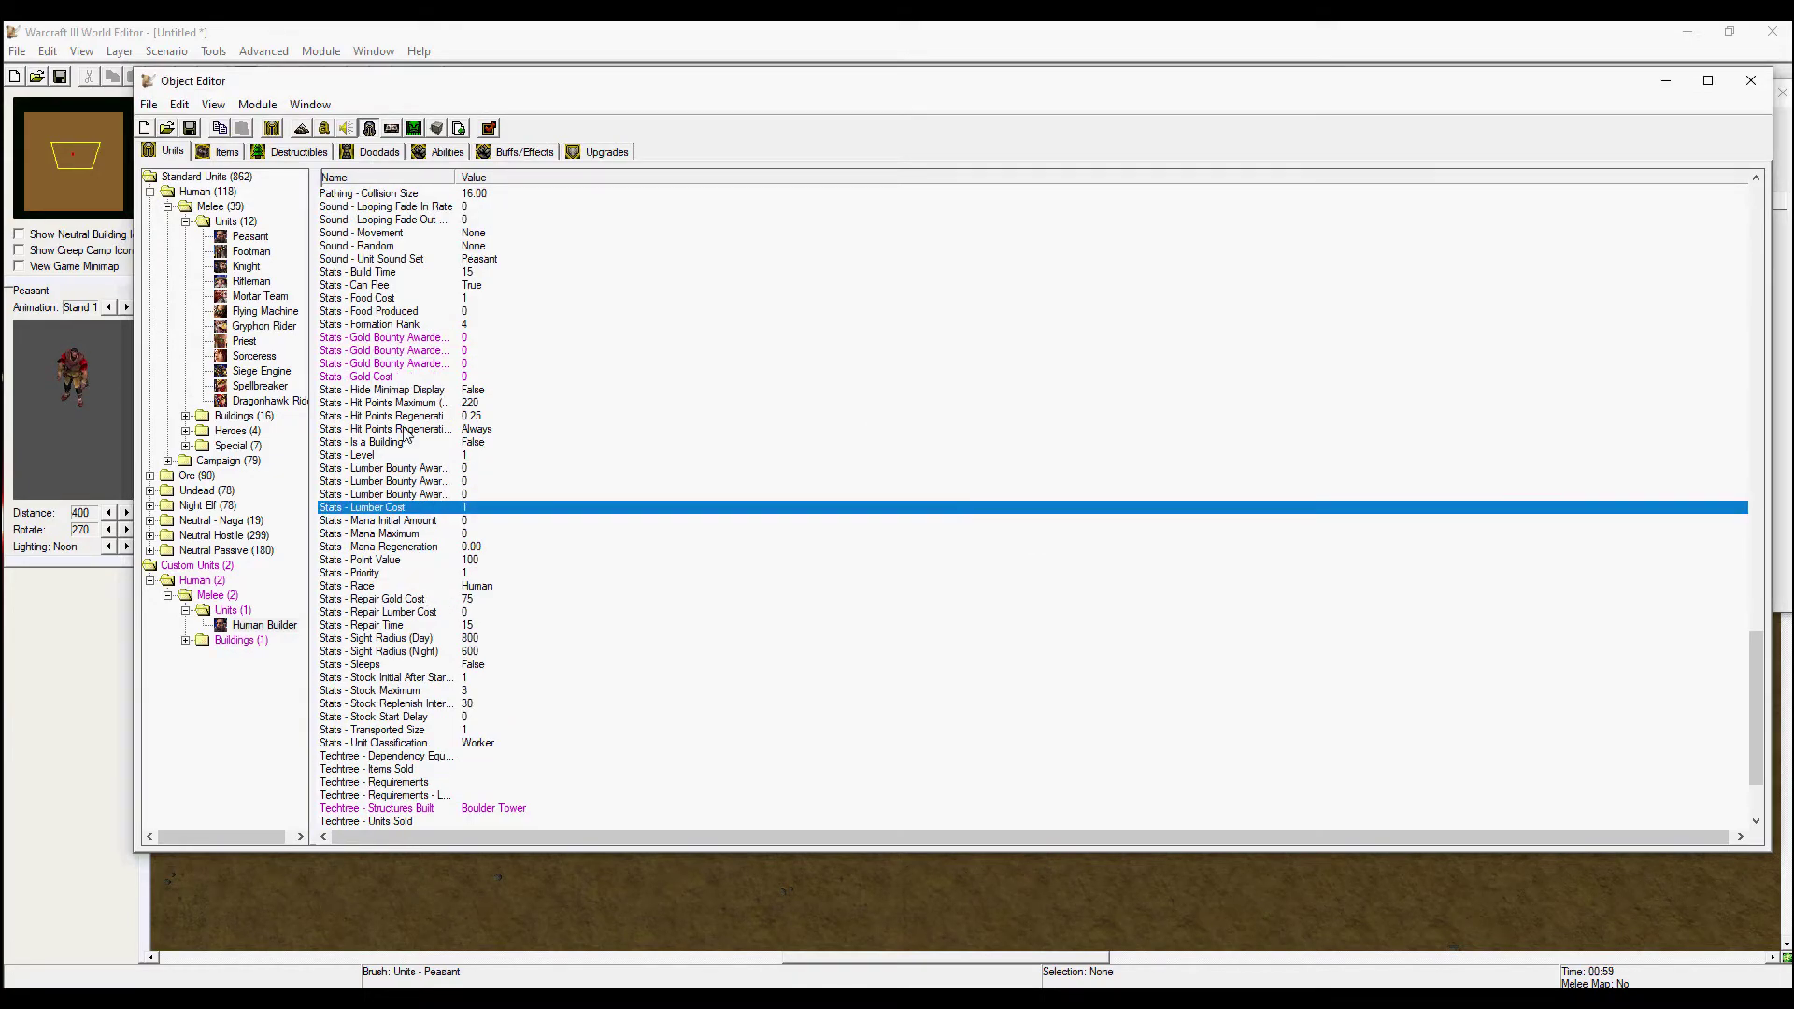
scroll(402, 449, up, 1)
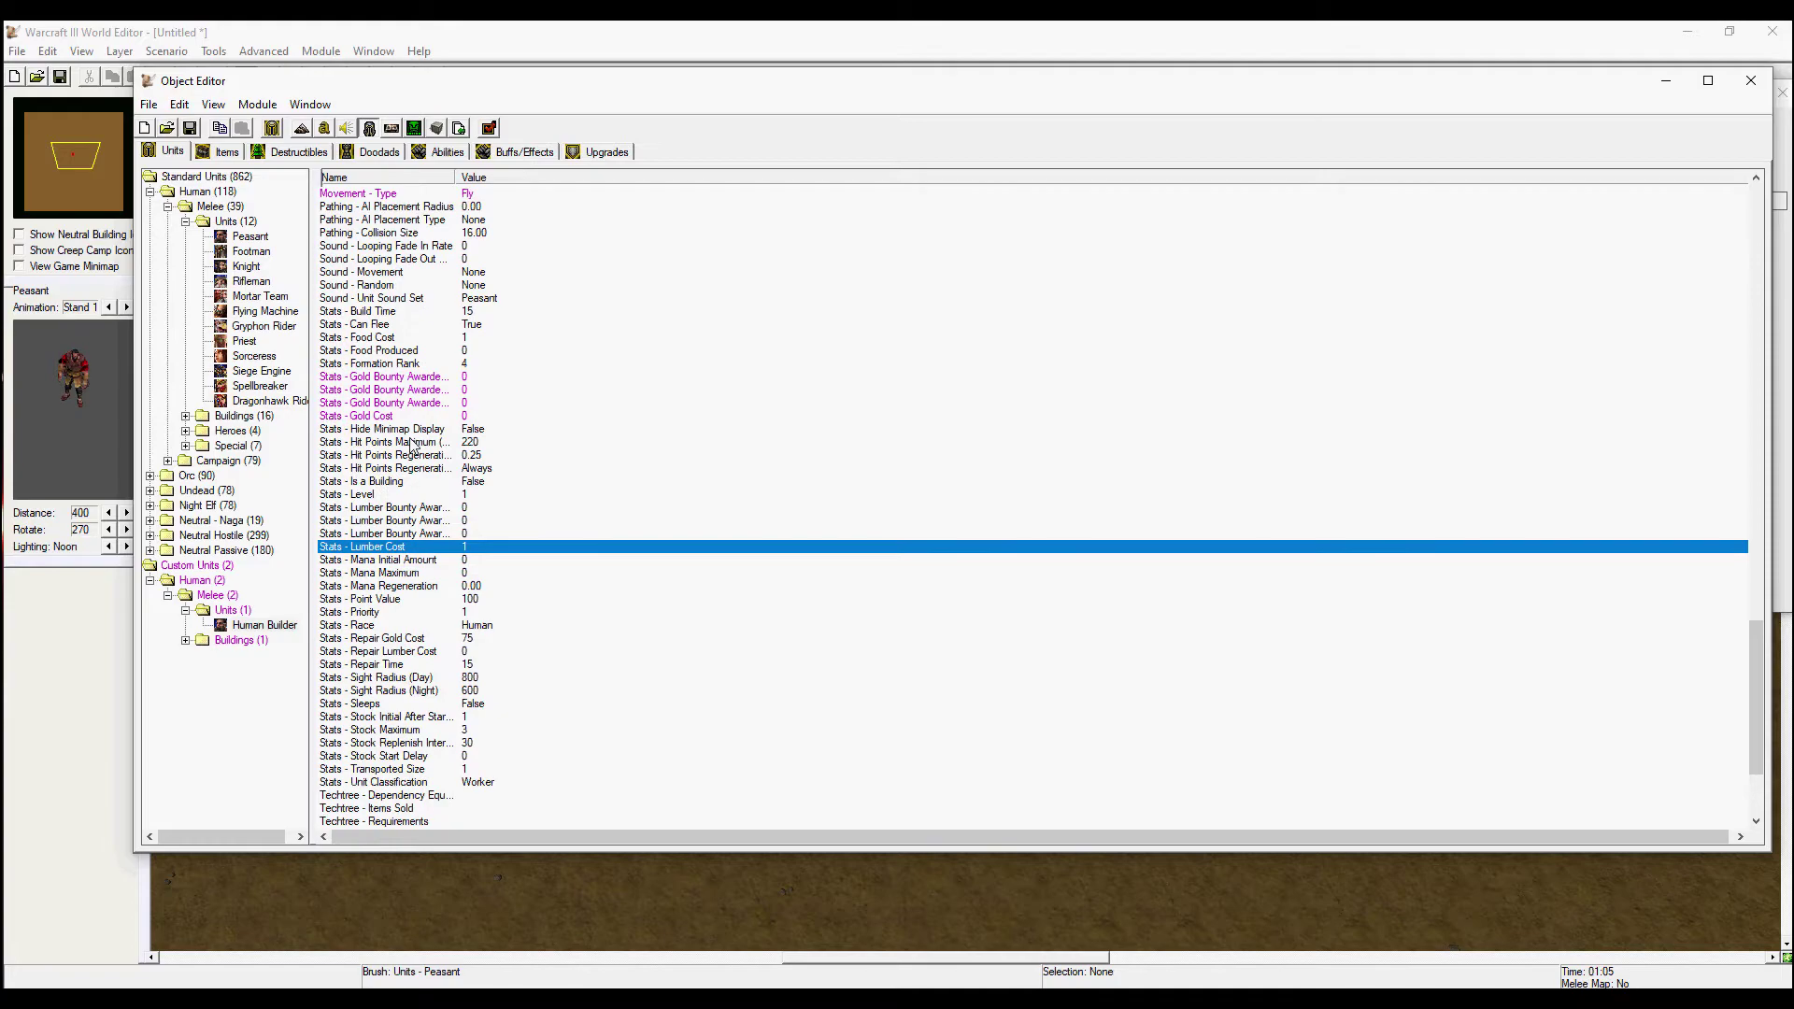
double_click(398, 341)
key(Return)
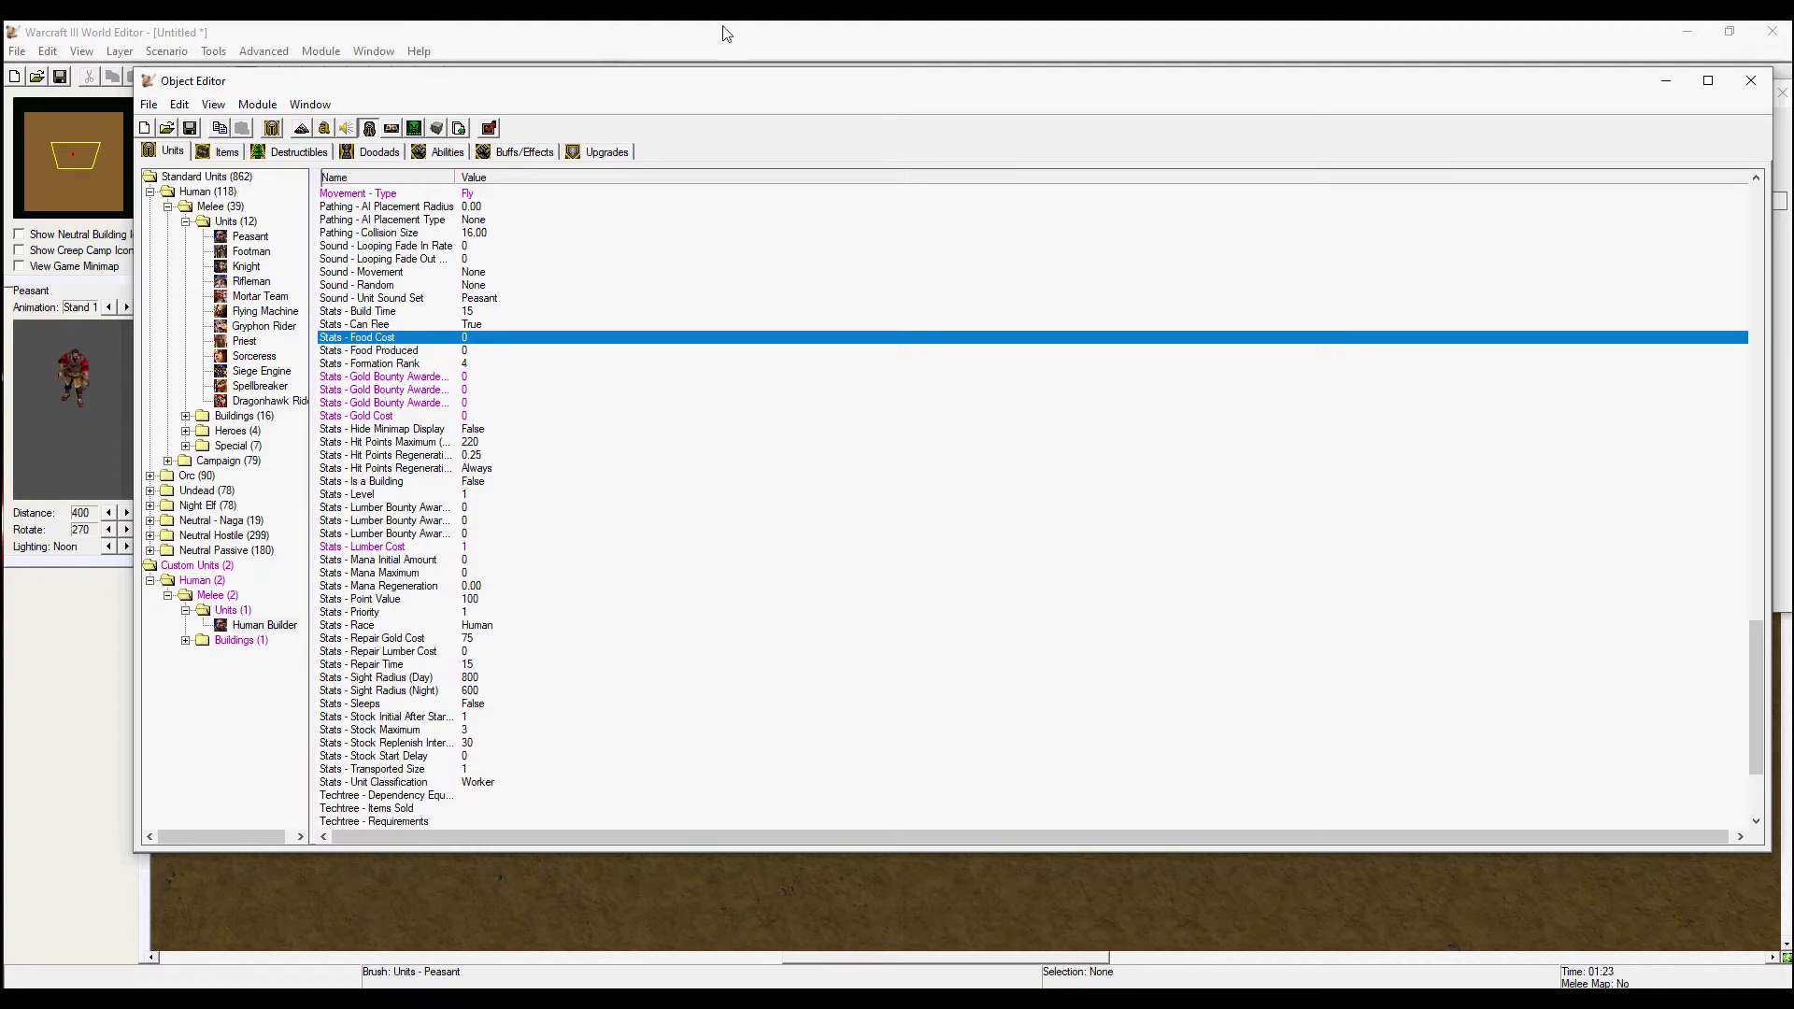
- Switch the unit palette to Custom and place a Human Builder near the map centre
click(628, 34)
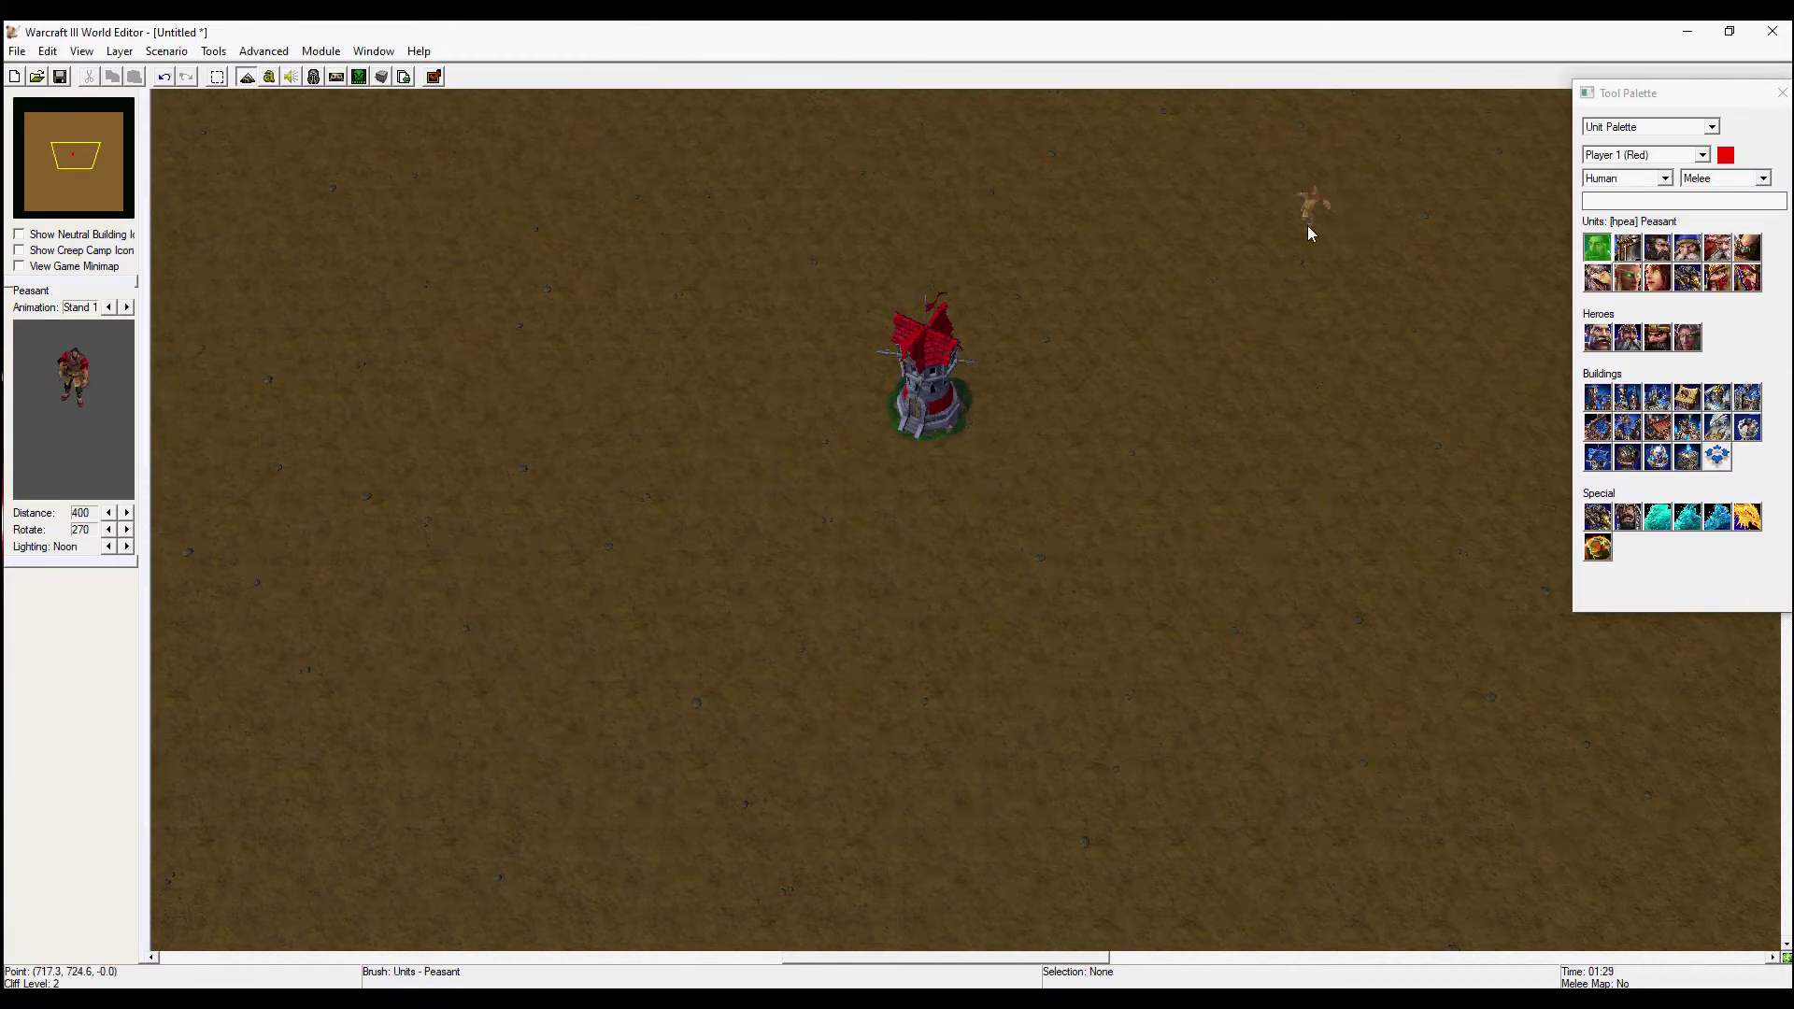
click(1687, 178)
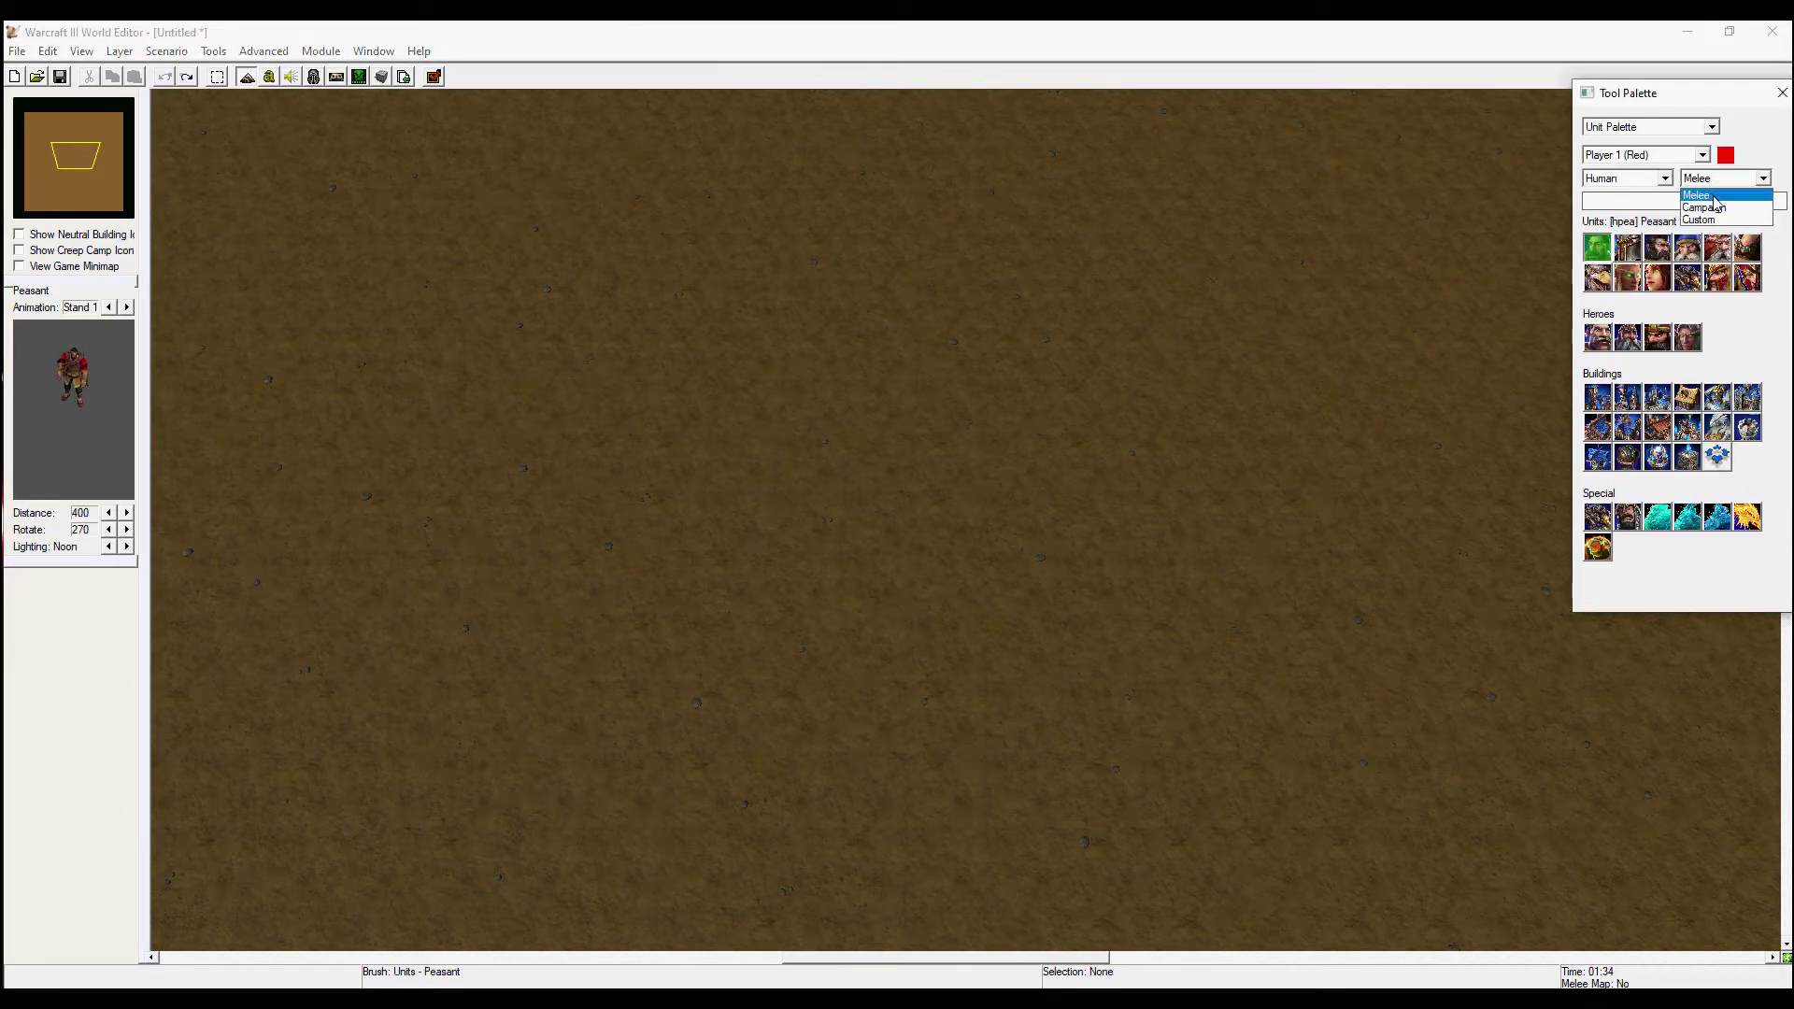
click(1642, 112)
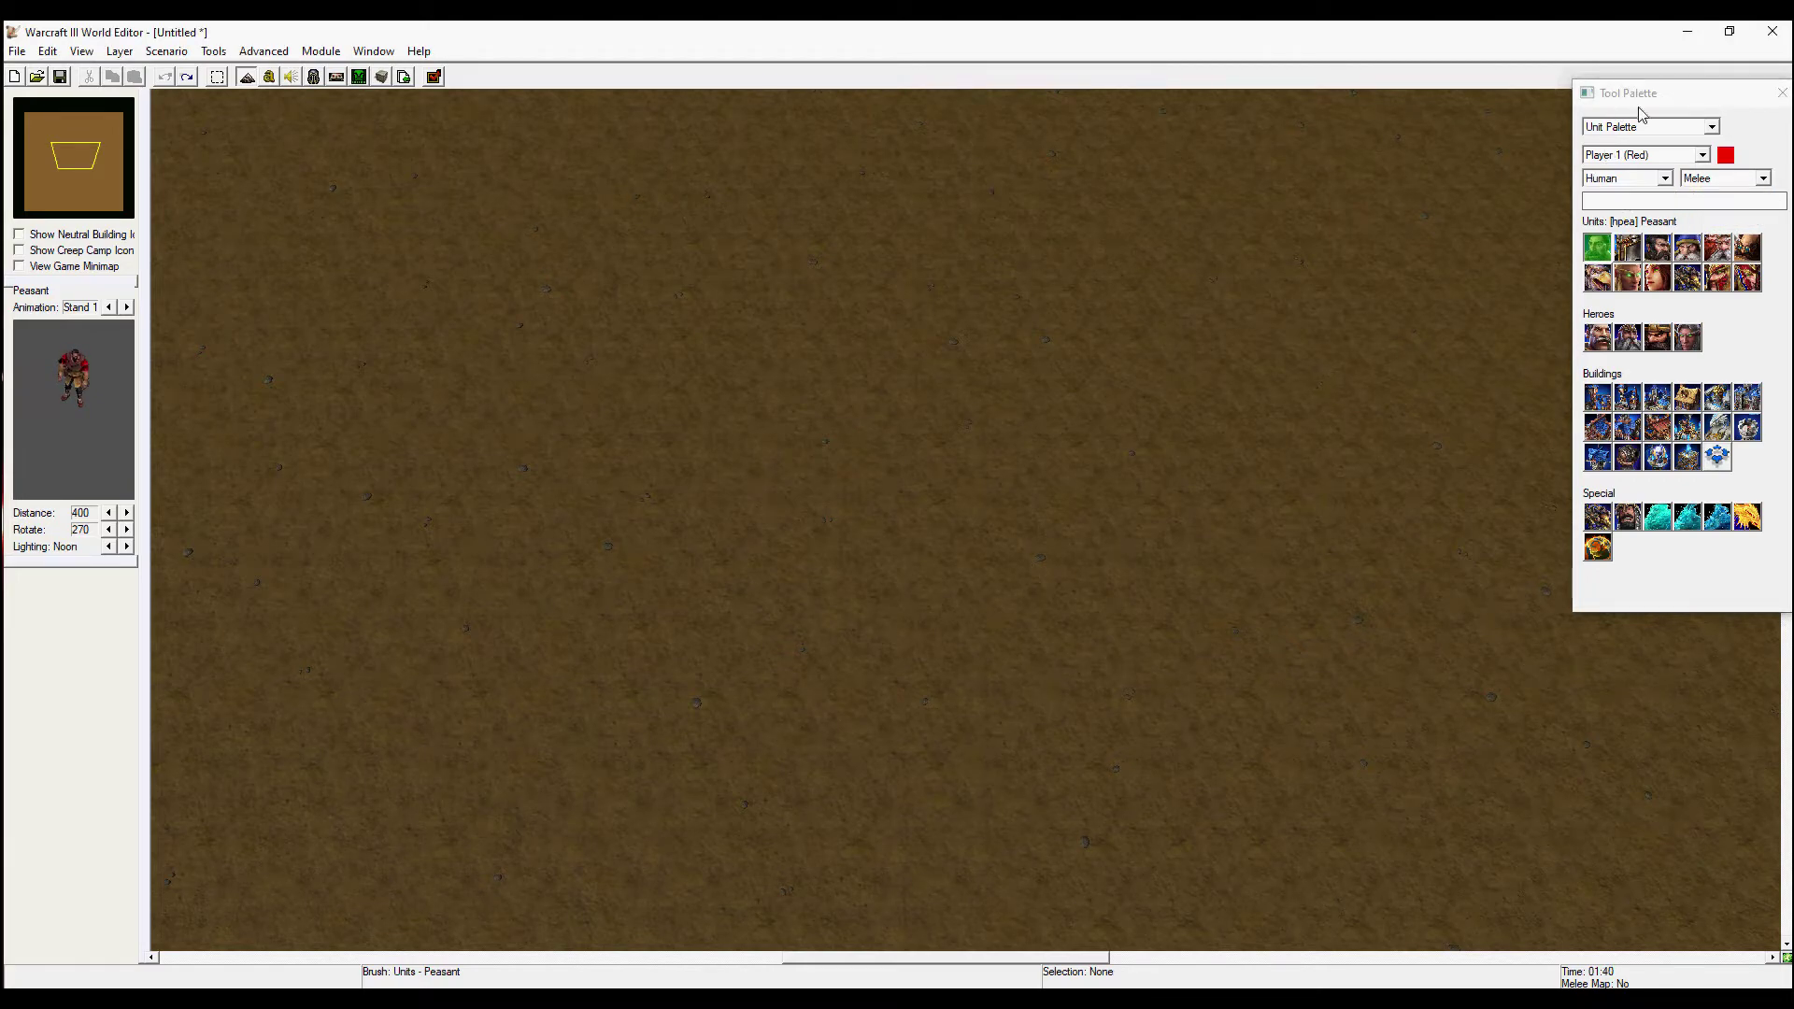
click(1649, 126)
click(1645, 141)
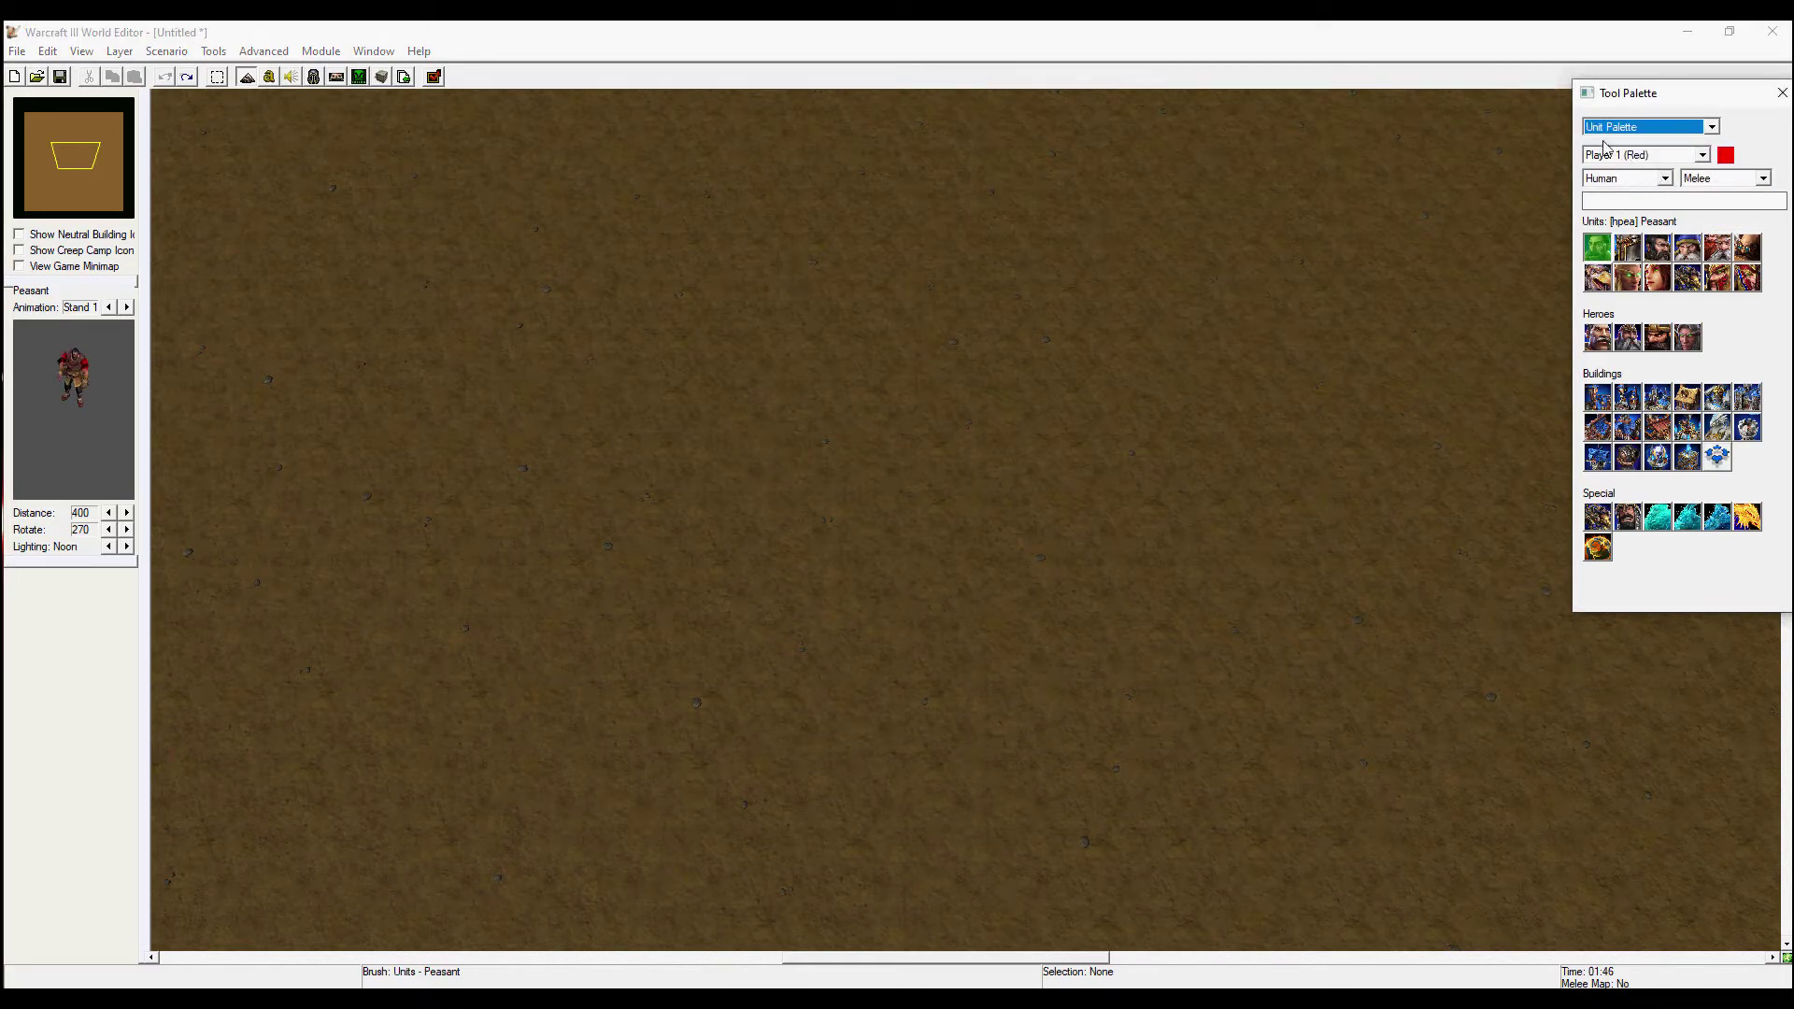
click(1699, 178)
click(1710, 219)
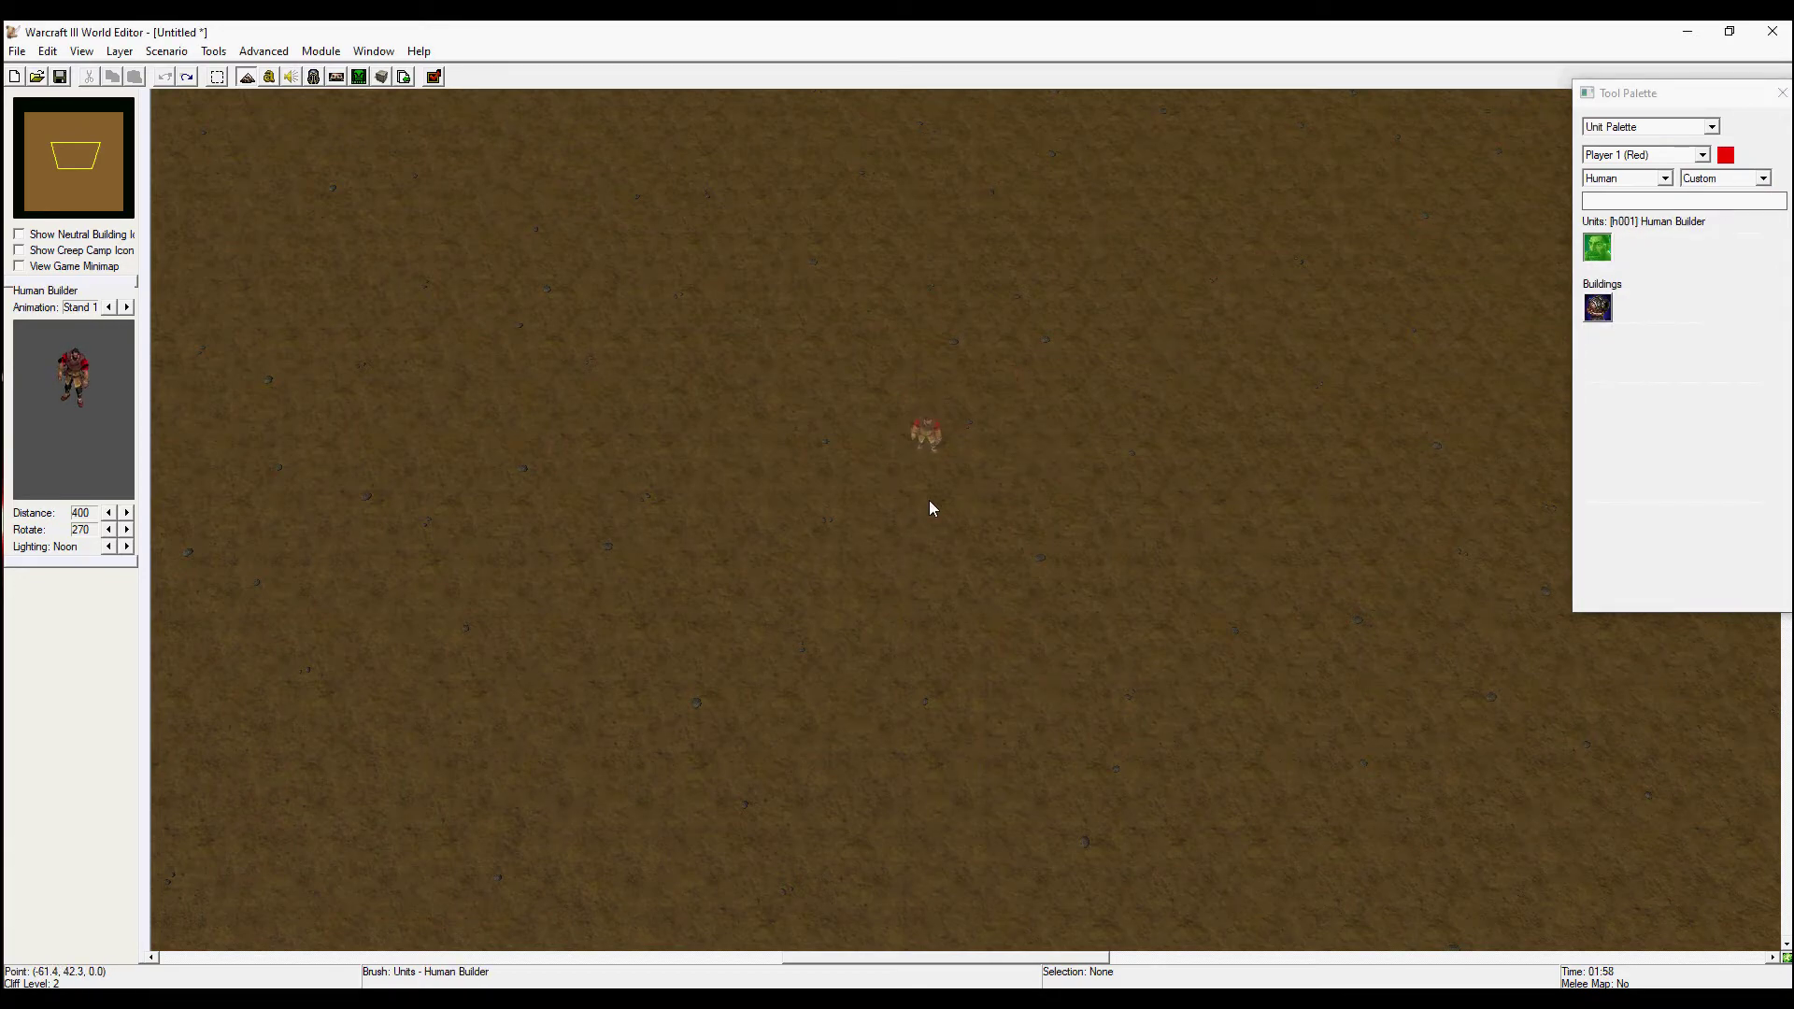
click(922, 462)
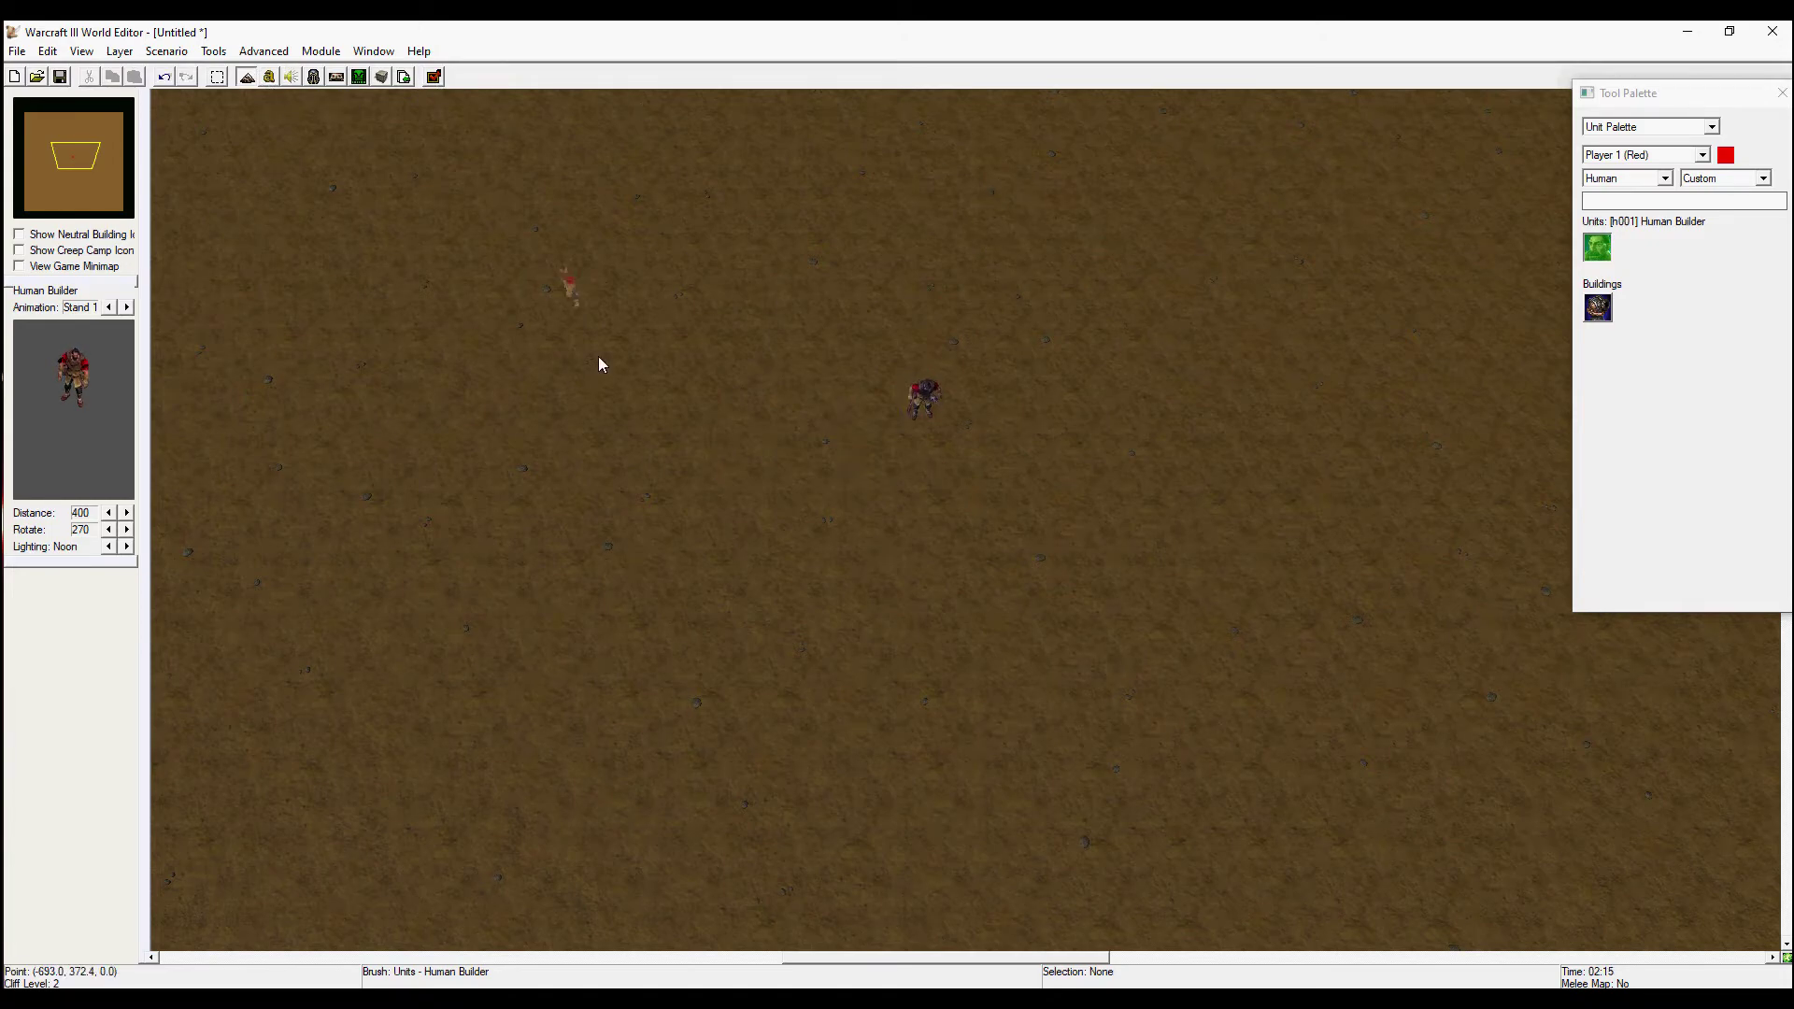
- Replace the melee Initialization category with a new category and Untitled Trigger 001, firing on Map initialization
click(270, 78)
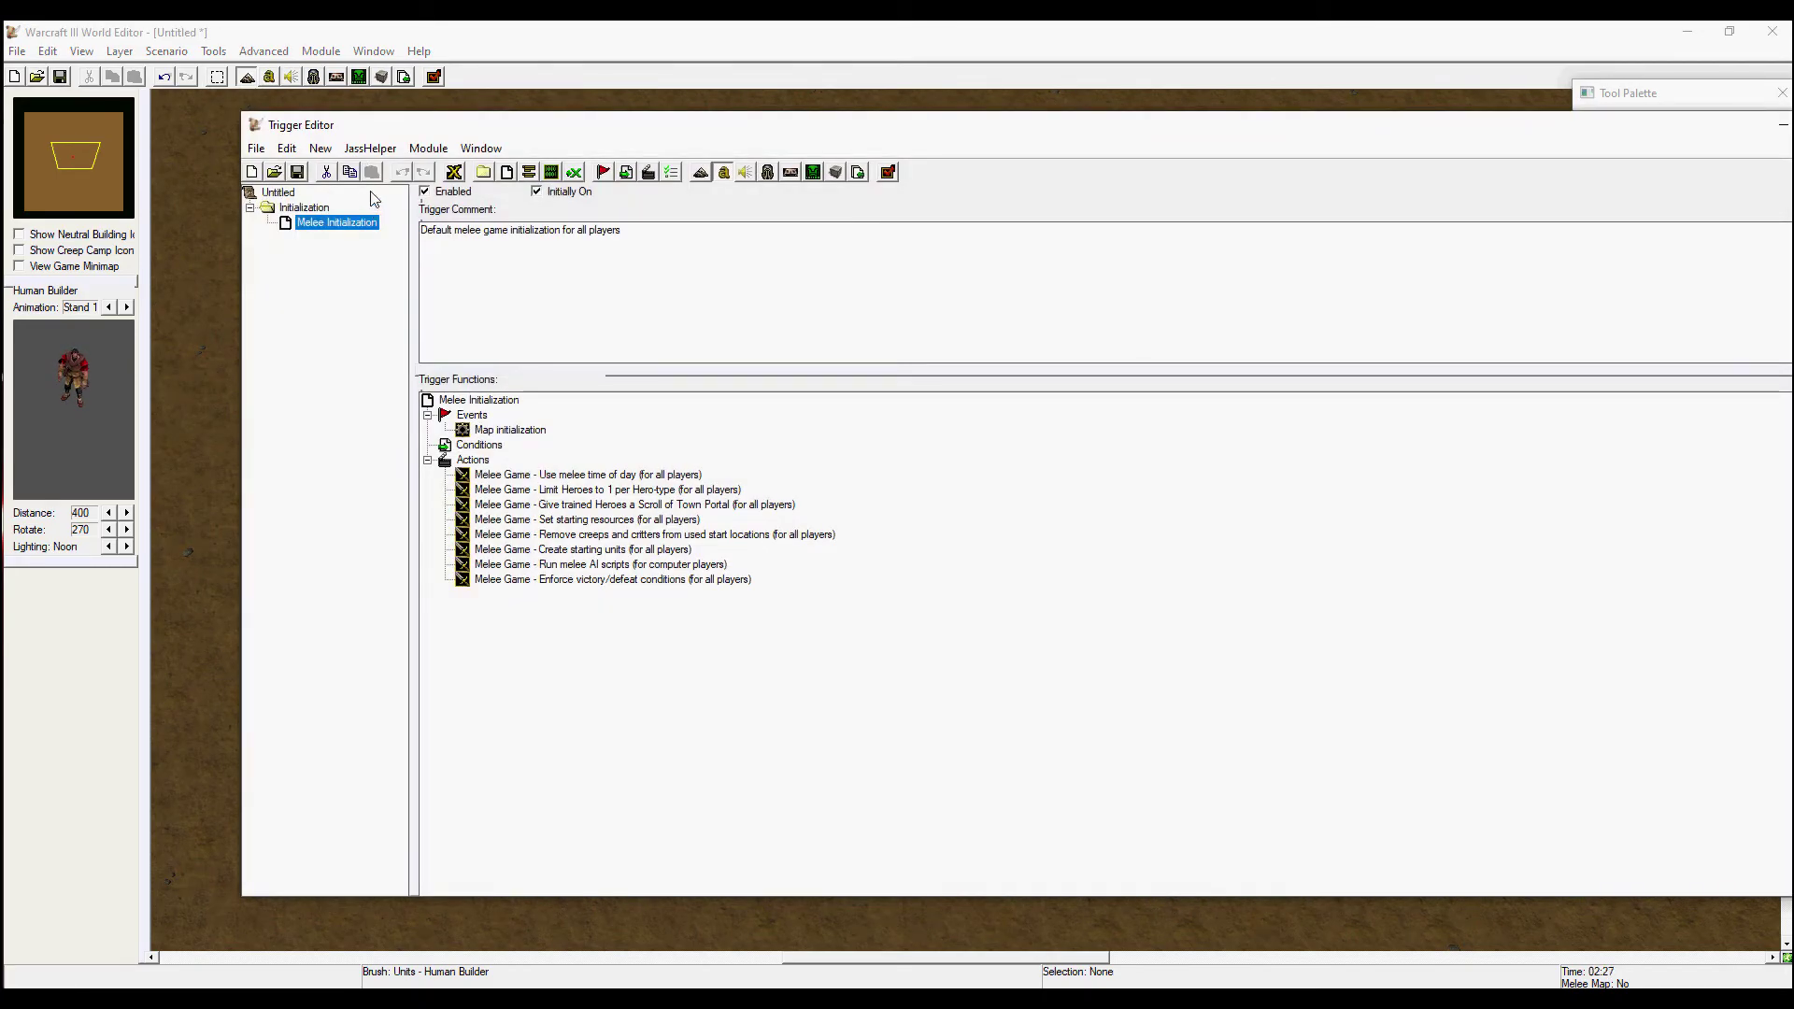
click(454, 172)
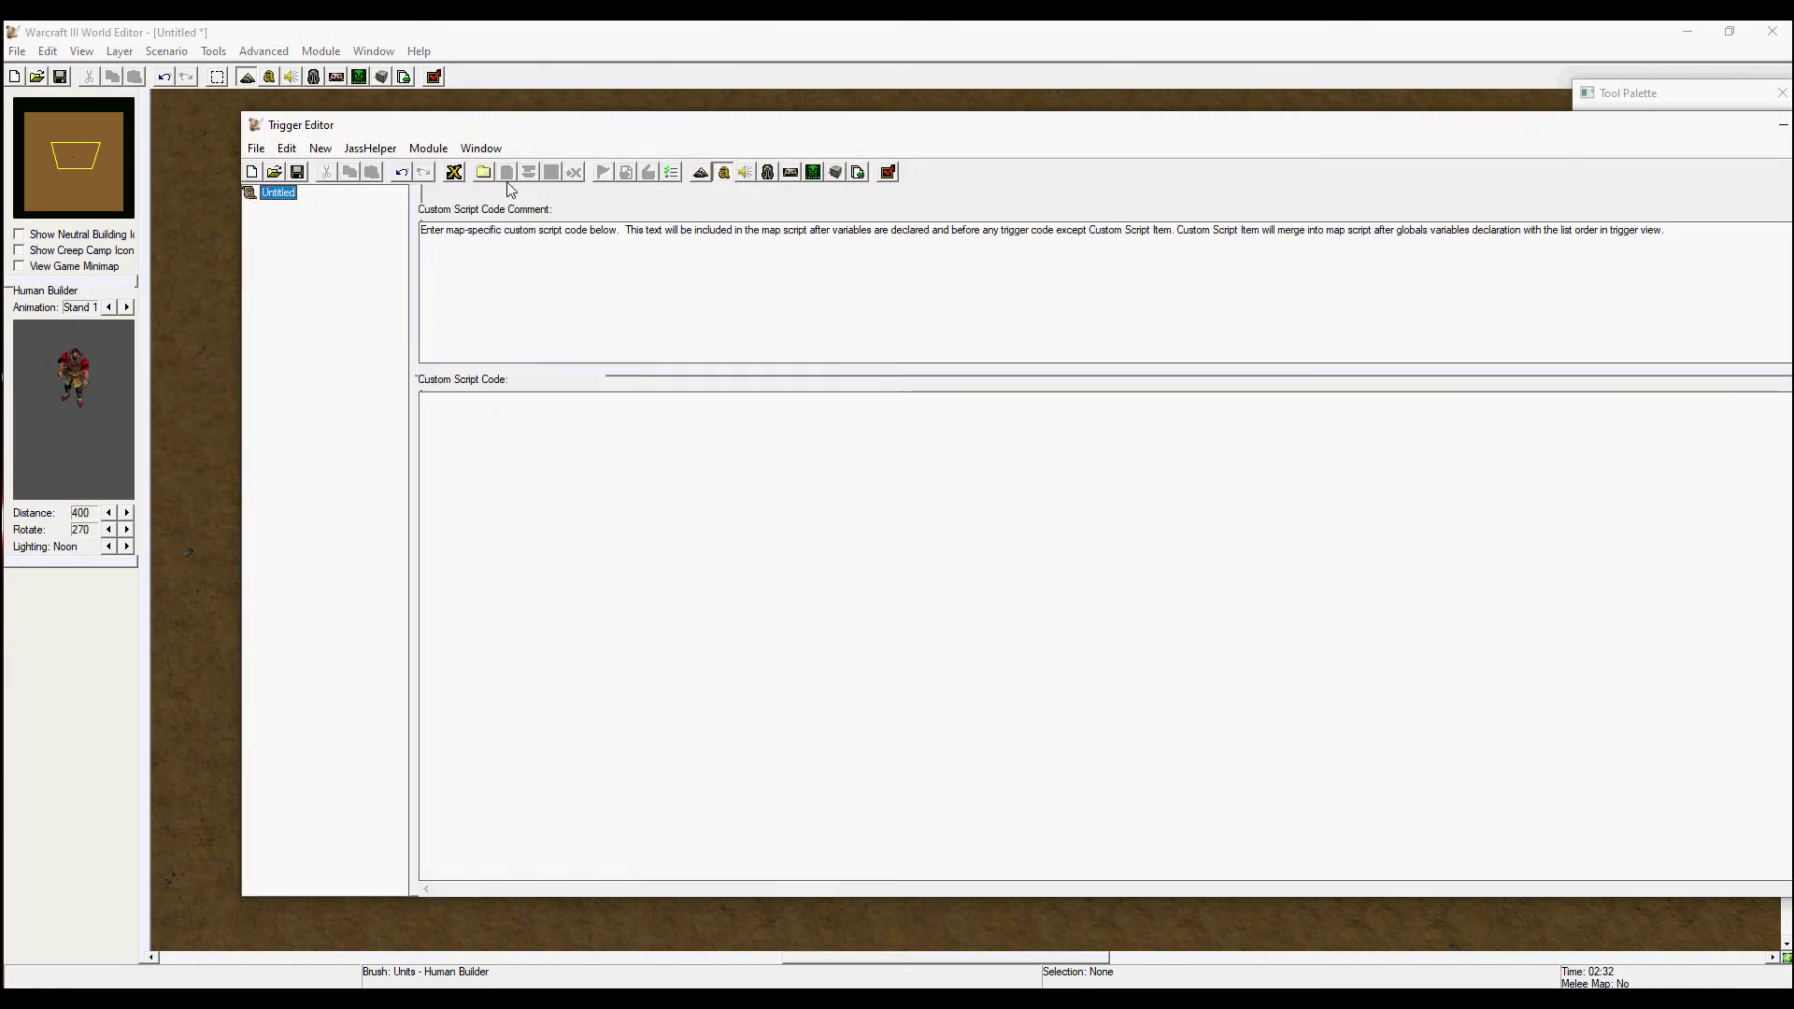
click(481, 173)
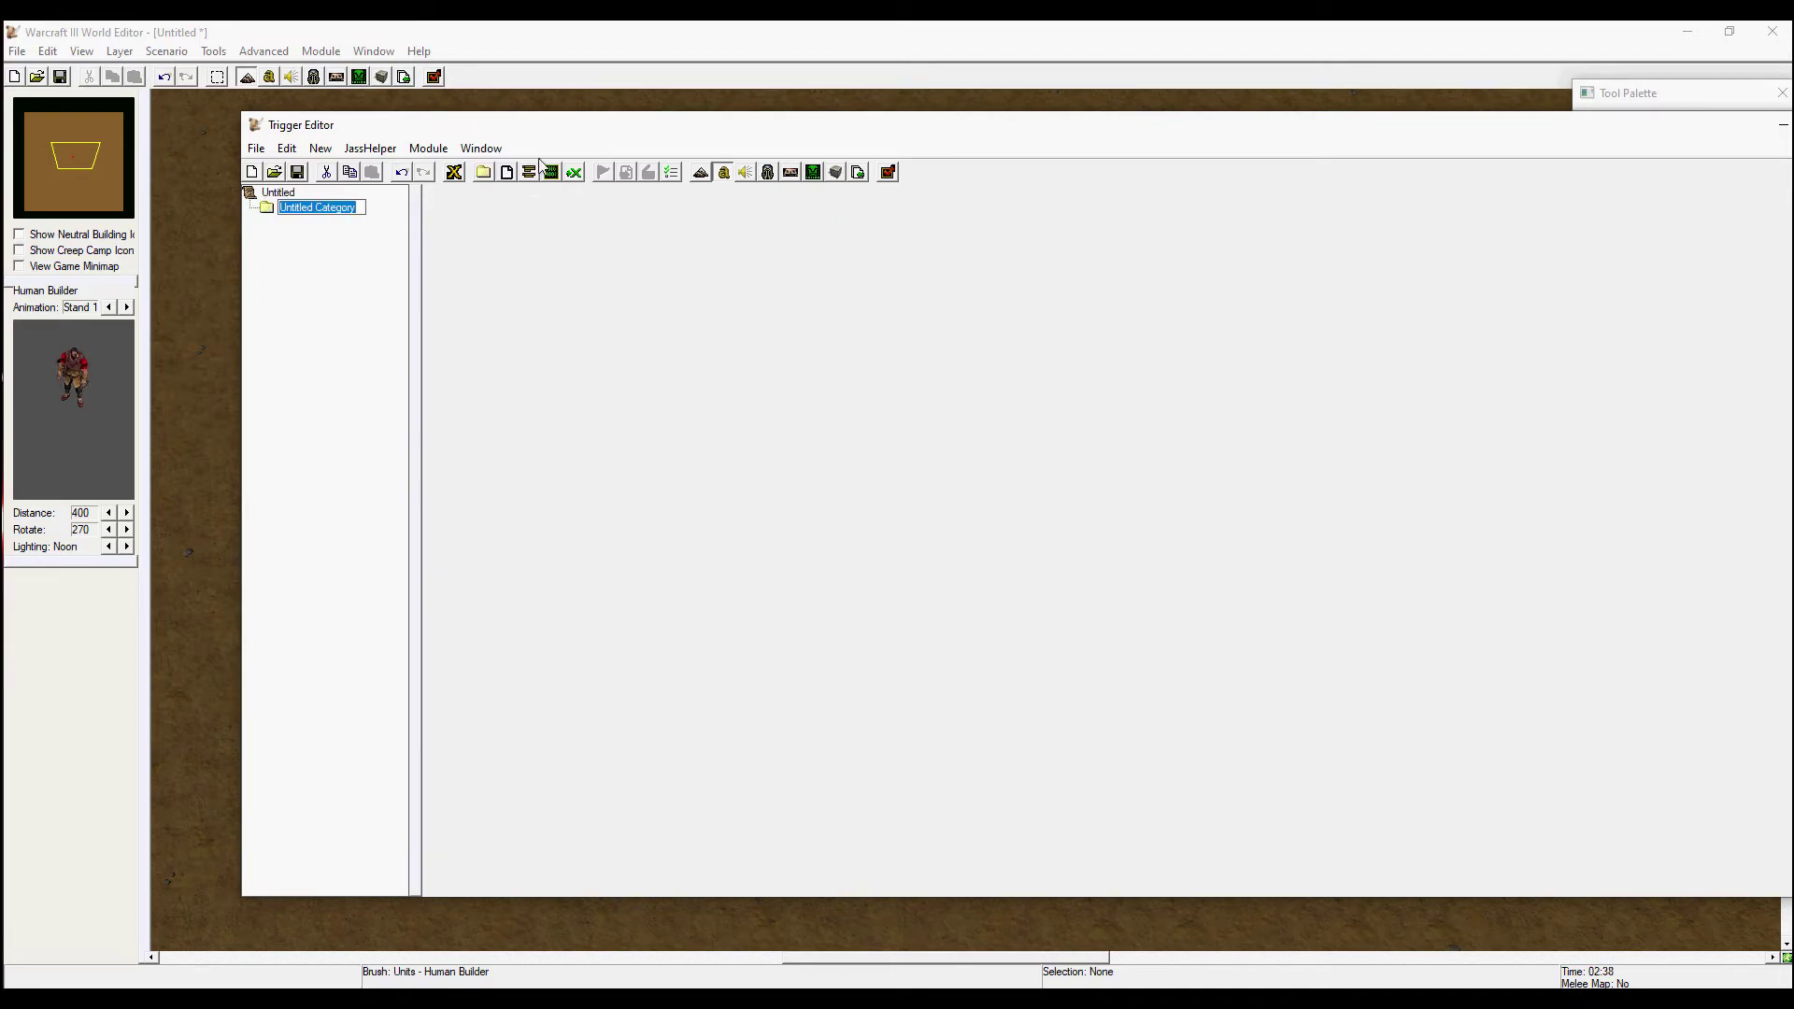
click(507, 172)
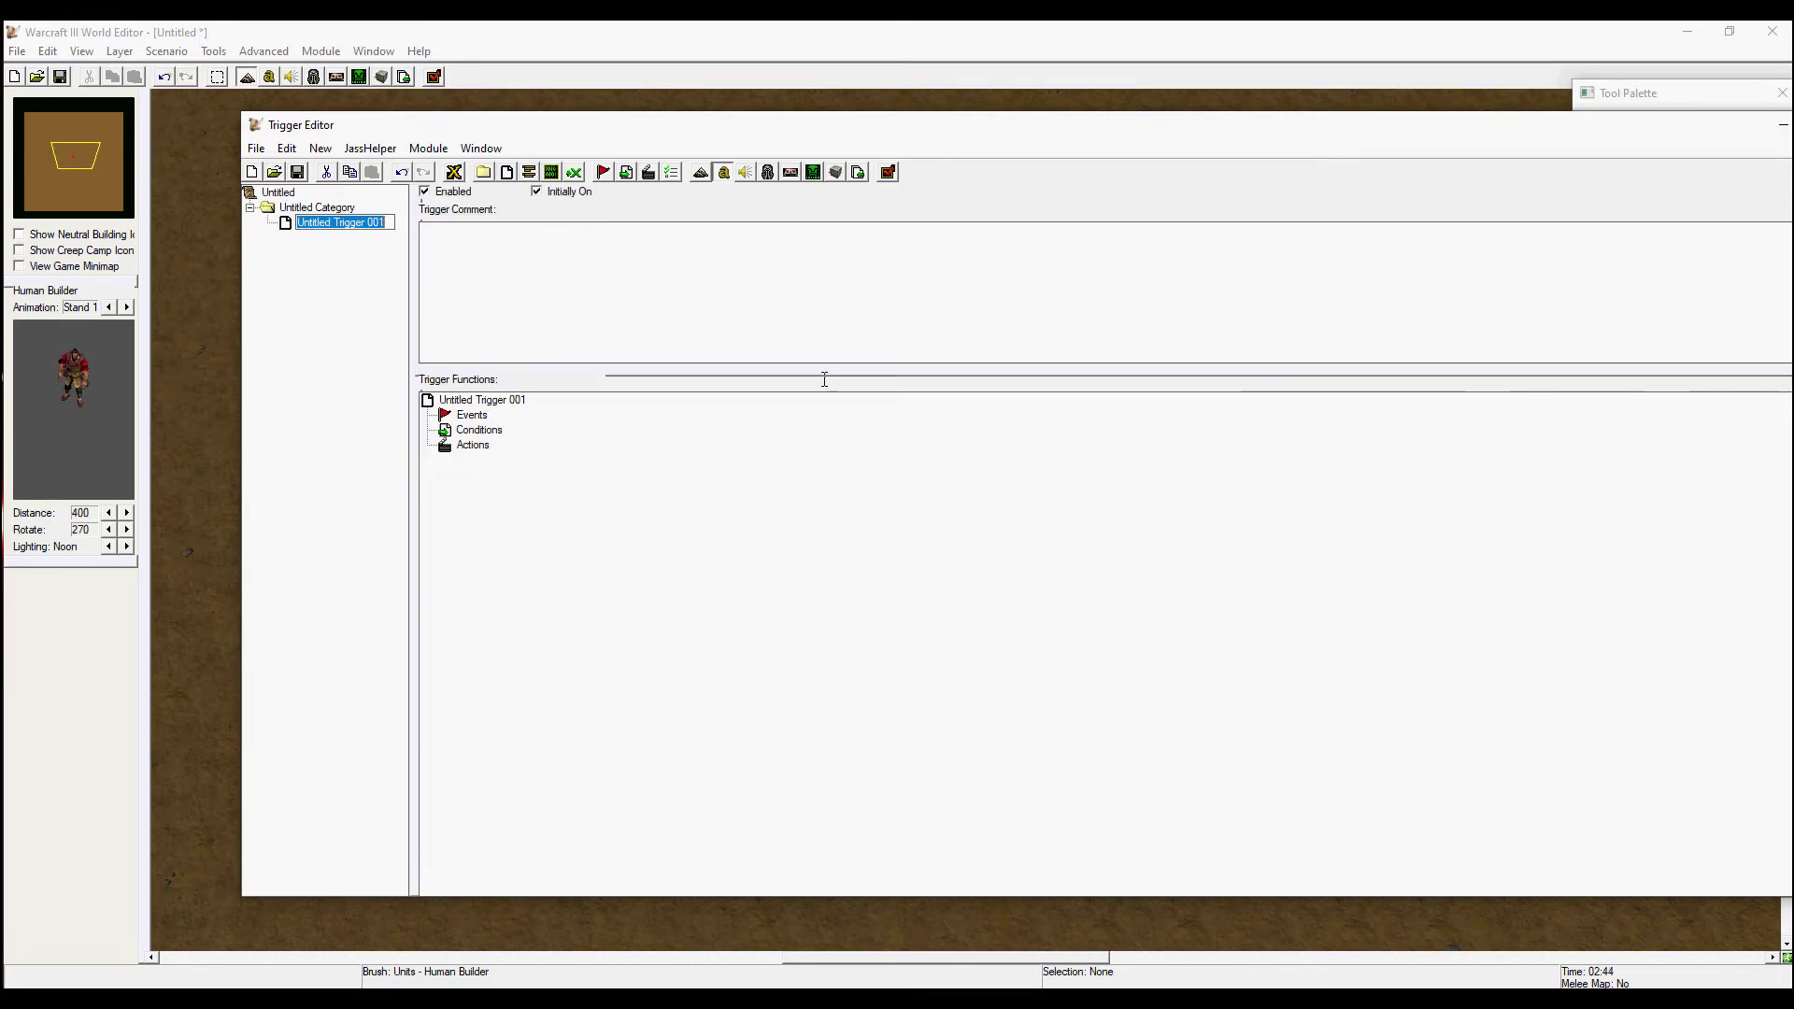
click(345, 329)
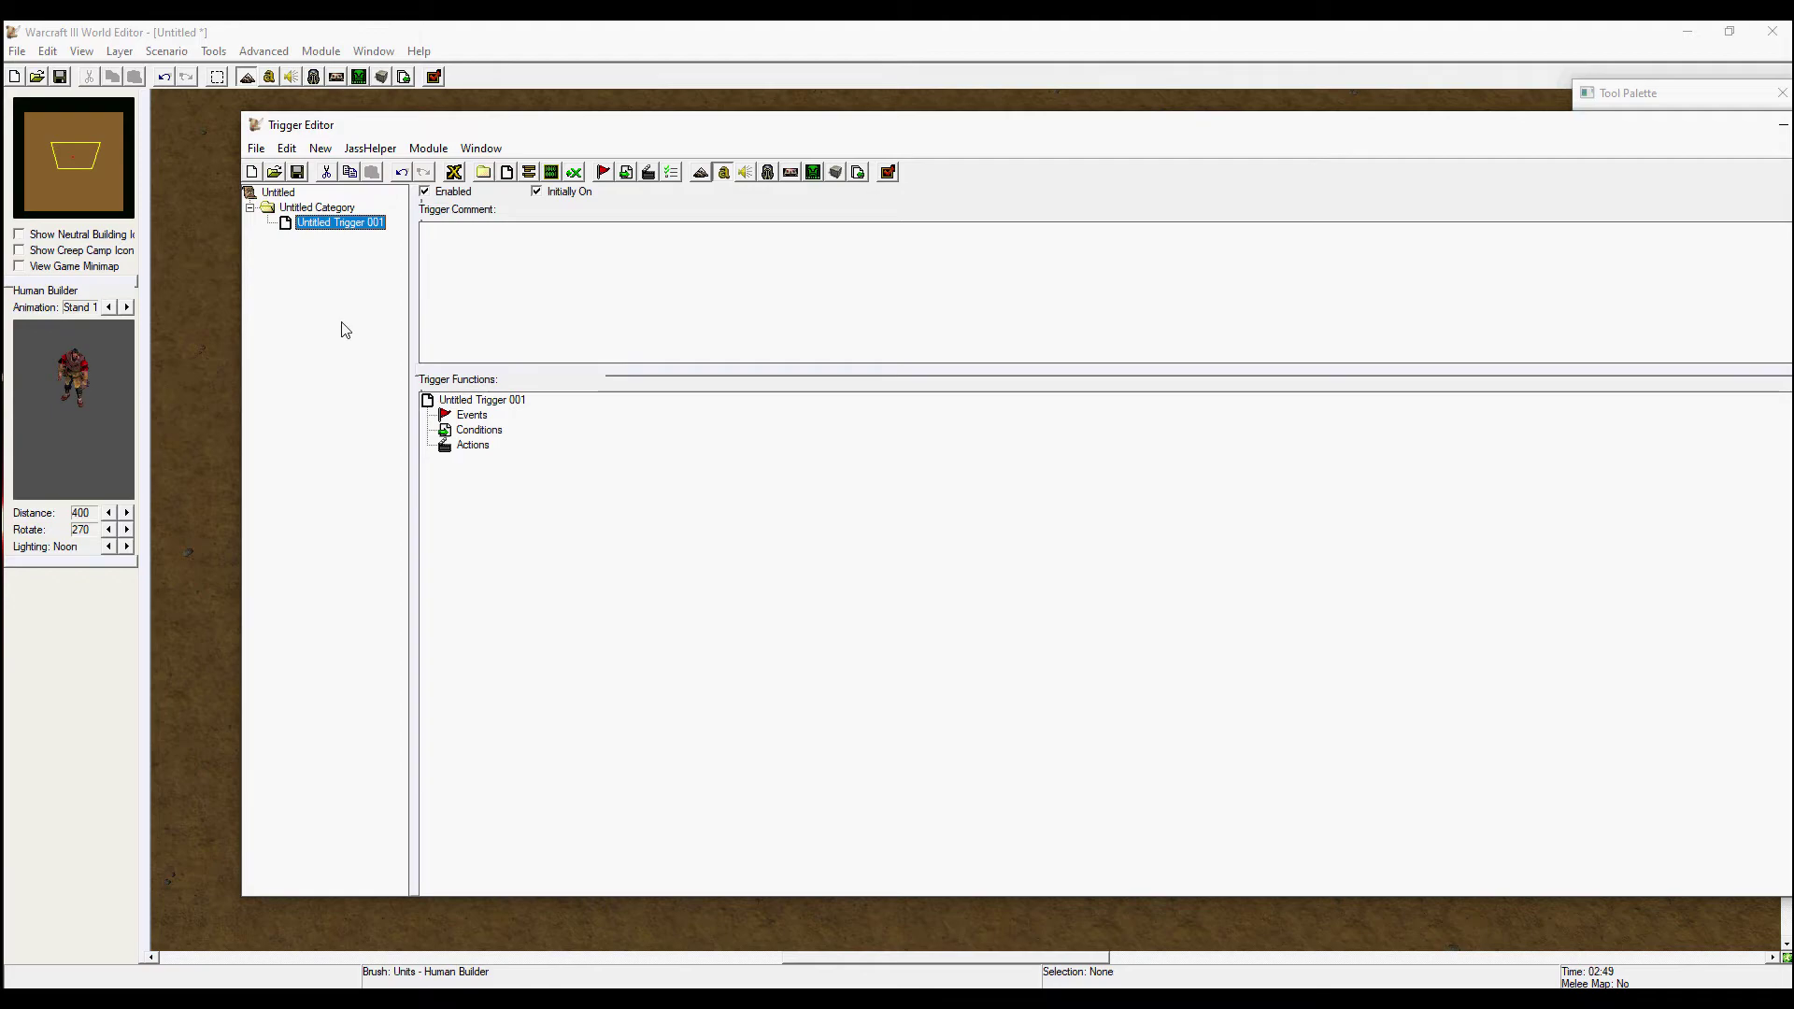
click(598, 175)
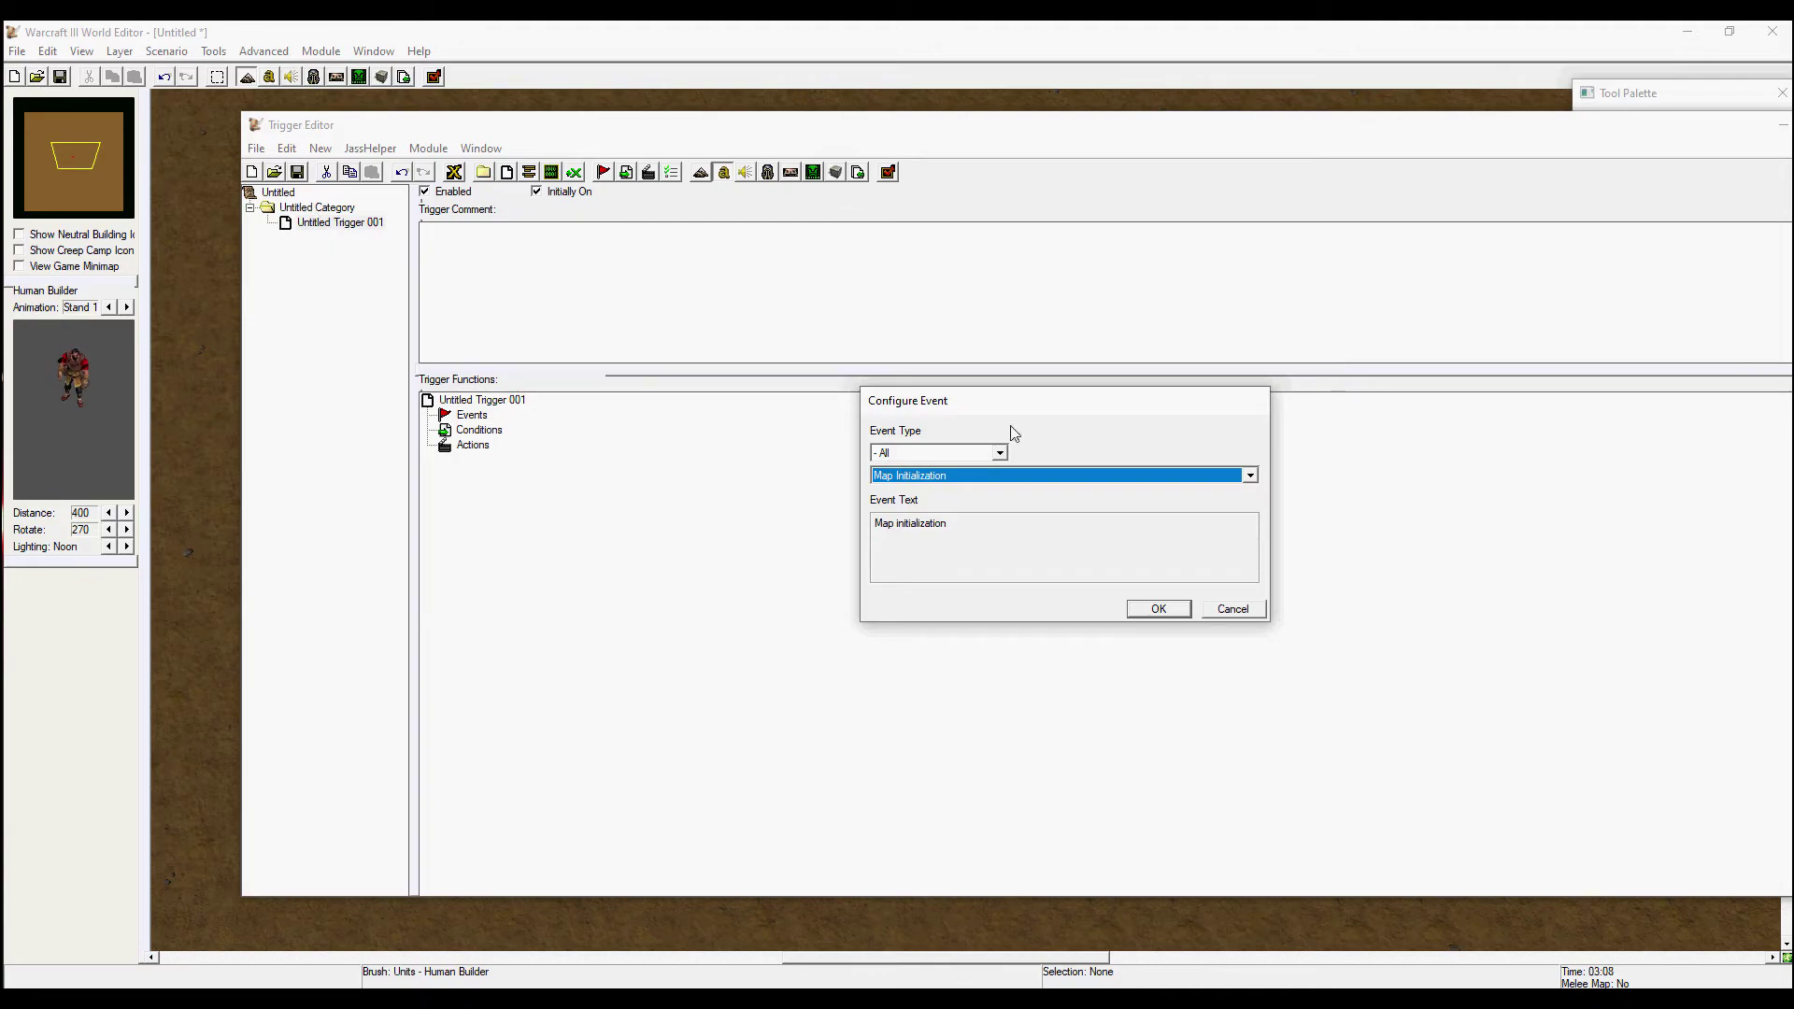
click(1154, 609)
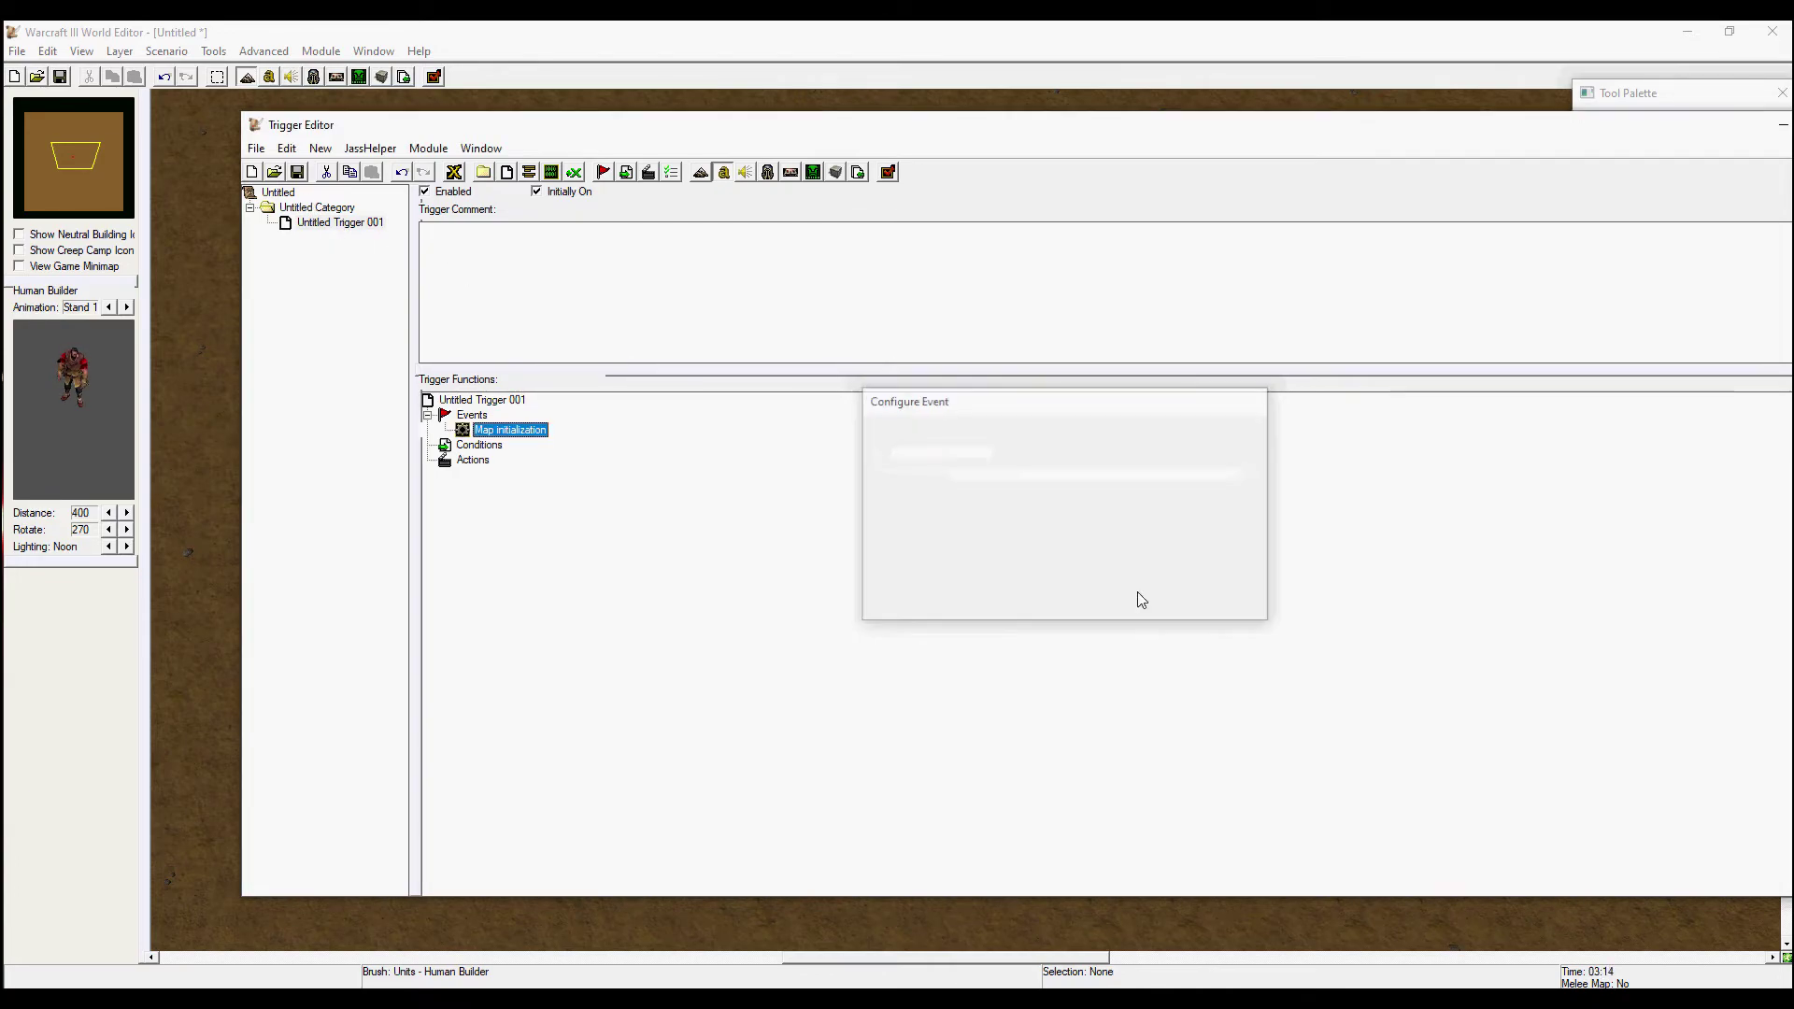
- Add a Player - Set Property action setting Player 1 (Red) current gold to 100
click(473, 460)
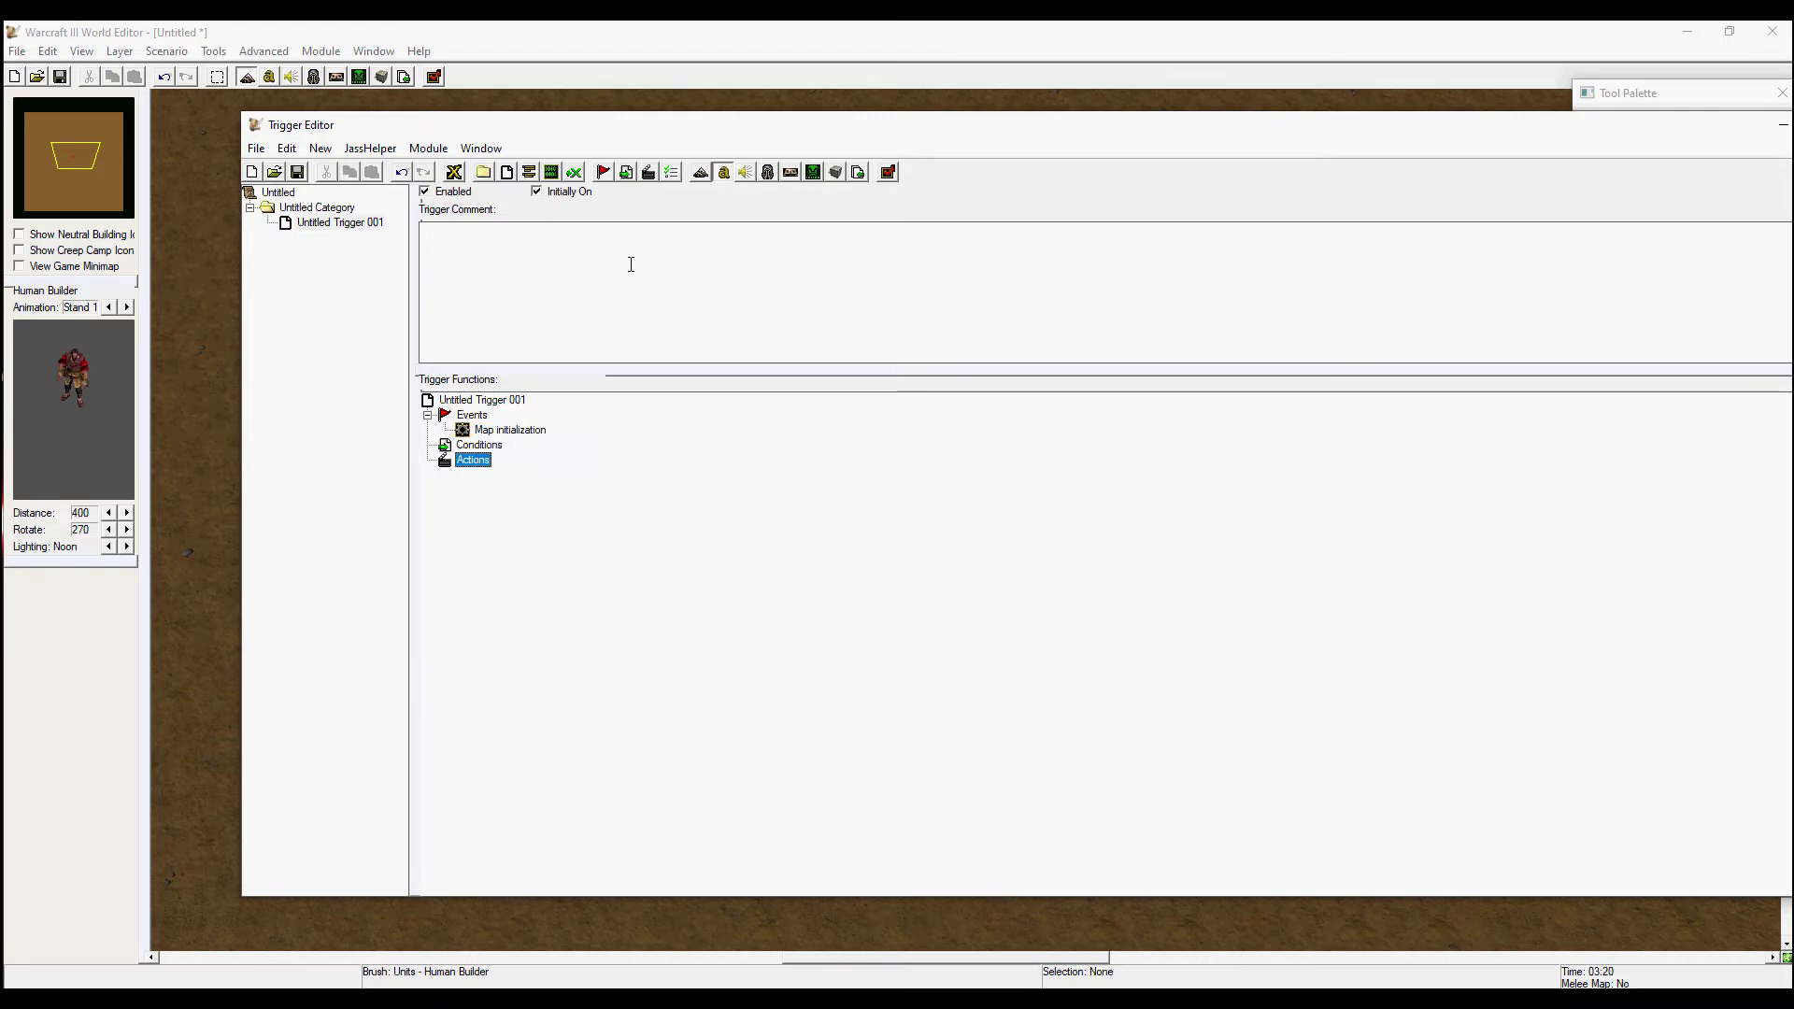
key(ctrl+r)
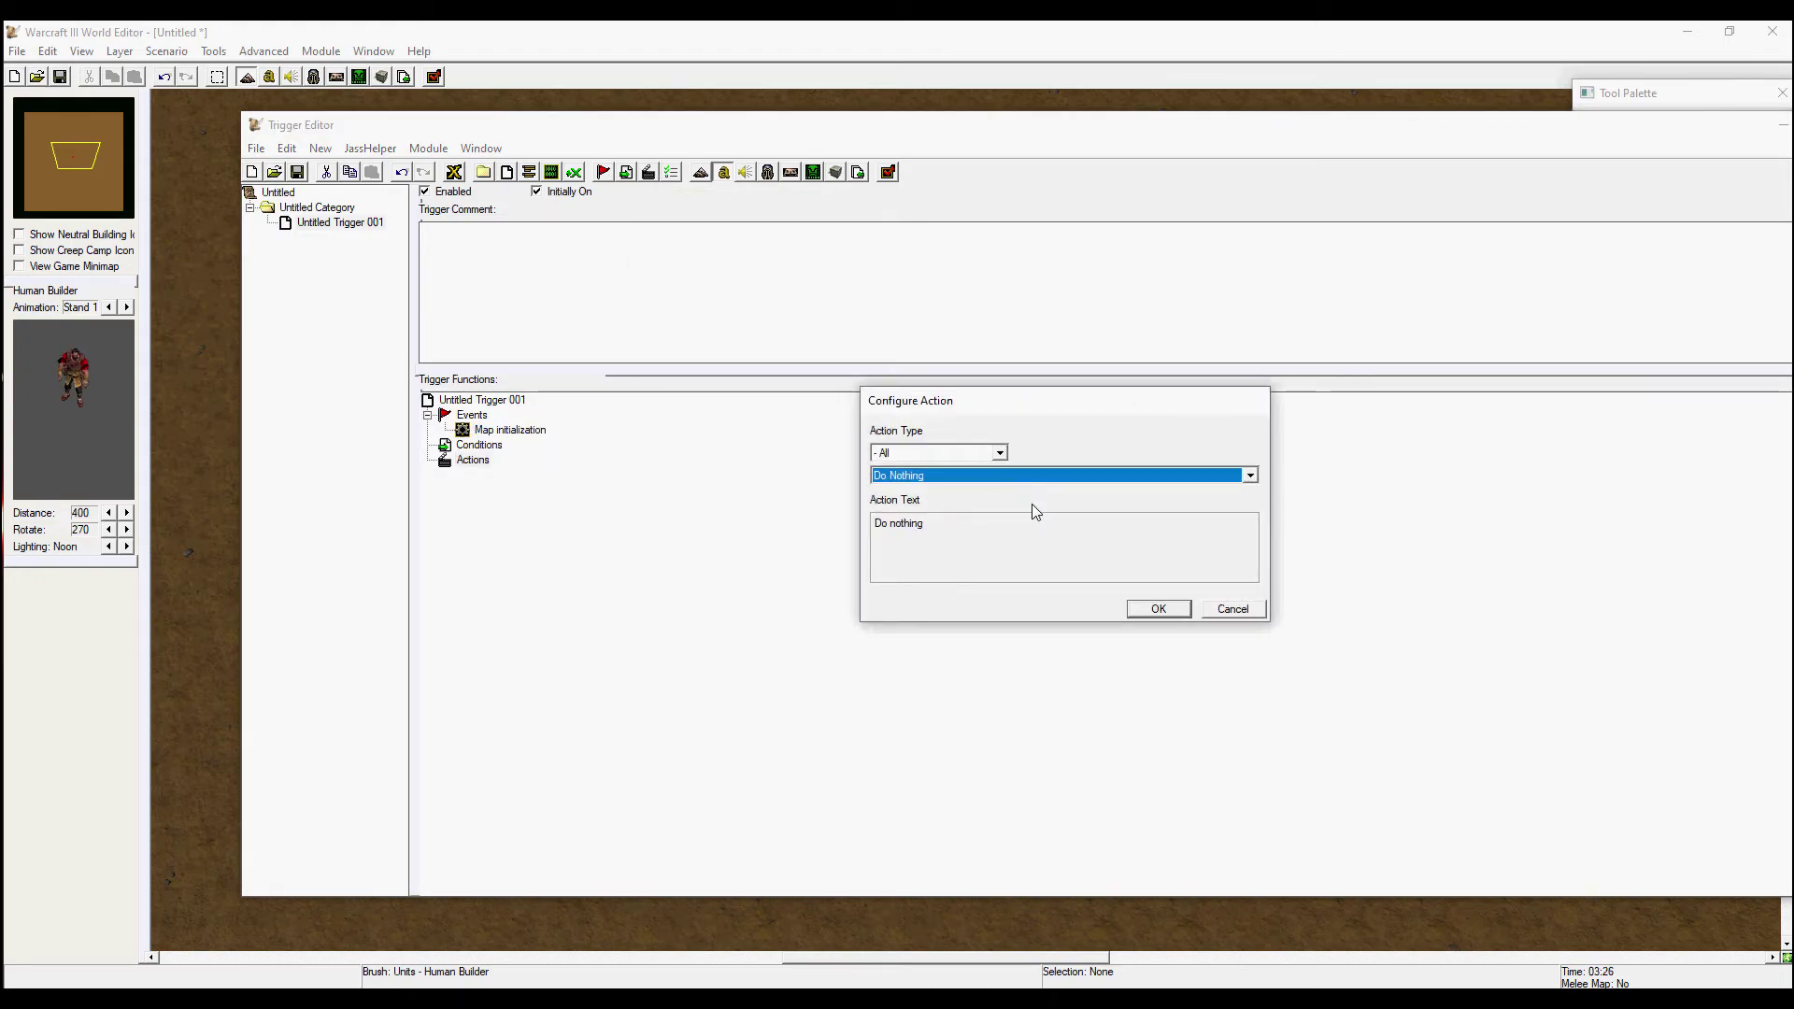
text(Player - Set Property)
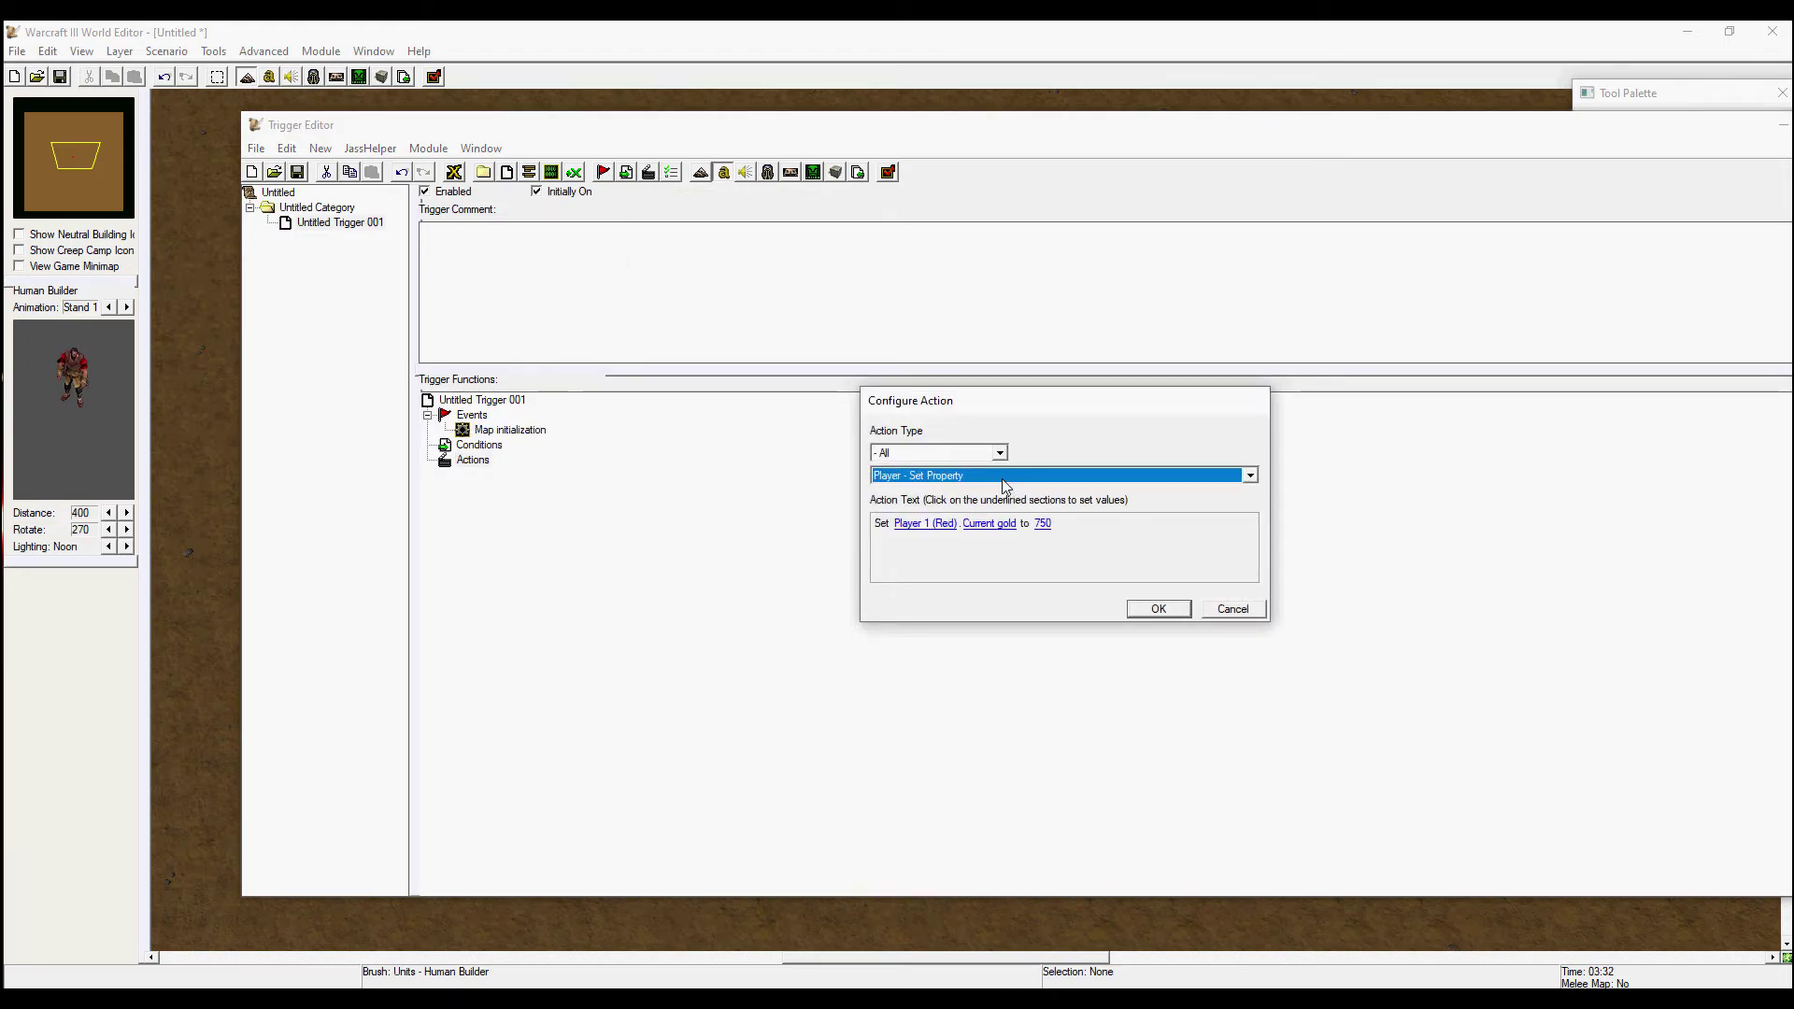
click(1042, 524)
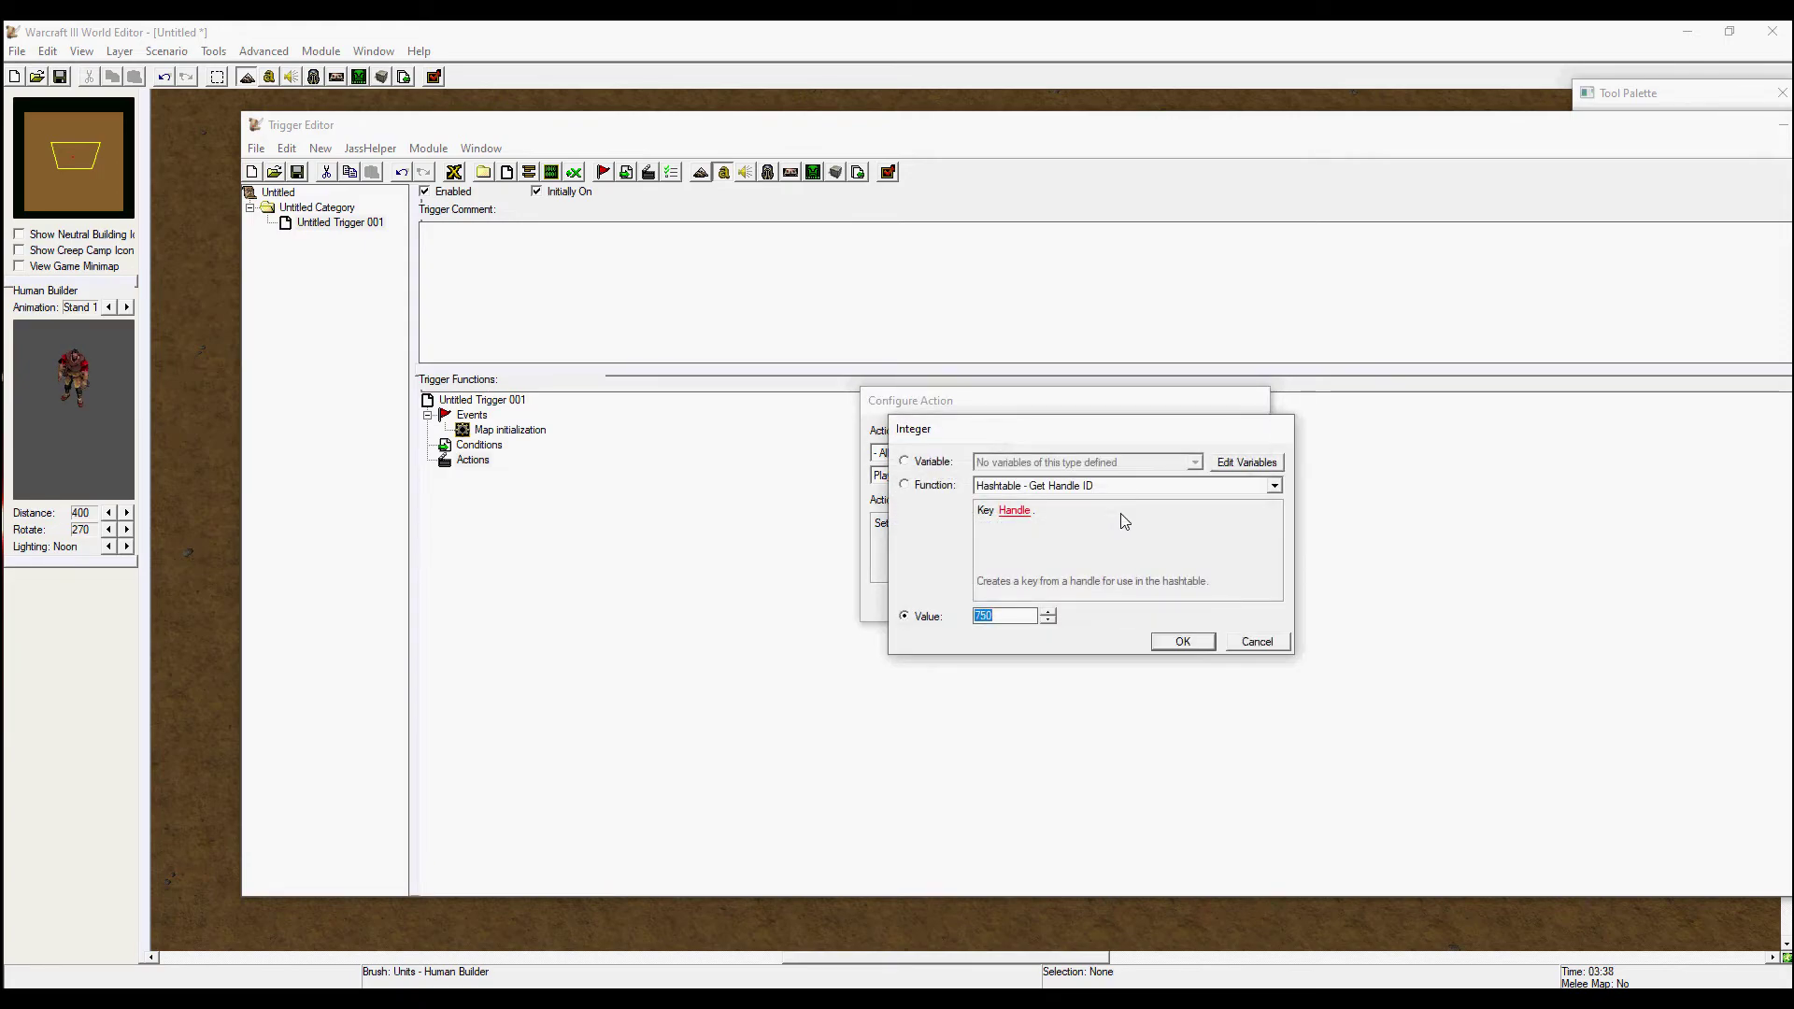
text(100)
click(1182, 641)
click(1149, 612)
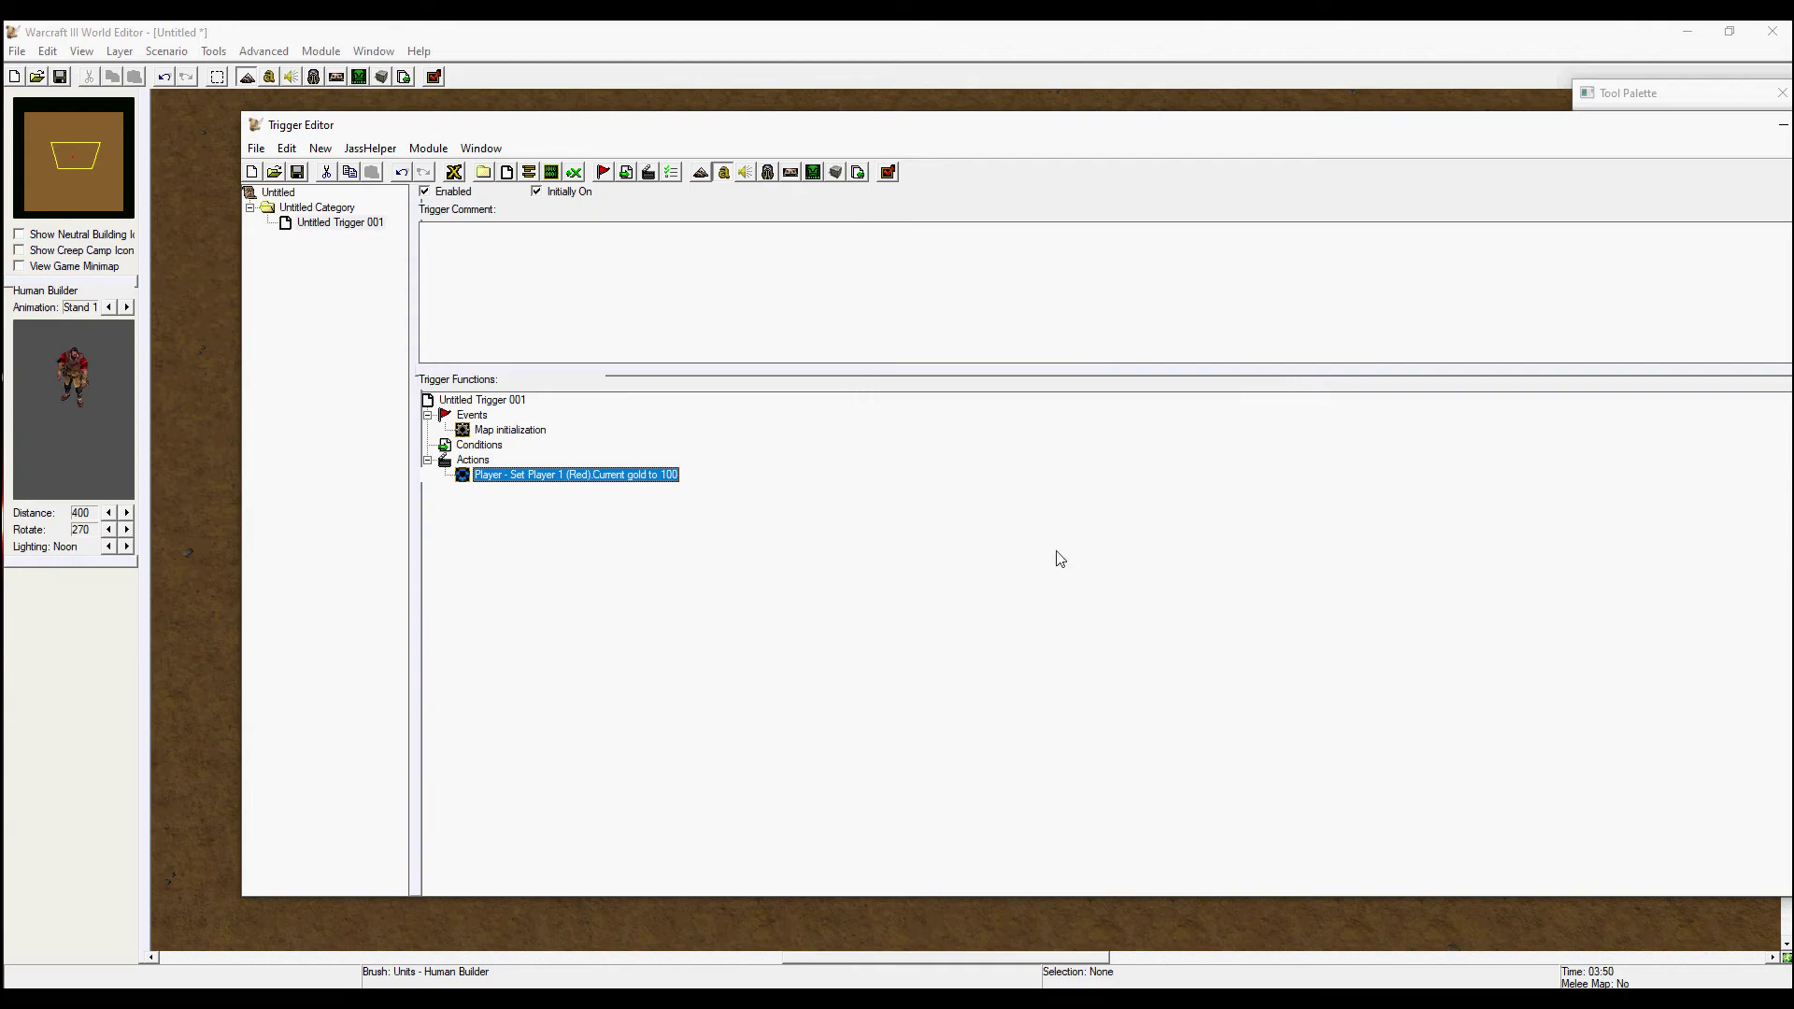